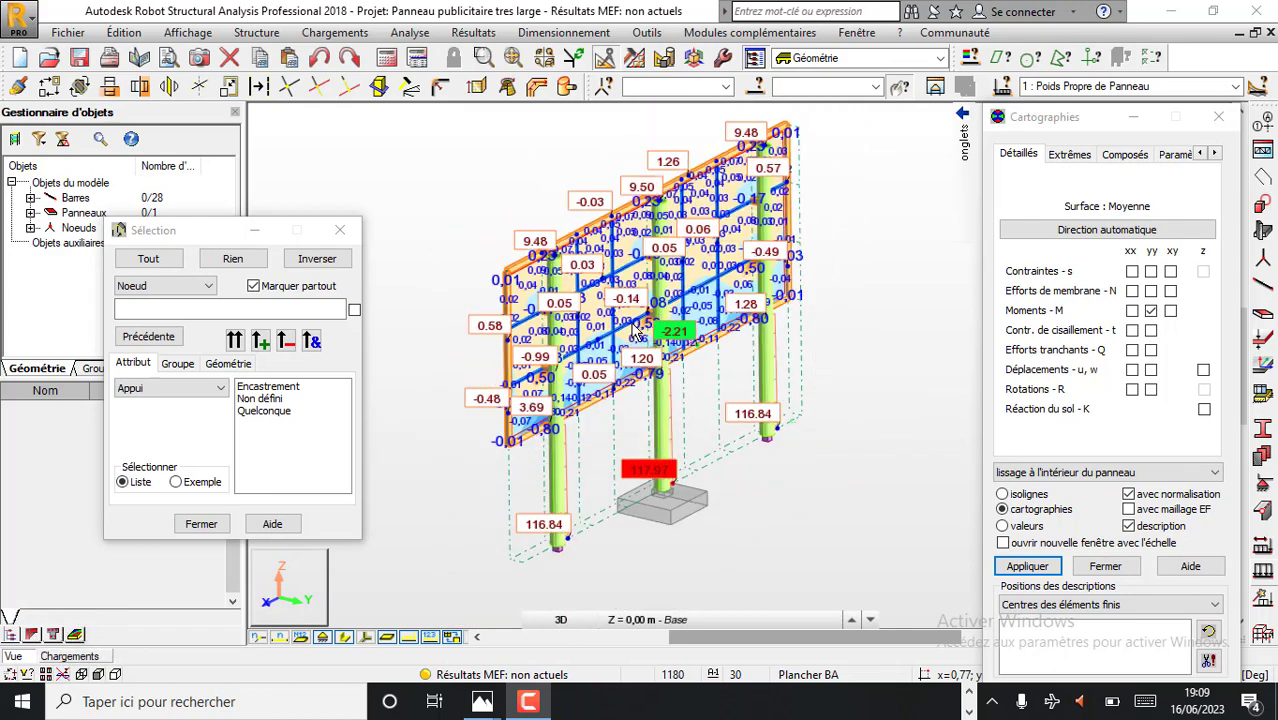
Examine the yy moment map on the billboard panel and the moment labels along its bars and three posts.
scroll(645, 318, "up", 2)
scroll(643, 318, "down", 4)
scroll(643, 318, "up", 5)
scroll(643, 325, "down", 2)
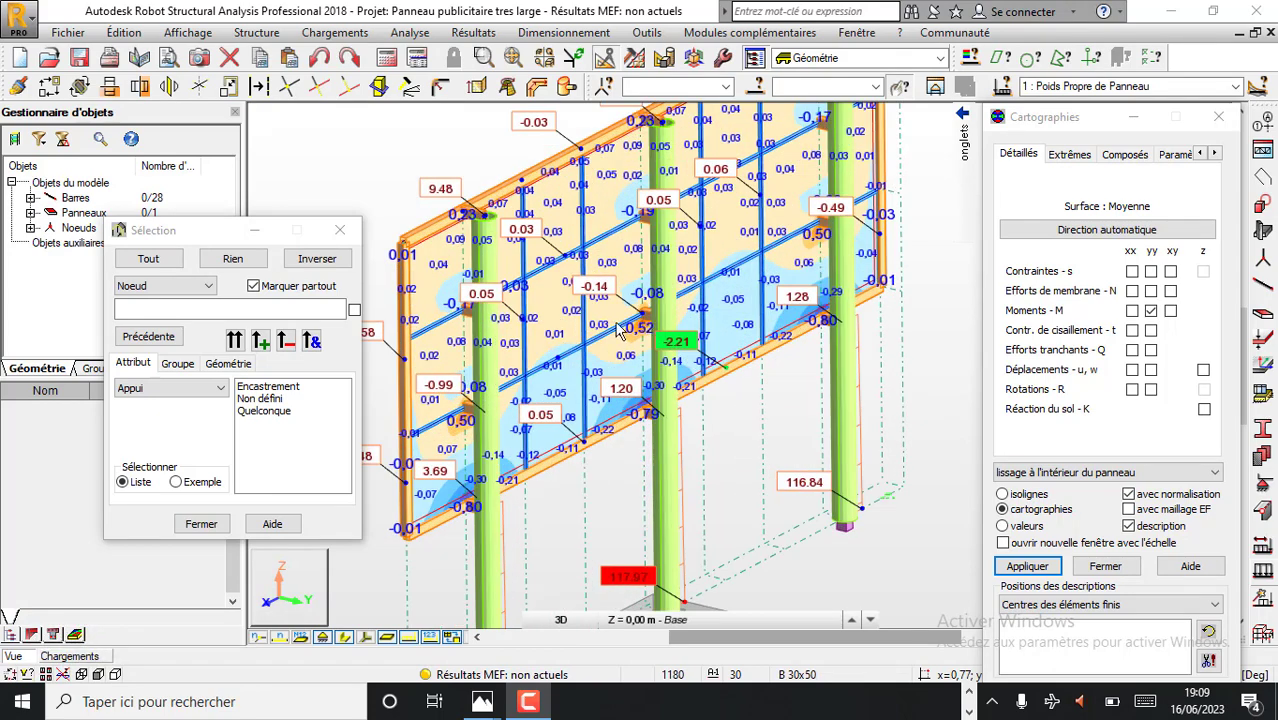
scroll(620, 327, "up", 4)
scroll(613, 325, "down", 4)
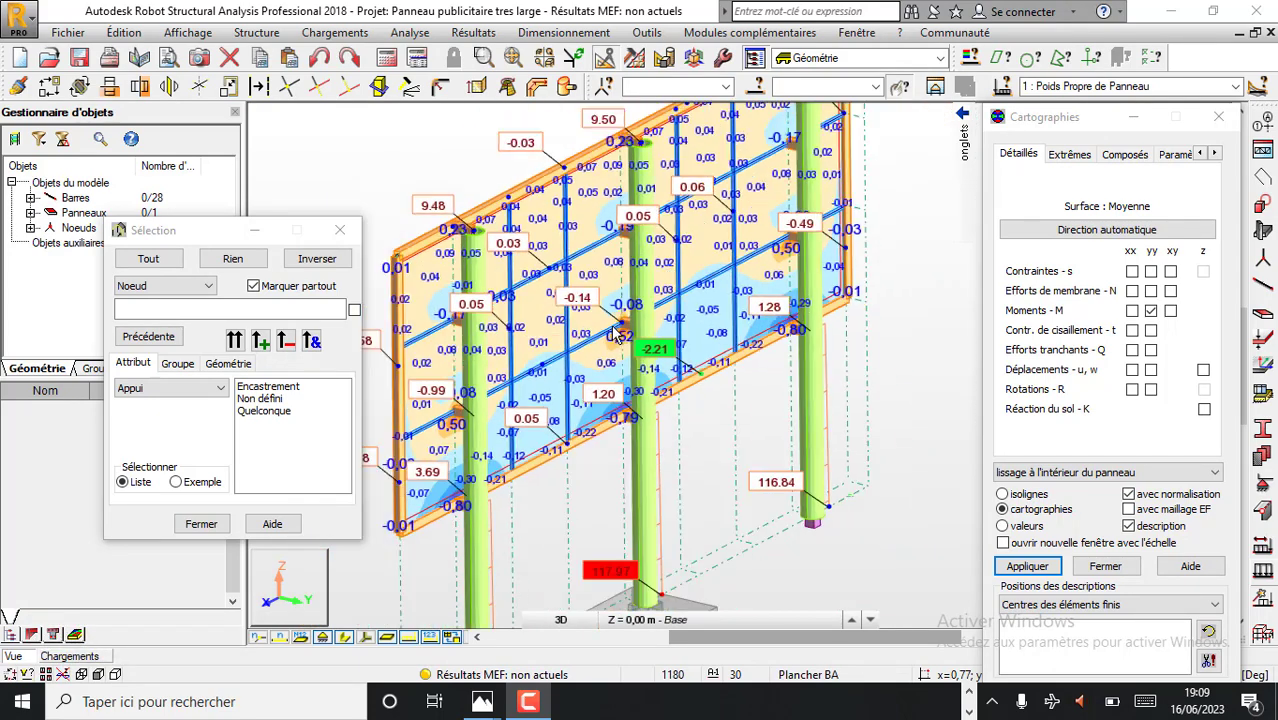
scroll(605, 315, "up", 3)
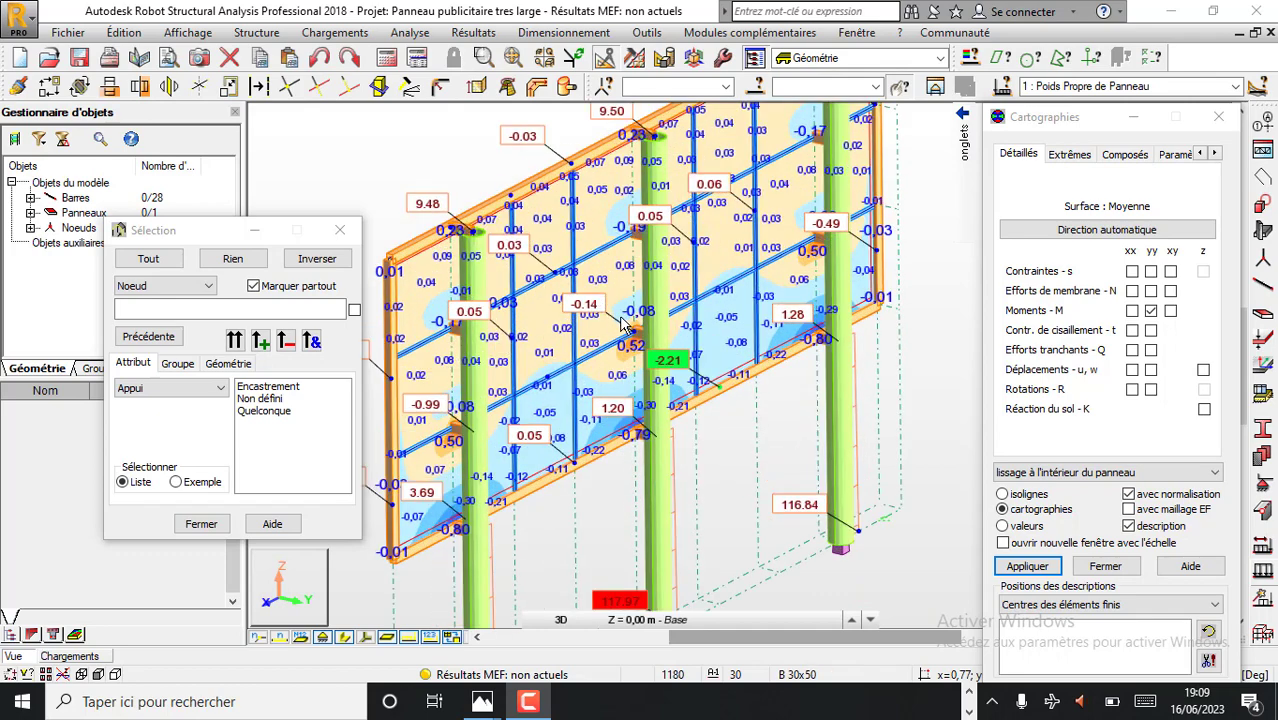
scroll(627, 327, "up", 1)
scroll(623, 328, "down", 3)
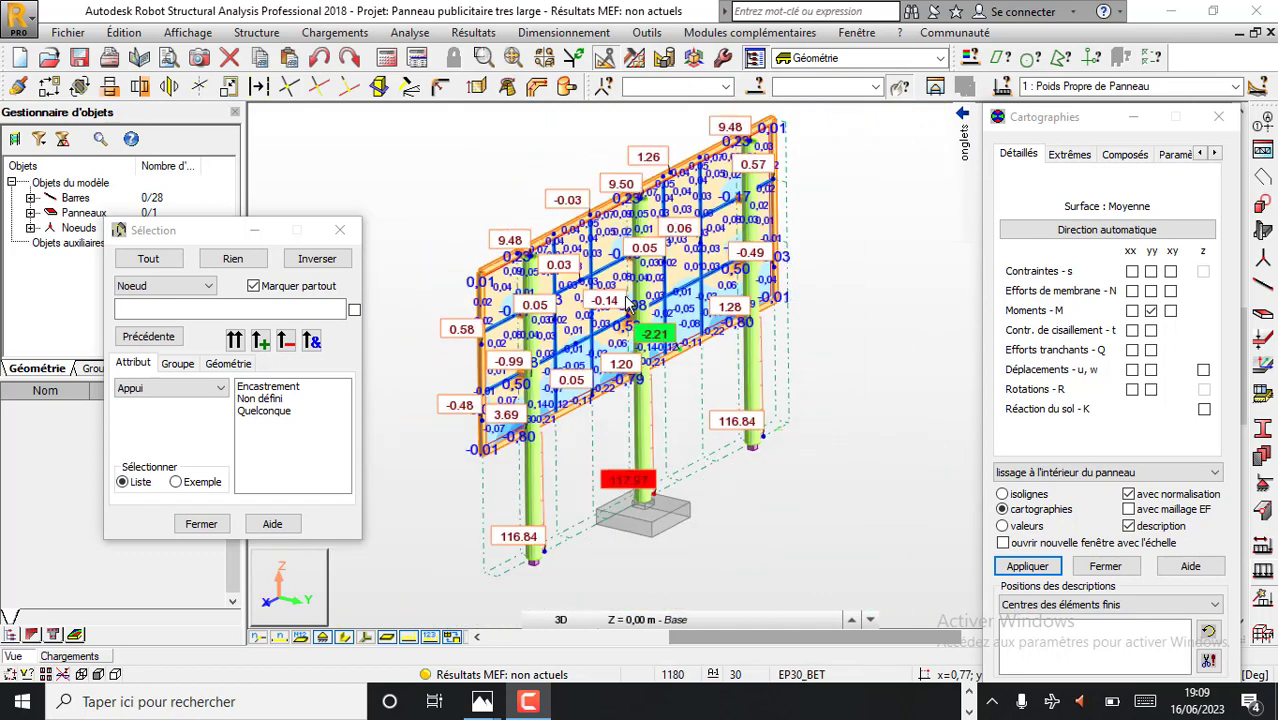
scroll(625, 303, "up", 2)
scroll(622, 305, "down", 2)
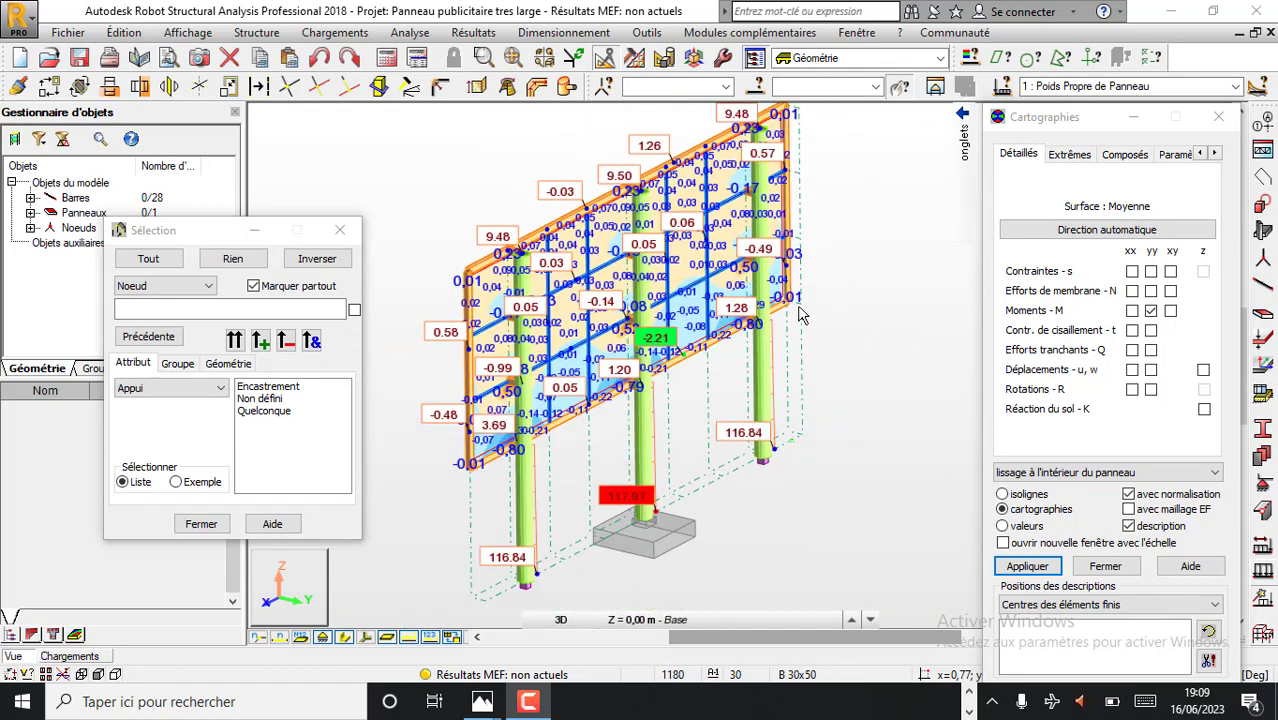
Orbit the 3D model to the opposite face of the billboard and examine the moment map and bar diagrams there.
right_click(729, 252)
left_click(785, 325)
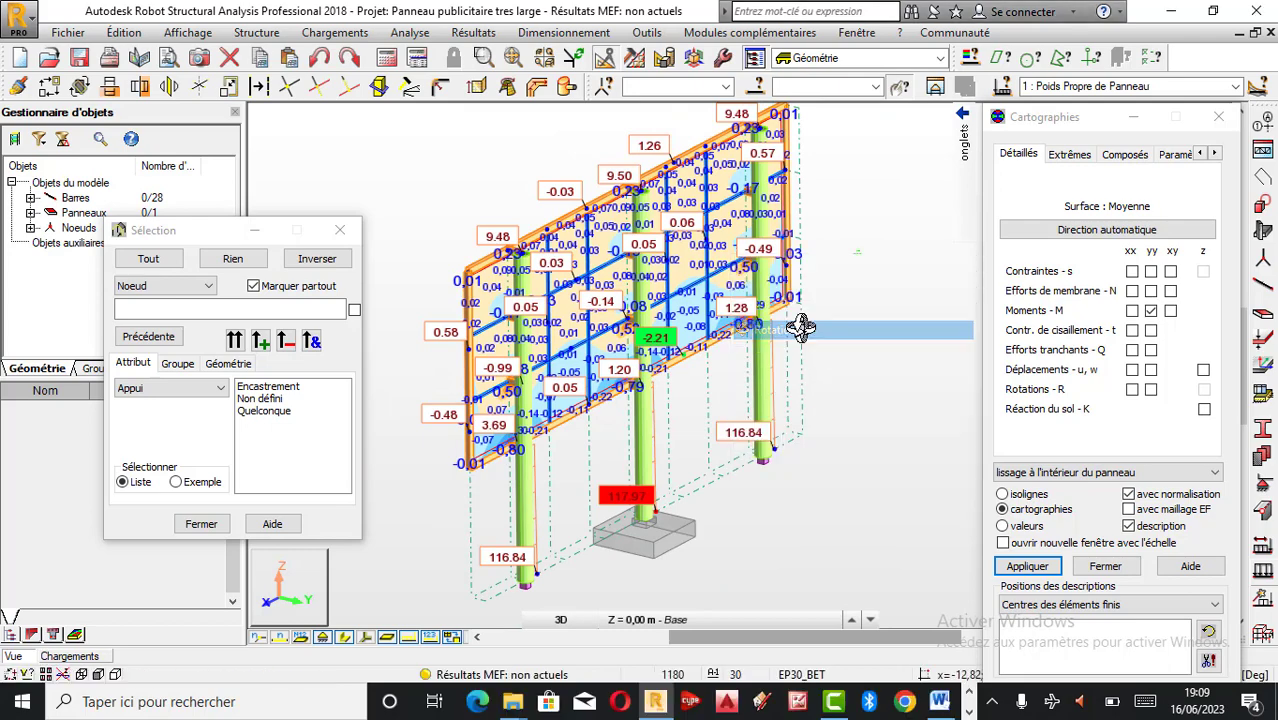
left_click_drag(643, 378, 755, 390)
scroll(640, 290, "up", 3)
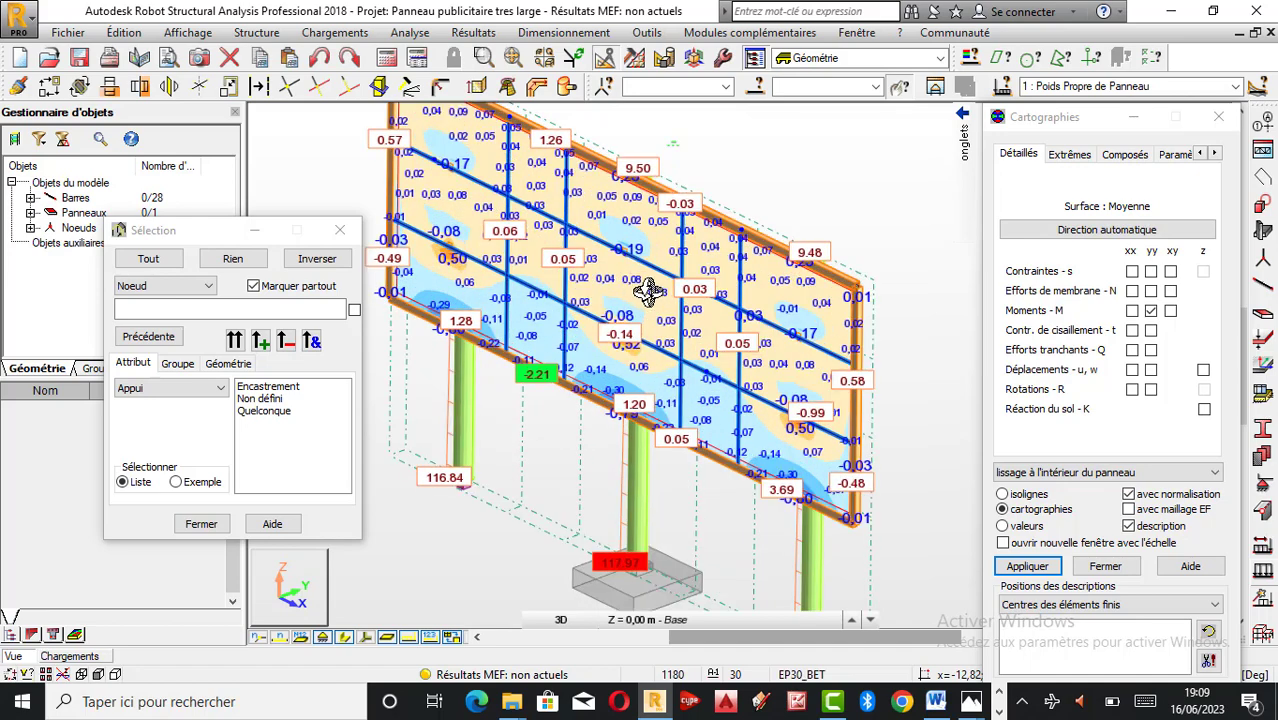
scroll(631, 287, "down", 4)
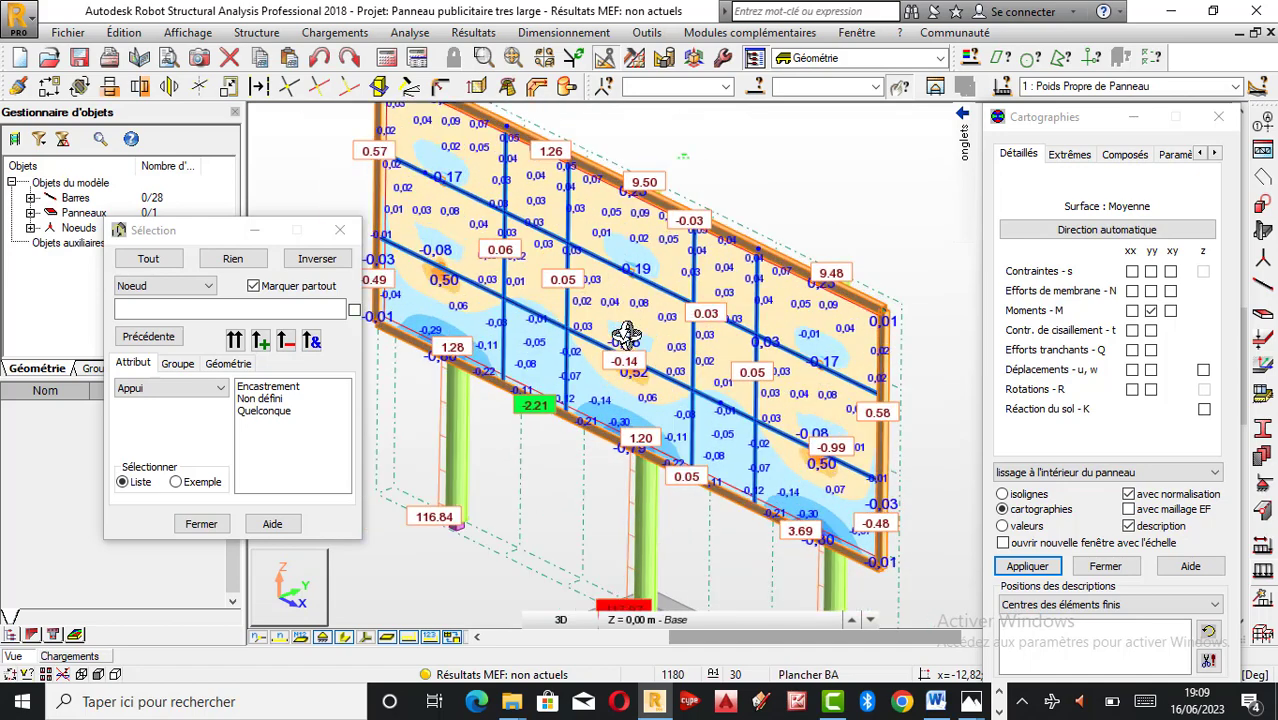
scroll(623, 320, "up", 3)
scroll(619, 310, "down", 2)
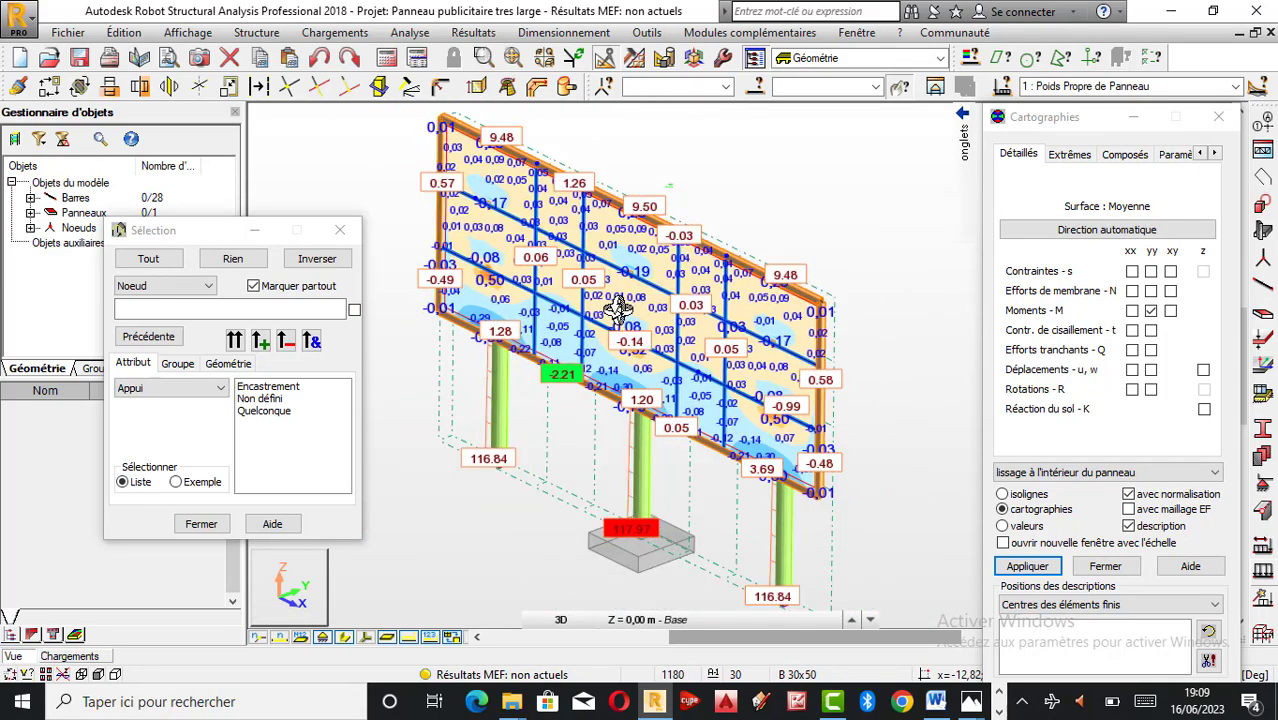
scroll(628, 325, "up", 1)
scroll(600, 338, "down", 2)
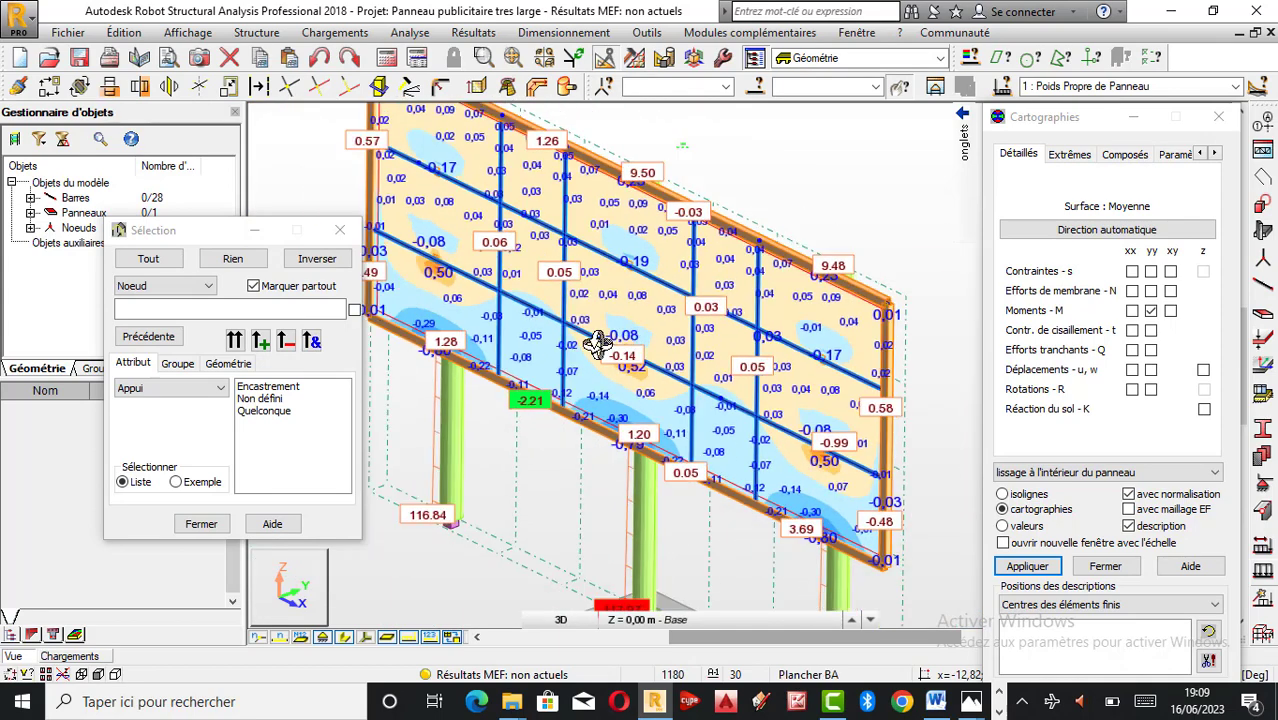
scroll(589, 338, "up", 1)
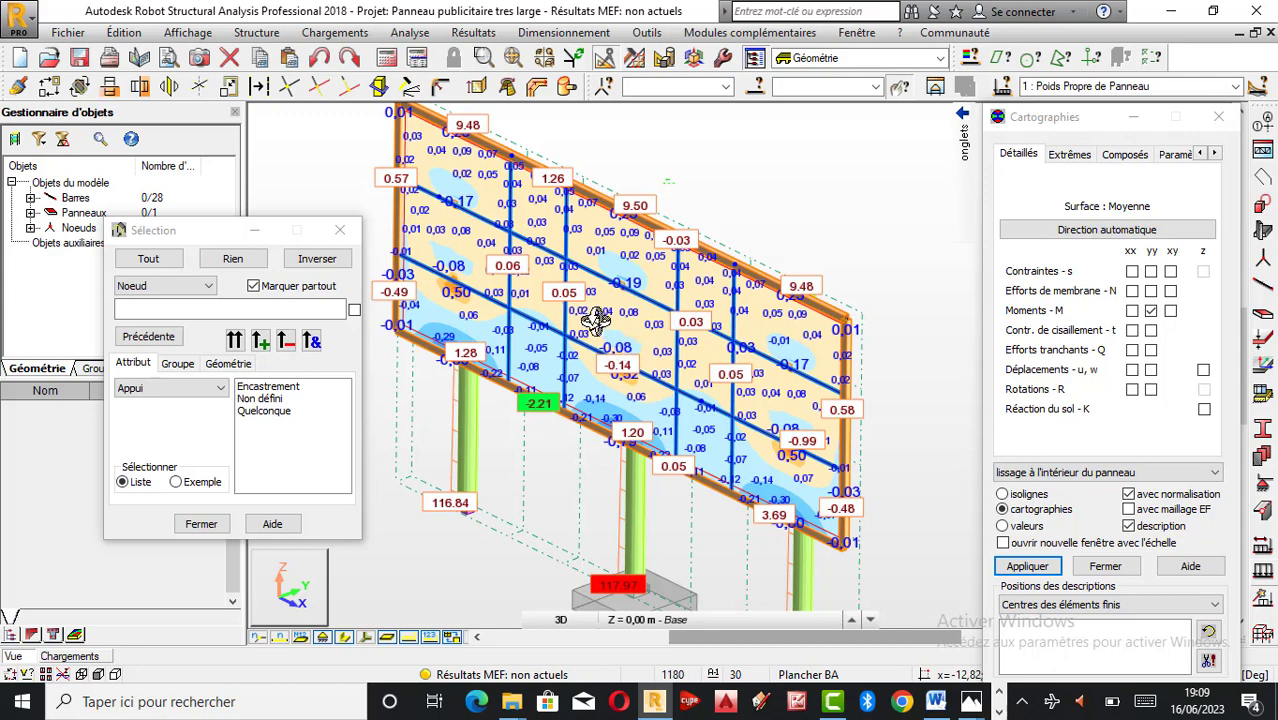
scroll(590, 325, "down", 1)
scroll(595, 327, "up", 3)
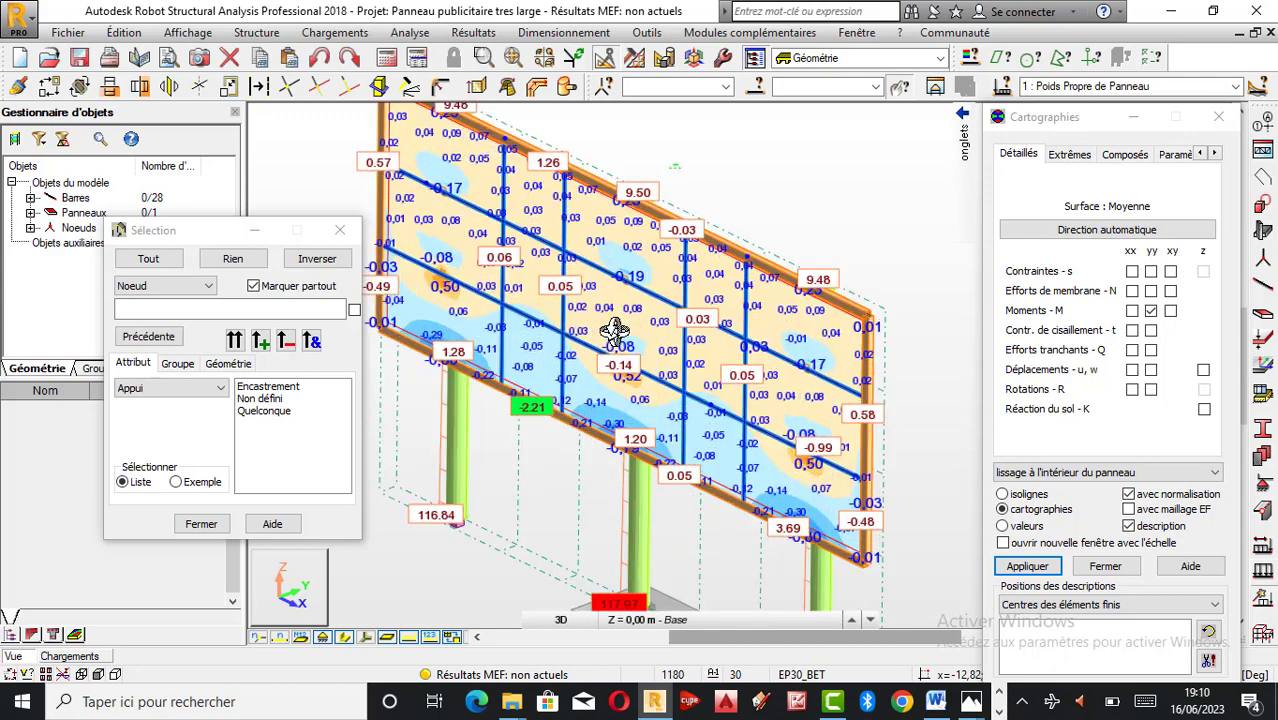
scroll(610, 330, "up", 3)
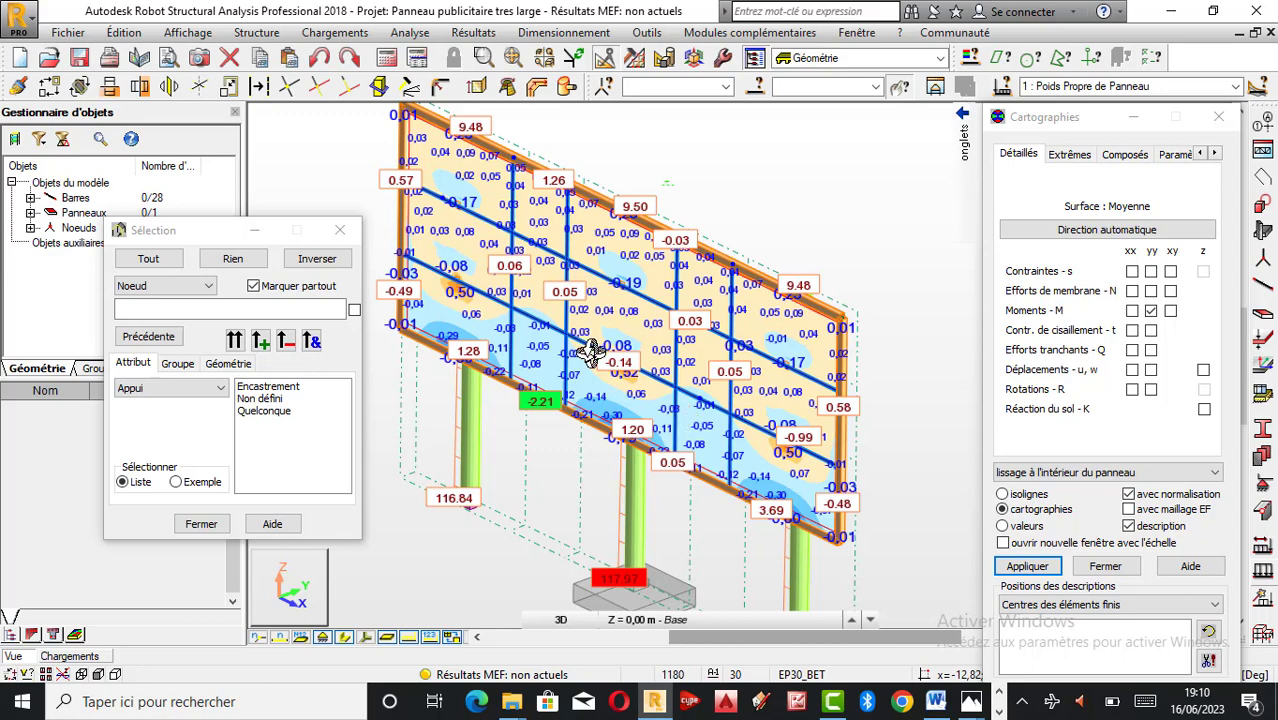
scroll(589, 354, "up", 2)
scroll(589, 358, "down", 2)
scroll(615, 340, "down", 1)
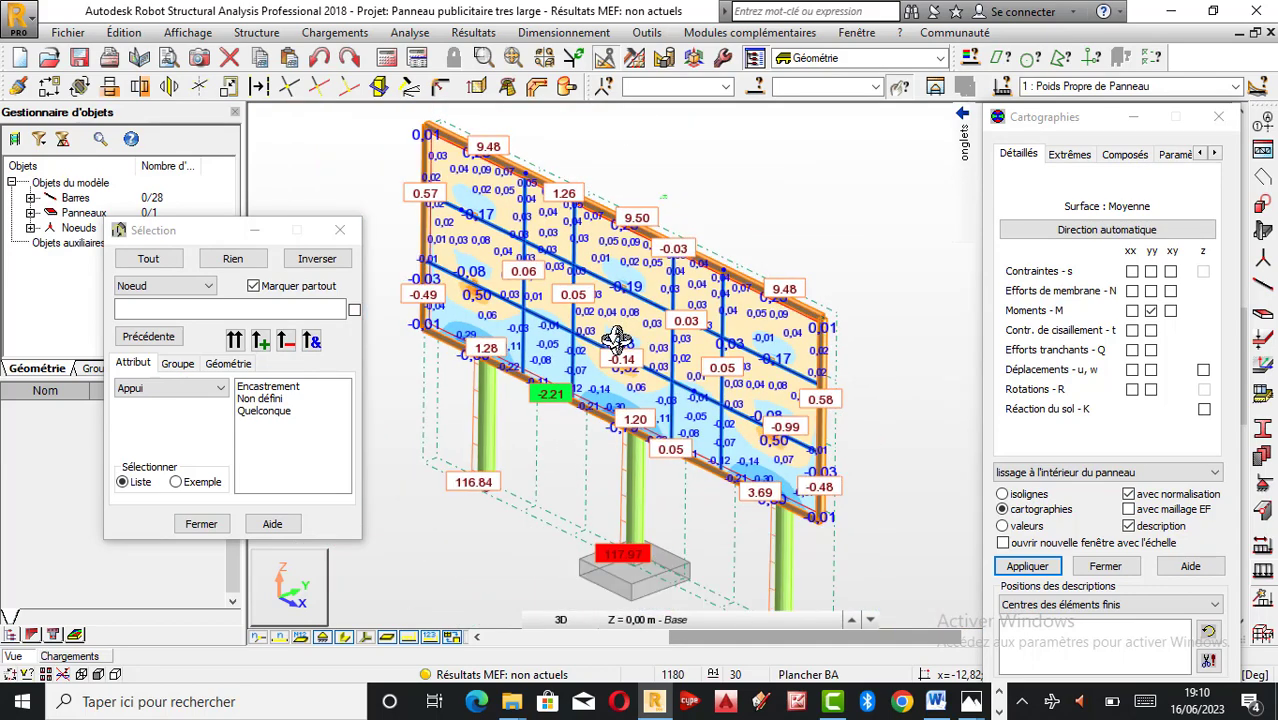
scroll(610, 340, "up", 1)
scroll(605, 341, "down", 1)
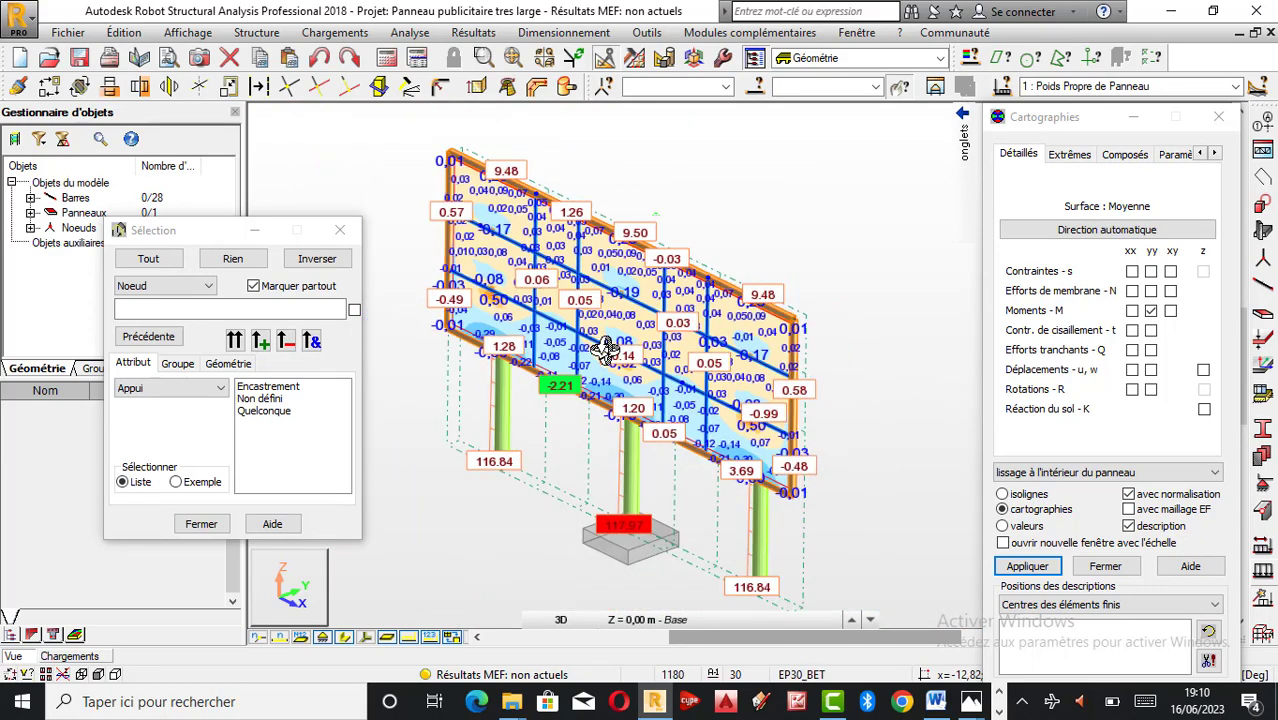
scroll(597, 342, "up", 1)
scroll(605, 340, "up", 1)
scroll(600, 343, "down", 1)
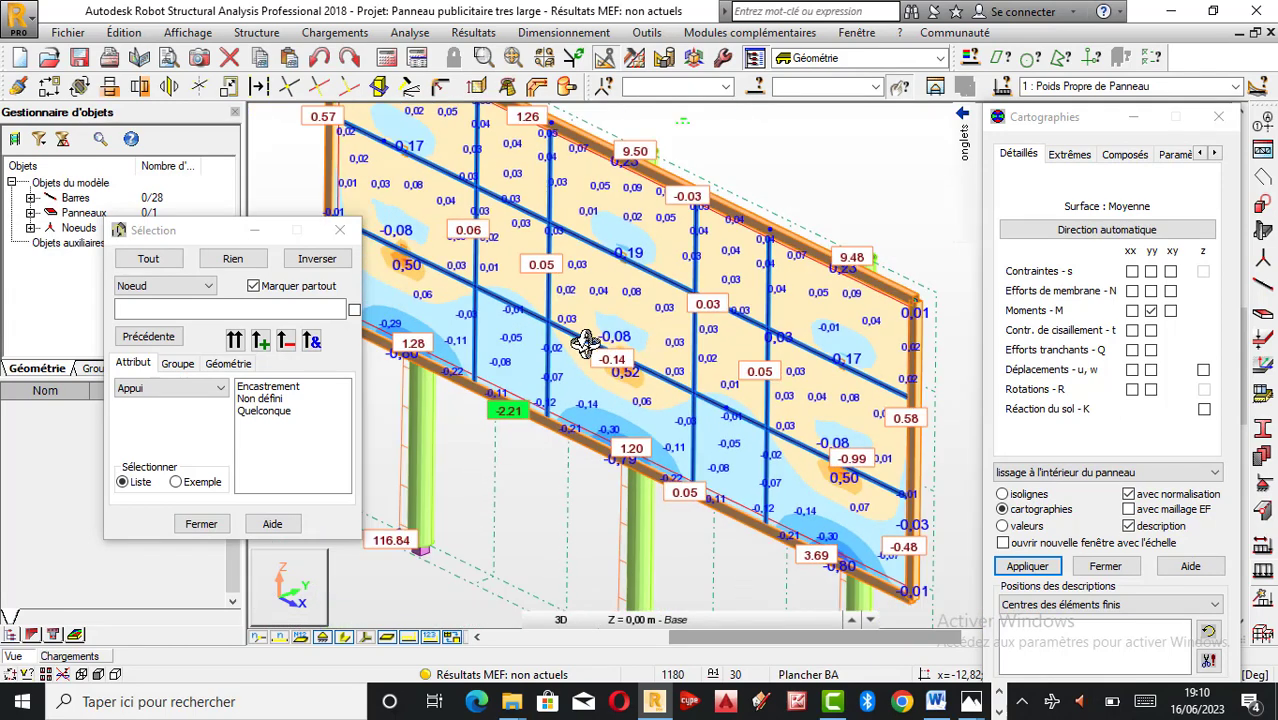
scroll(602, 340, "down", 1)
scroll(603, 340, "up", 1)
scroll(605, 336, "up", 1)
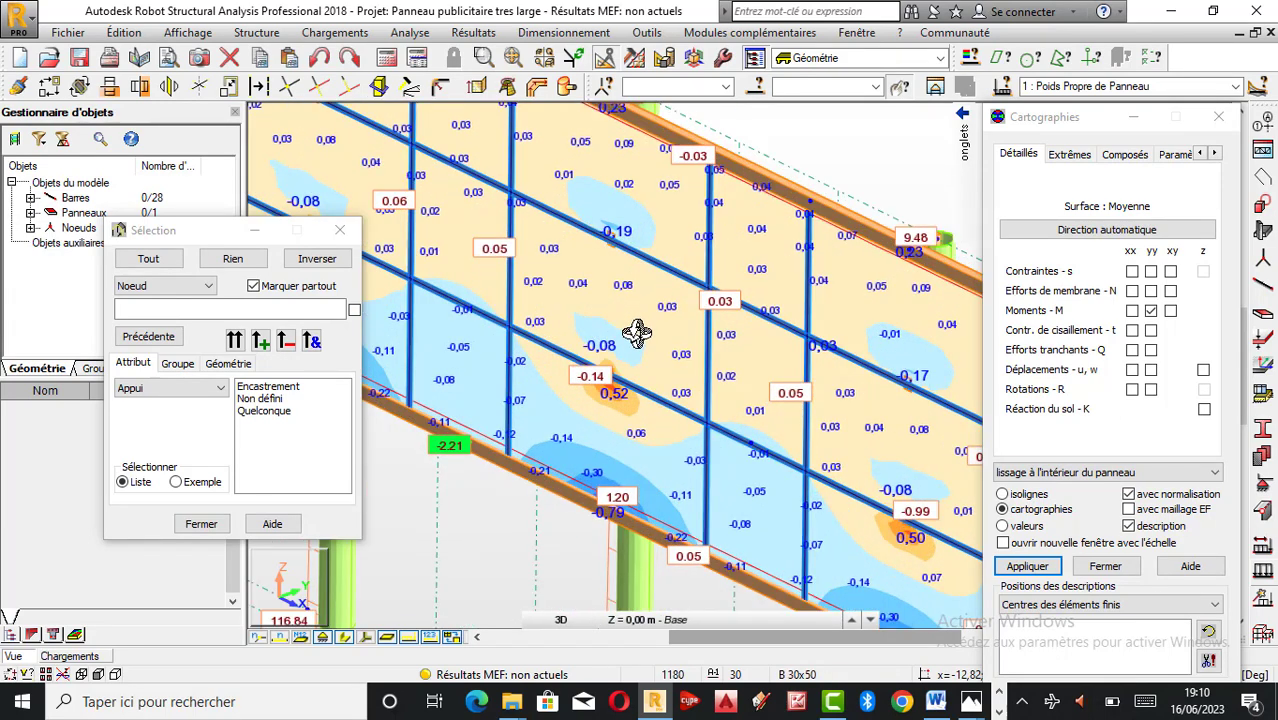
scroll(615, 335, "down", 1)
scroll(610, 336, "down", 1)
scroll(608, 336, "up", 1)
scroll(608, 335, "down", 1)
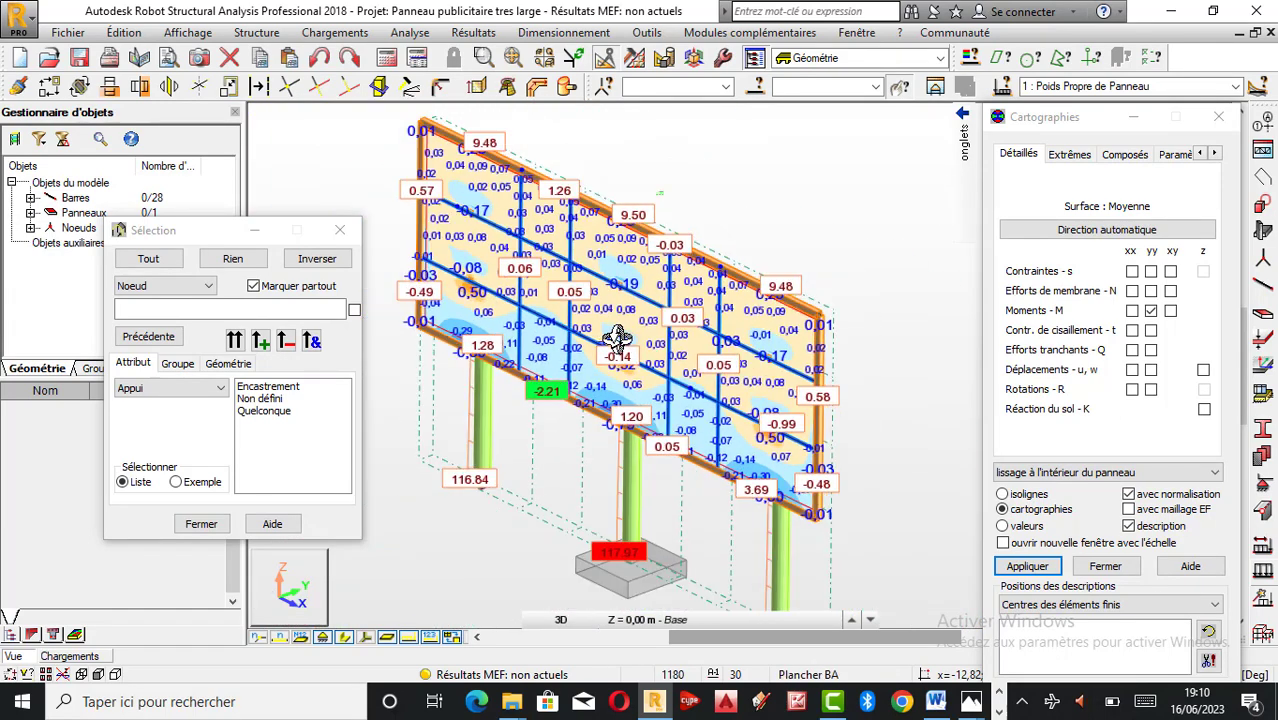
scroll(638, 343, "down", 1)
scroll(626, 346, "up", 1)
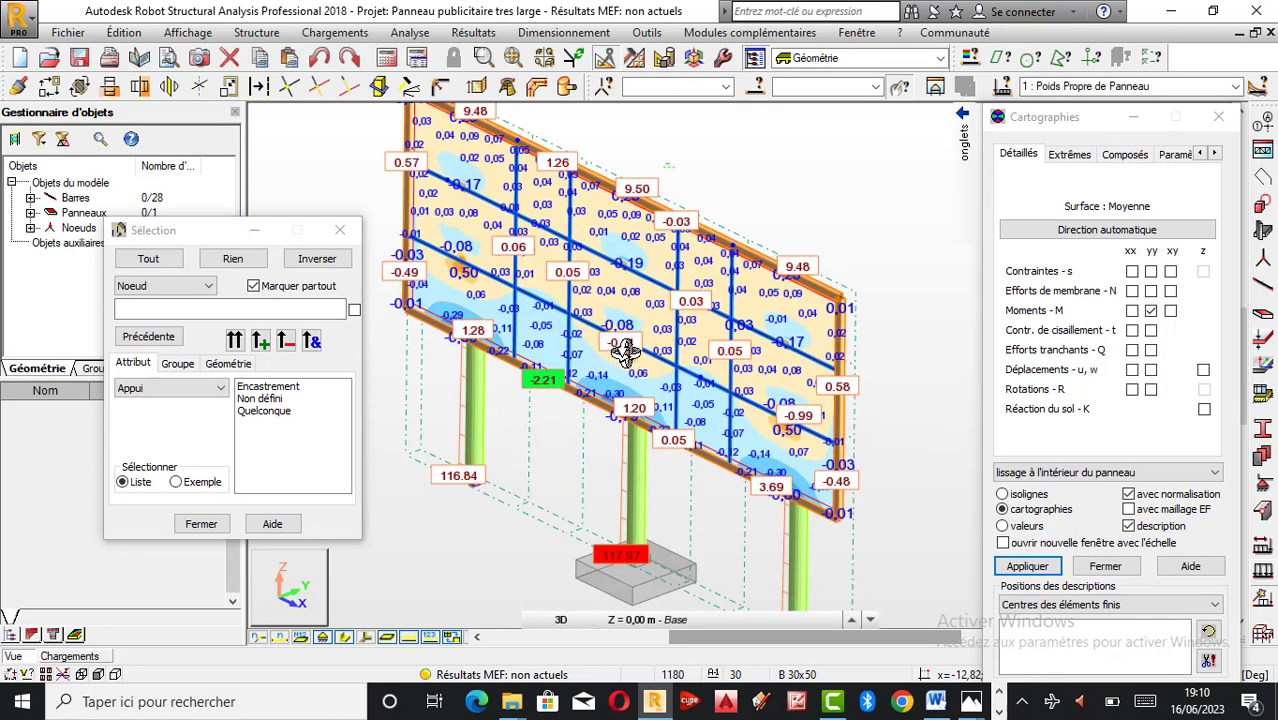
scroll(625, 348, "down", 1)
scroll(624, 354, "up", 1)
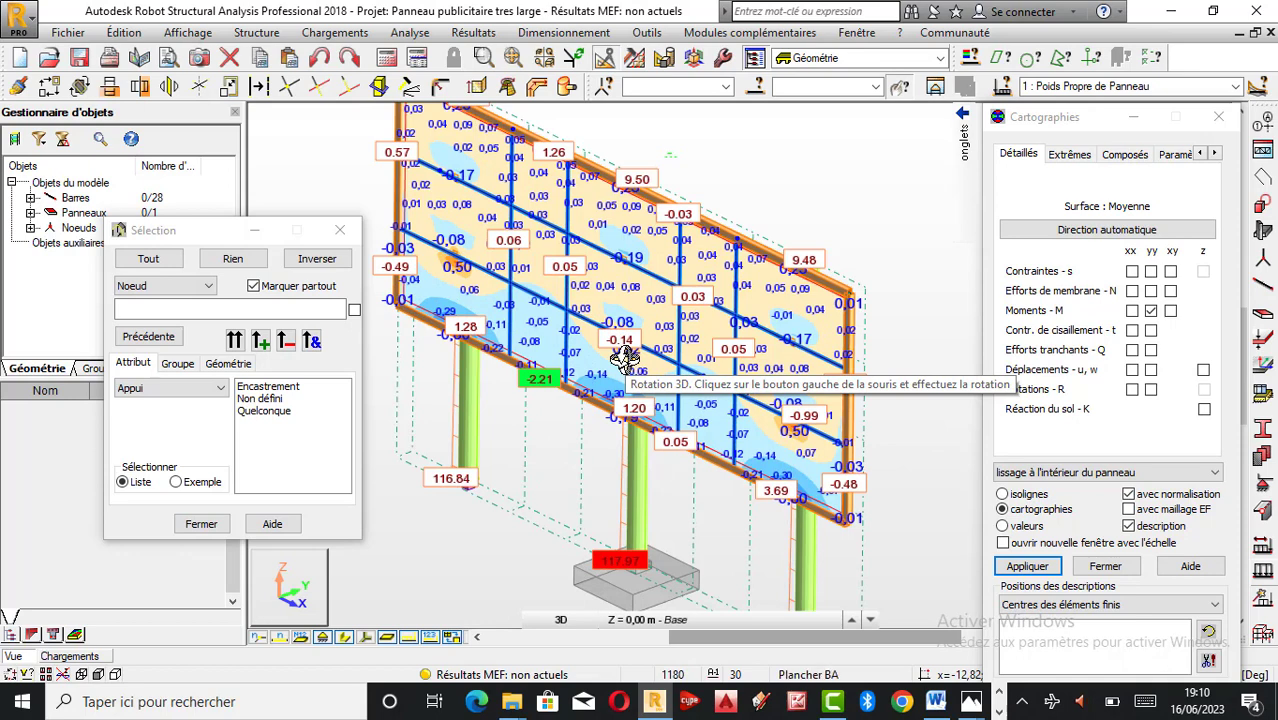
scroll(614, 362, "down", 2)
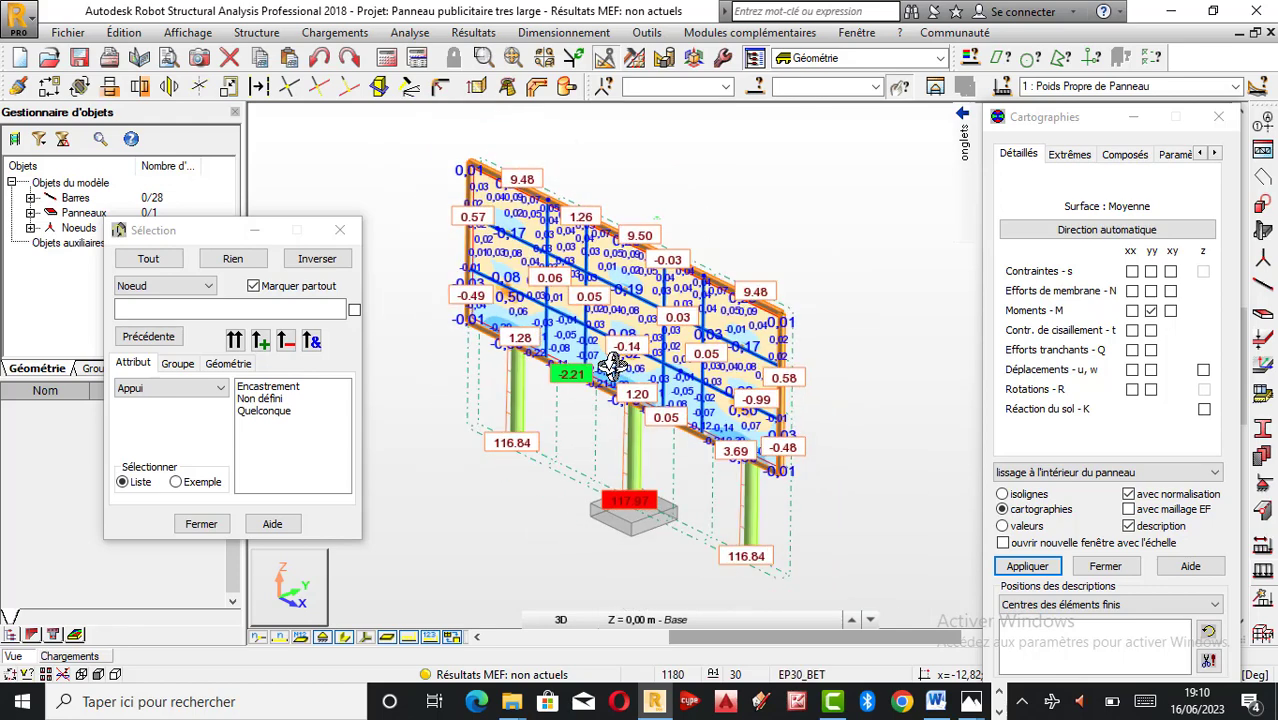
scroll(614, 364, "up", 2)
scroll(616, 365, "down", 2)
scroll(618, 366, "up", 2)
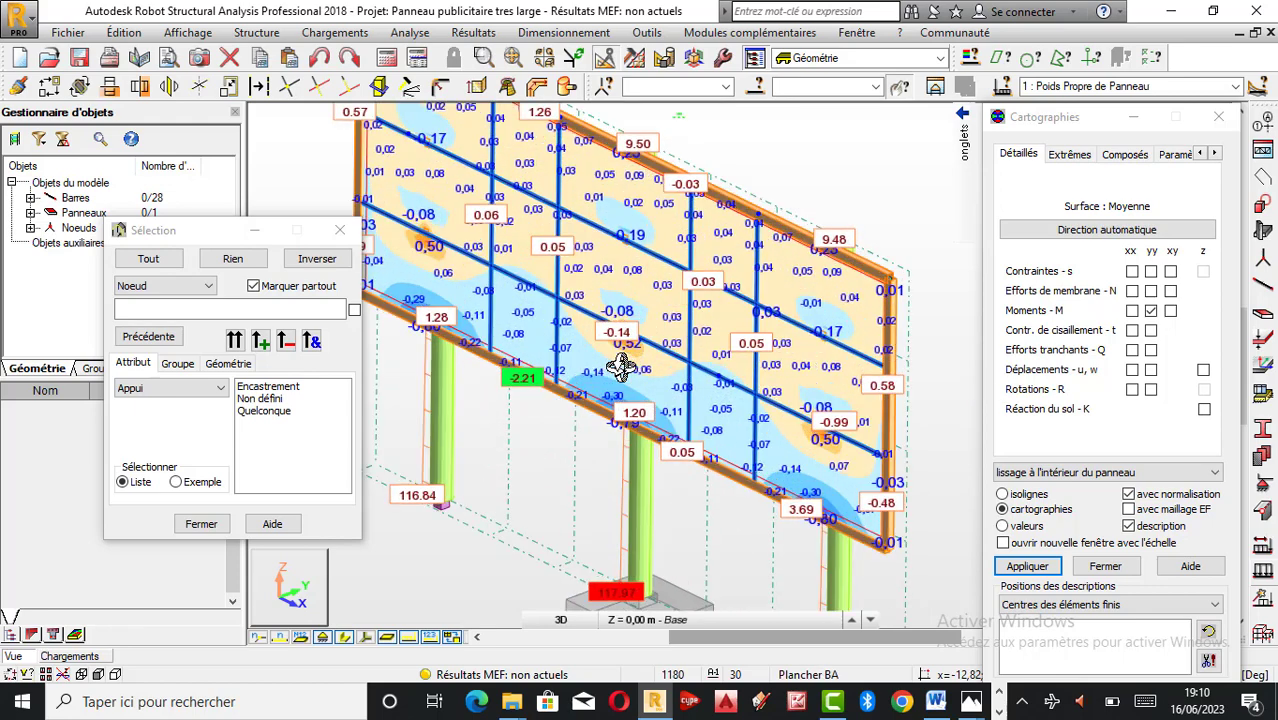
scroll(620, 368, "down", 2)
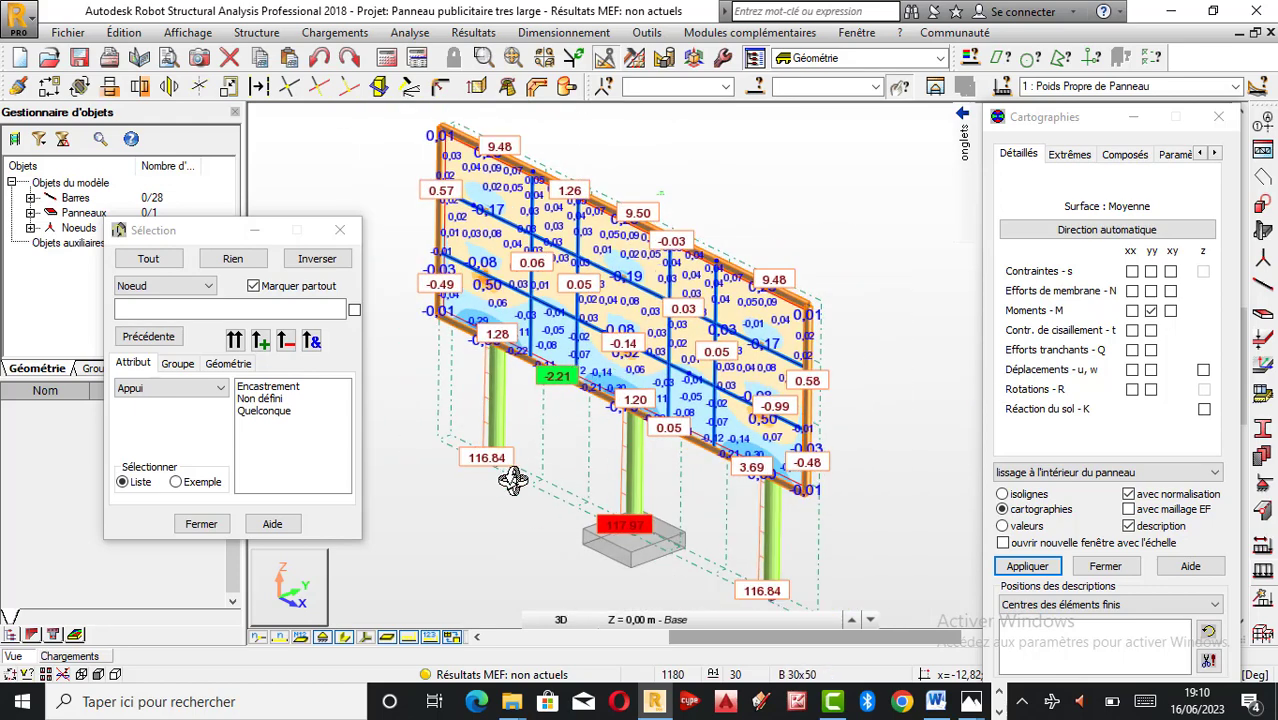
scroll(590, 508, "up", 2)
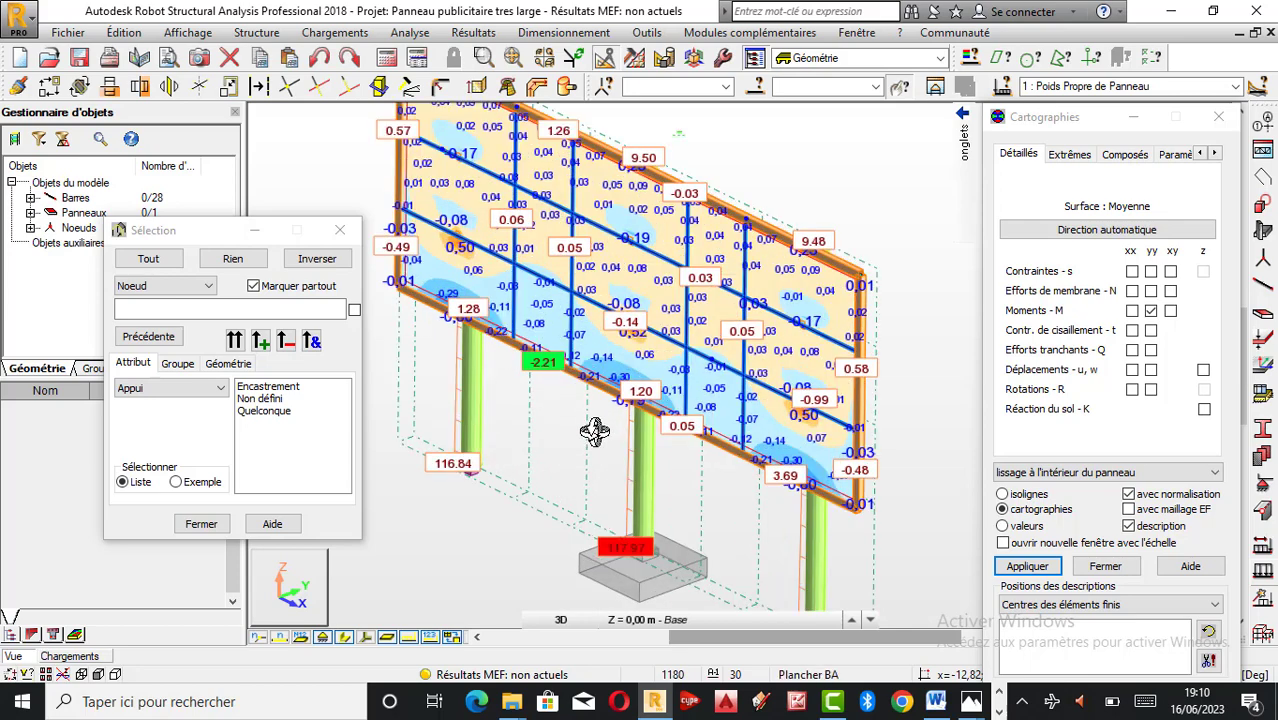
scroll(588, 508, "down", 3)
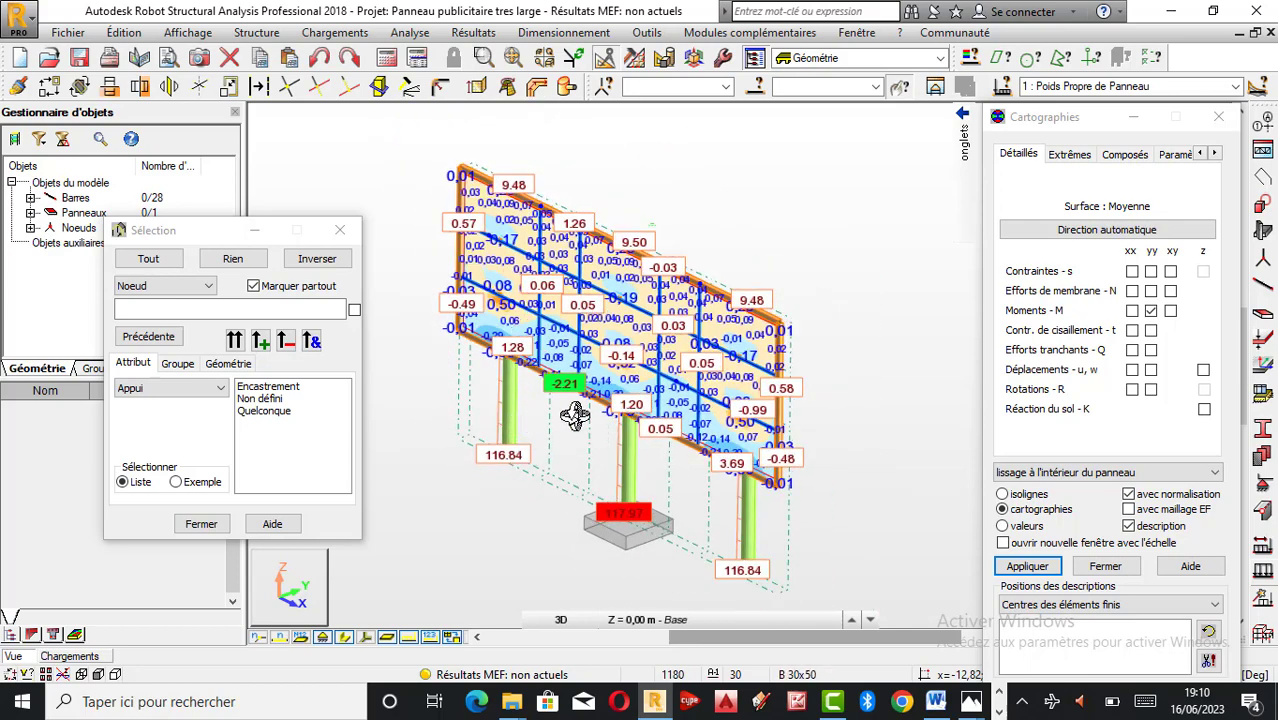
left_click_drag(572, 445, 579, 445)
scroll(591, 432, "up", 1)
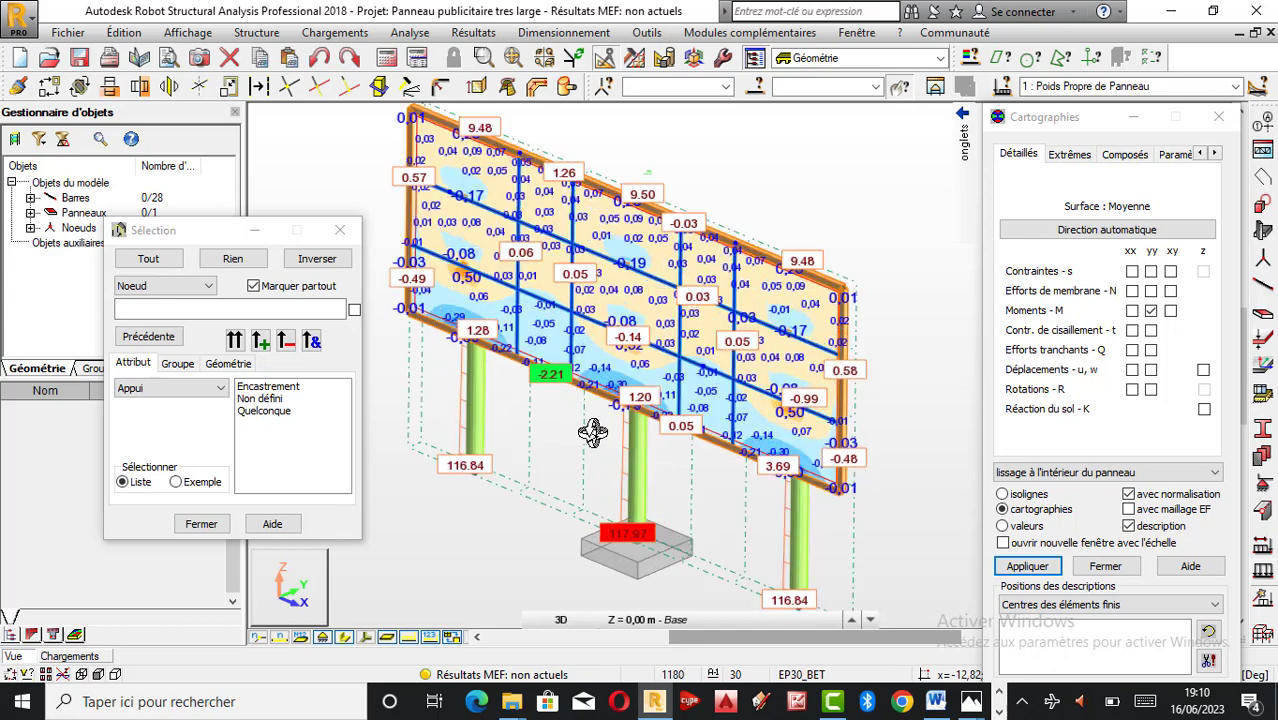
scroll(594, 431, "down", 1)
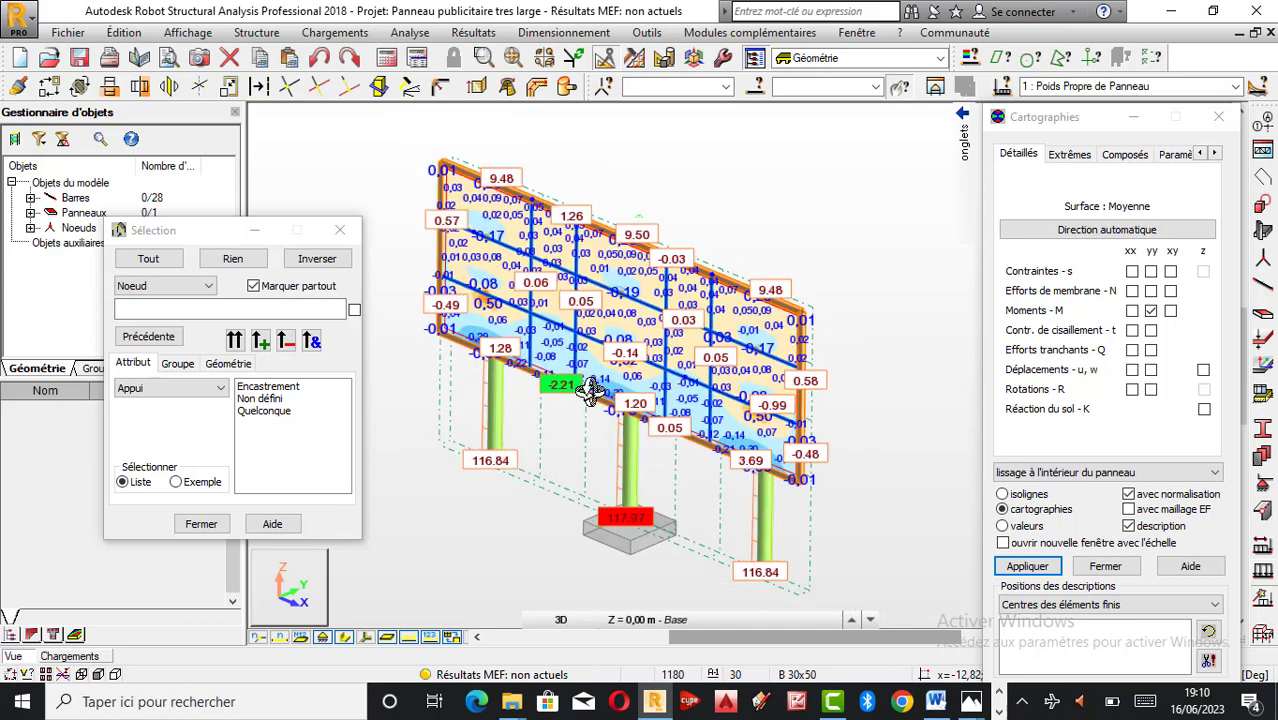
scroll(626, 432, "up", 1)
scroll(626, 432, "down", 1)
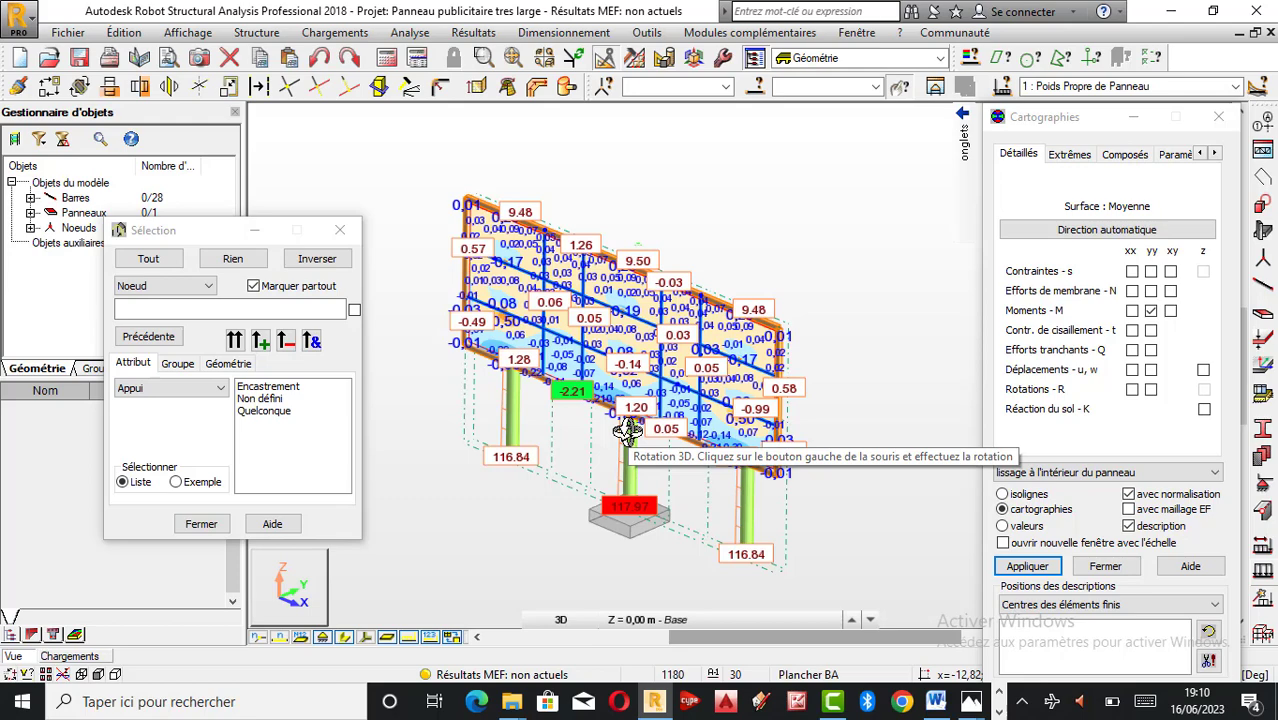
scroll(608, 350, "up", 1)
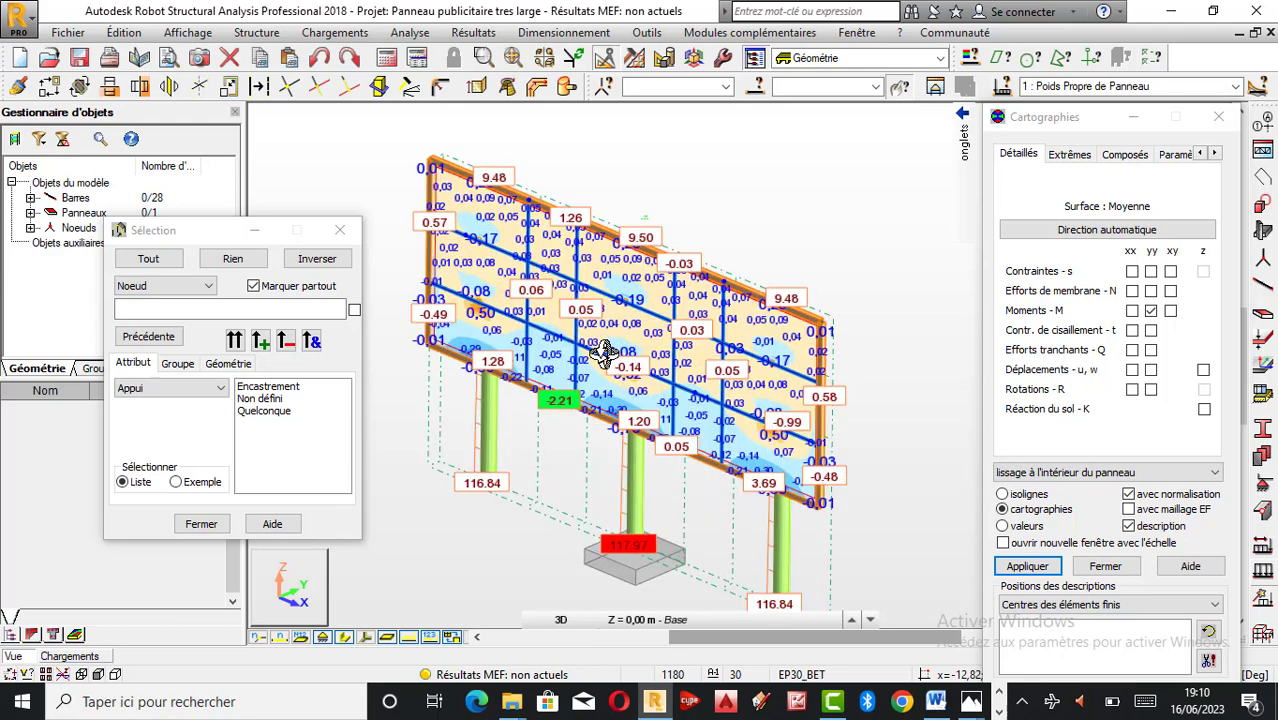
scroll(622, 346, "up", 2)
scroll(615, 335, "down", 3)
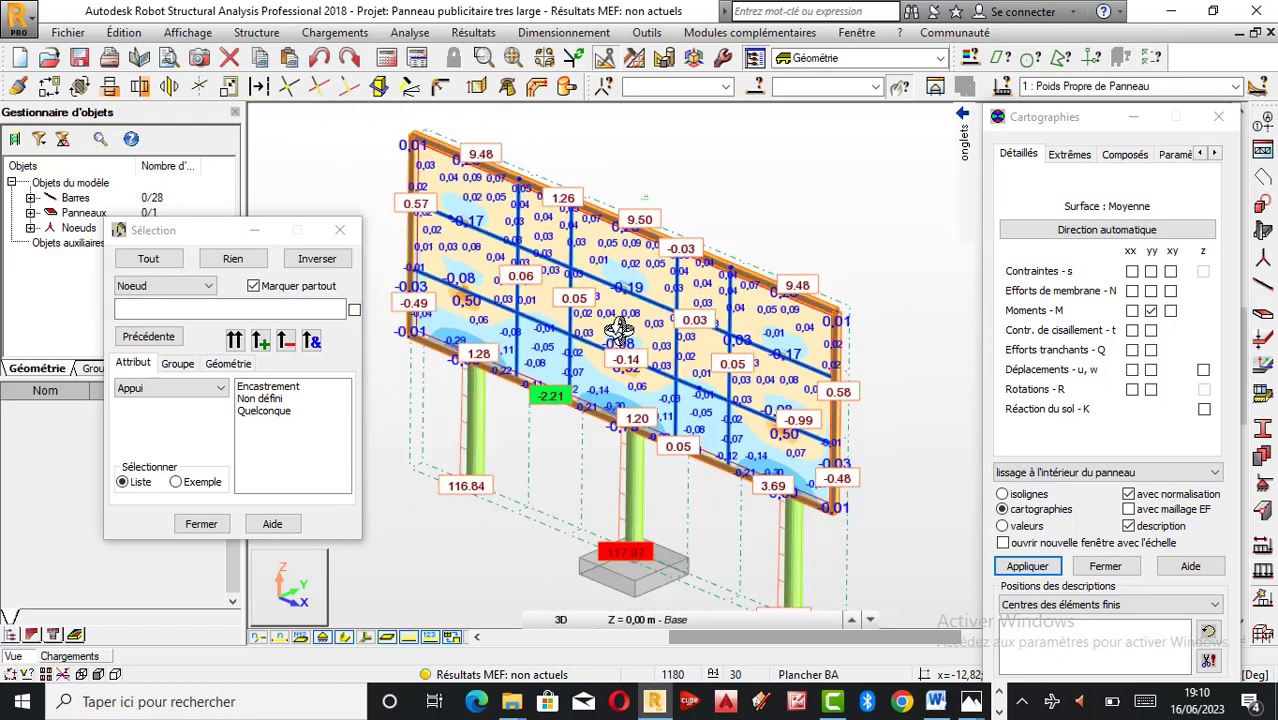
scroll(617, 347, "up", 2)
scroll(617, 347, "down", 1)
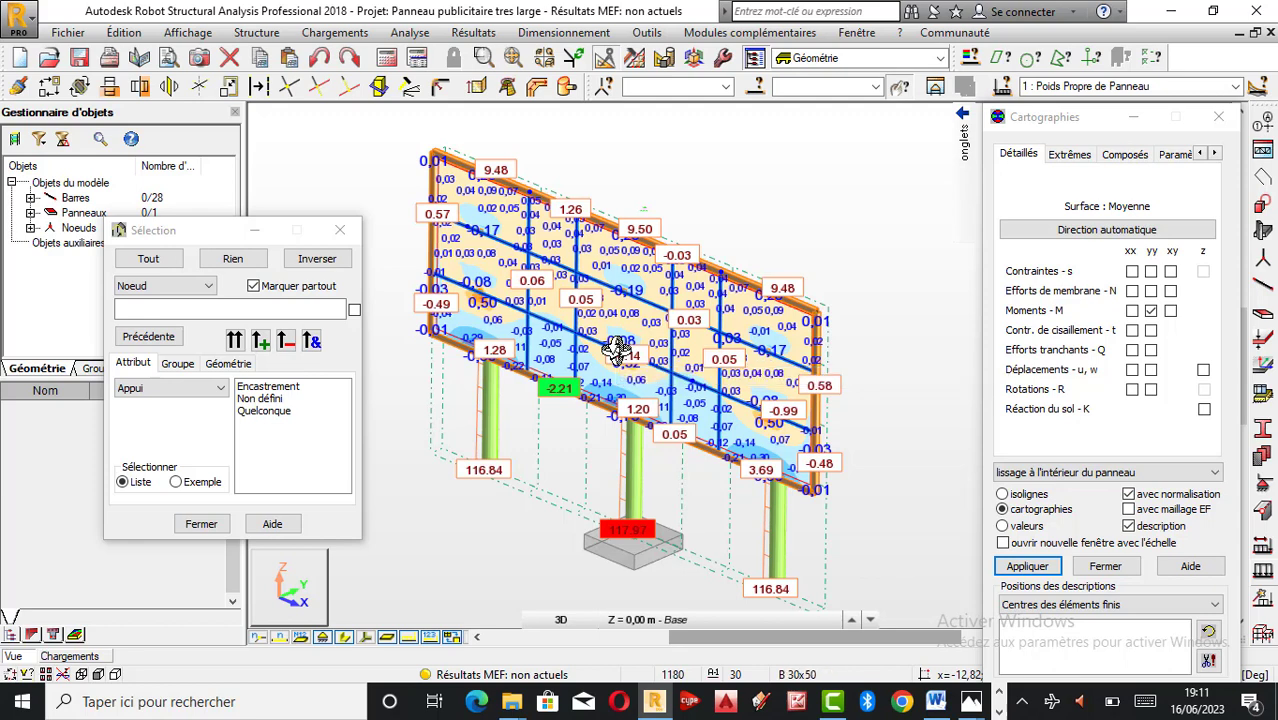
scroll(618, 335, "up", 1)
scroll(622, 321, "up", 1)
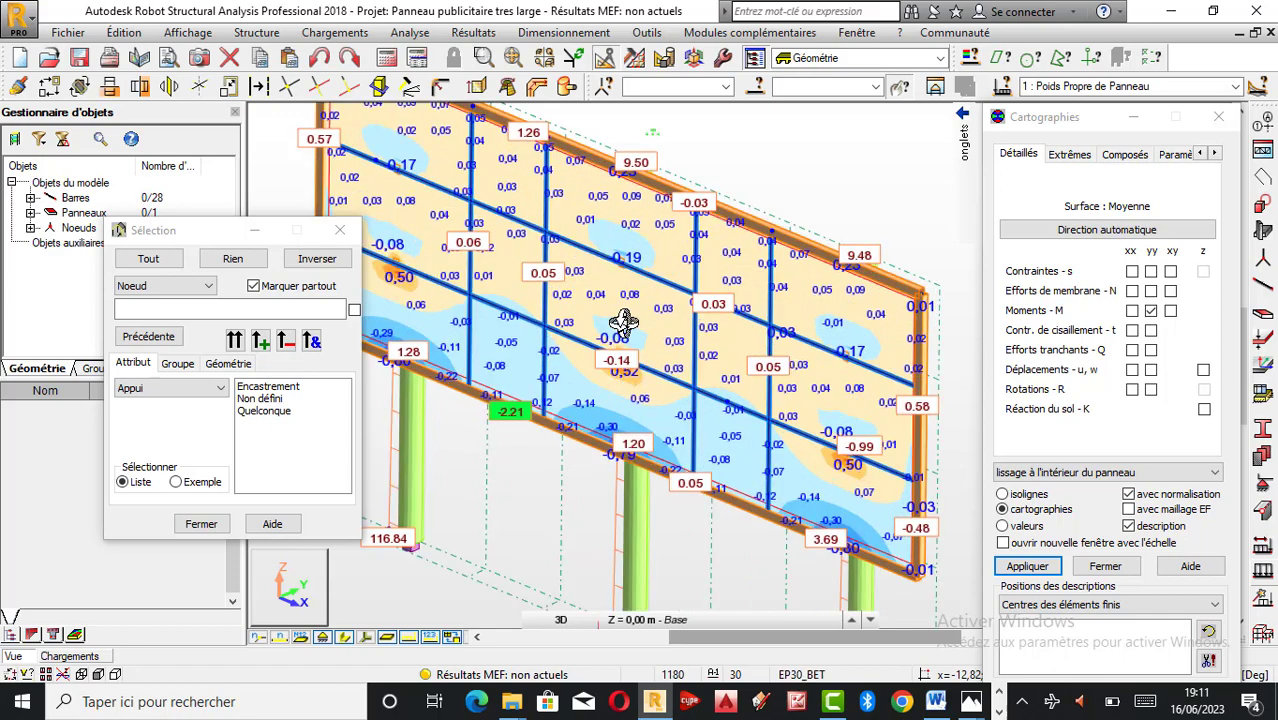
scroll(622, 321, "down", 3)
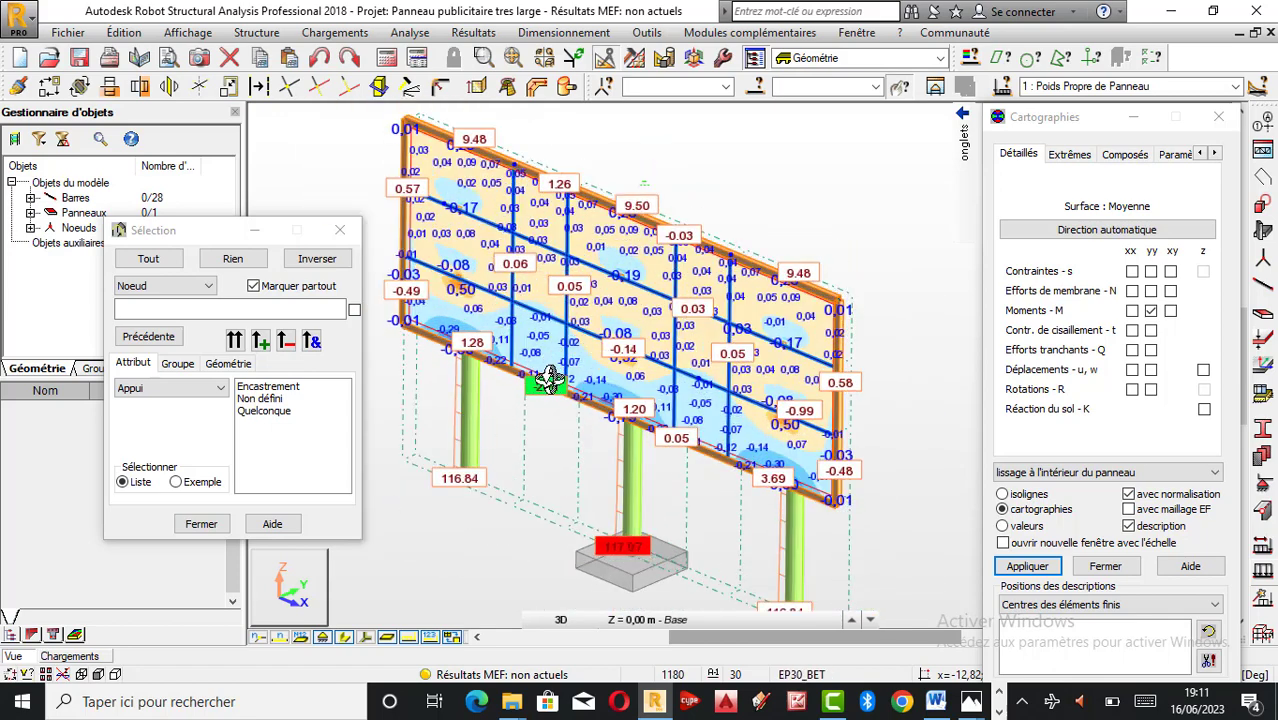
scroll(552, 379, "up", 1)
scroll(556, 380, "down", 2)
scroll(560, 382, "up", 1)
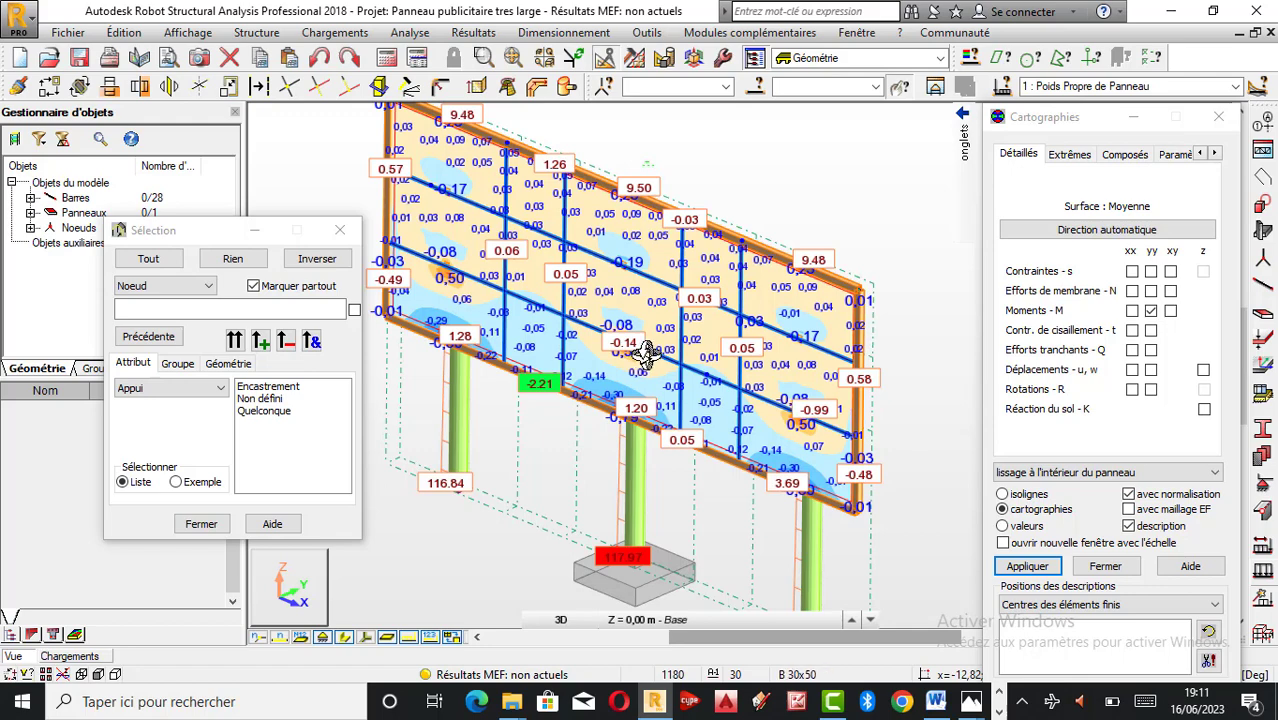
scroll(645, 352, "down", 4)
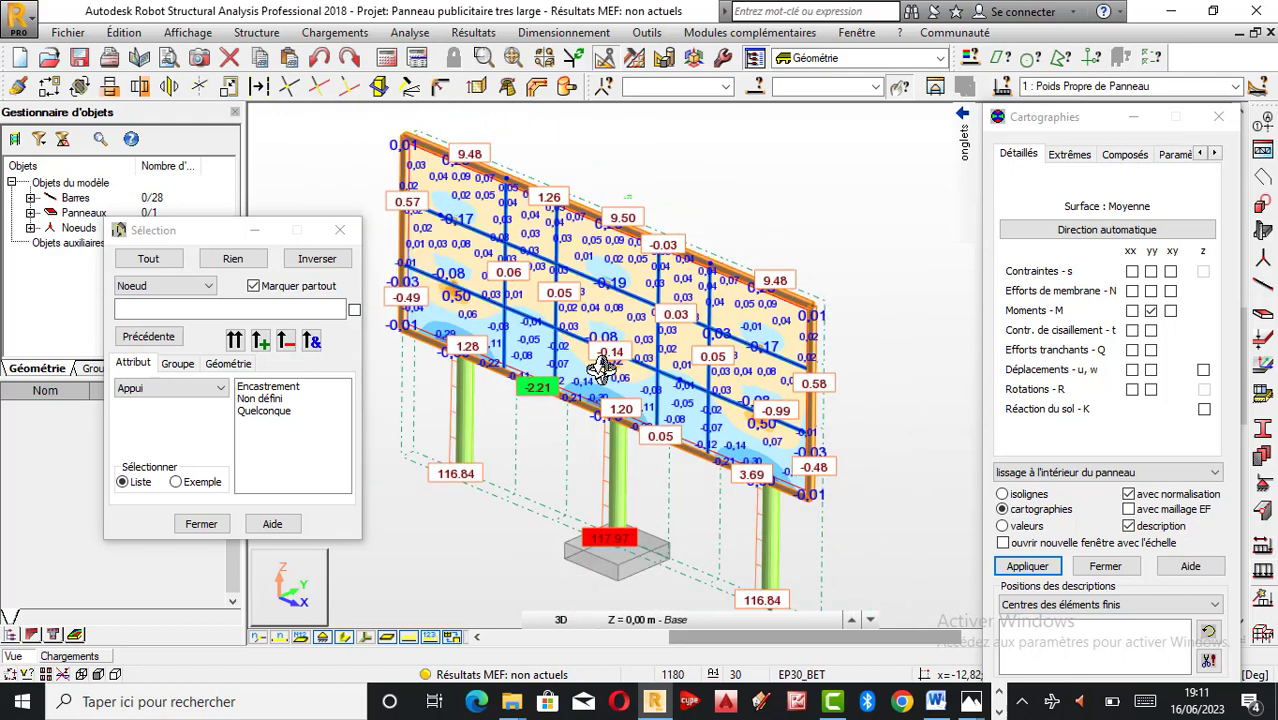
scroll(598, 330, "up", 2)
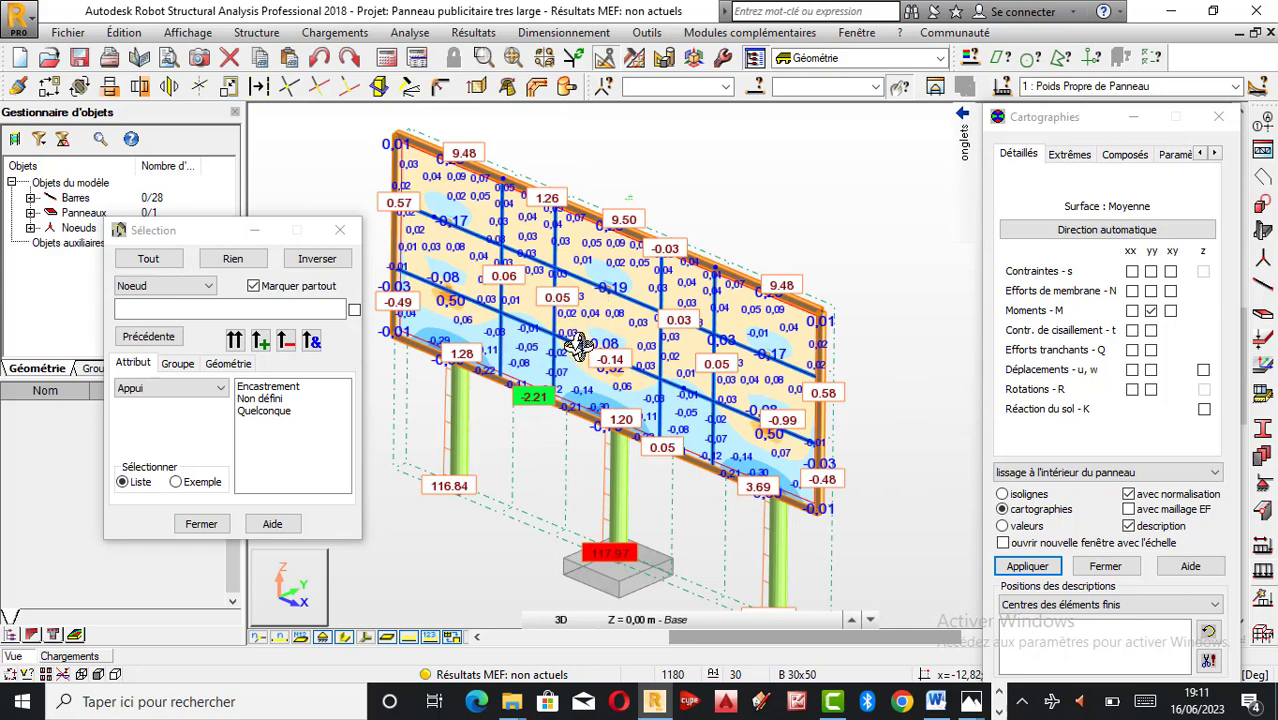
scroll(611, 322, "up", 3)
scroll(611, 322, "down", 2)
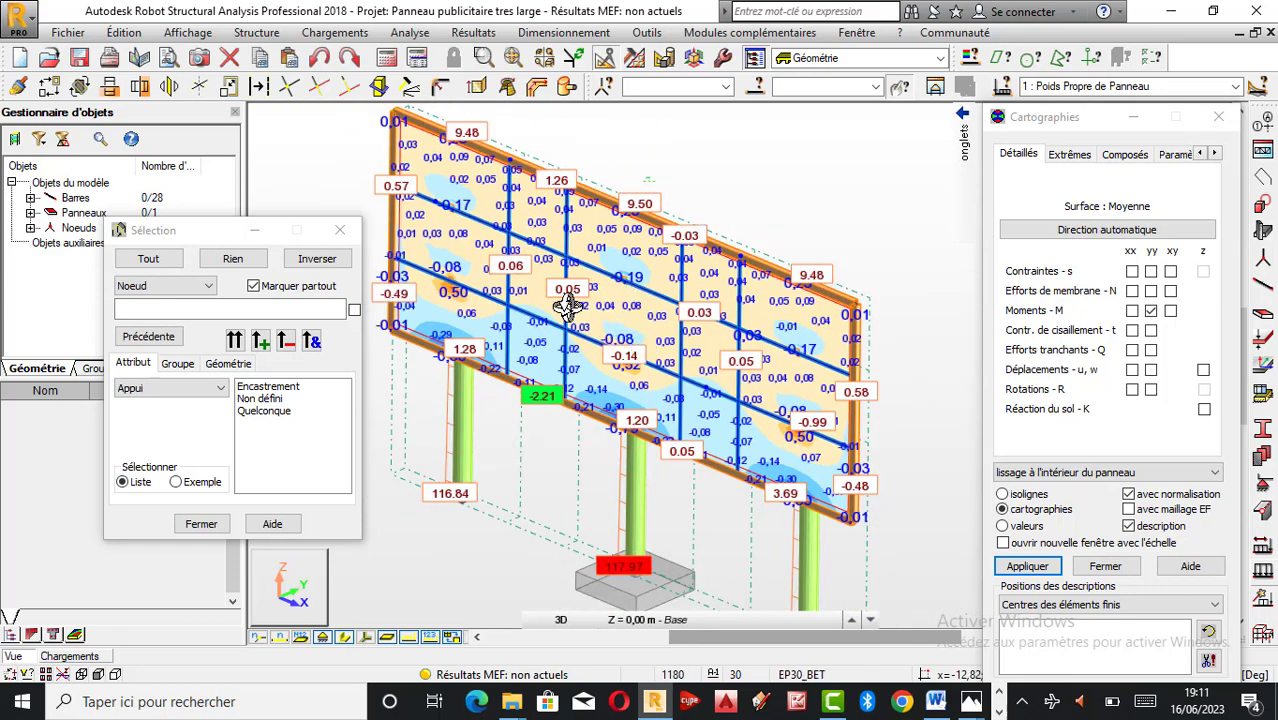
scroll(614, 348, "up", 2)
scroll(587, 298, "down", 1)
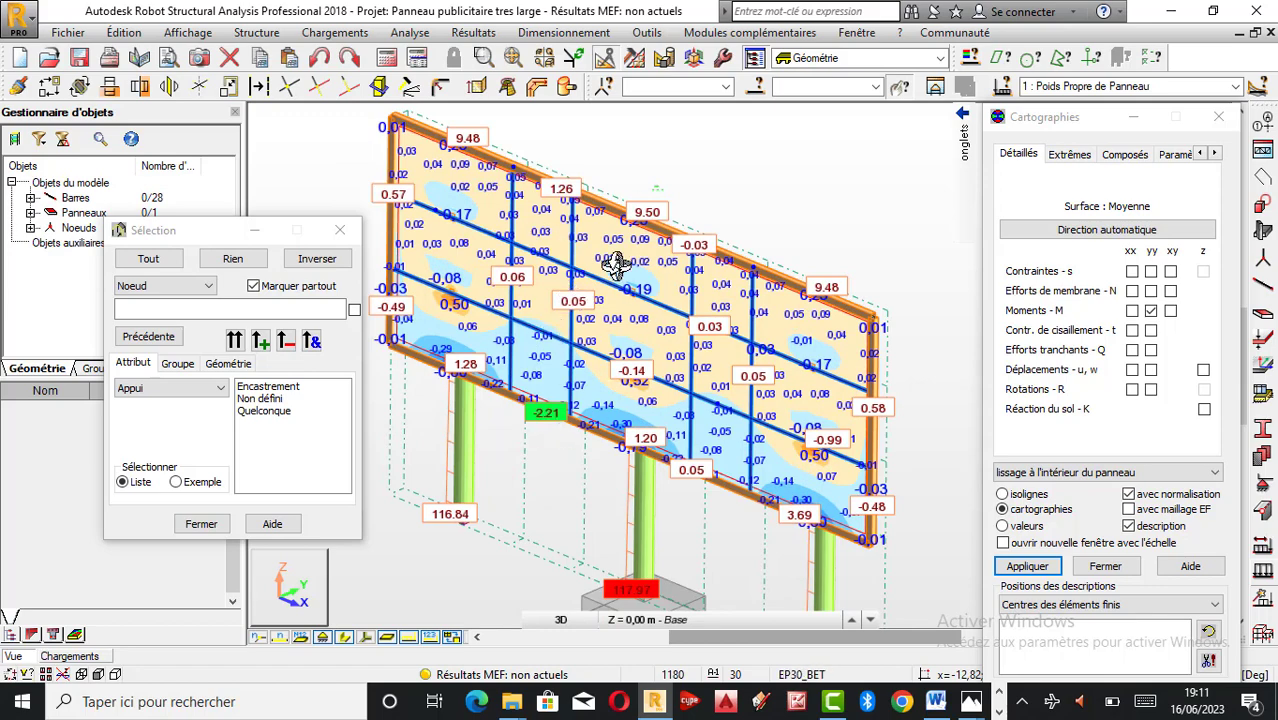
scroll(530, 350, "up", 1)
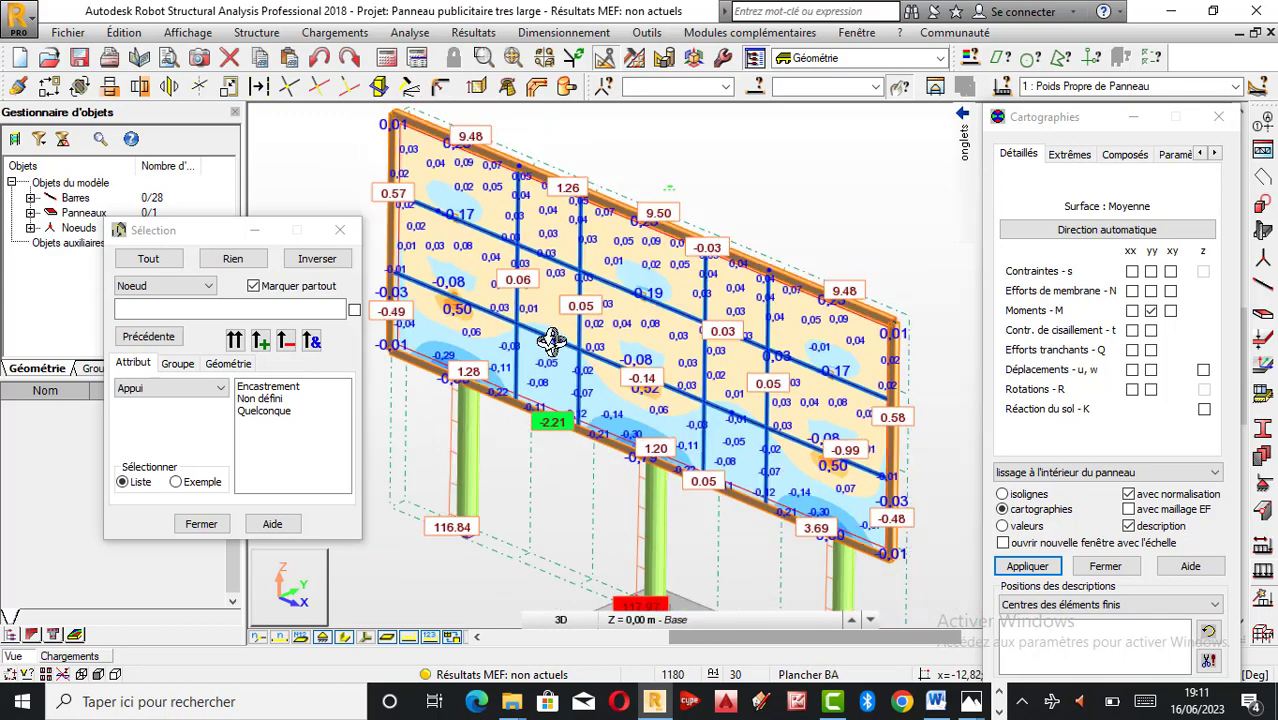
scroll(540, 345, "down", 3)
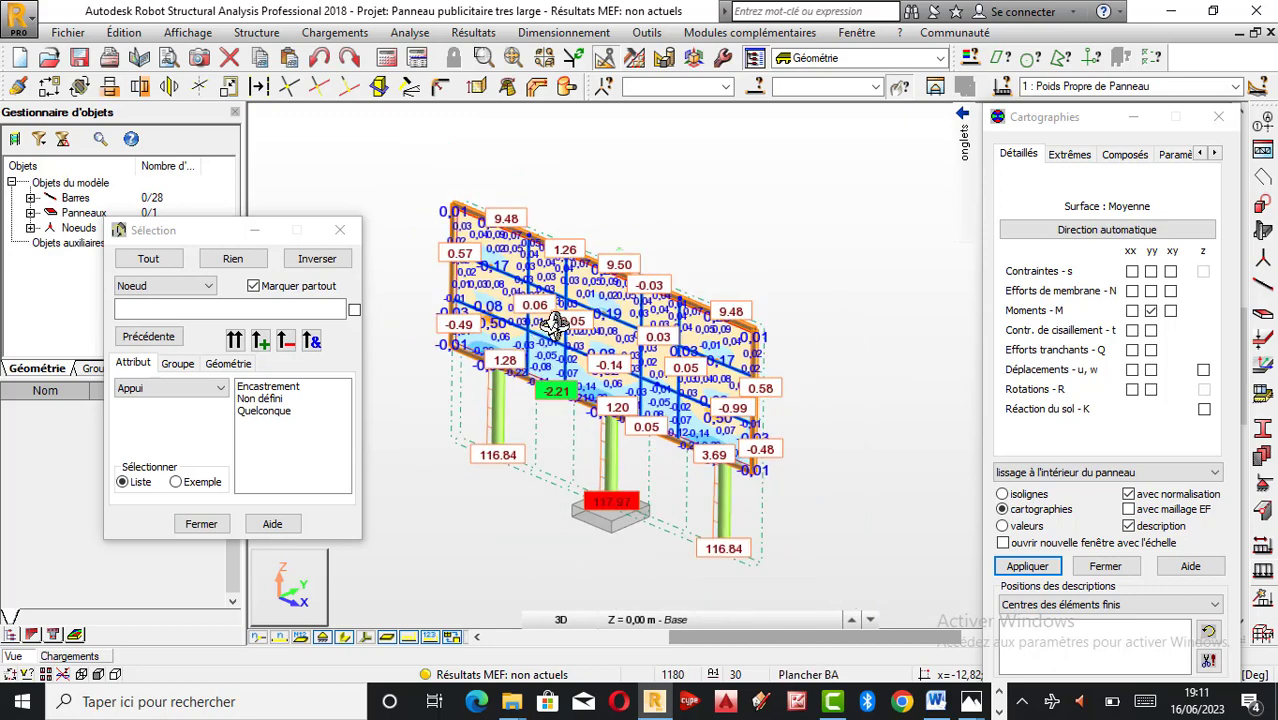
scroll(560, 345, "up", 1)
scroll(565, 355, "up", 2)
scroll(565, 368, "down", 1)
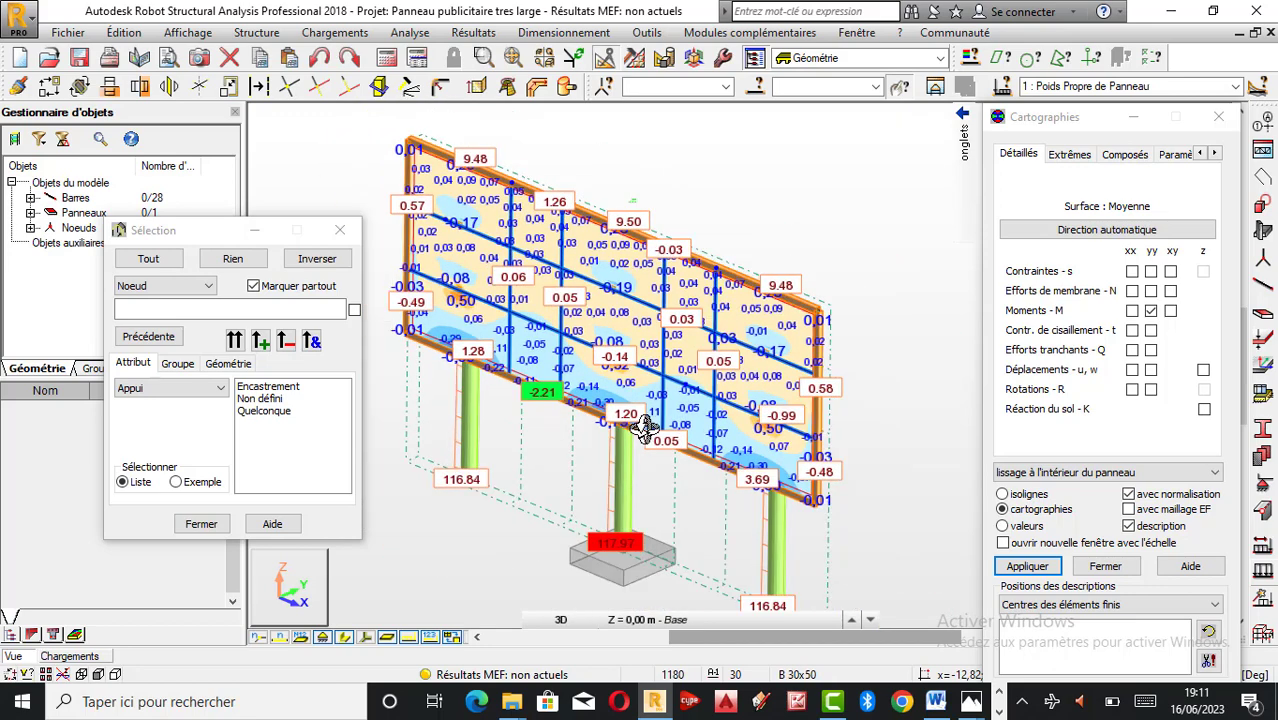
scroll(620, 405, "up", 1)
scroll(628, 372, "down", 1)
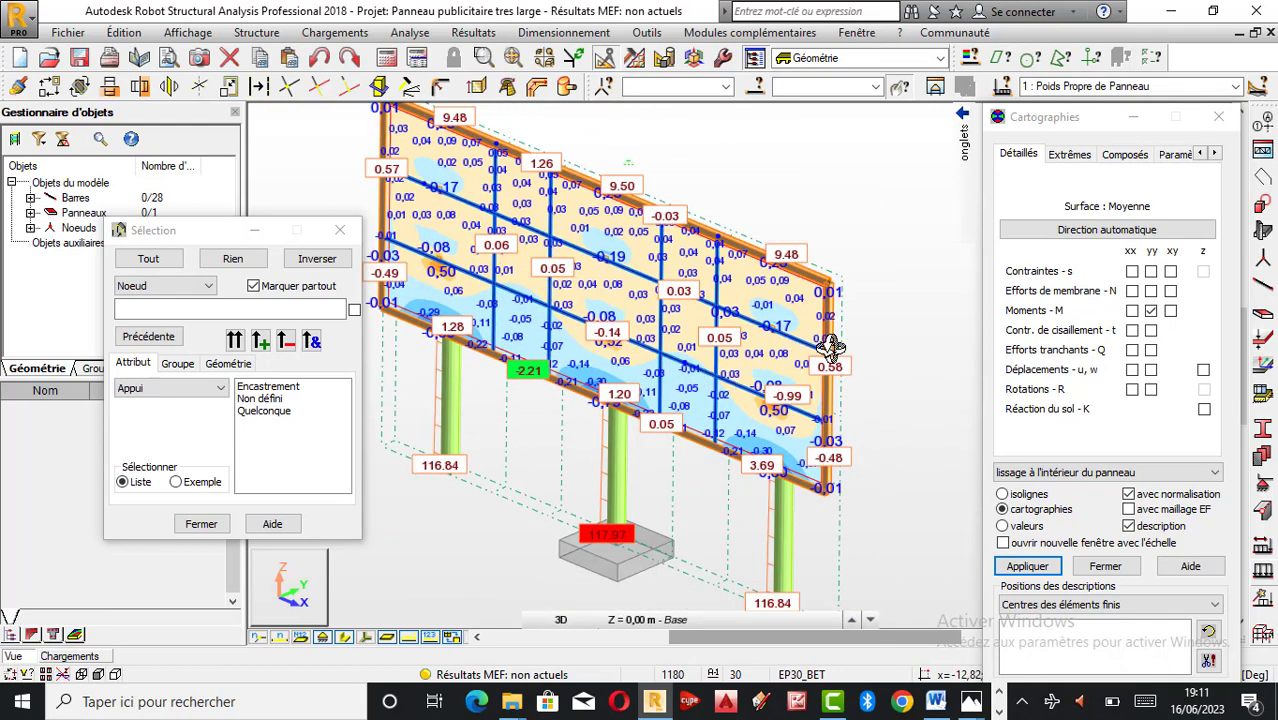
scroll(740, 345, "down", 1)
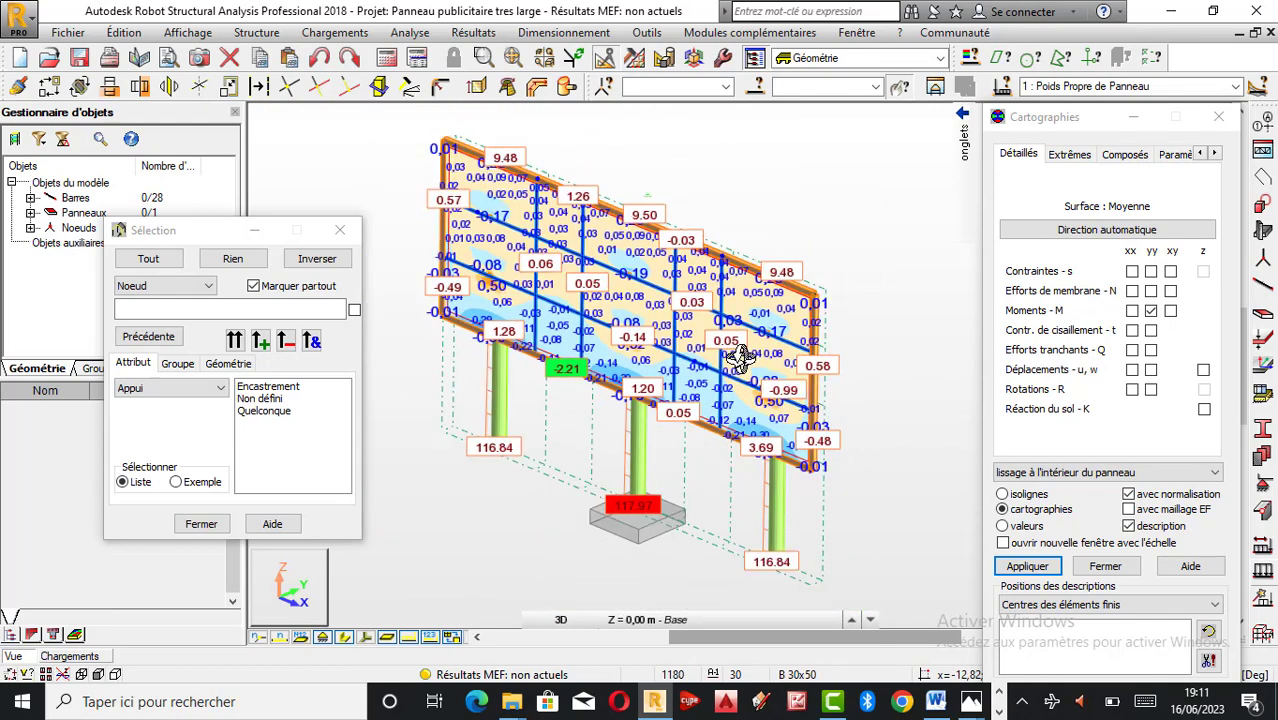
scroll(655, 302, "up", 1)
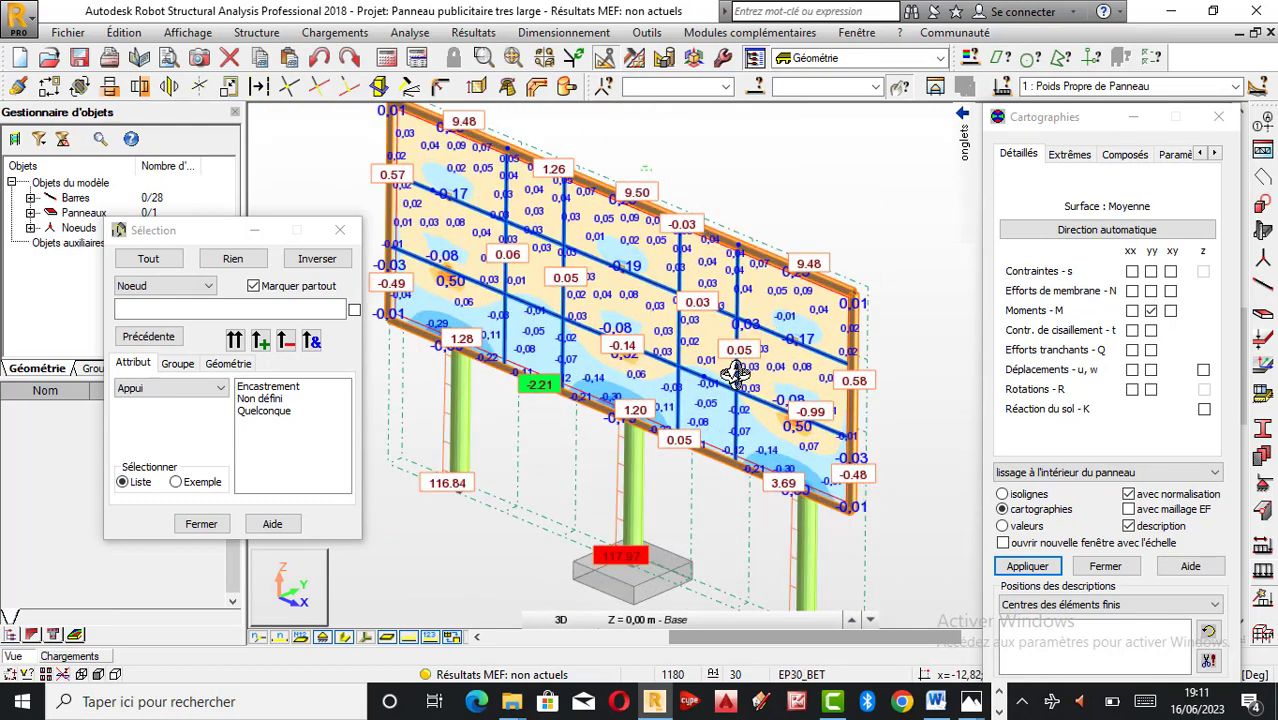
scroll(730, 373, "down", 1)
scroll(652, 340, "up", 1)
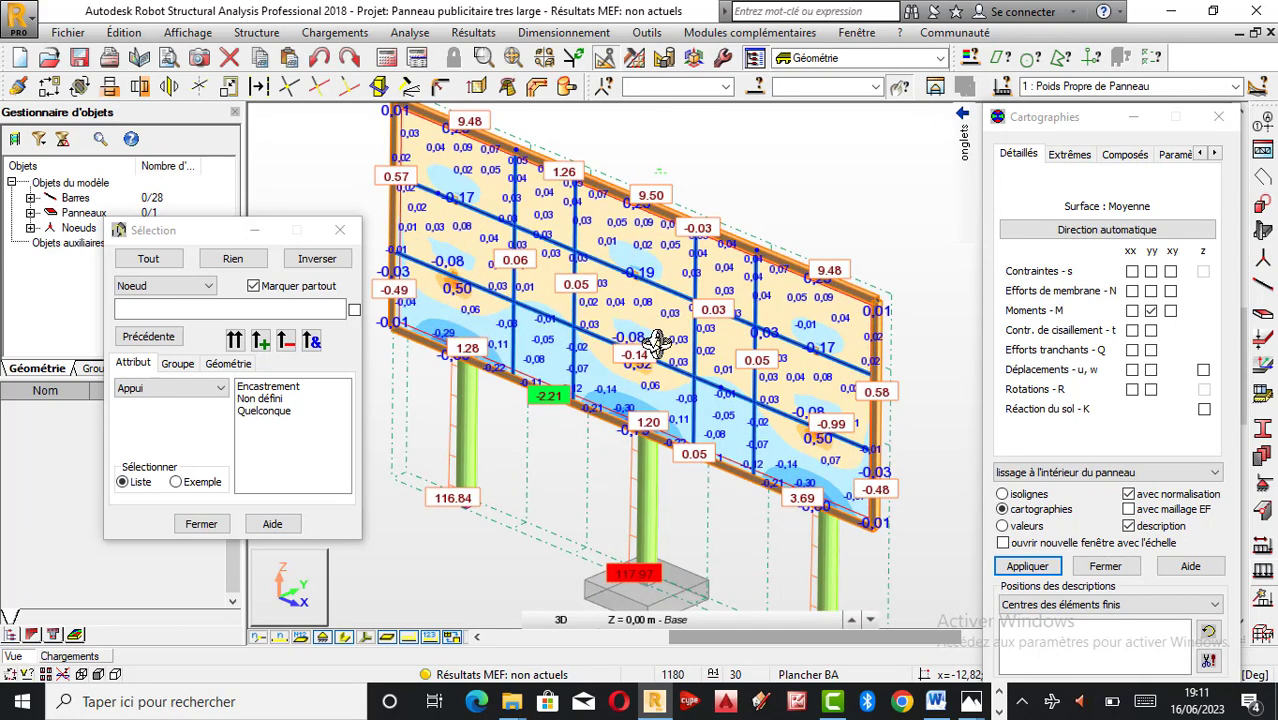
scroll(598, 272, "up", 1)
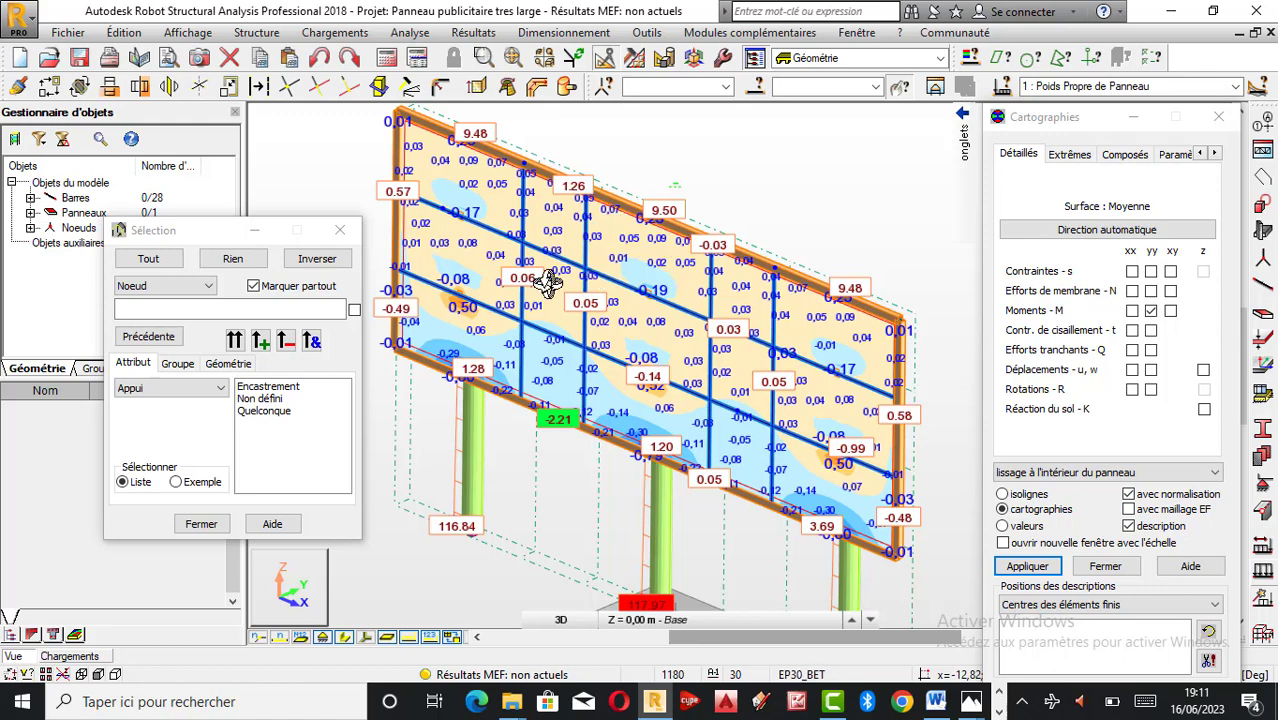
left_click_drag(562, 339, 590, 318)
scroll(590, 318, "down", 2)
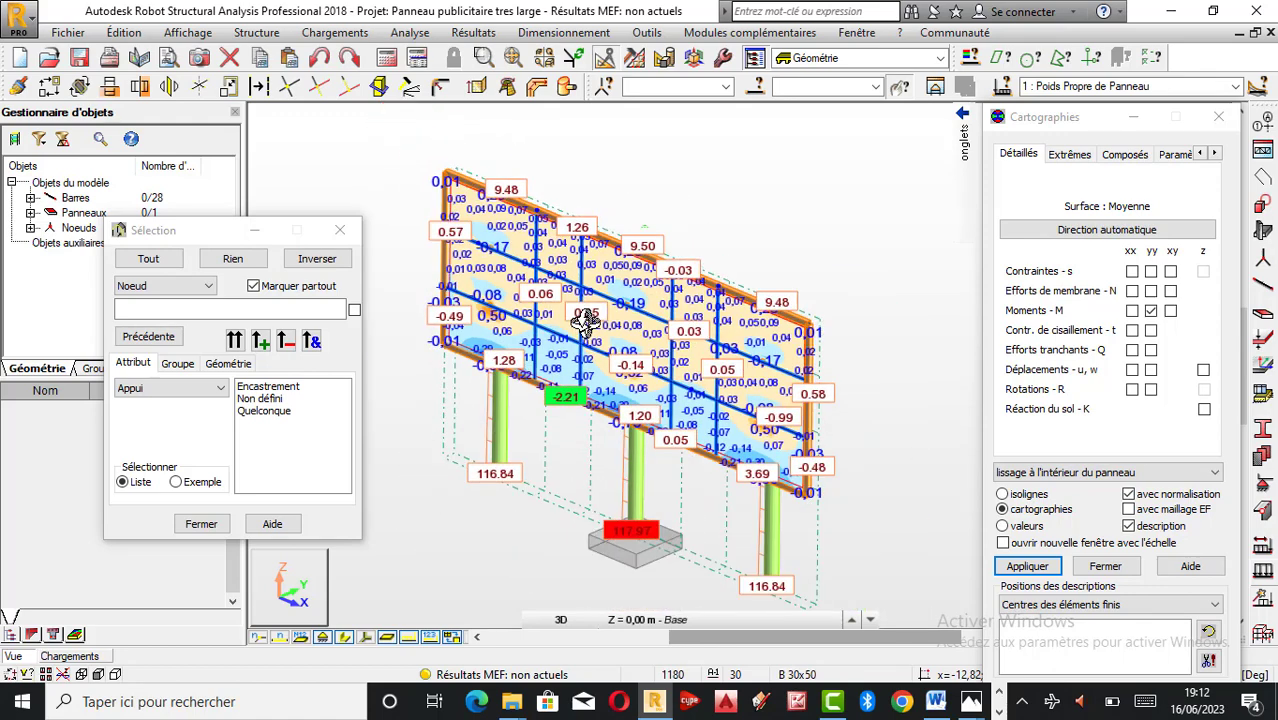
scroll(590, 318, "up", 1)
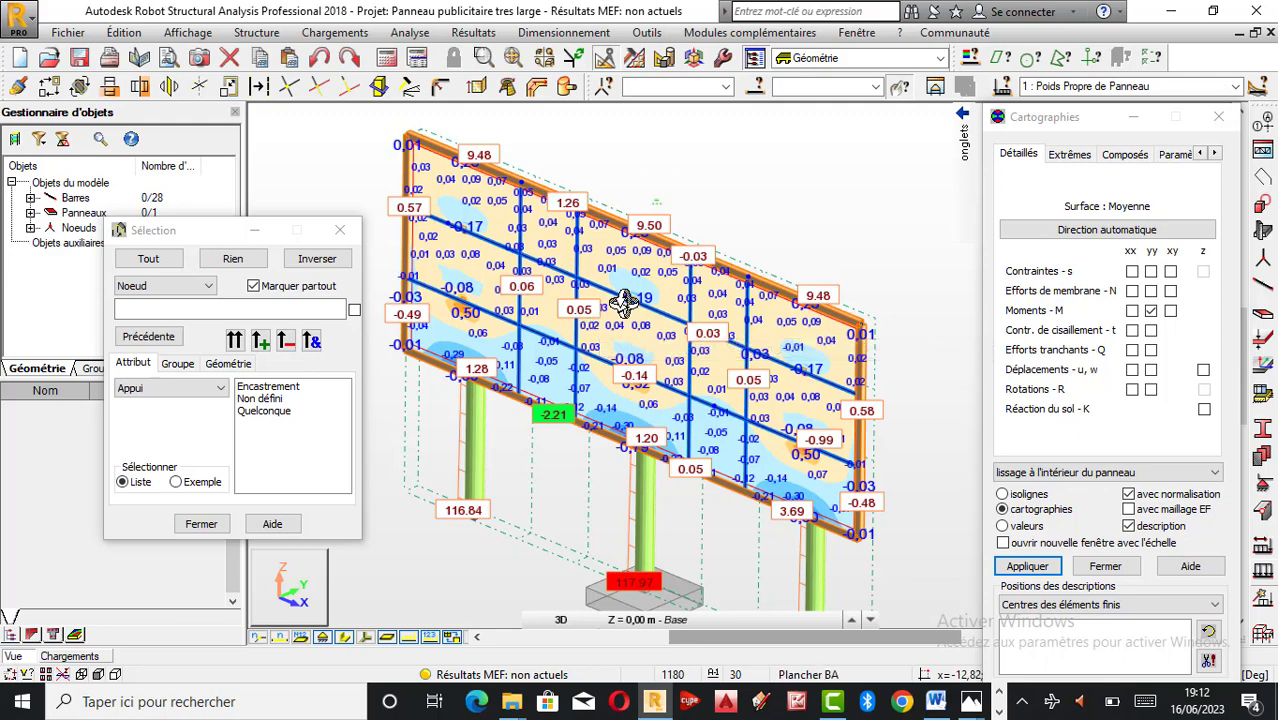
scroll(620, 318, "up", 1)
scroll(597, 288, "down", 2)
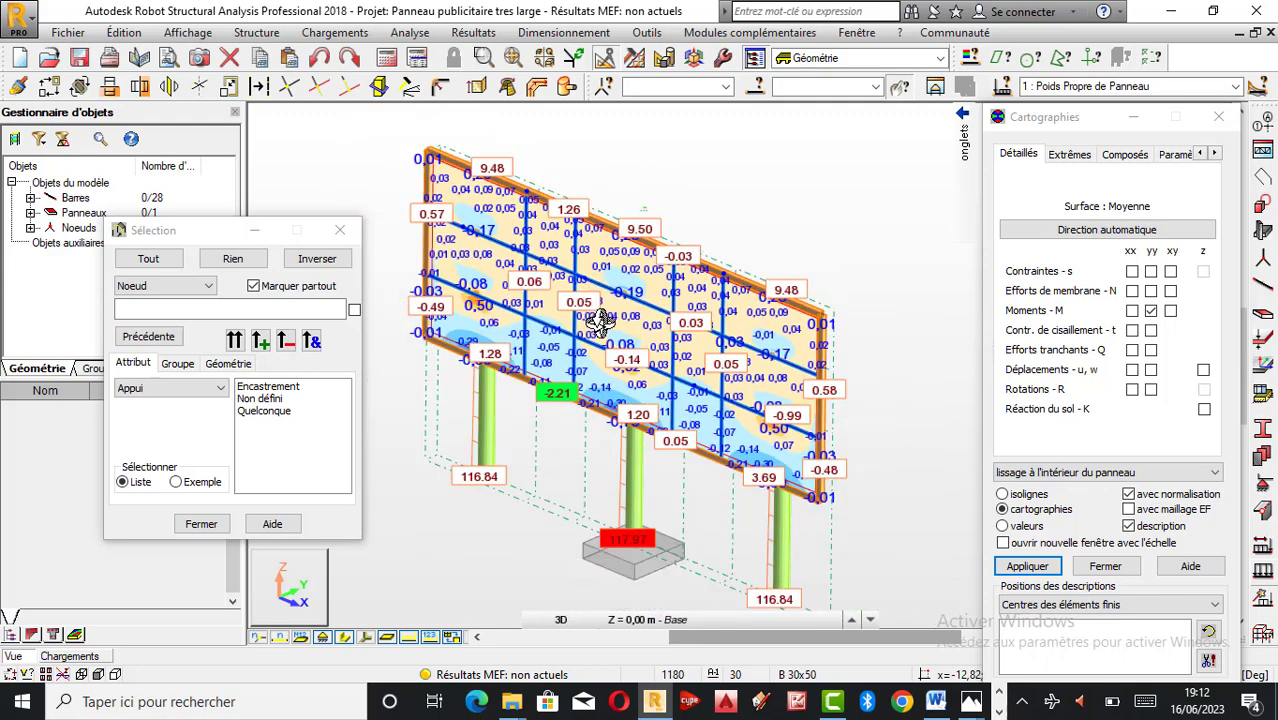
scroll(590, 310, "up", 1)
scroll(588, 317, "down", 2)
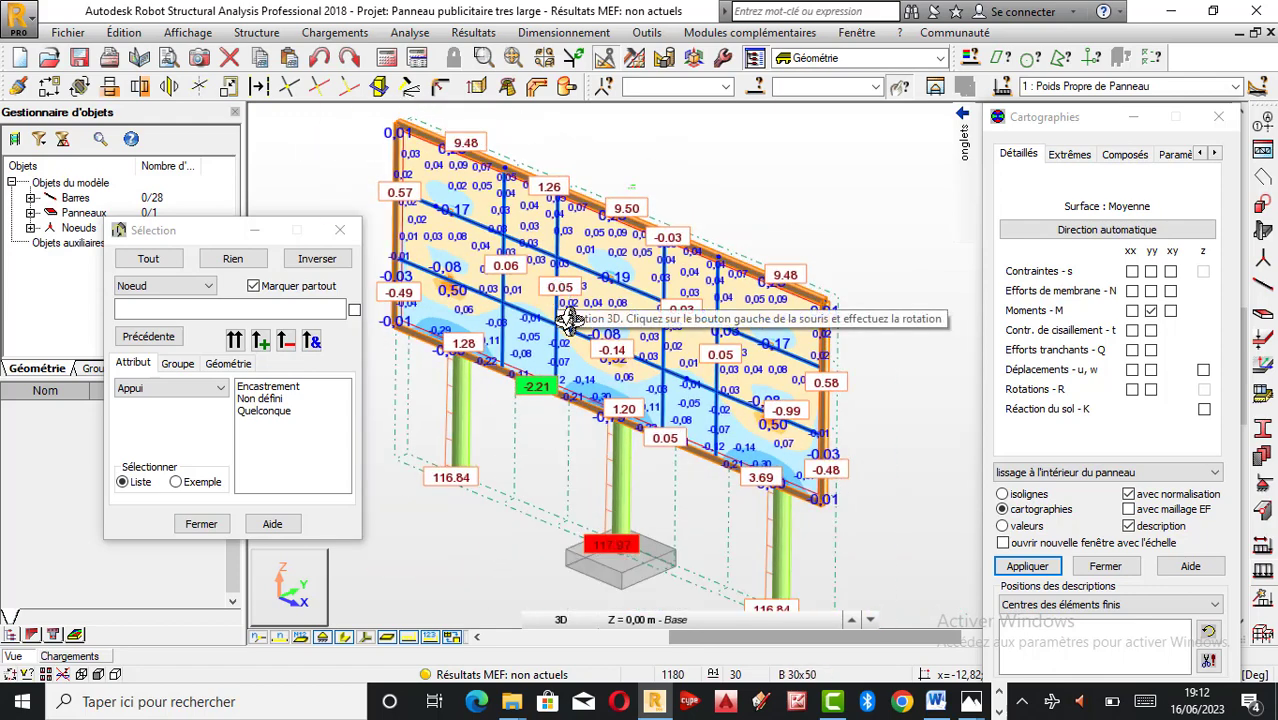
scroll(578, 340, "up", 1)
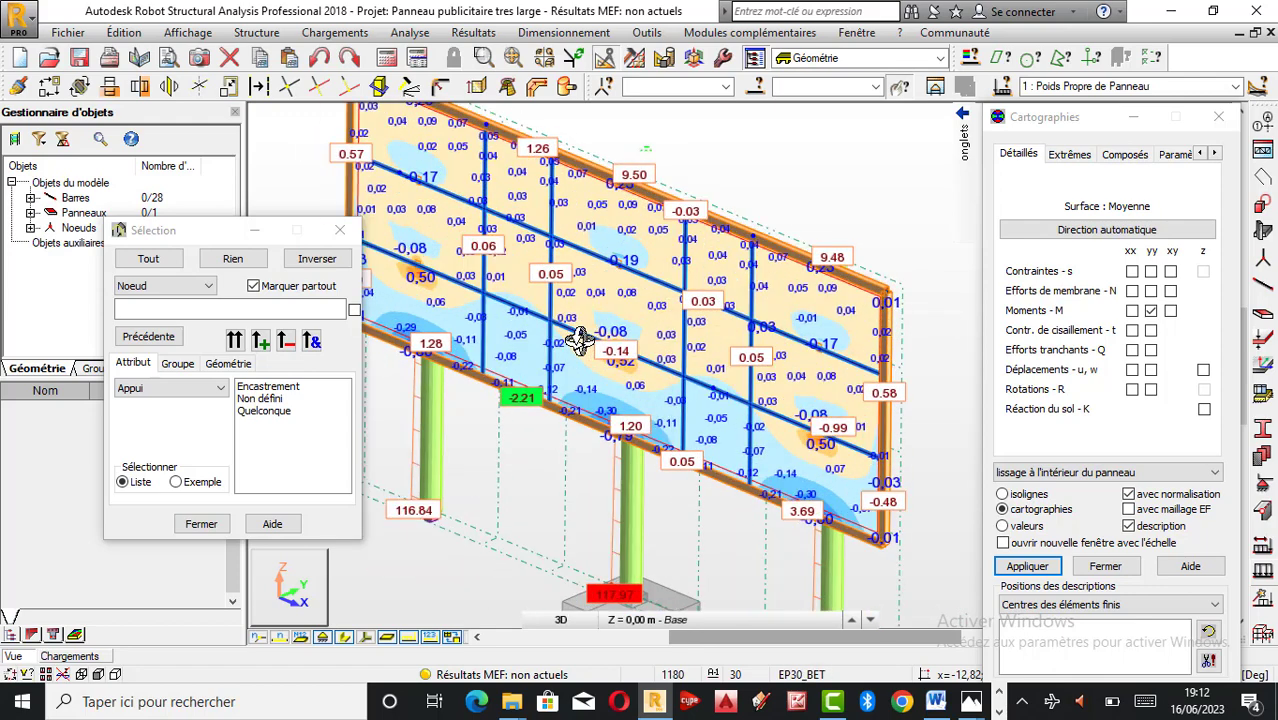
scroll(578, 338, "down", 2)
scroll(550, 305, "up", 1)
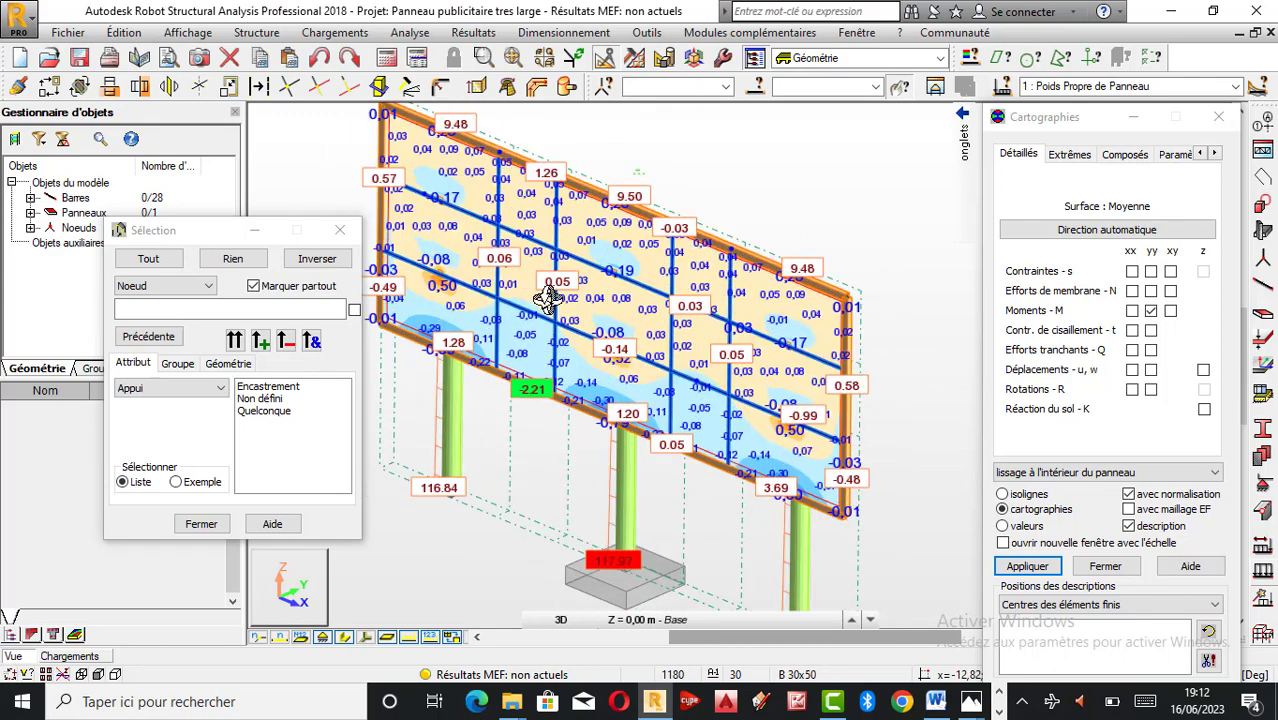
scroll(540, 325, "down", 1)
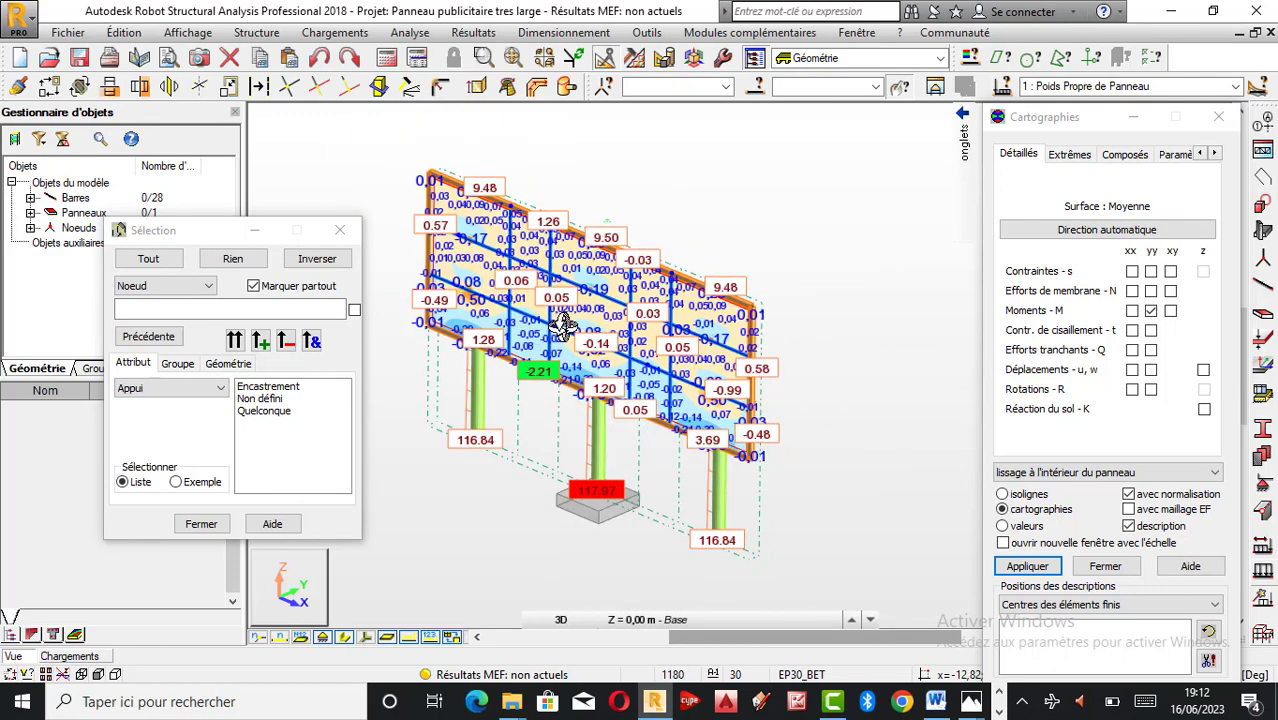
scroll(563, 327, "up", 1)
scroll(556, 322, "up", 1)
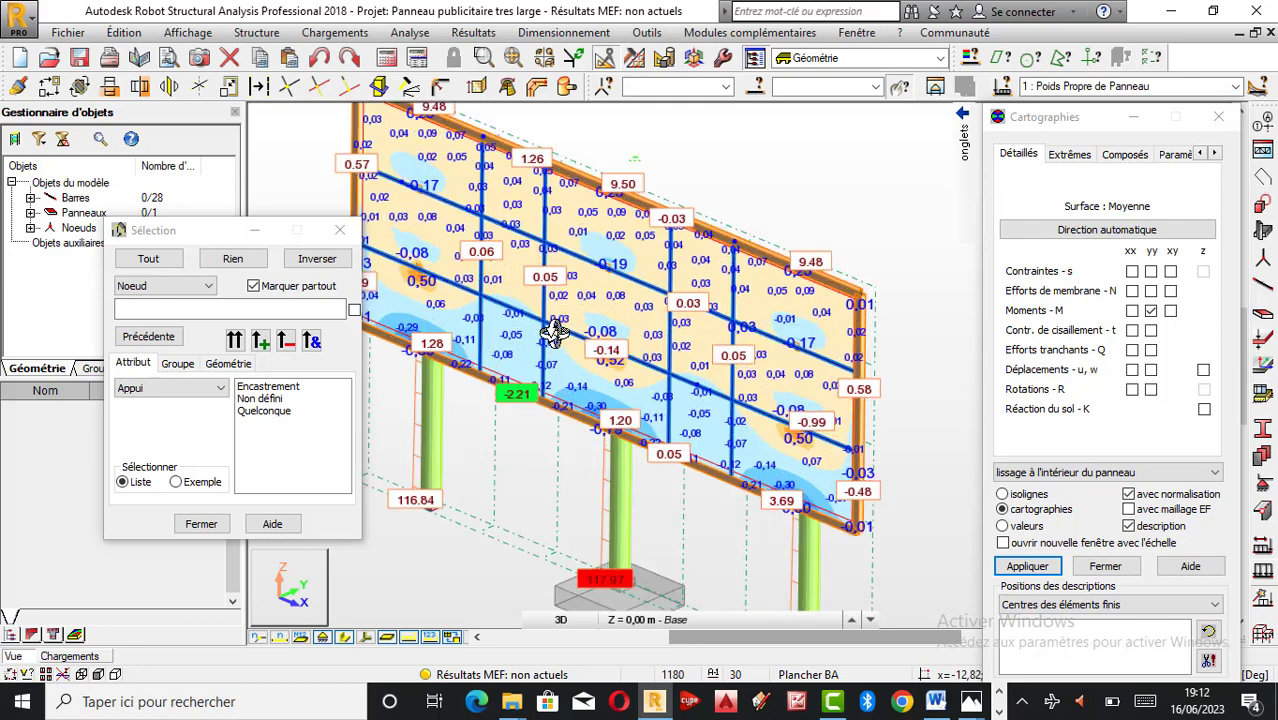
scroll(578, 322, "down", 1)
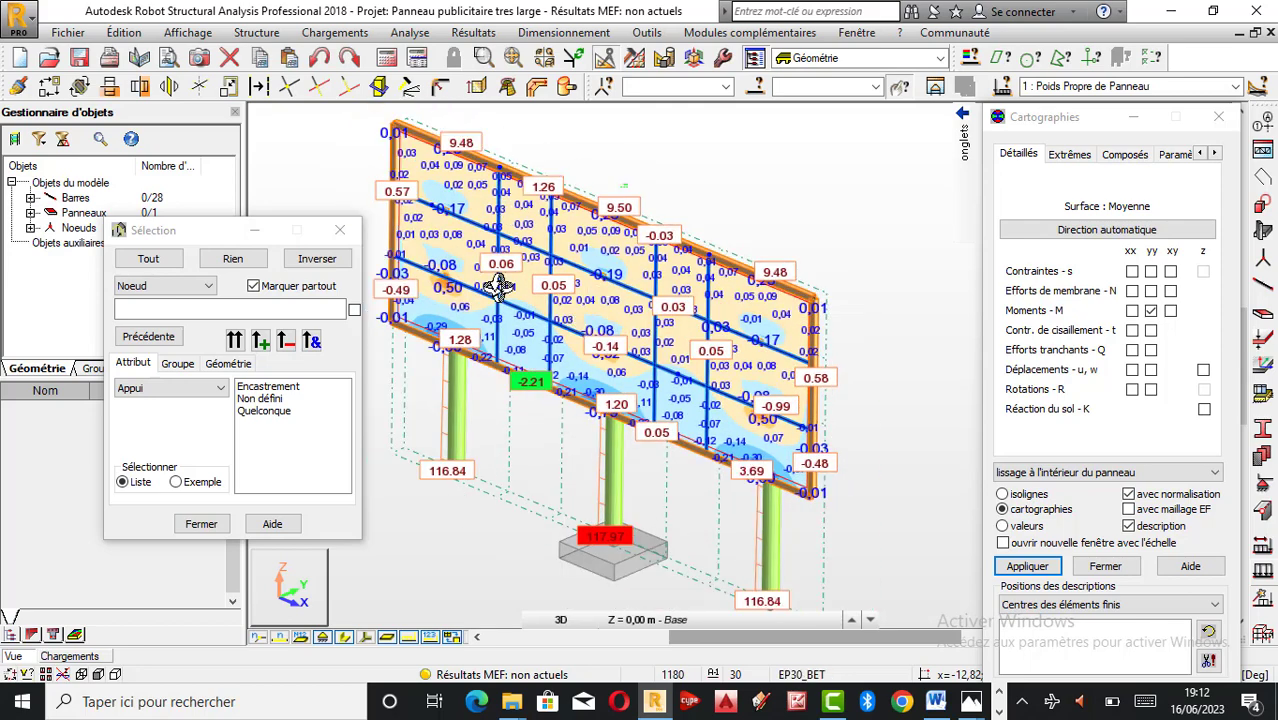
scroll(548, 313, "up", 1)
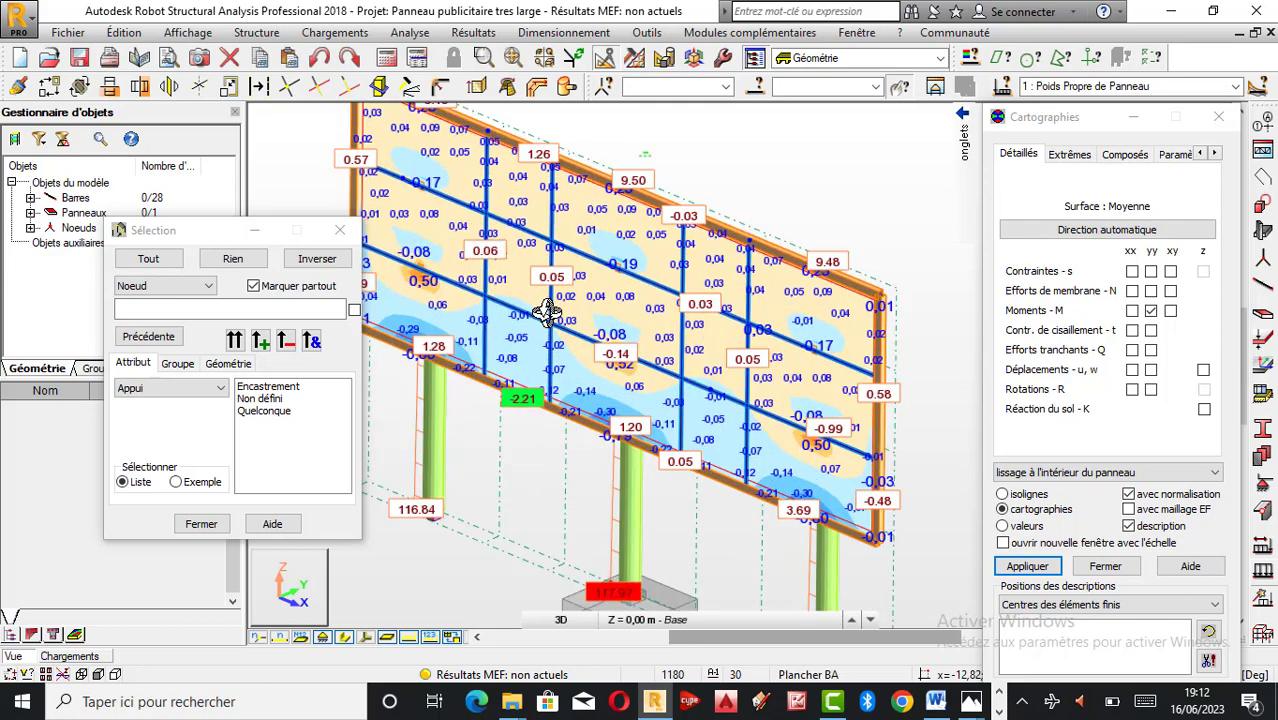
scroll(662, 333, "down", 1)
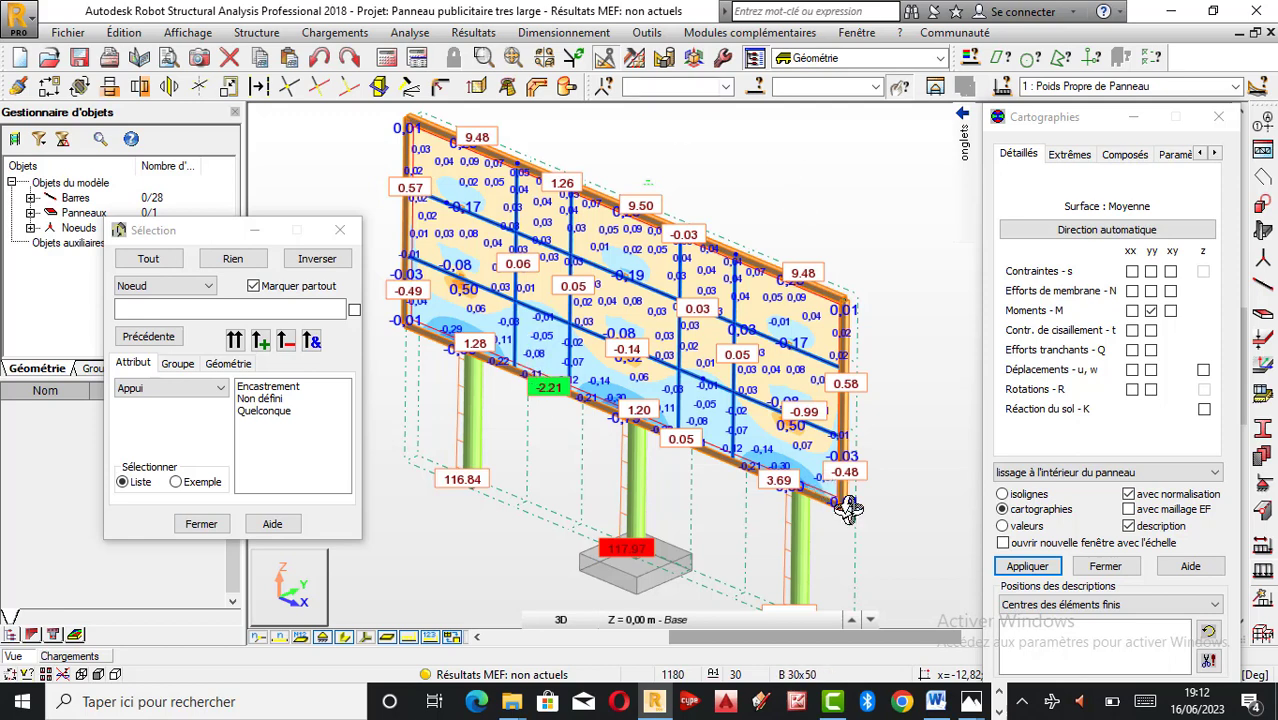
Switch to Photos and read the enlarged email screenshot about the Robot selection error when pre-dimensioning the footing at the post base.
mouse_move(972, 703)
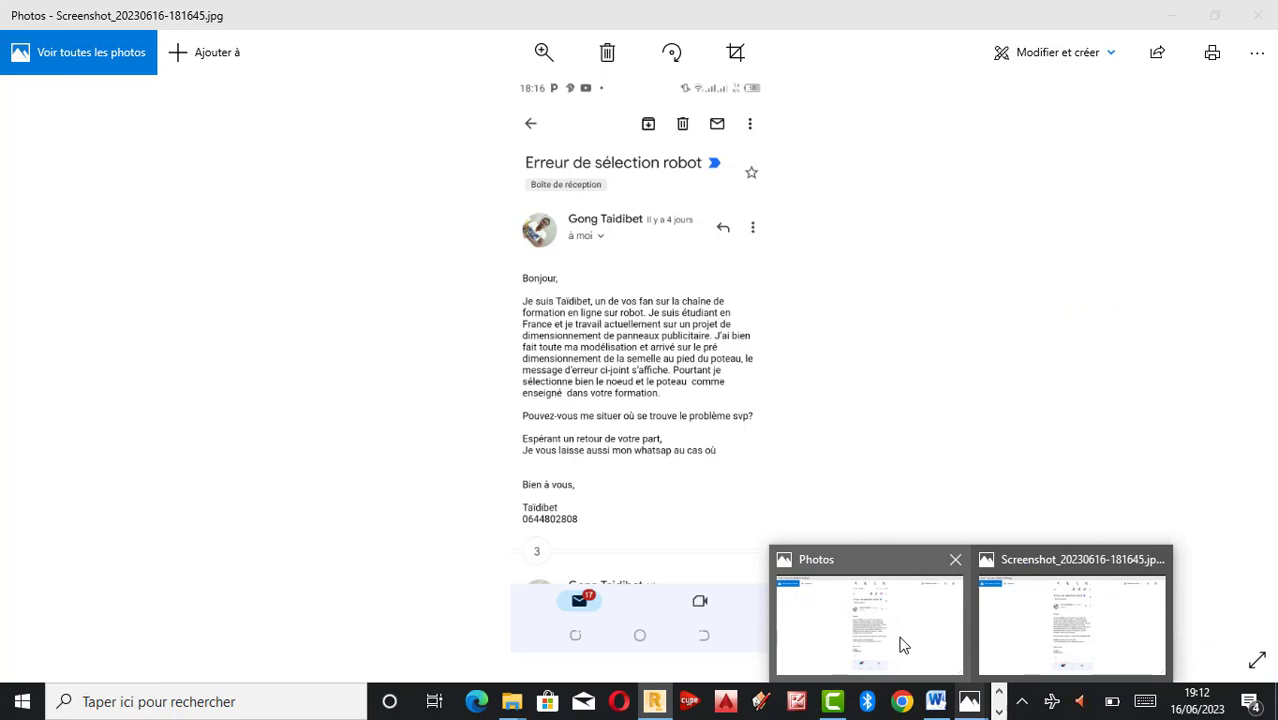
left_click(903, 645)
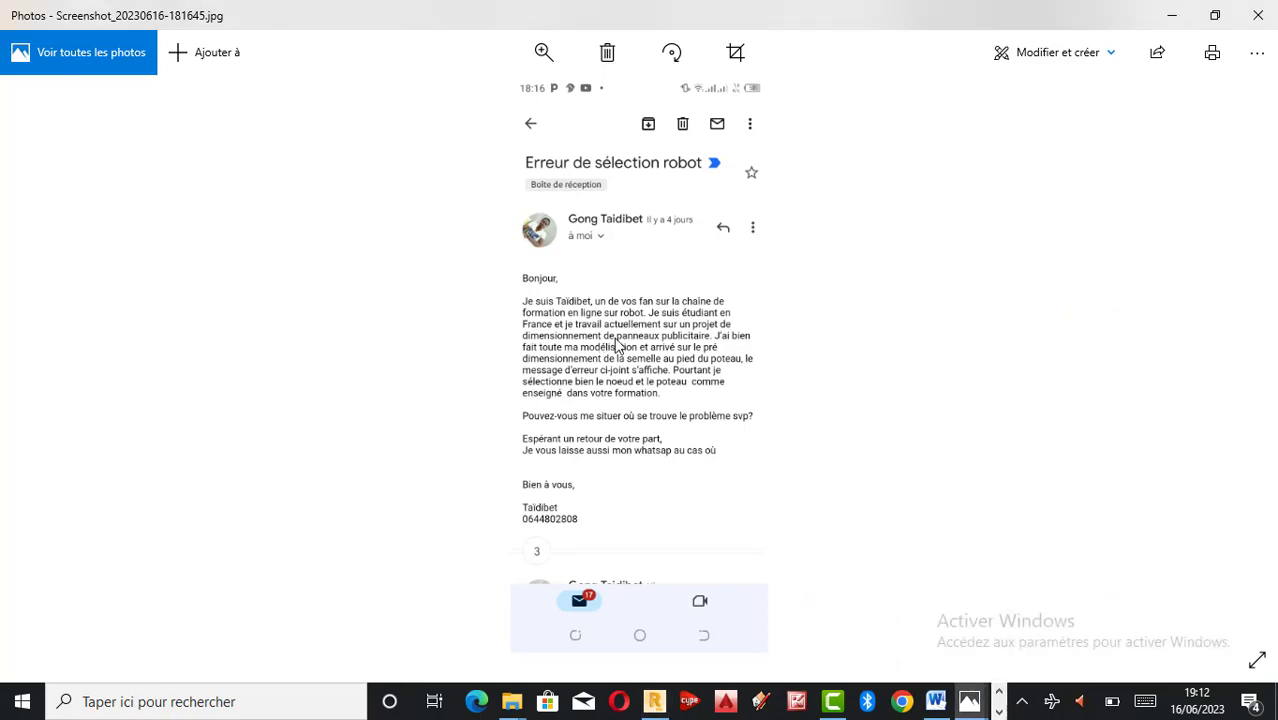
scroll(618, 338, "down", 1)
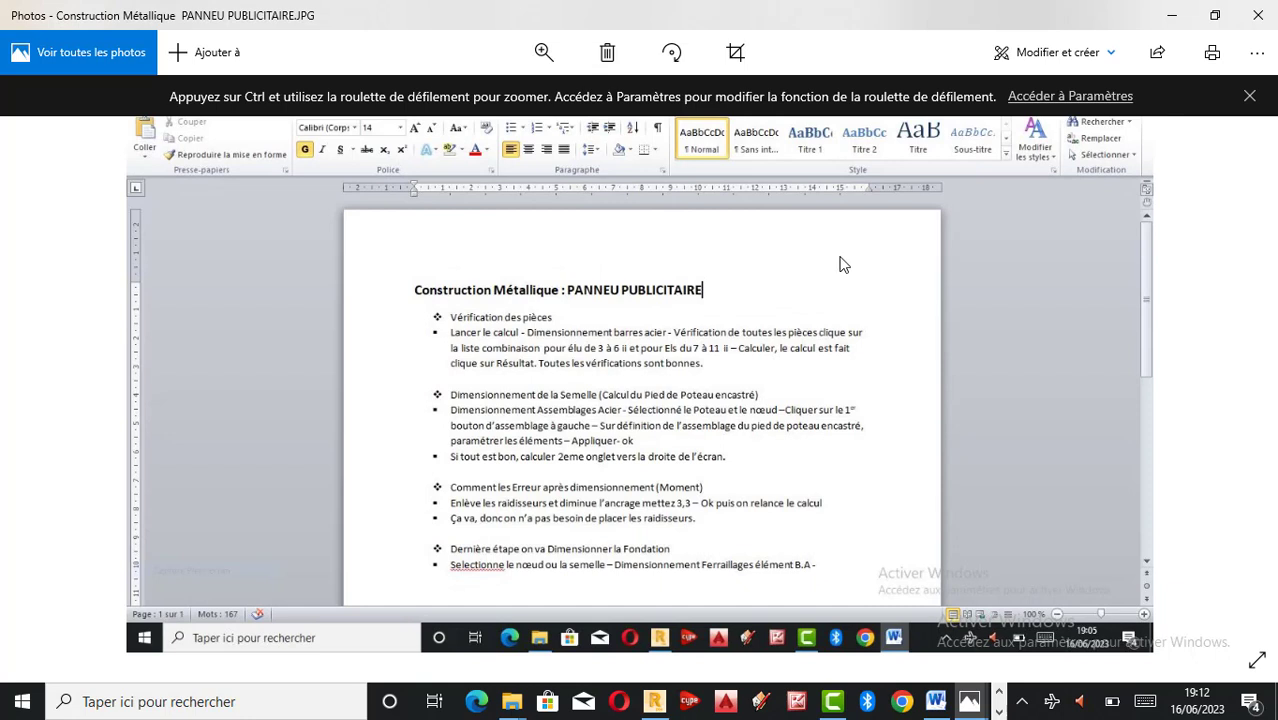
scroll(840, 264, "up", 1)
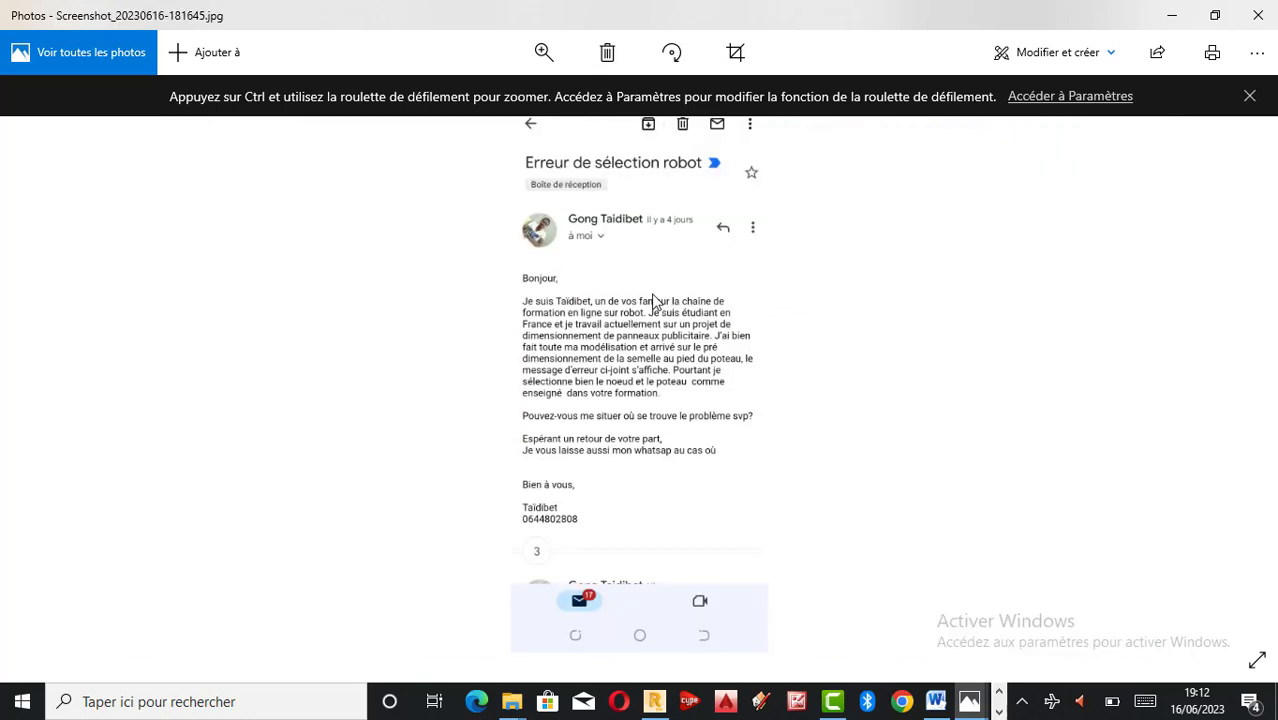
scroll(624, 312, "up", 1, "ctrl")
scroll(624, 312, "up", 1, "ctrl")
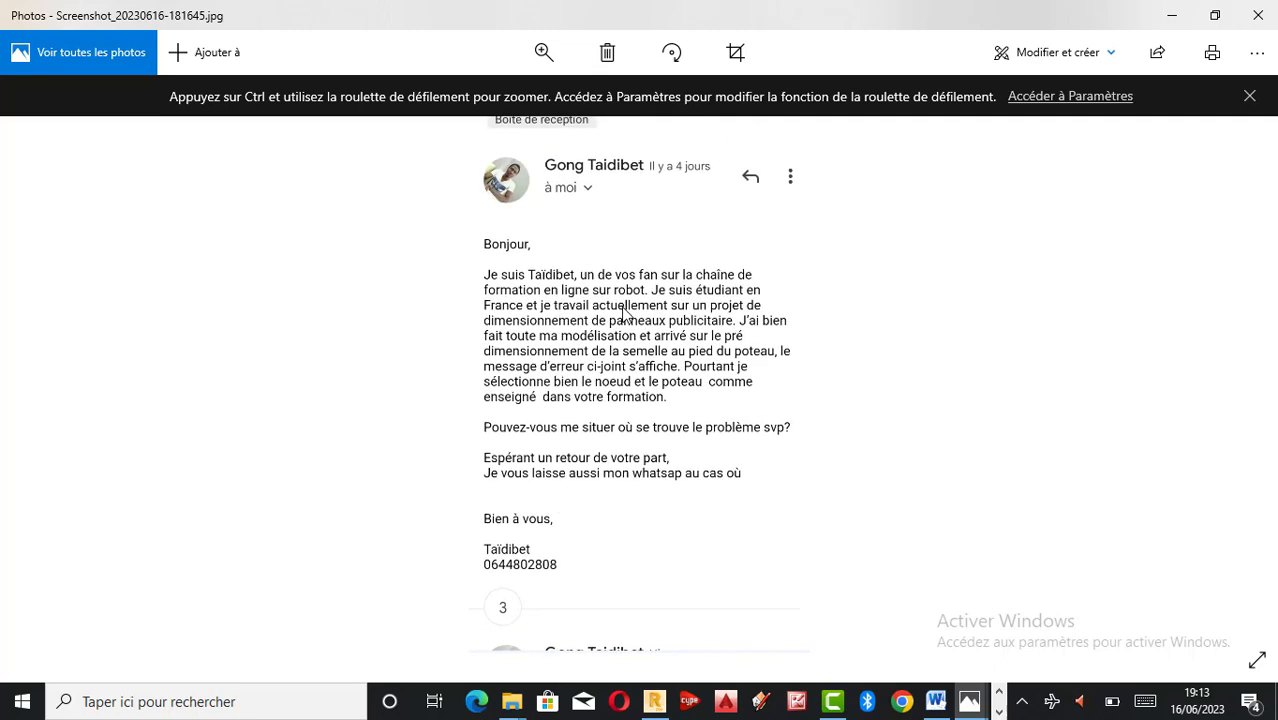
scroll(620, 300, "down", 2, "ctrl")
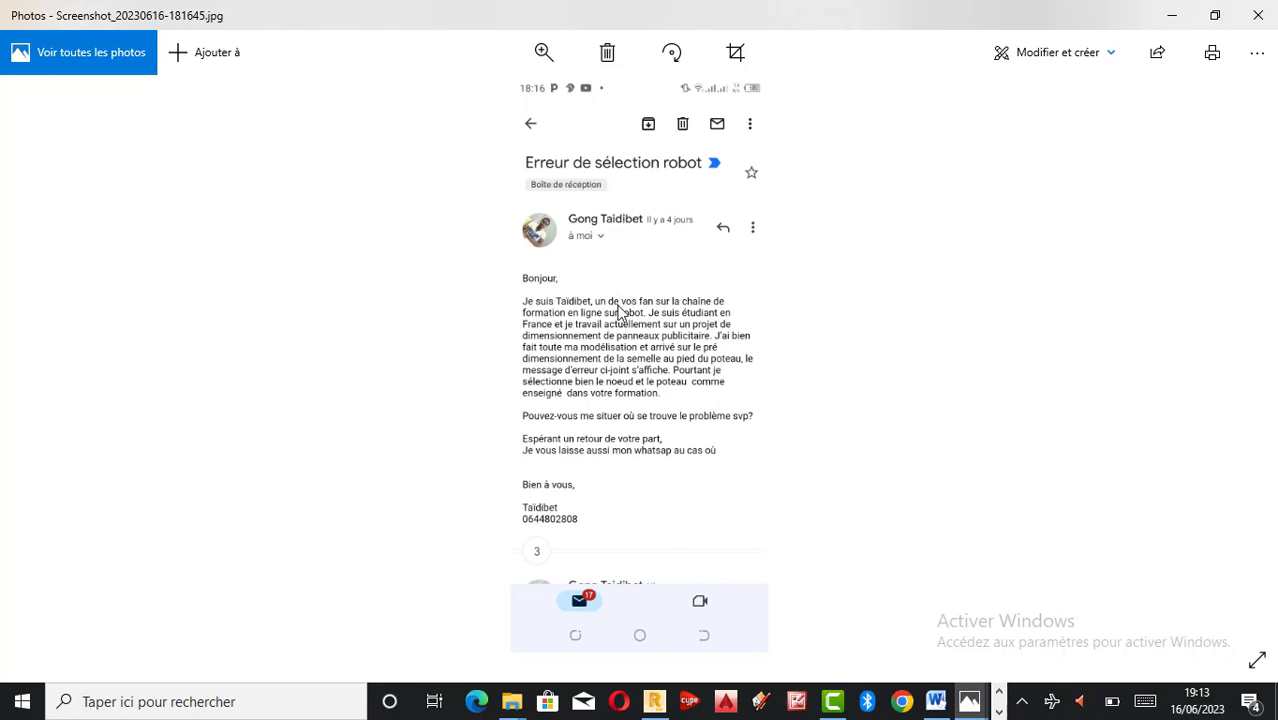
scroll(620, 315, "up", 3, "ctrl")
scroll(614, 355, "up", 1, "ctrl")
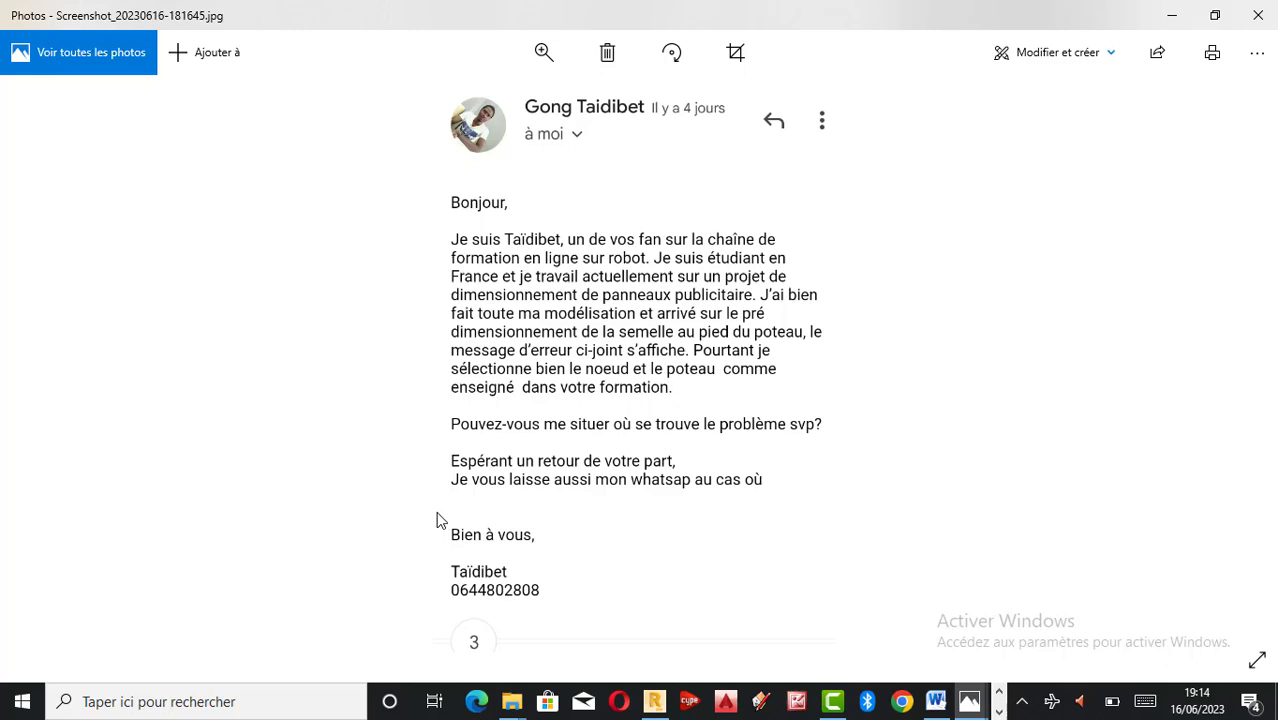
left_click(832, 701)
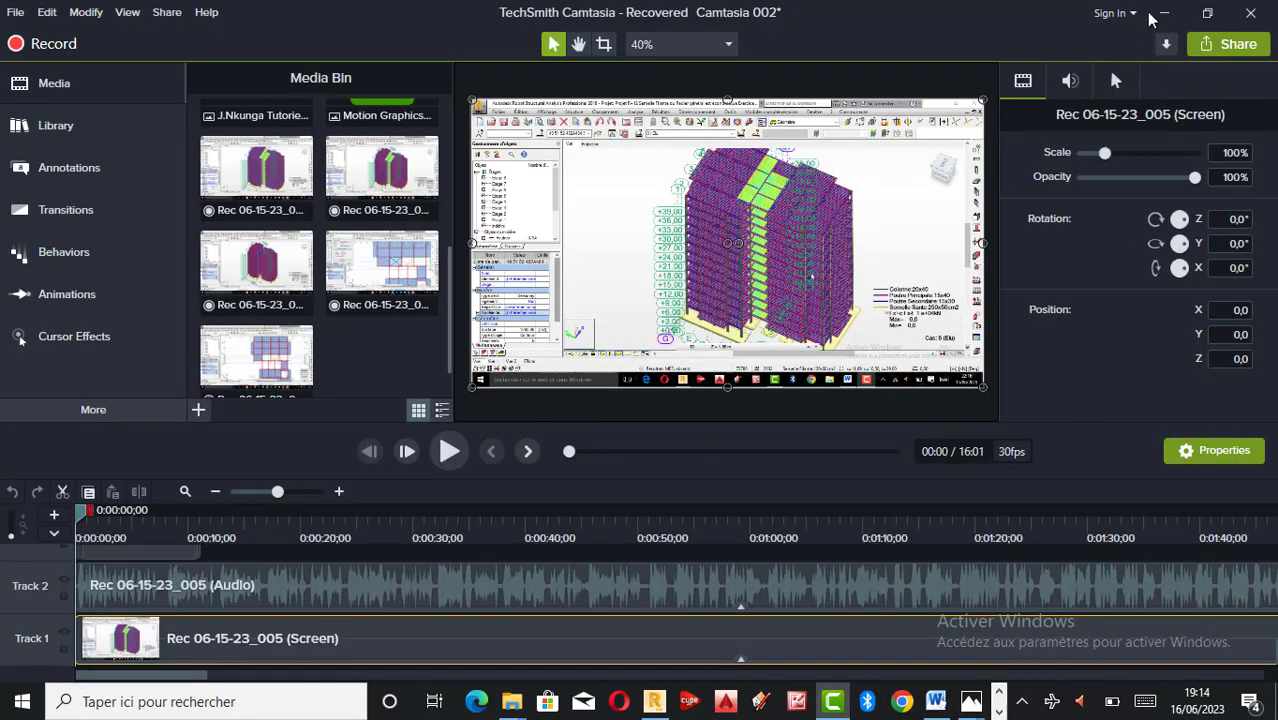
left_click(1152, 15)
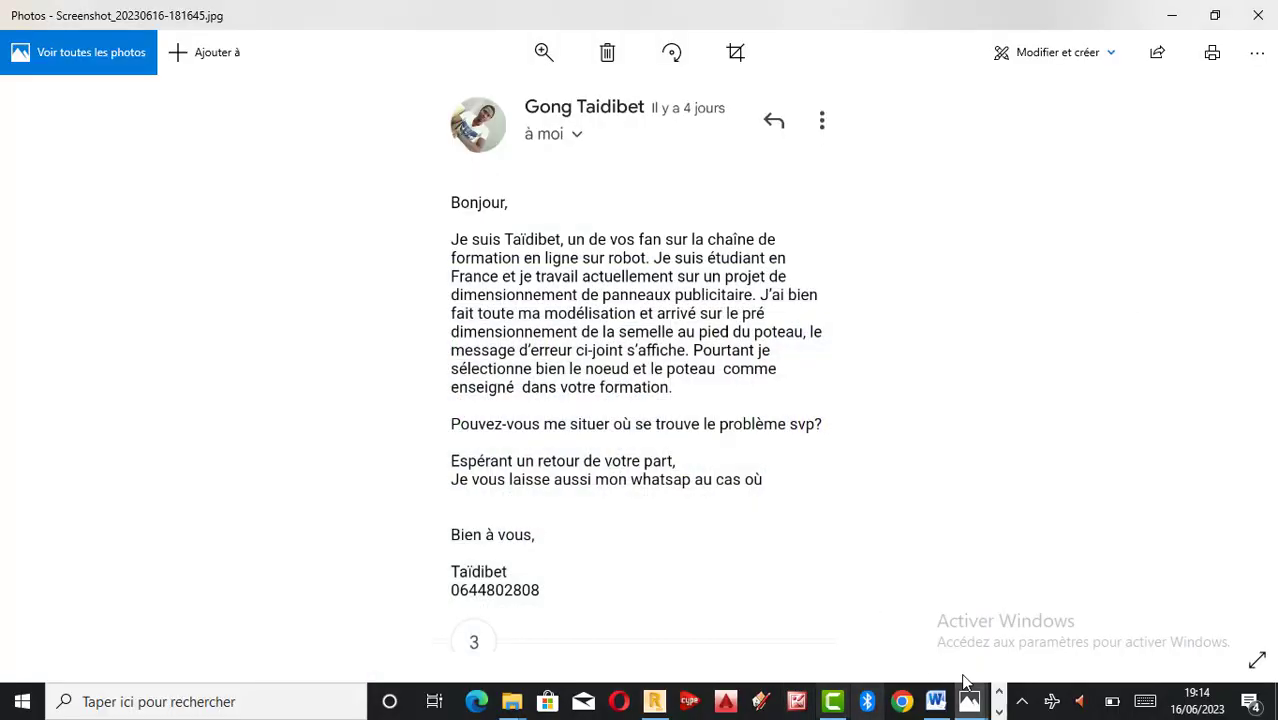
left_click(998, 712)
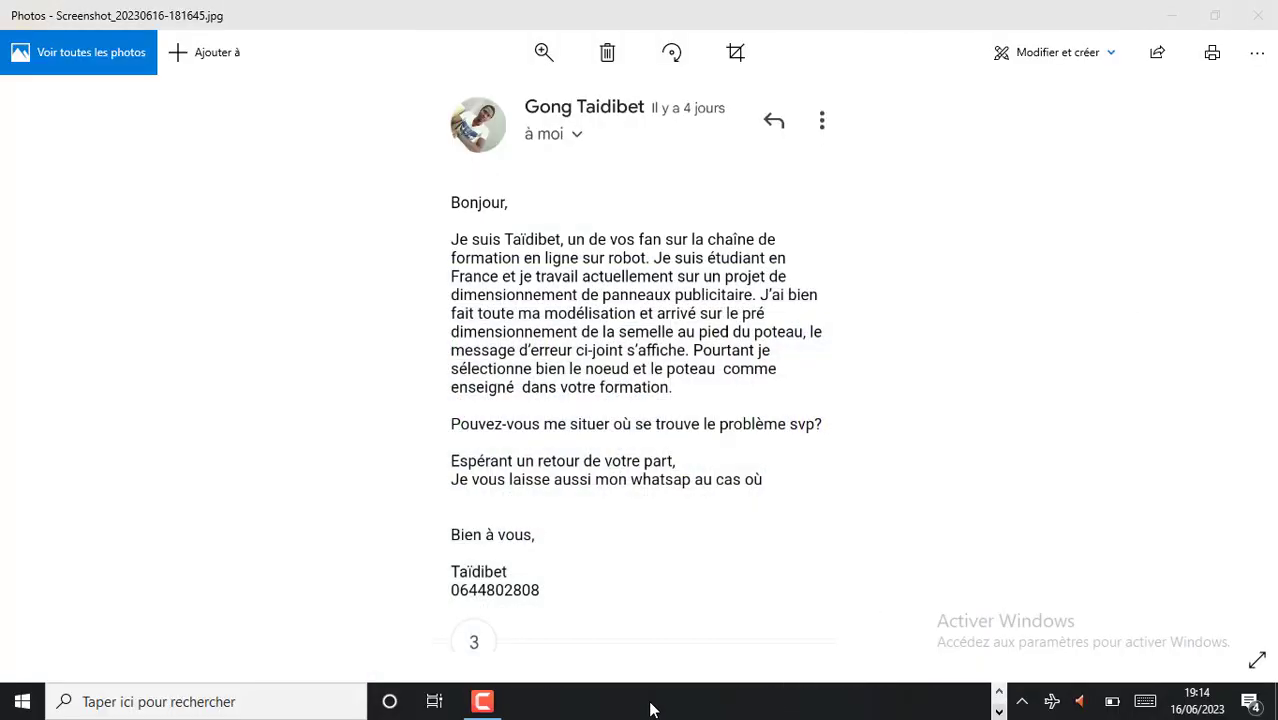
left_click(482, 701)
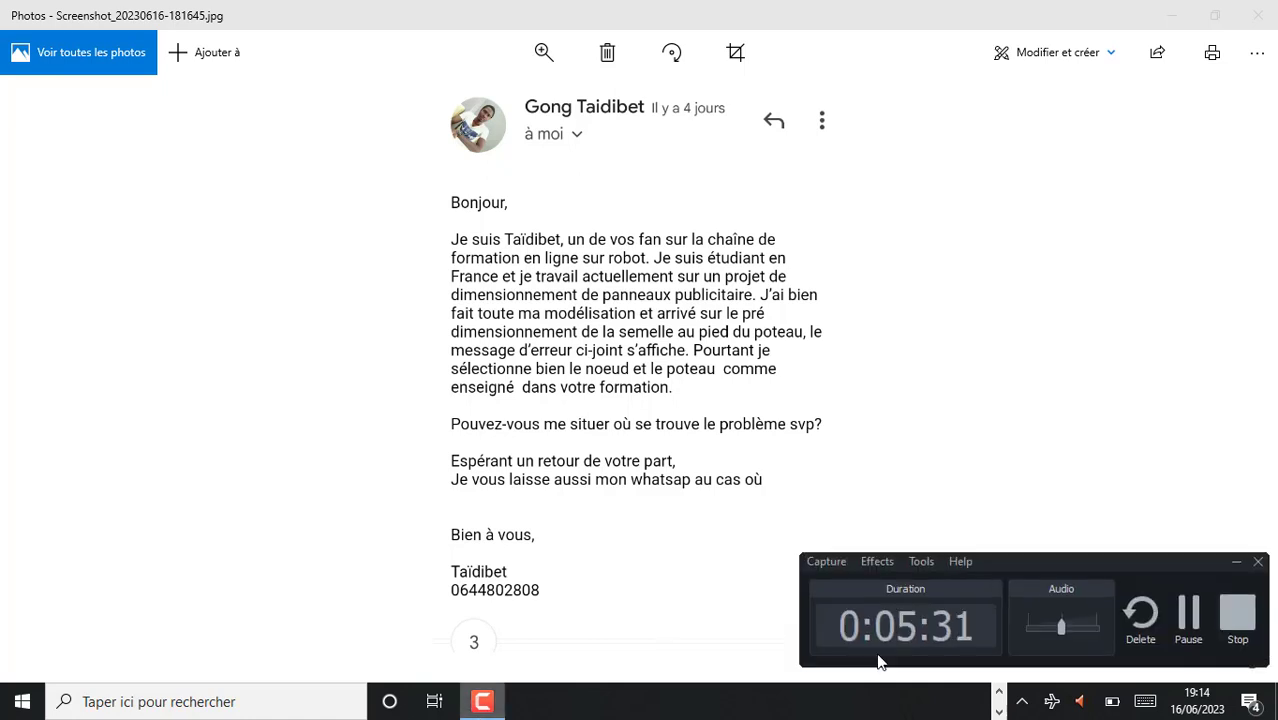
left_click(1173, 613)
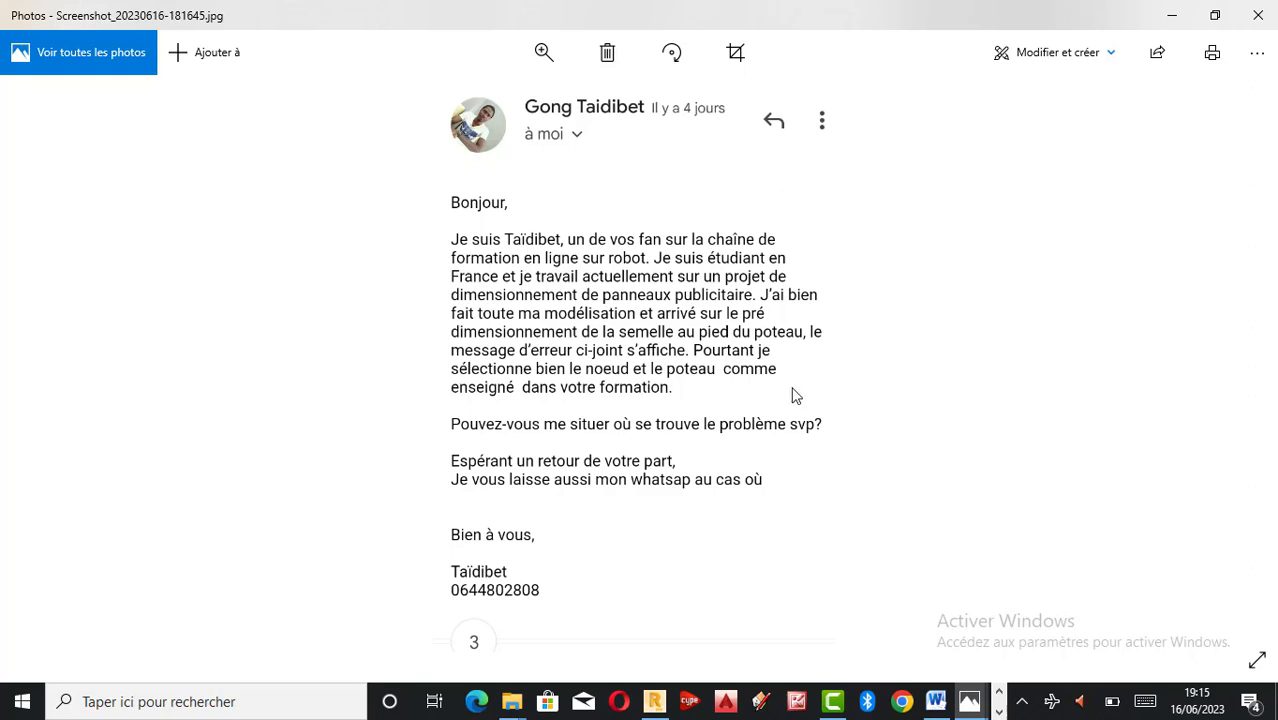
Read the closing part of the email in the enlarged screenshot.
scroll(795, 396, "down", 2)
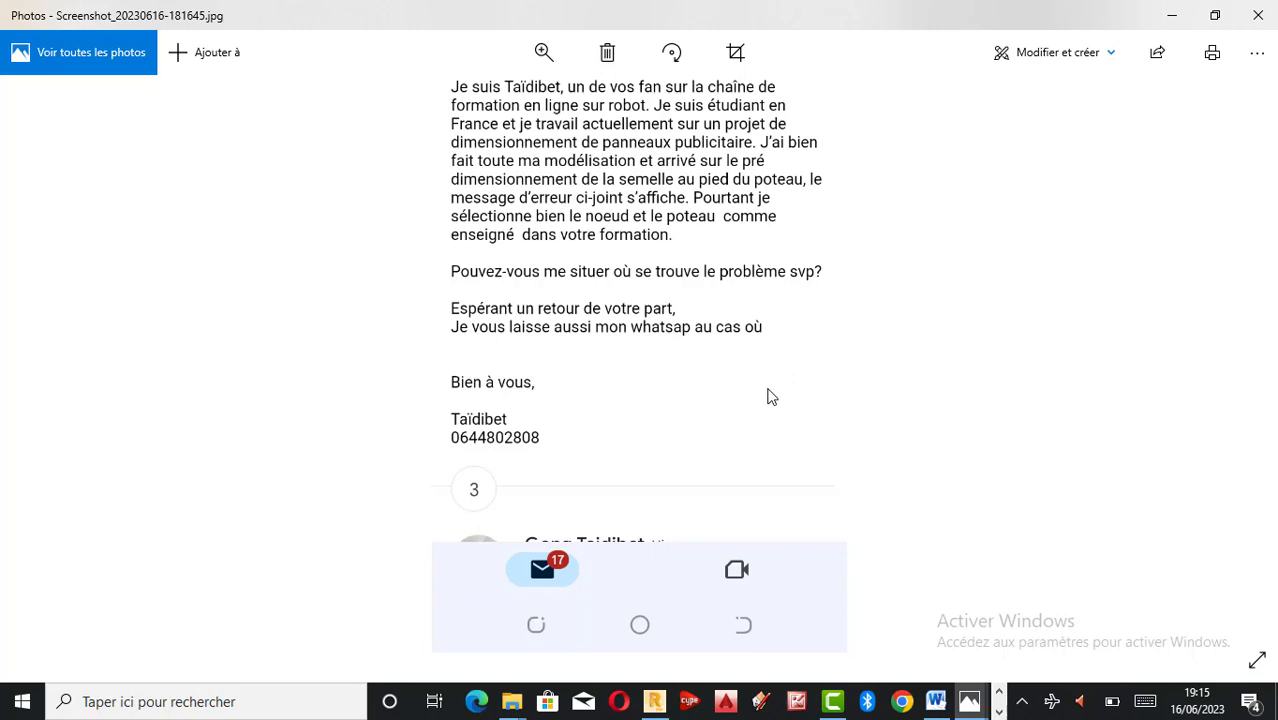
Switch between the open Photos windows of the email screenshot to look for the rest of the student's correspondence.
scroll(771, 396, "down", 3)
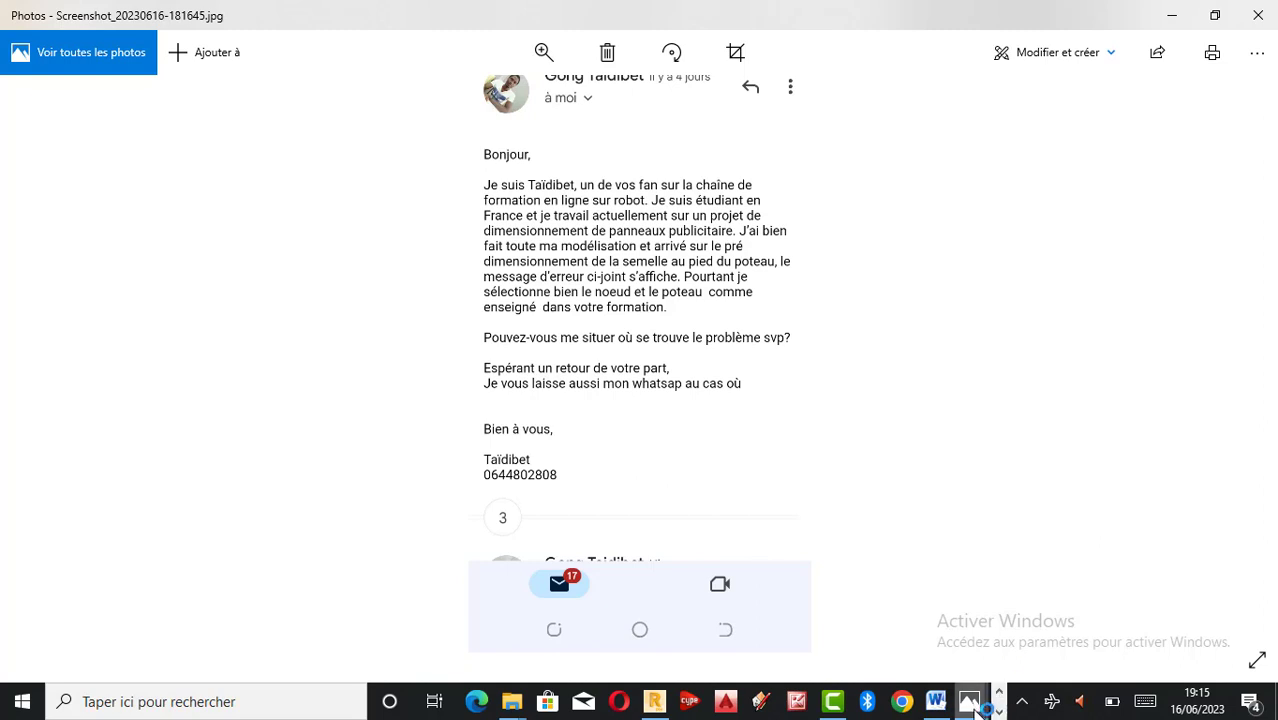
mouse_move(976, 705)
left_click(1042, 623)
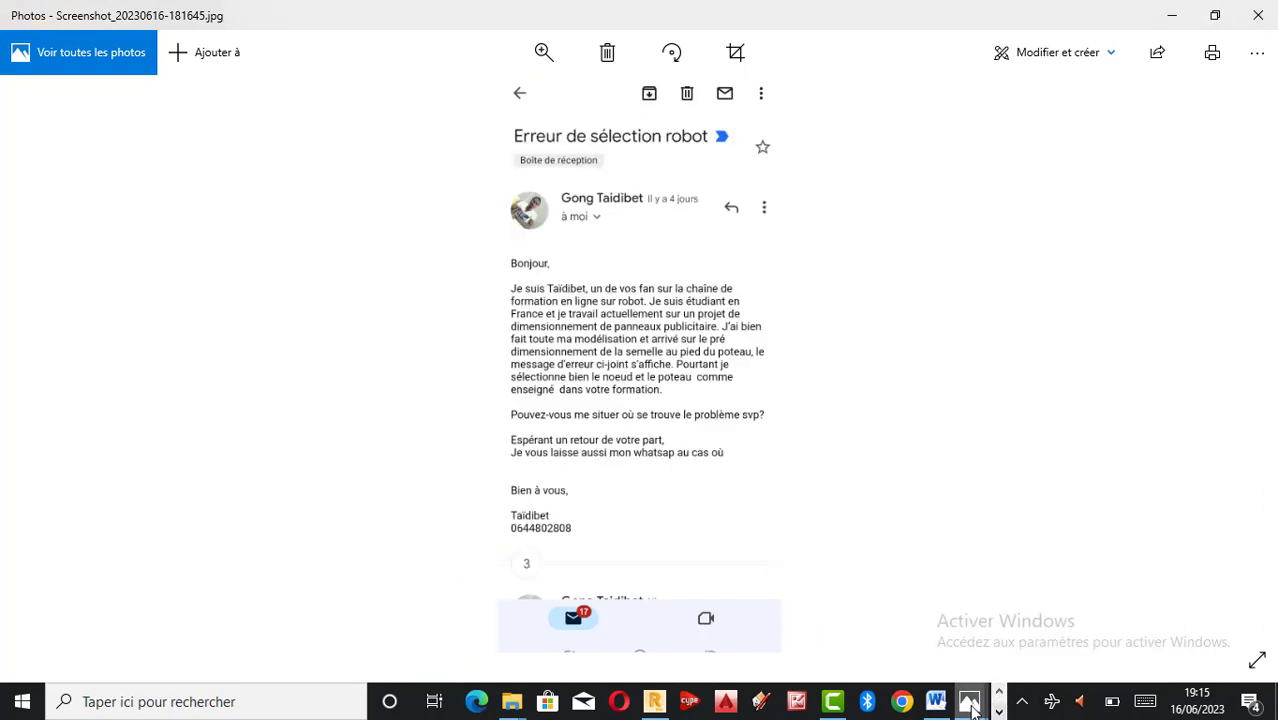
mouse_move(970, 702)
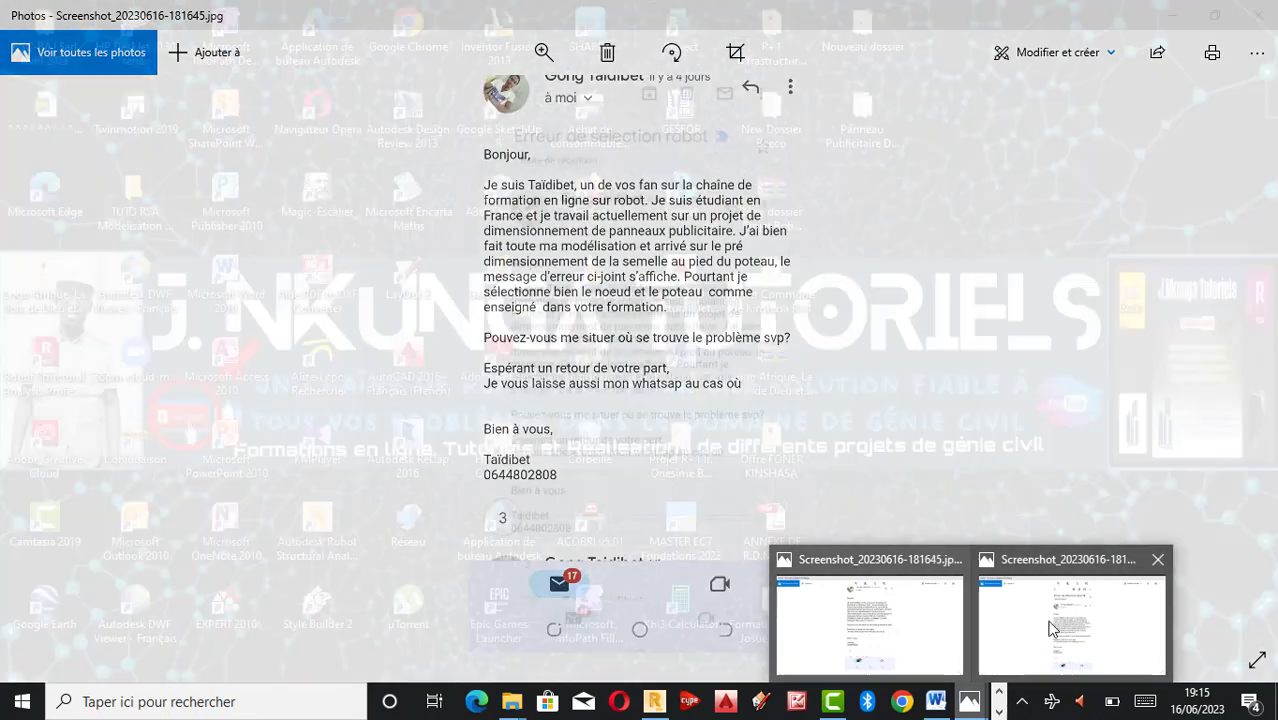
left_click(992, 627)
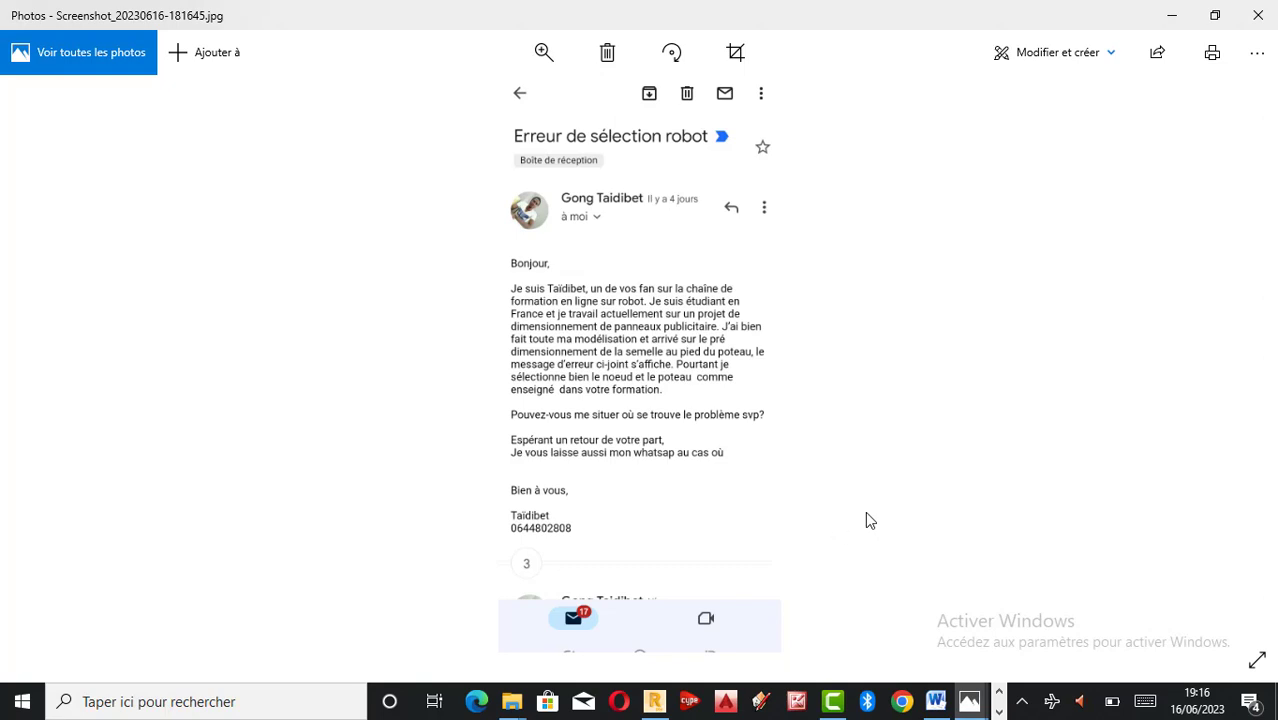
mouse_move(970, 700)
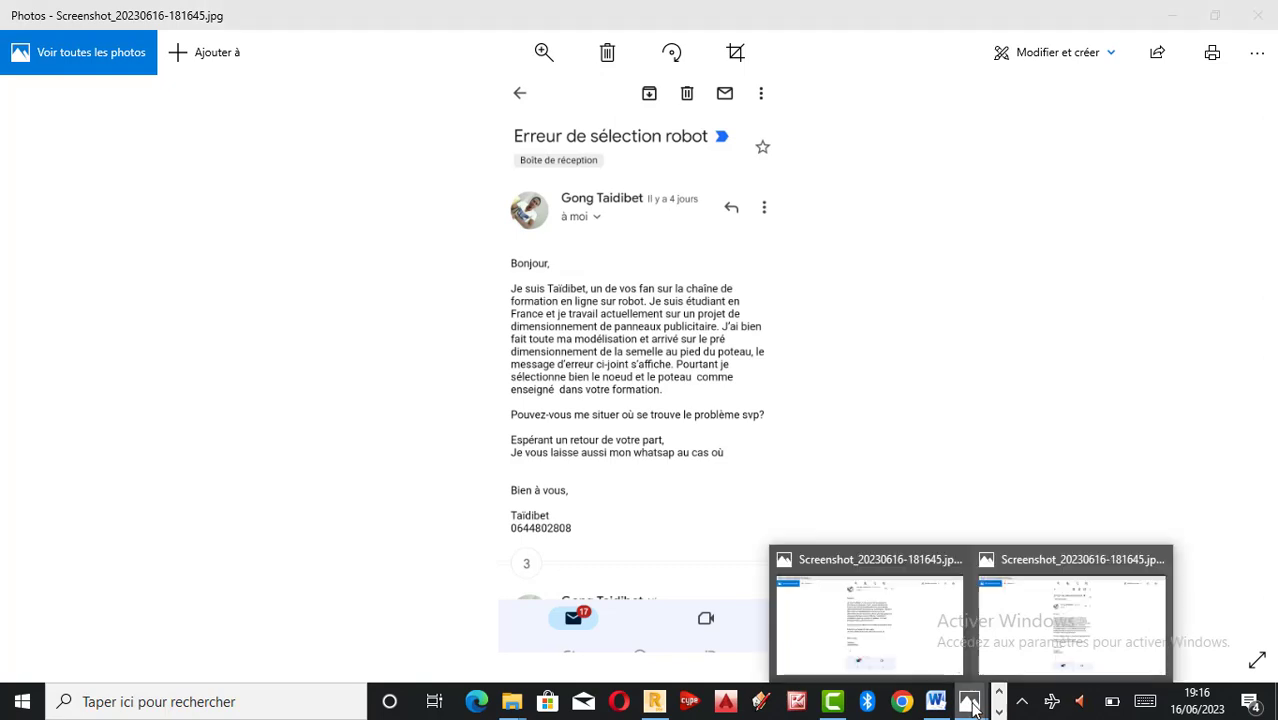
left_click(922, 626)
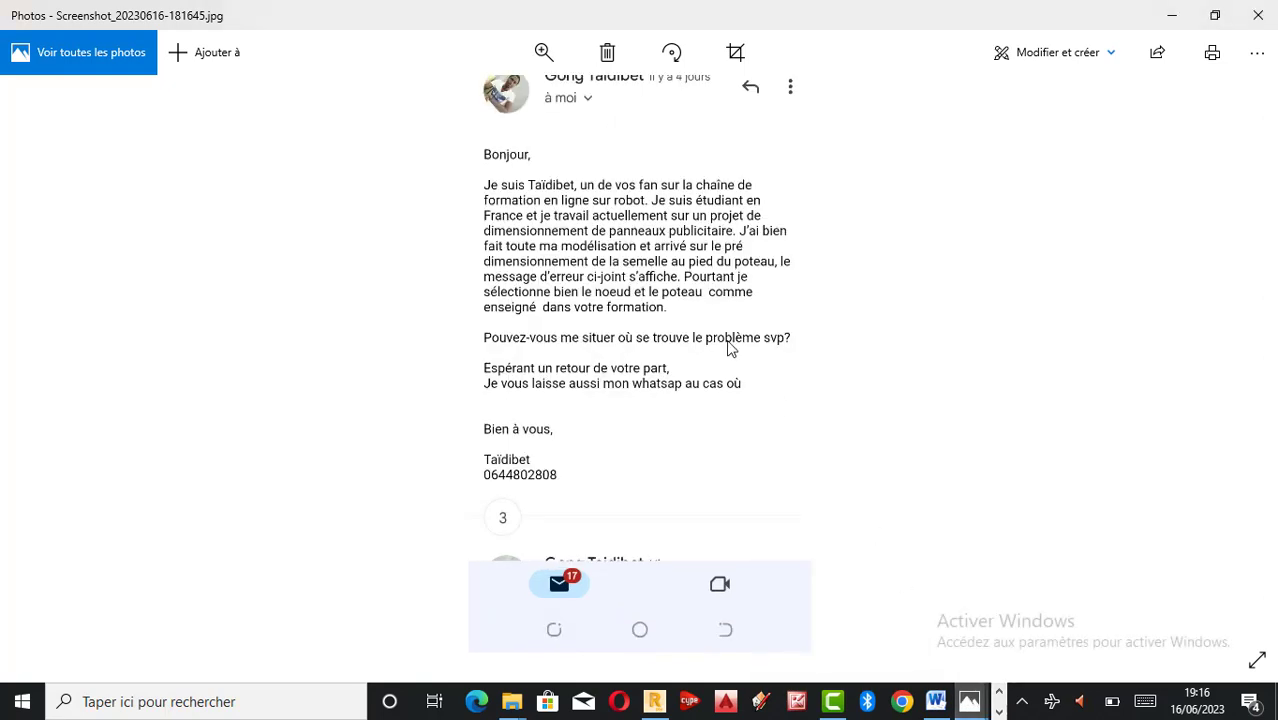
left_click(1158, 56)
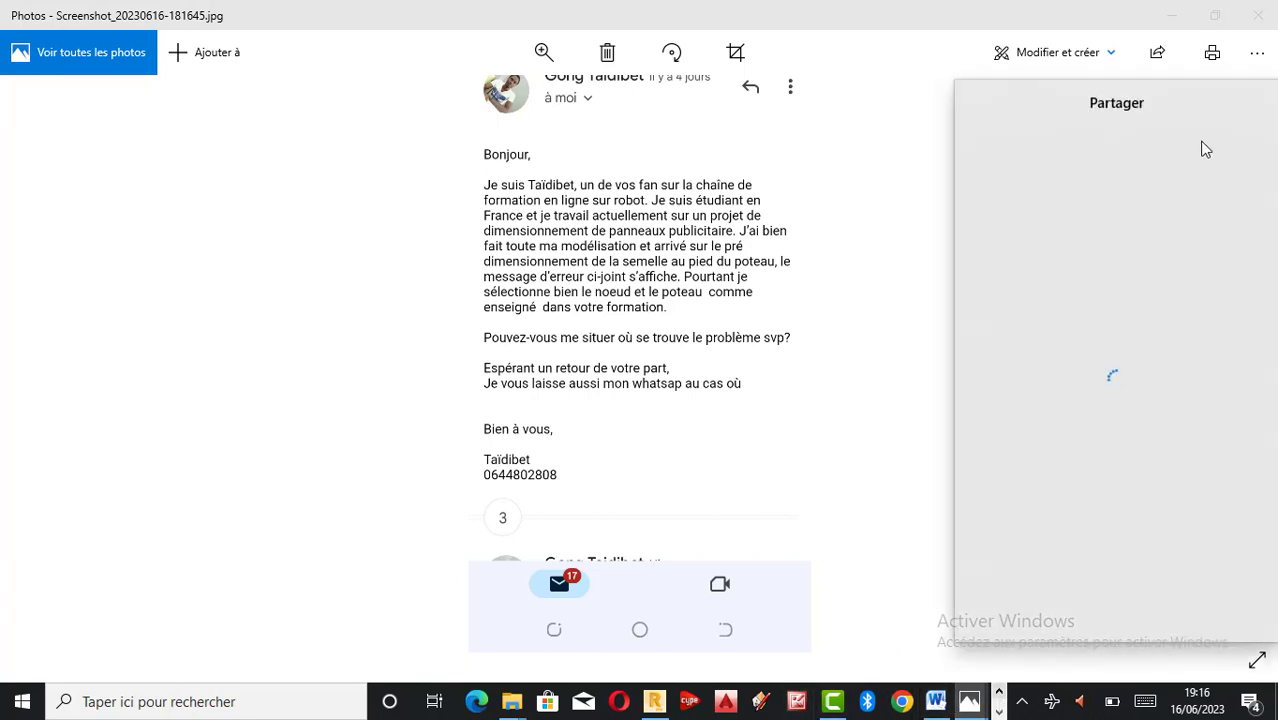
left_click(999, 712)
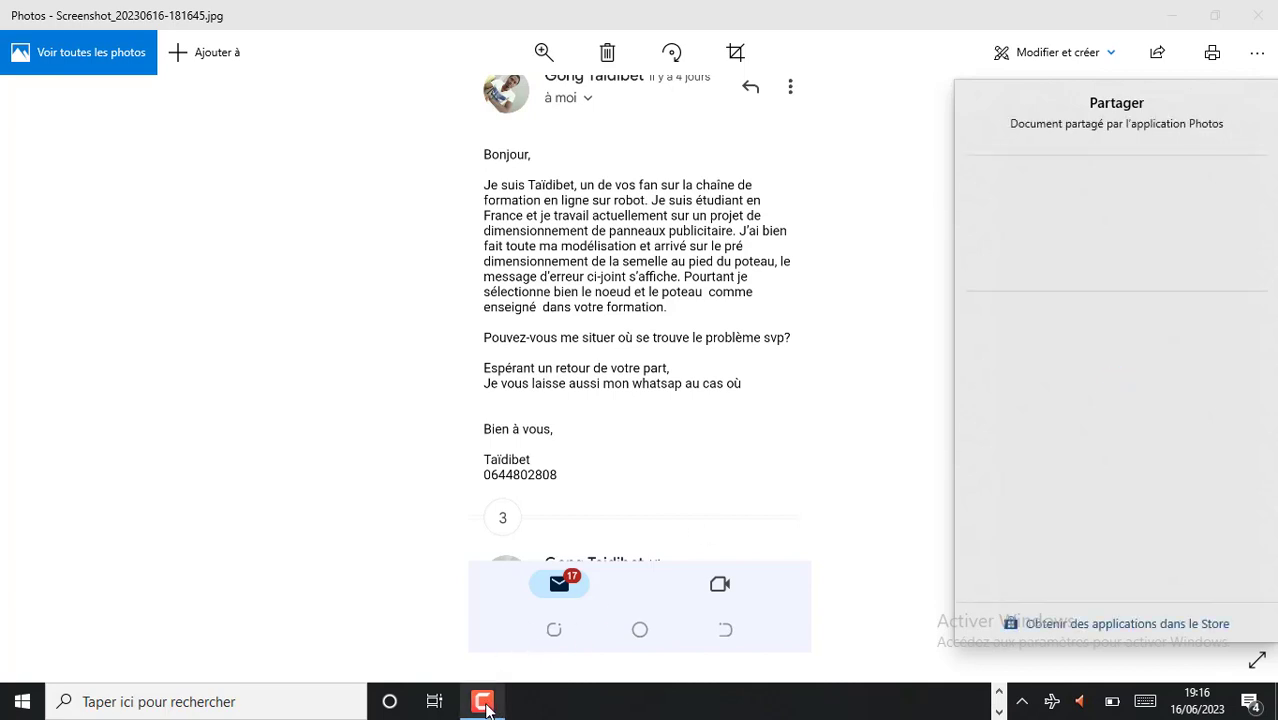
left_click(482, 701)
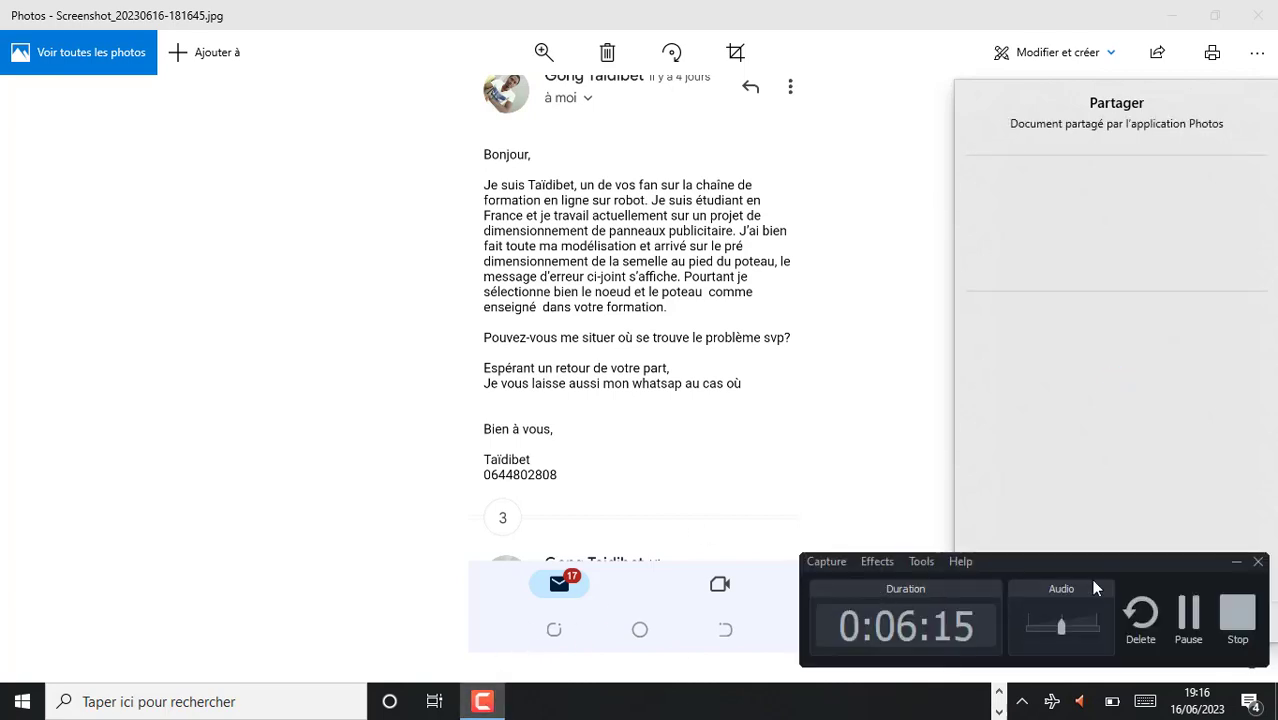
left_click(1136, 606)
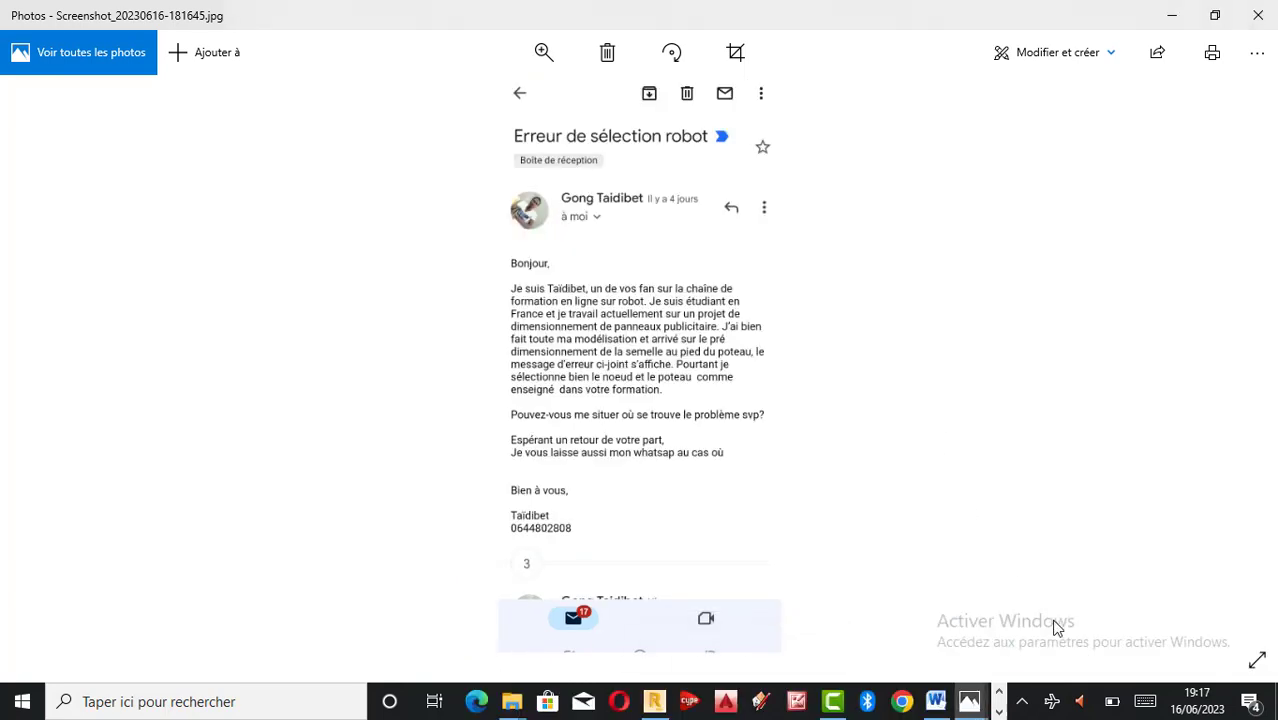
Open the screenshot Screenshot_20230616-181652.jpg and read the student's follow-up email about the persistent footing-dimensioning error.
left_click(969, 699)
left_click(978, 644)
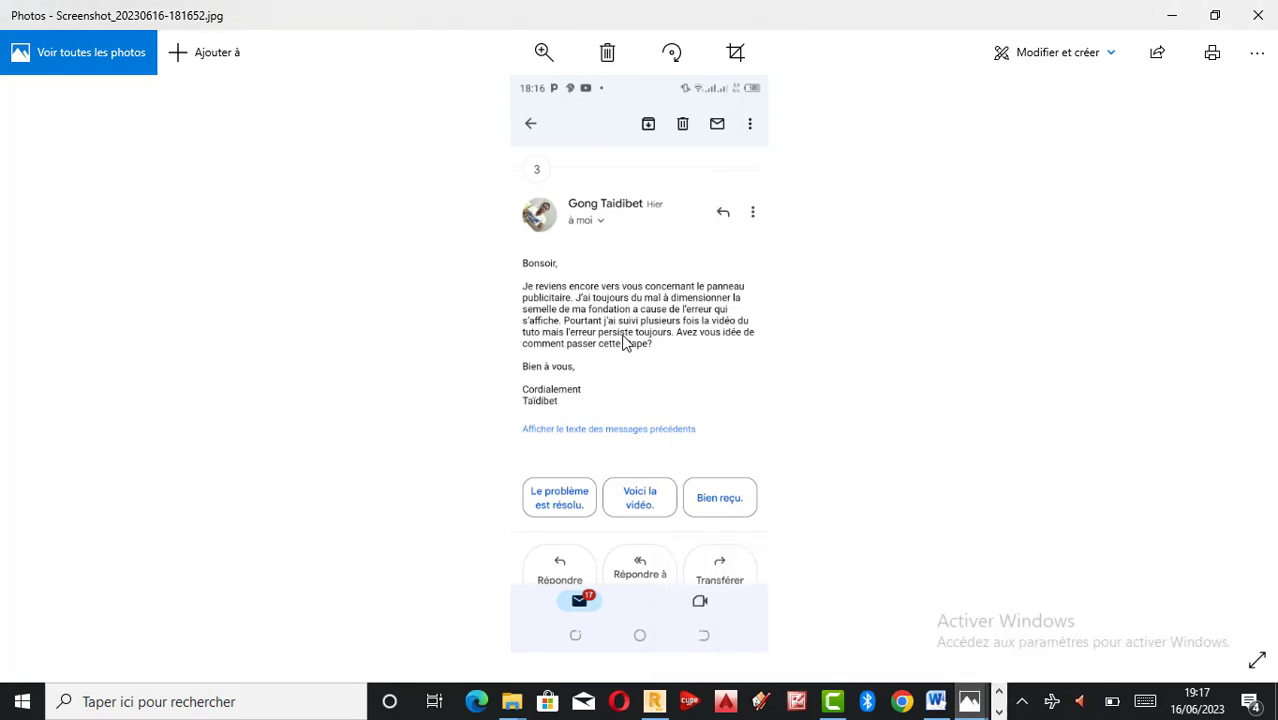
scroll(624, 342, "up", 4)
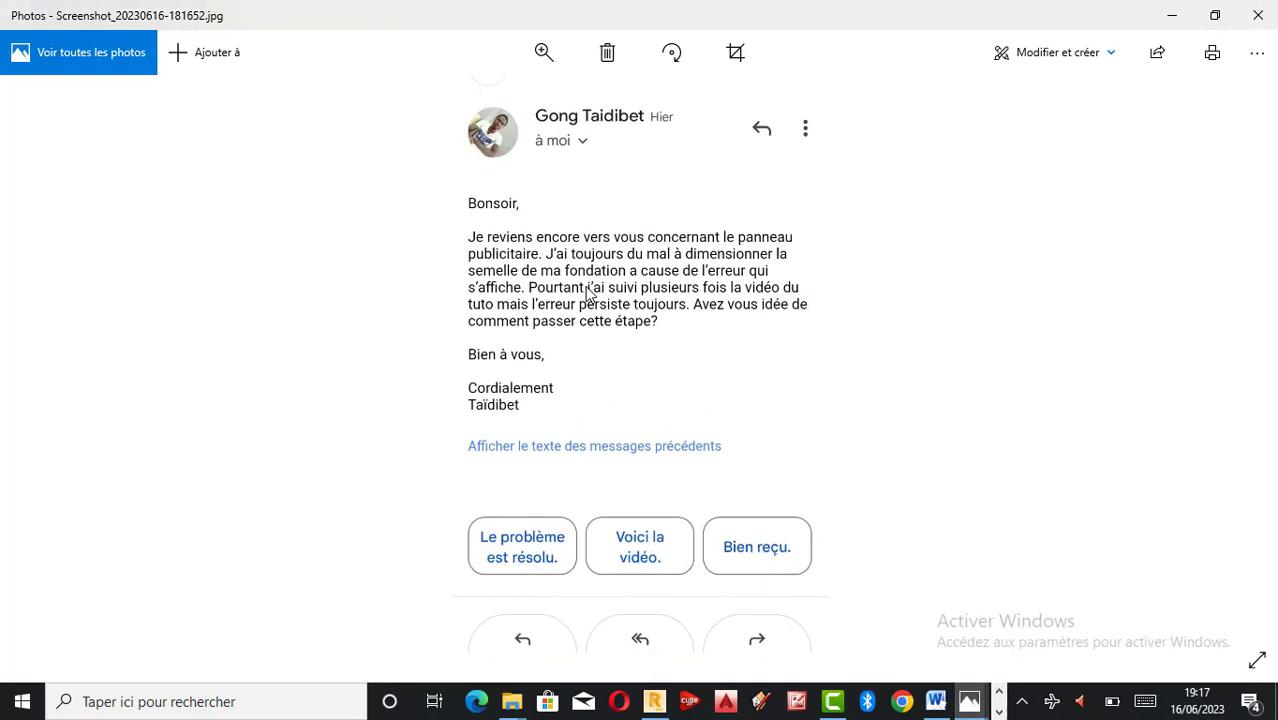
scroll(590, 297, "up", 2)
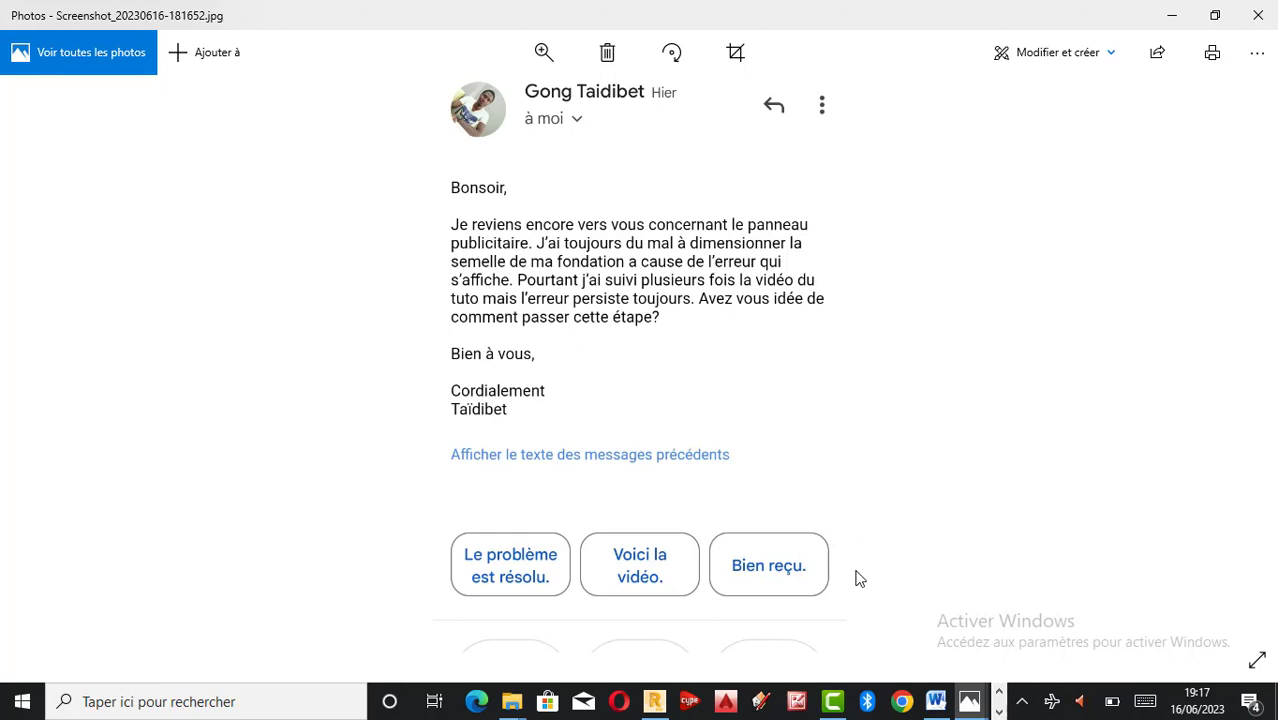
Open Screenshot_20230616-181753.jpg and examine the enlarged photo of the Robot error message about assemblies and the current code.
mouse_move(970, 700)
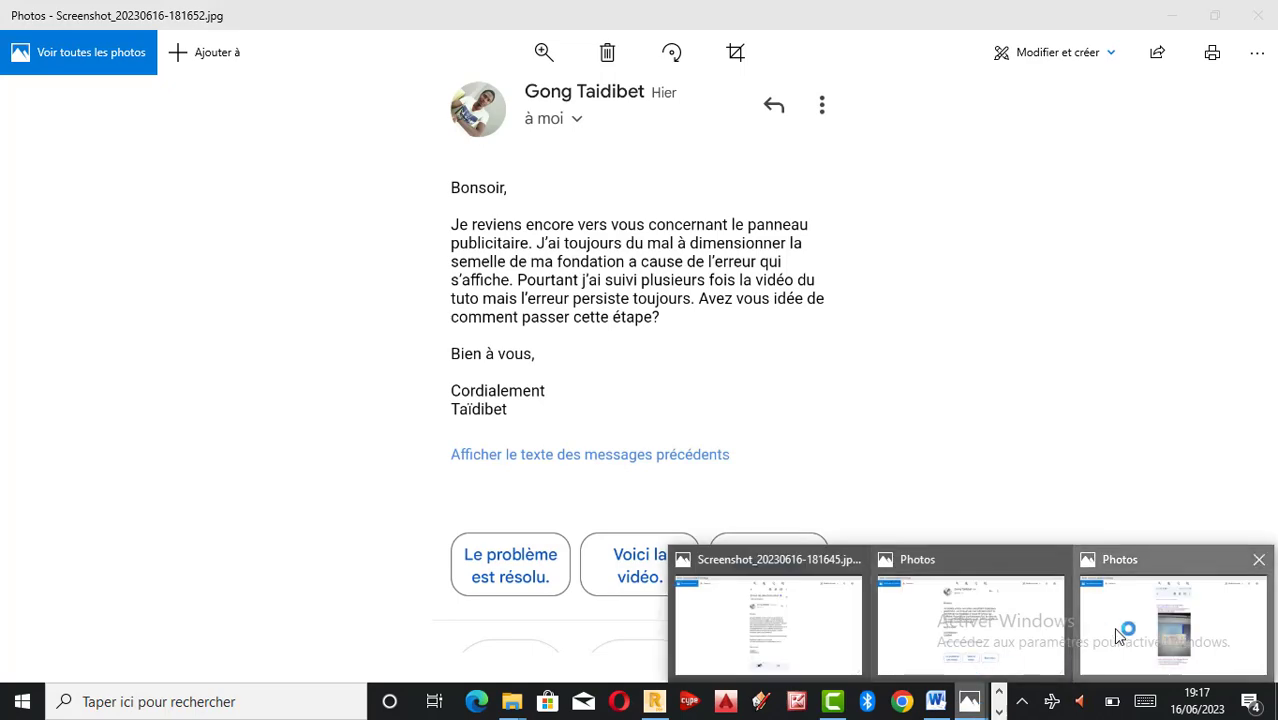
left_click(1115, 635)
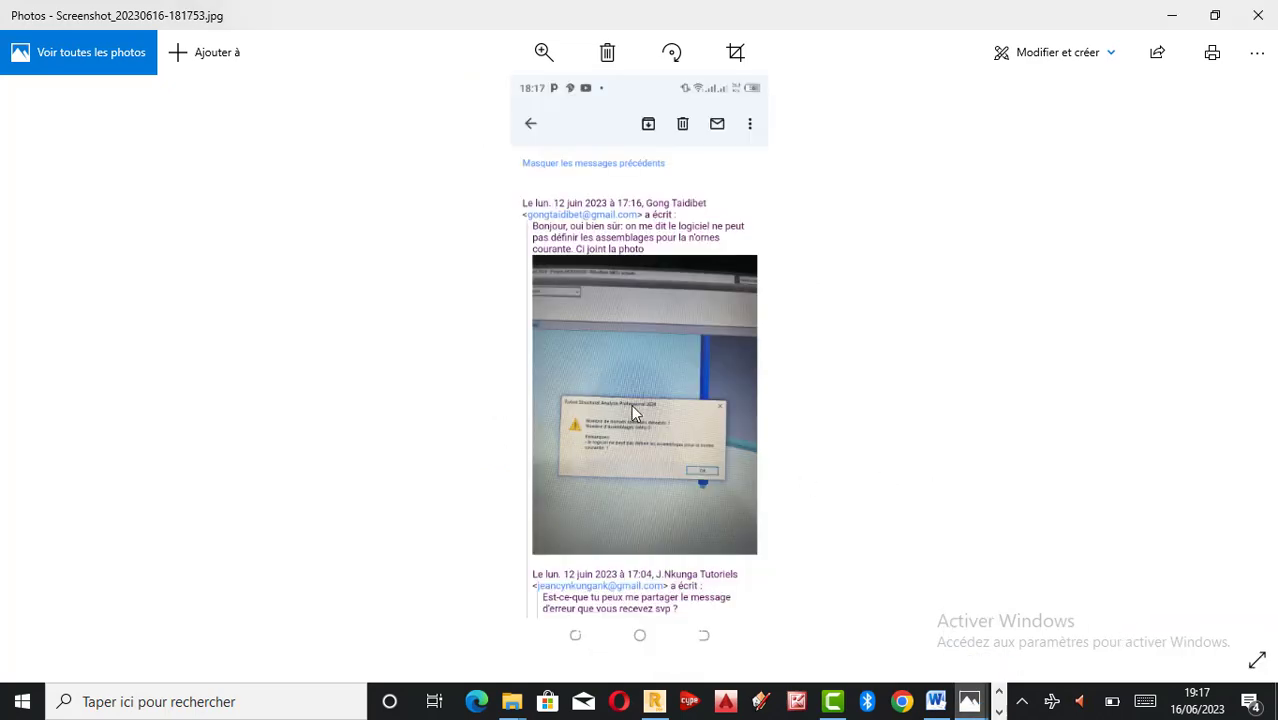
scroll(631, 404, "up", 4)
scroll(622, 437, "up", 1)
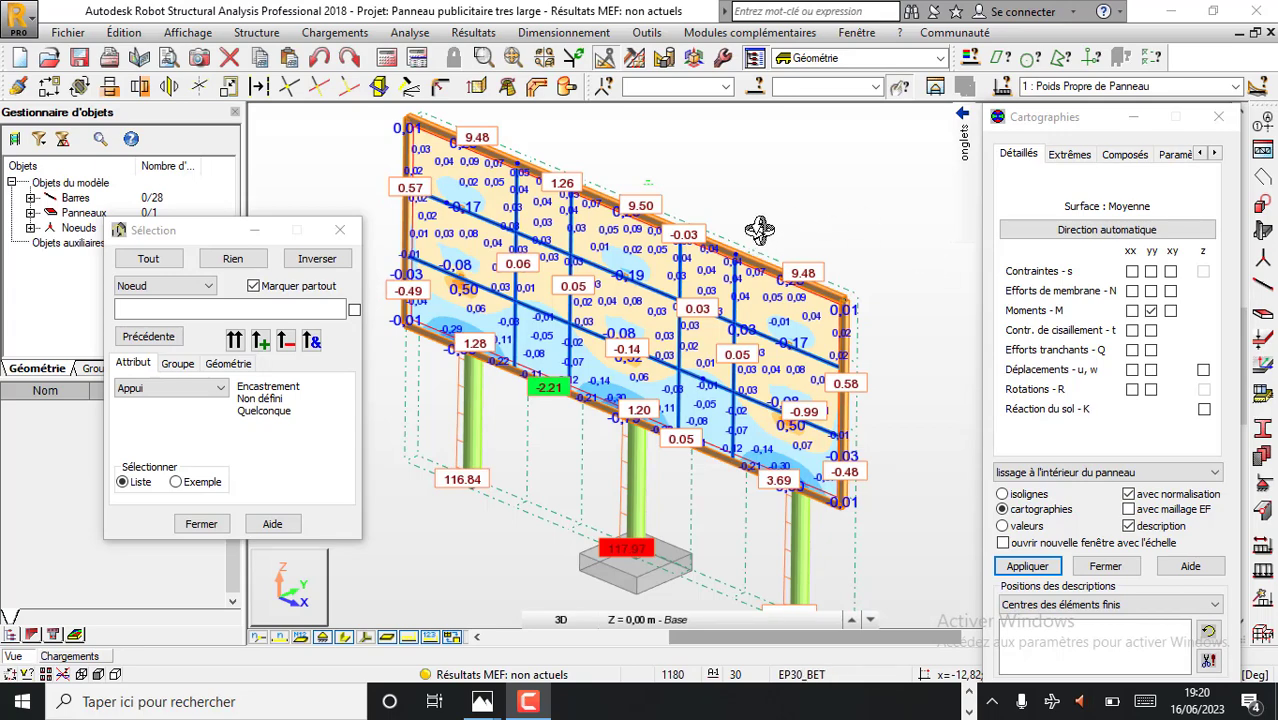
Turn off the yy moment map on the billboard panel and close the panel maps and node selection dialogs.
scroll(639, 269, "up", 1)
scroll(639, 269, "down", 1)
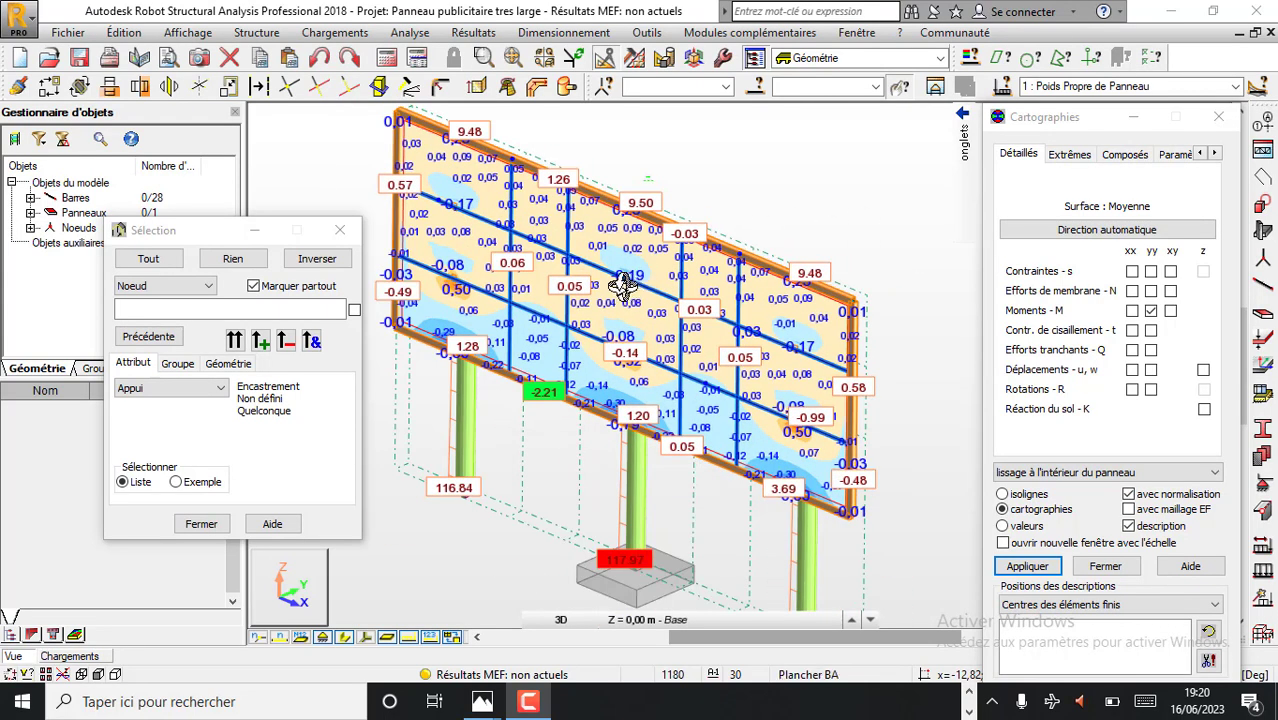
scroll(625, 287, "down", 2)
scroll(605, 284, "up", 2)
scroll(584, 249, "up", 1)
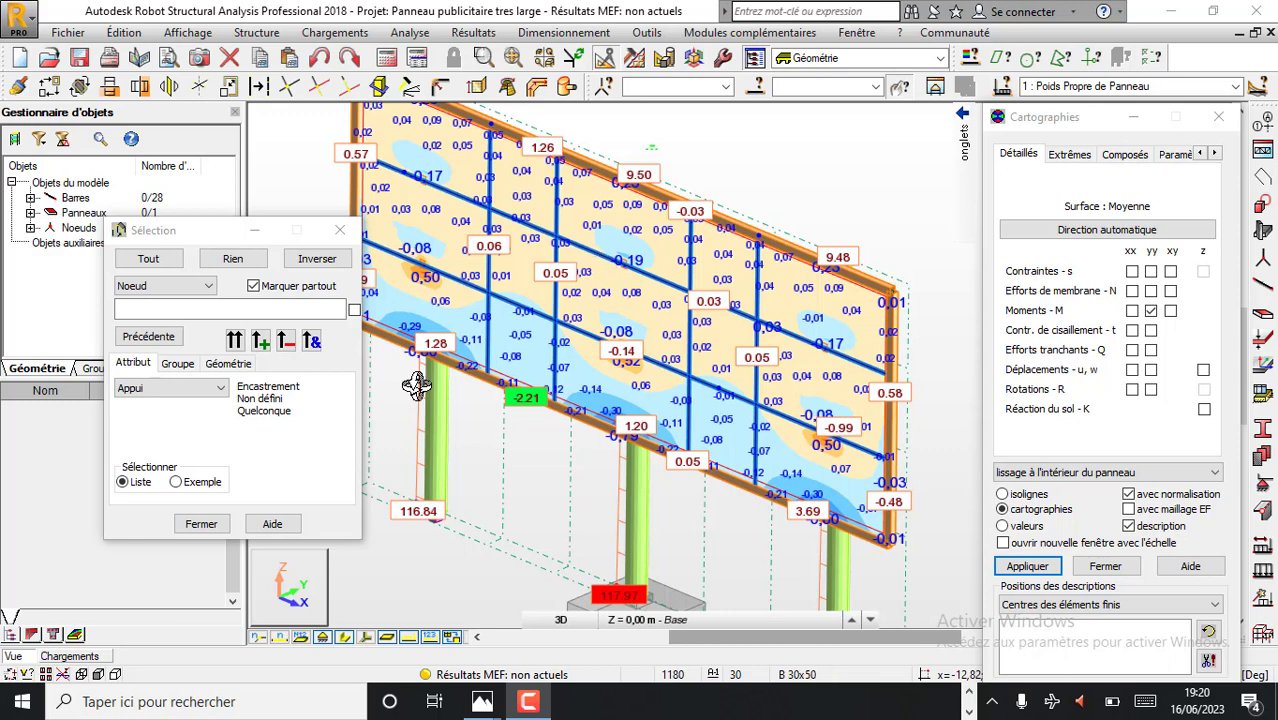
left_click(1151, 310)
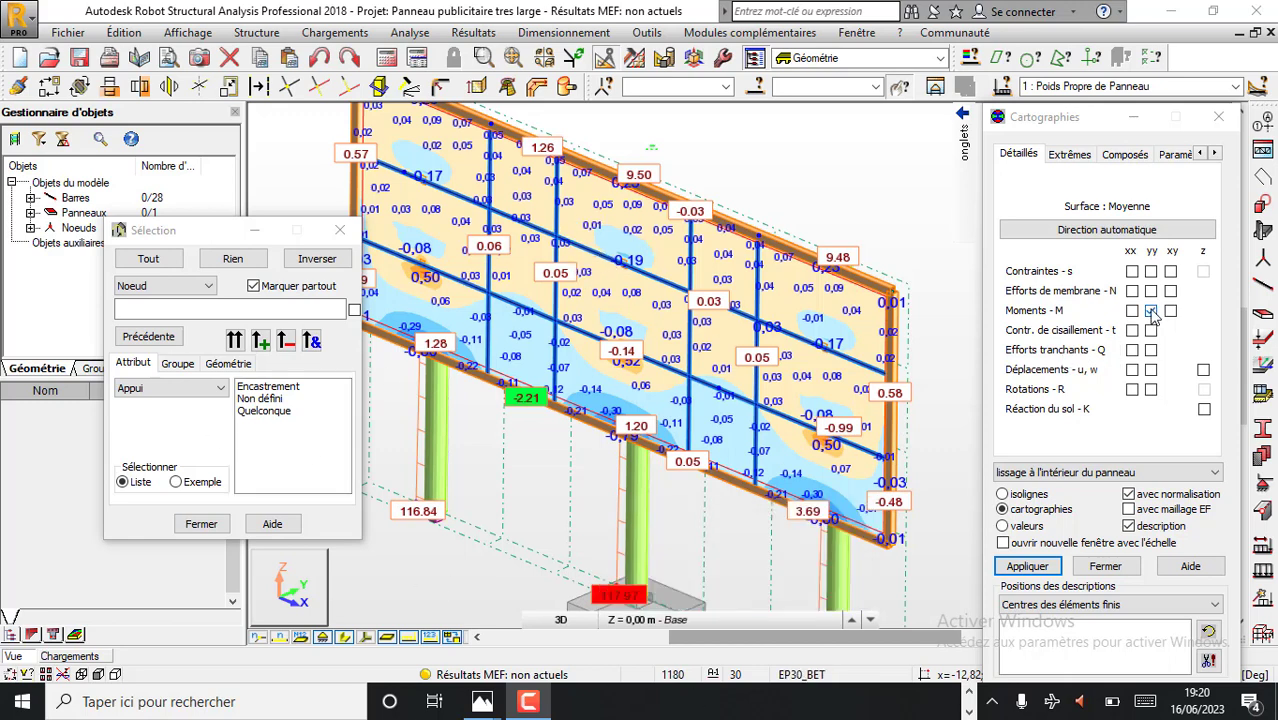
left_click(1055, 568)
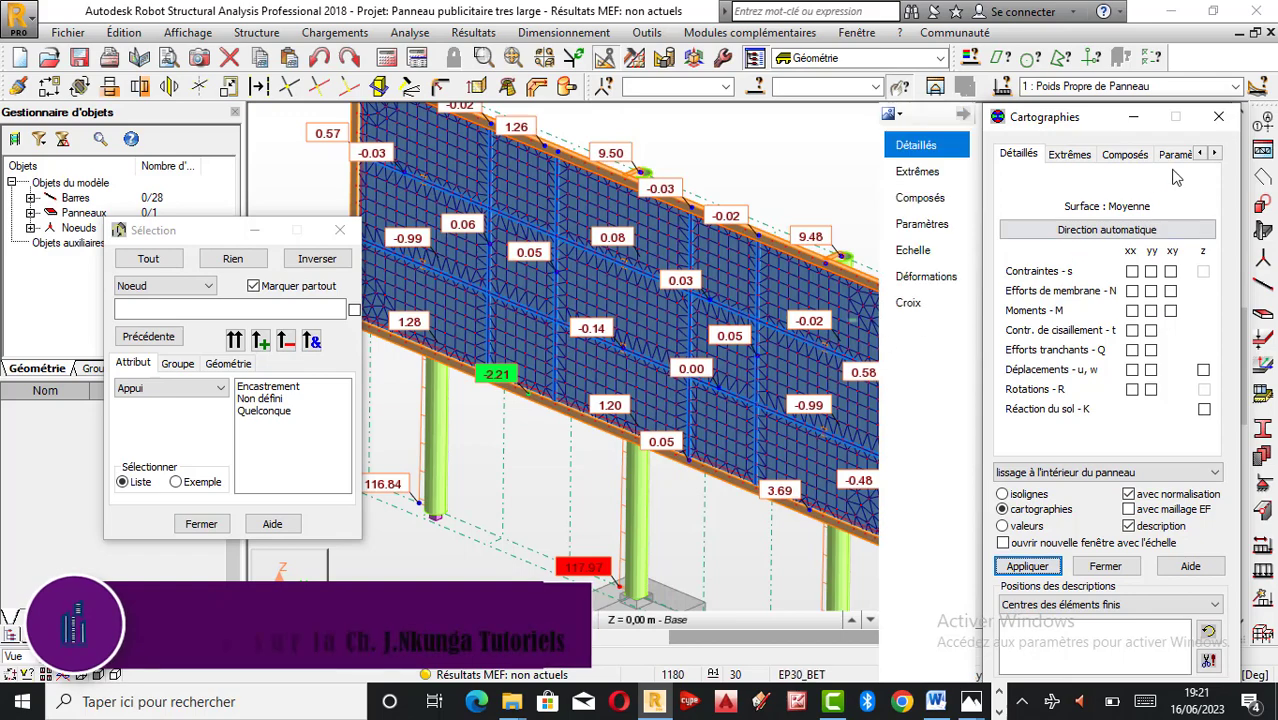
left_click(1219, 117)
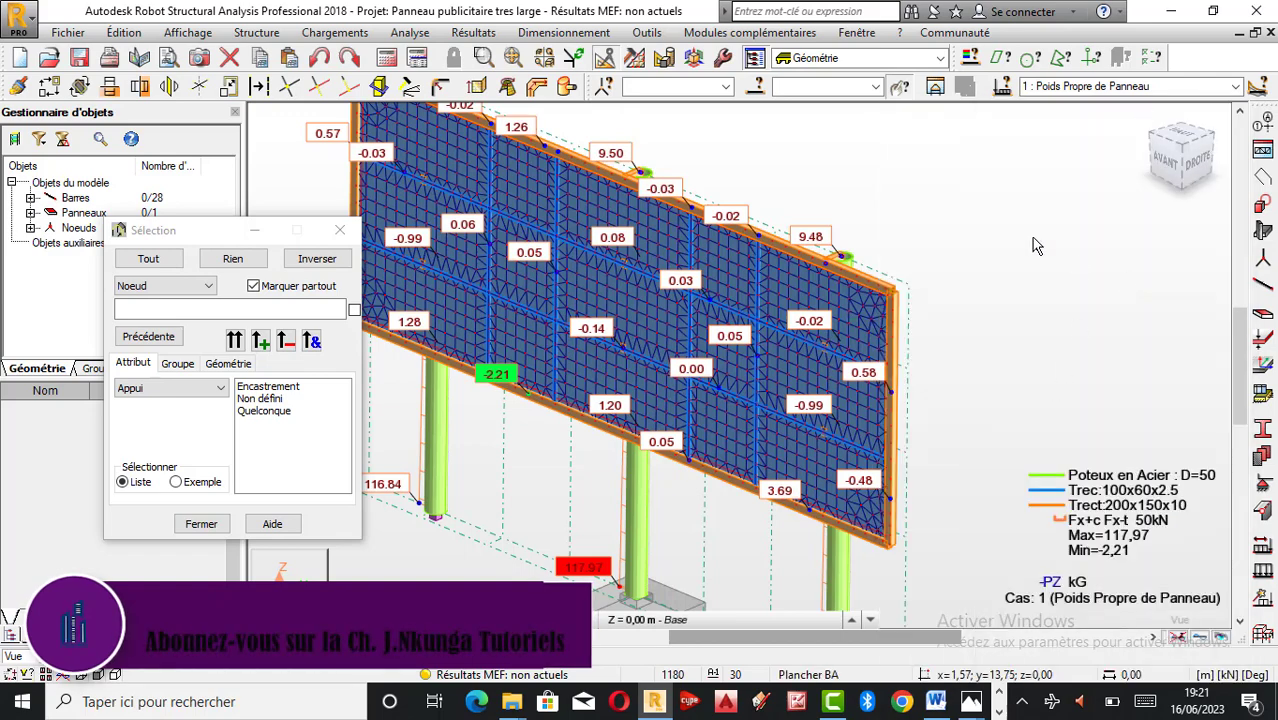
left_click(340, 233)
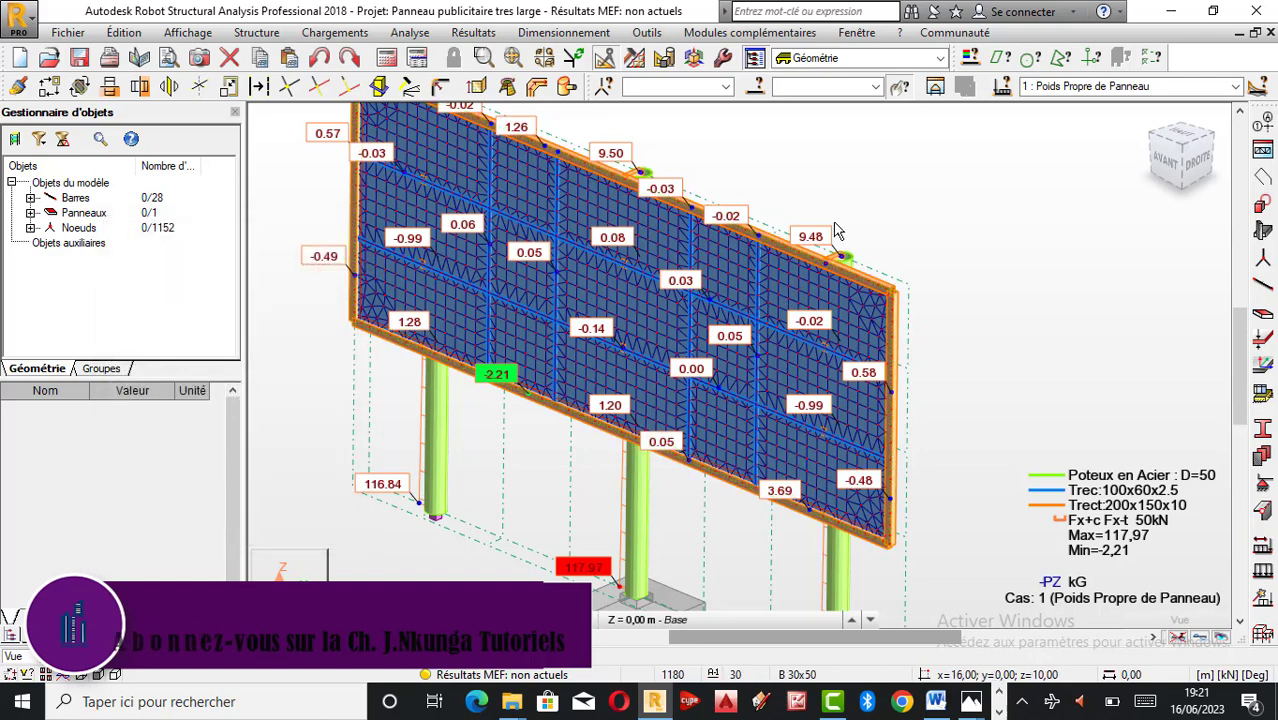
Turn off the Fx force diagram on the bars and close the diagrams dialog.
left_click(473, 32)
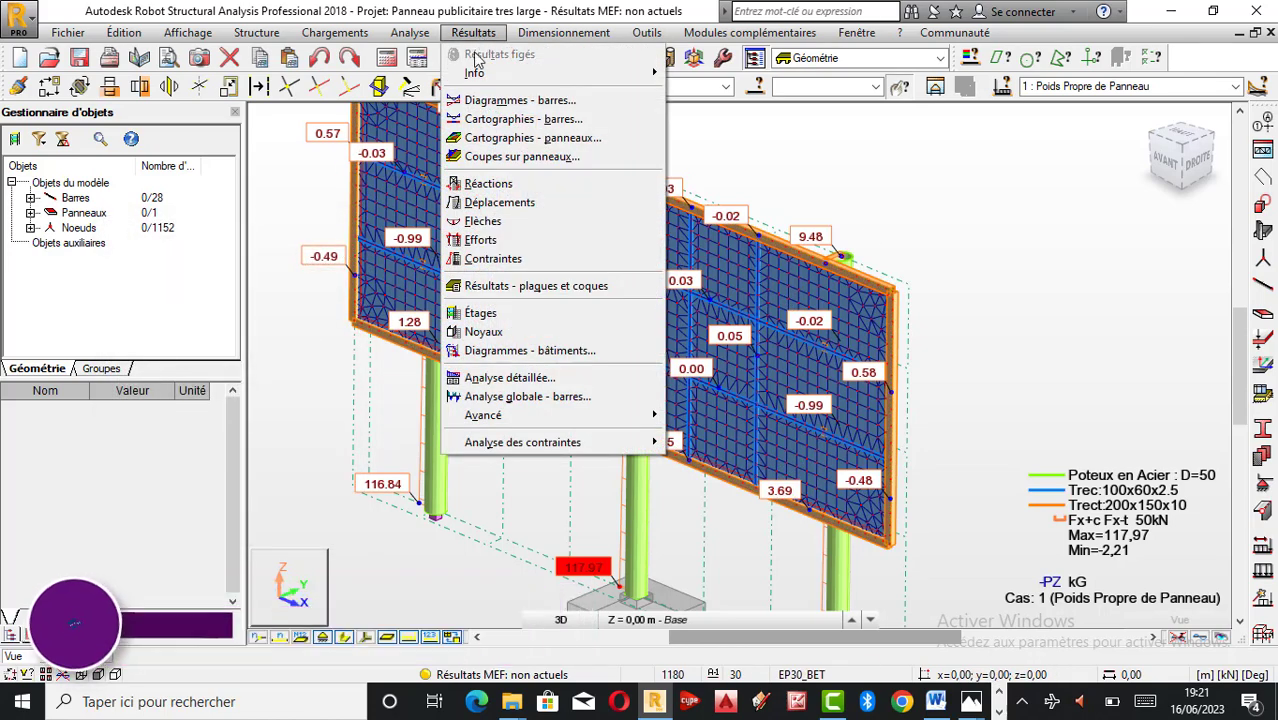
left_click(520, 100)
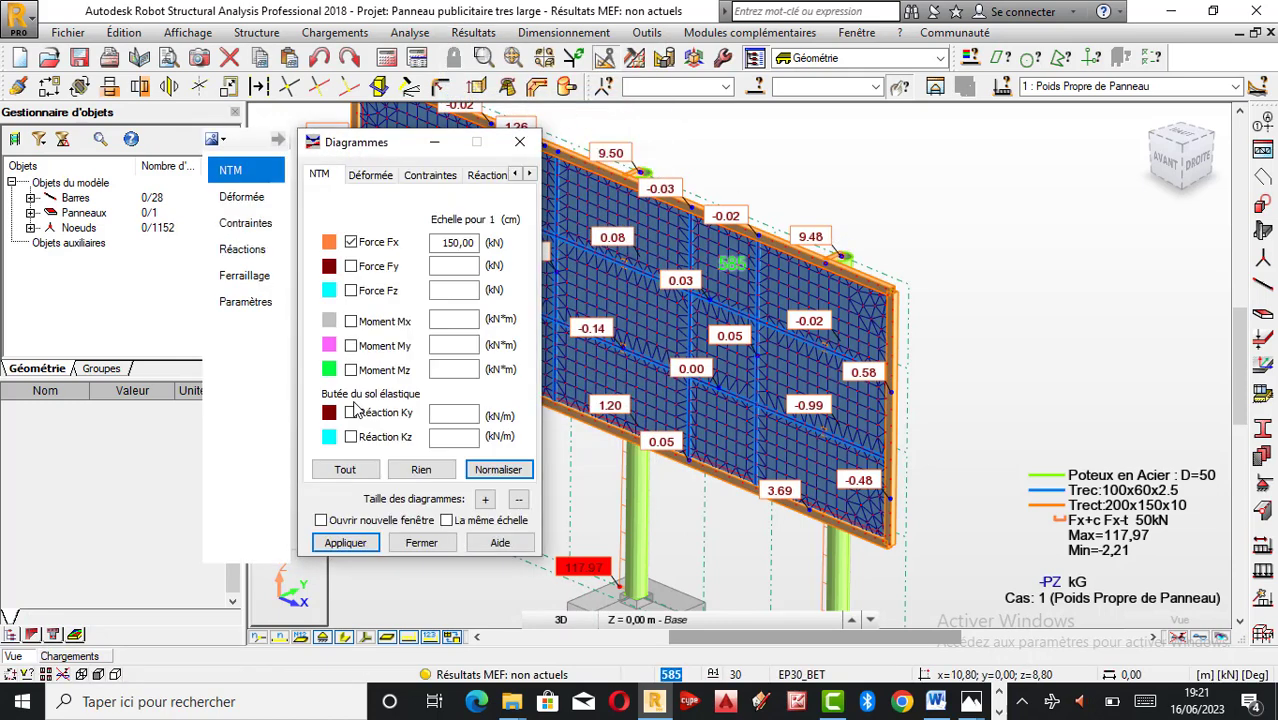
left_click(366, 243)
left_click(344, 543)
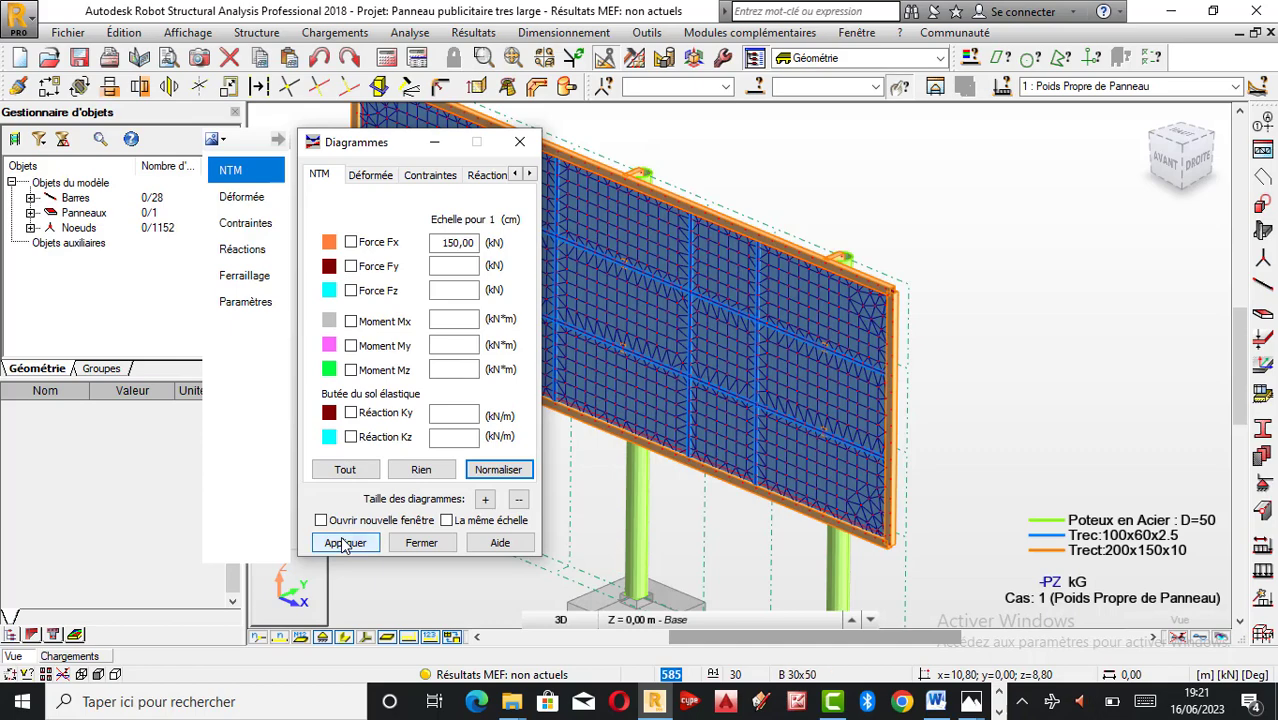
left_click(421, 543)
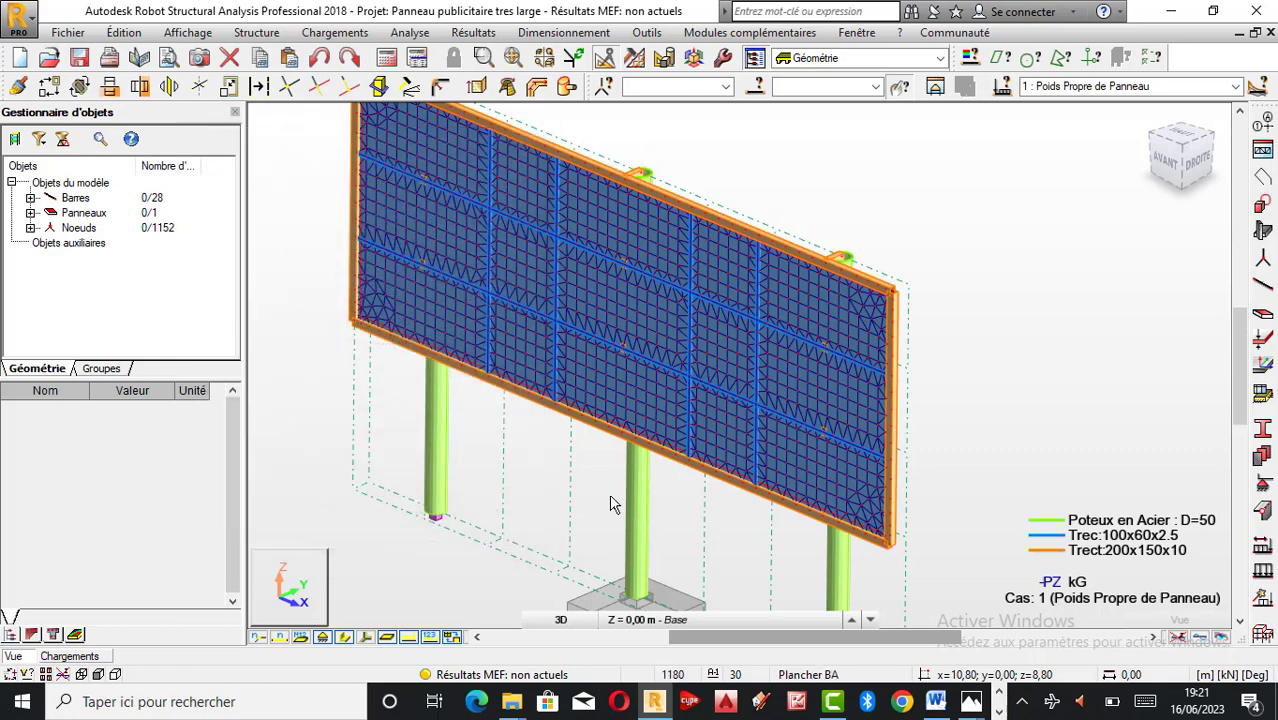
Orbit the 3D model to the rear of the billboard and examine how the posts connect to the frame.
scroll(719, 417, "down", 5)
scroll(826, 362, "up", 2)
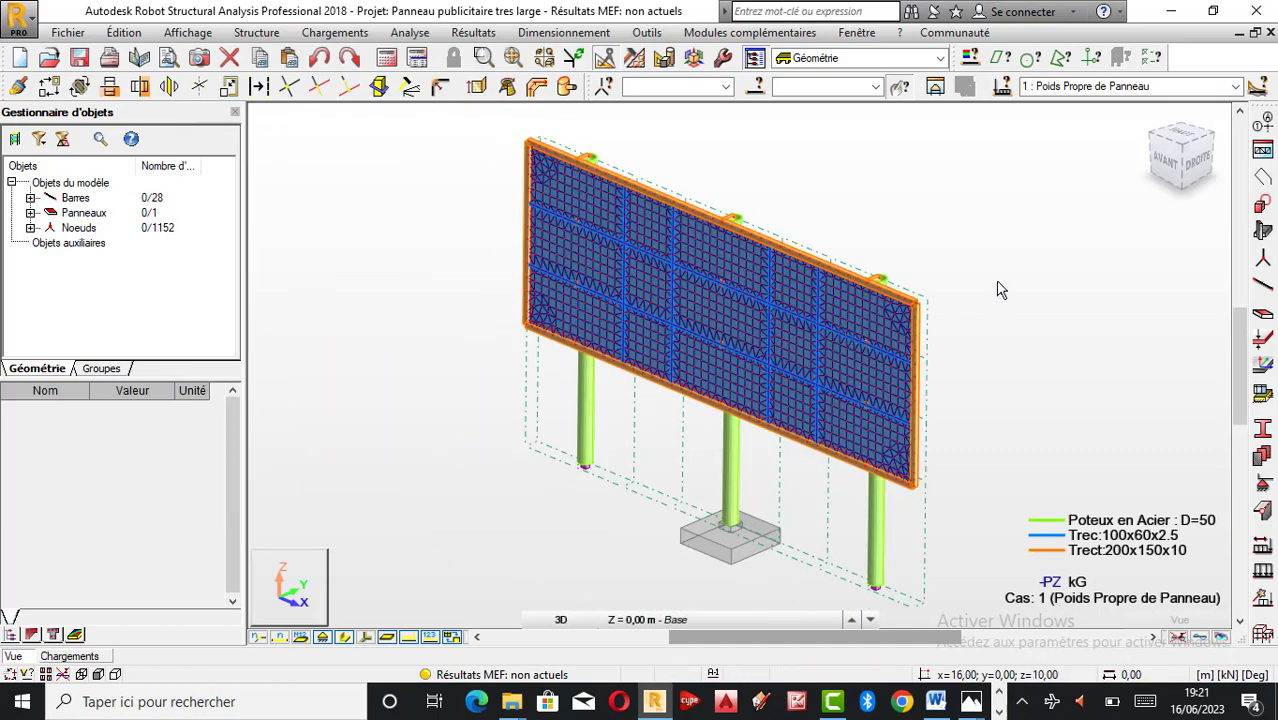
right_click(890, 278)
left_click(905, 354)
left_click_drag(922, 367, 602, 434)
scroll(602, 434, "up", 6)
scroll(595, 385, "up", 2)
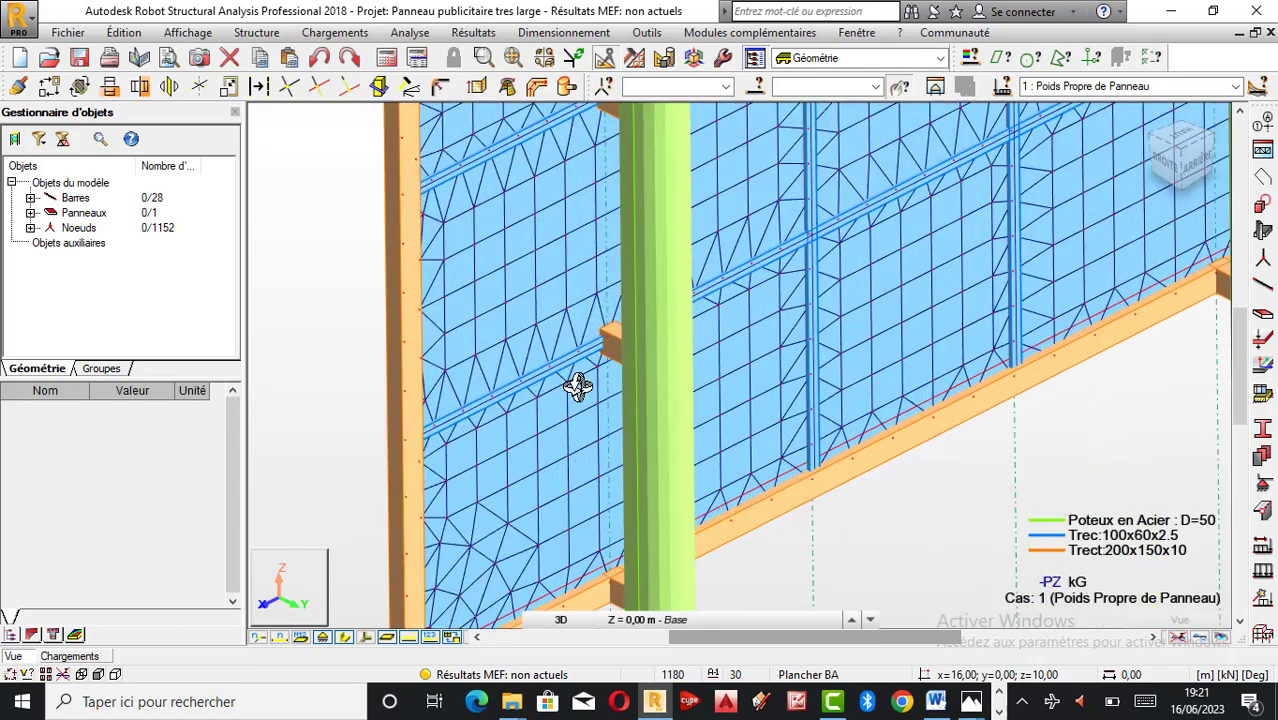
scroll(576, 383, "down", 3)
scroll(582, 337, "up", 3)
scroll(589, 391, "down", 3)
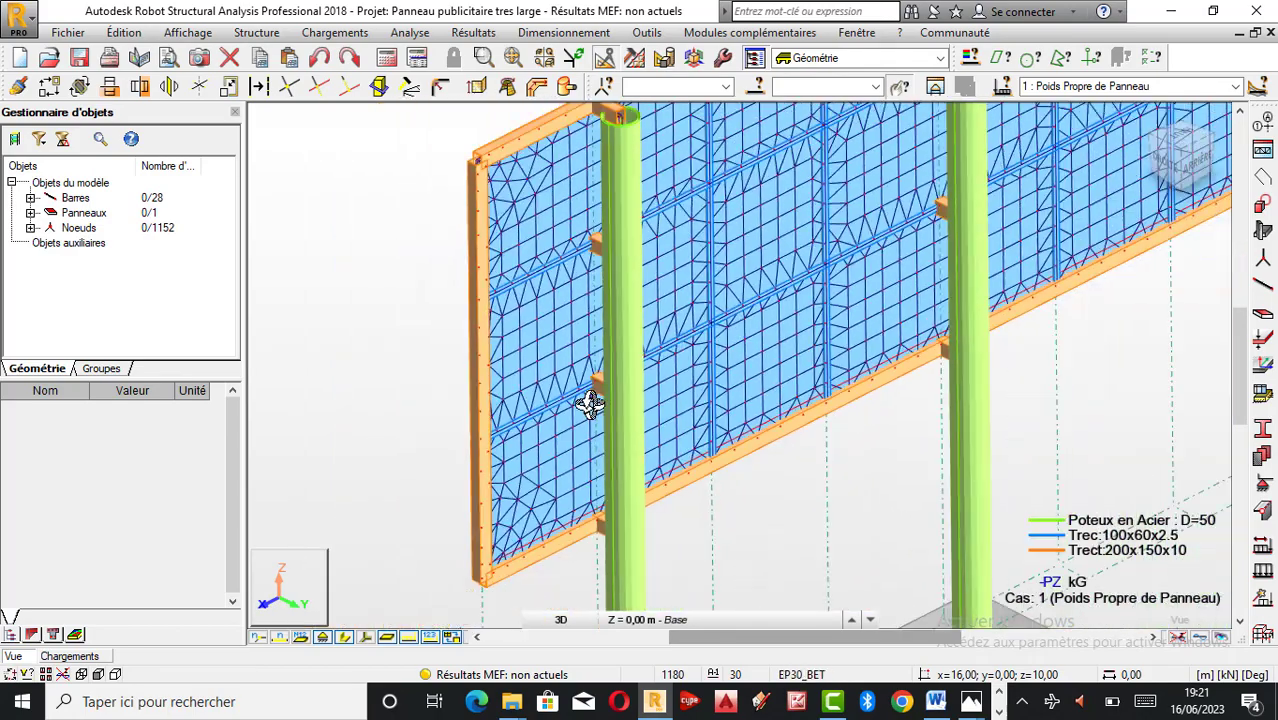
scroll(588, 272, "up", 5)
scroll(643, 350, "down", 3)
scroll(650, 356, "up", 2)
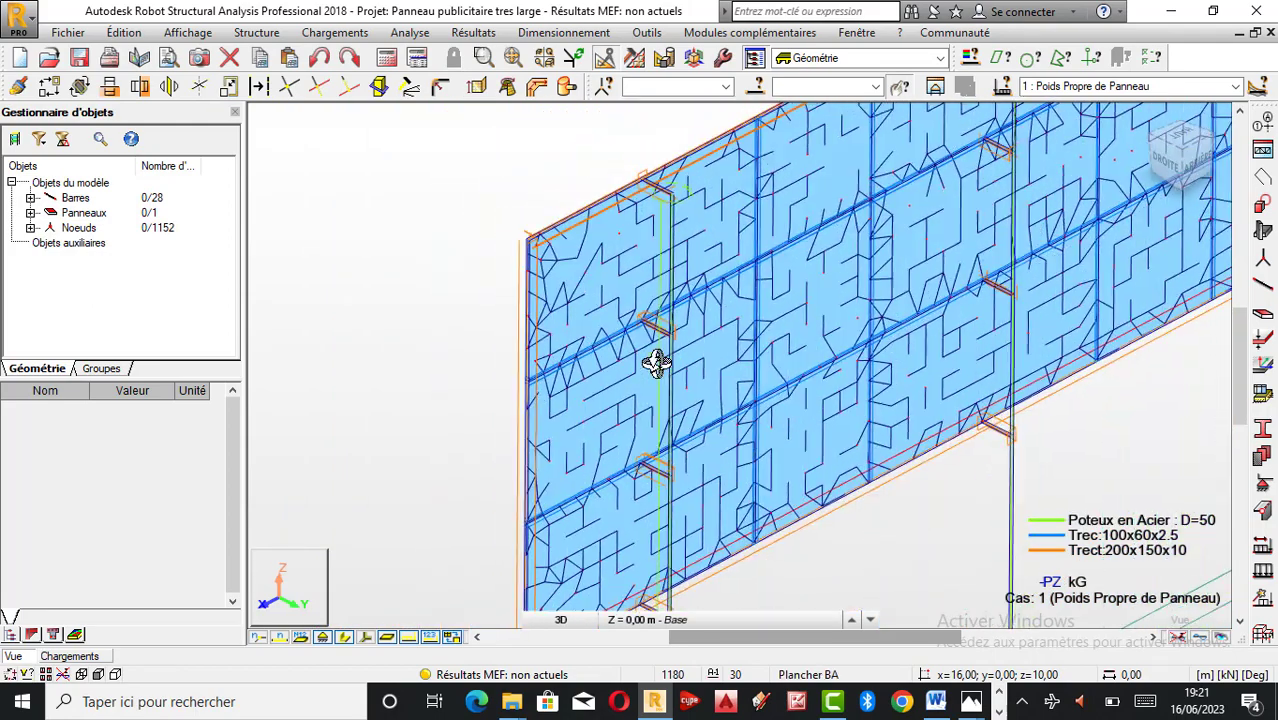
scroll(660, 355, "down", 2)
scroll(690, 290, "up", 4)
scroll(678, 325, "down", 3)
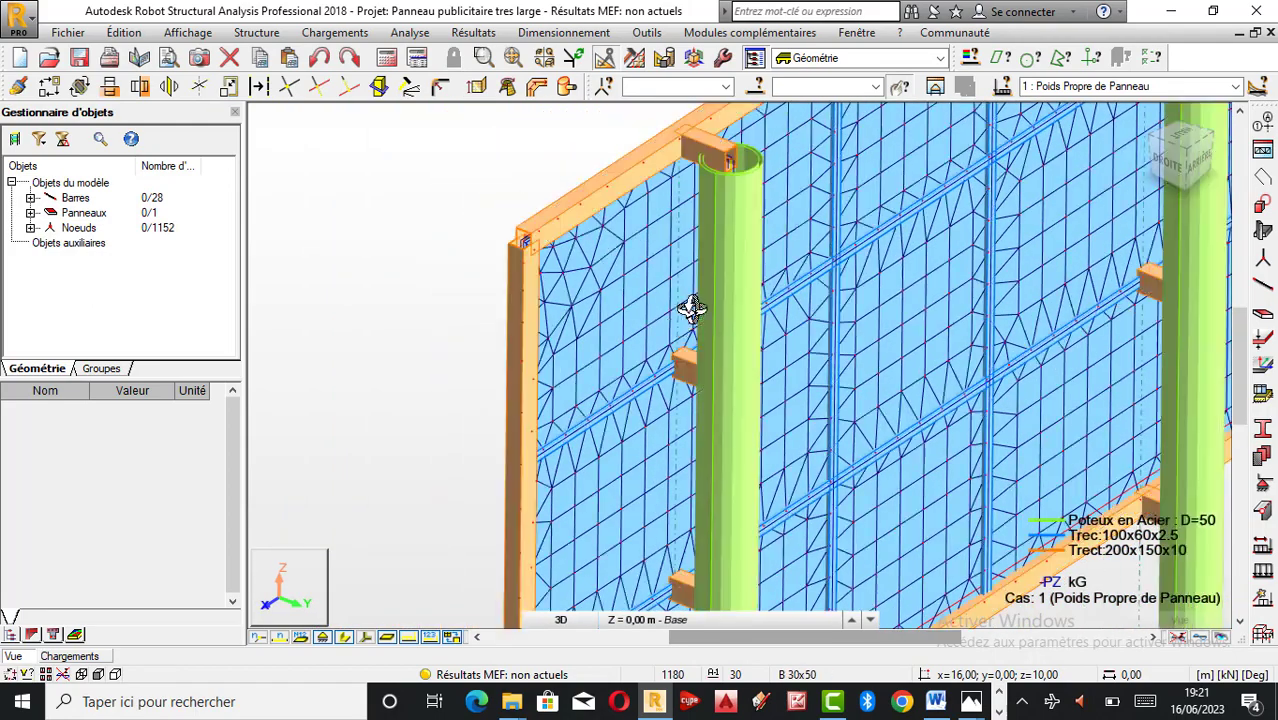
scroll(710, 245, "up", 2)
scroll(593, 362, "down", 3)
scroll(596, 360, "down", 3)
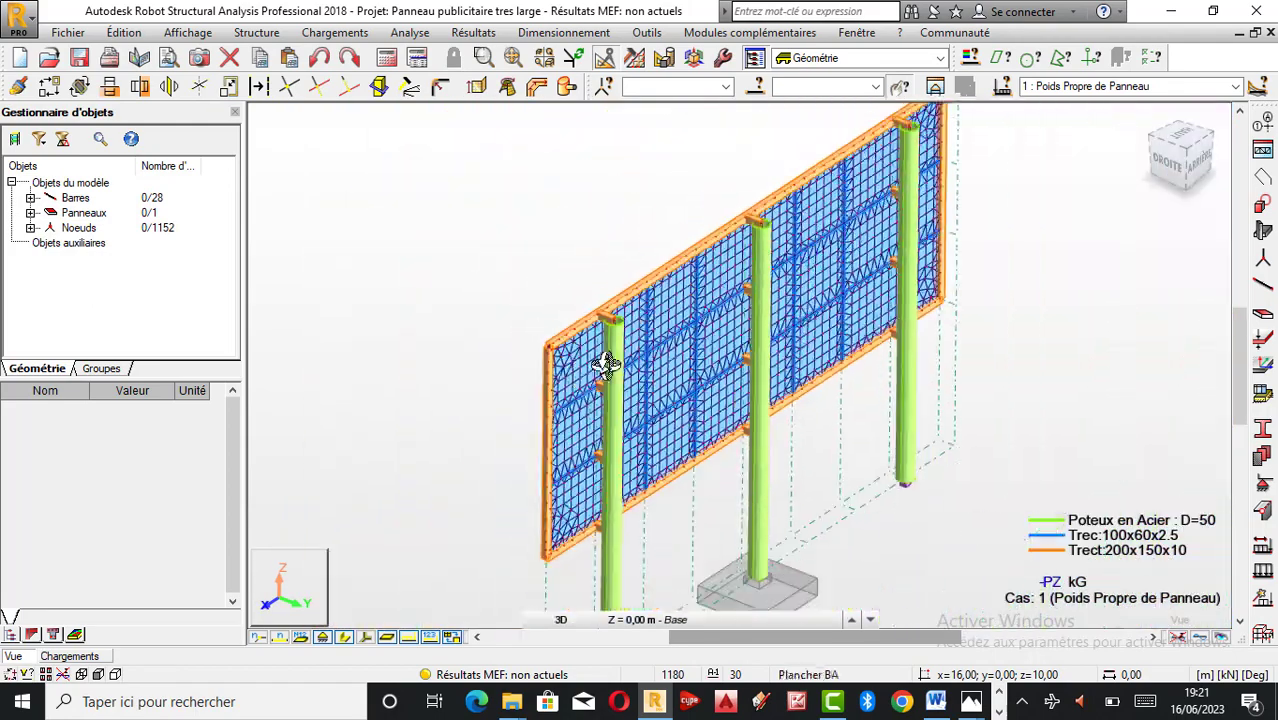
scroll(907, 220, "up", 1)
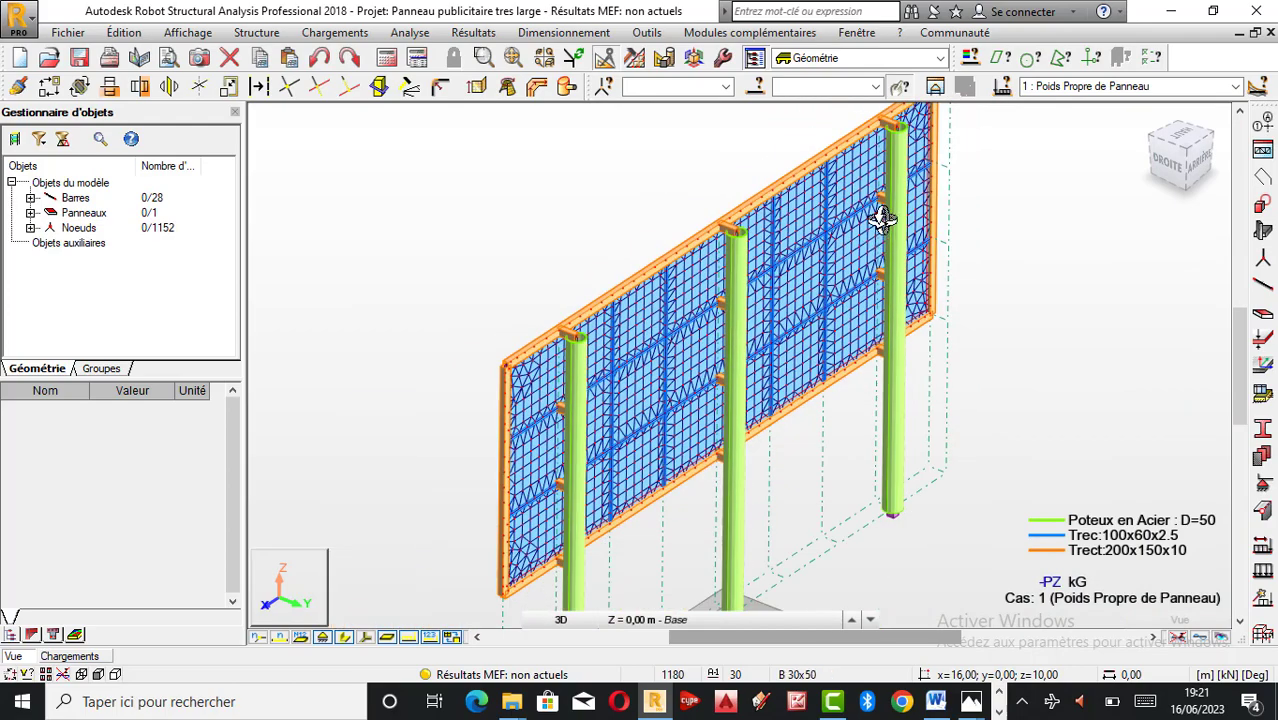
Orbit back to the front of the billboard and examine the whole model with its three posts and central footing.
scroll(882, 219, "down", 2)
scroll(790, 282, "up", 3)
scroll(790, 282, "down", 3)
left_click_drag(699, 328, 847, 349)
scroll(845, 340, "up", 2)
scroll(802, 351, "down", 3)
scroll(808, 320, "up", 3)
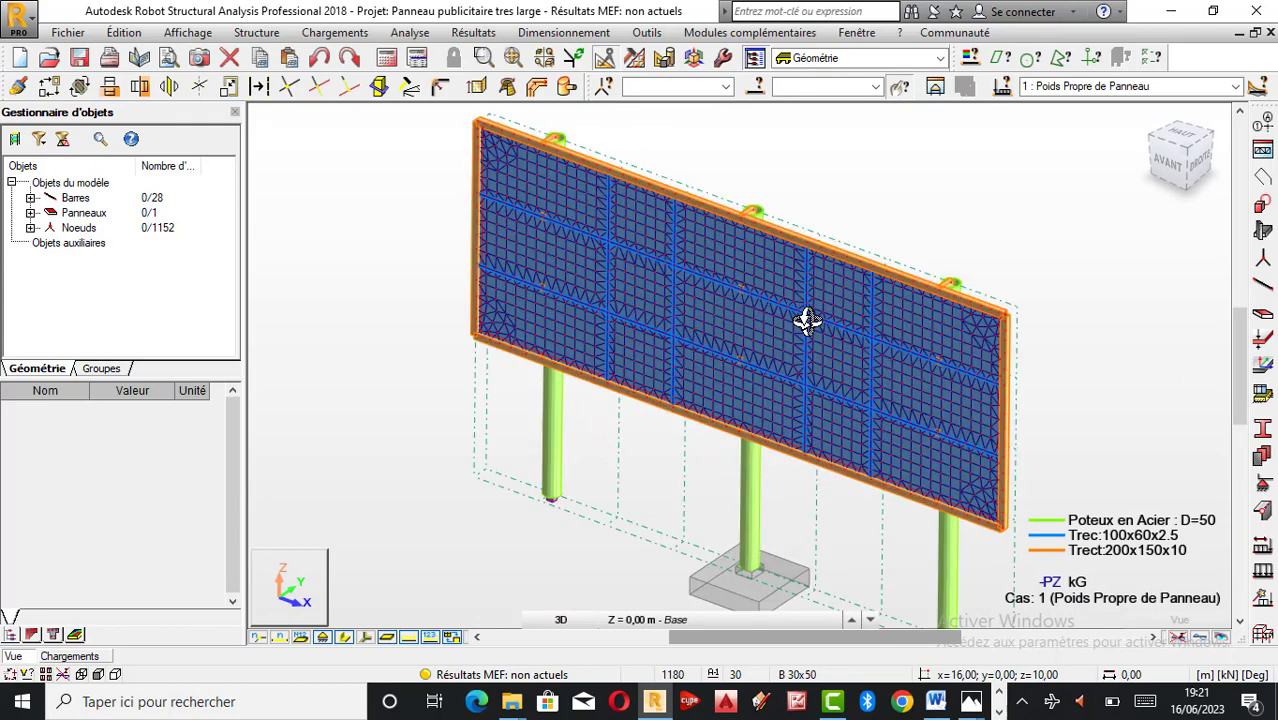
scroll(813, 422, "down", 2)
scroll(760, 283, "down", 2)
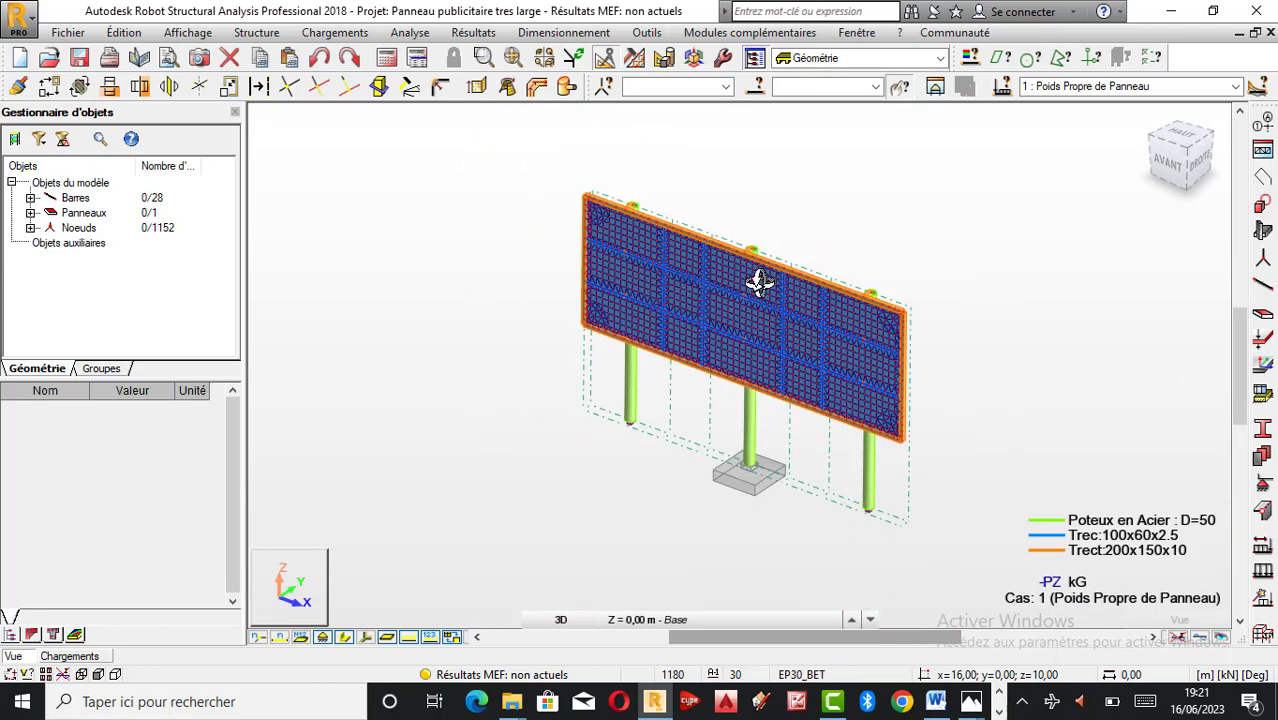
Run the structure verification on the billboard model, review its report, and close it.
scroll(760, 283, "up", 1)
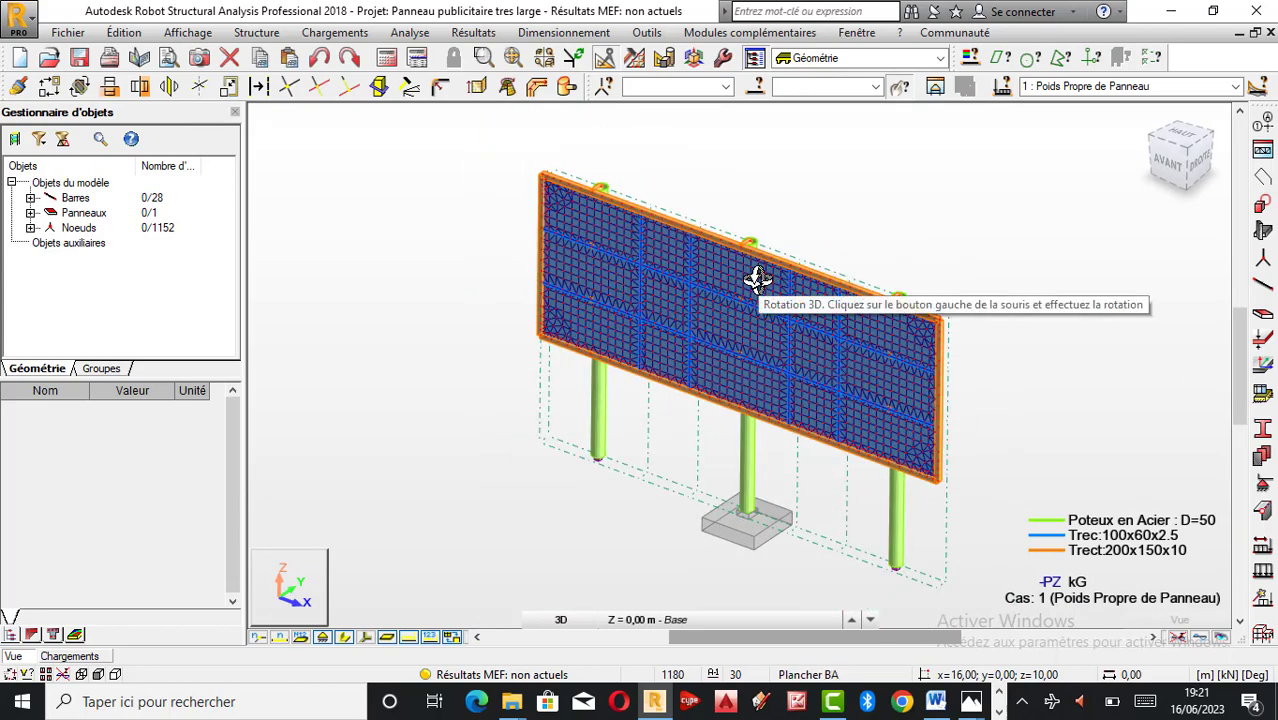
left_click(412, 36)
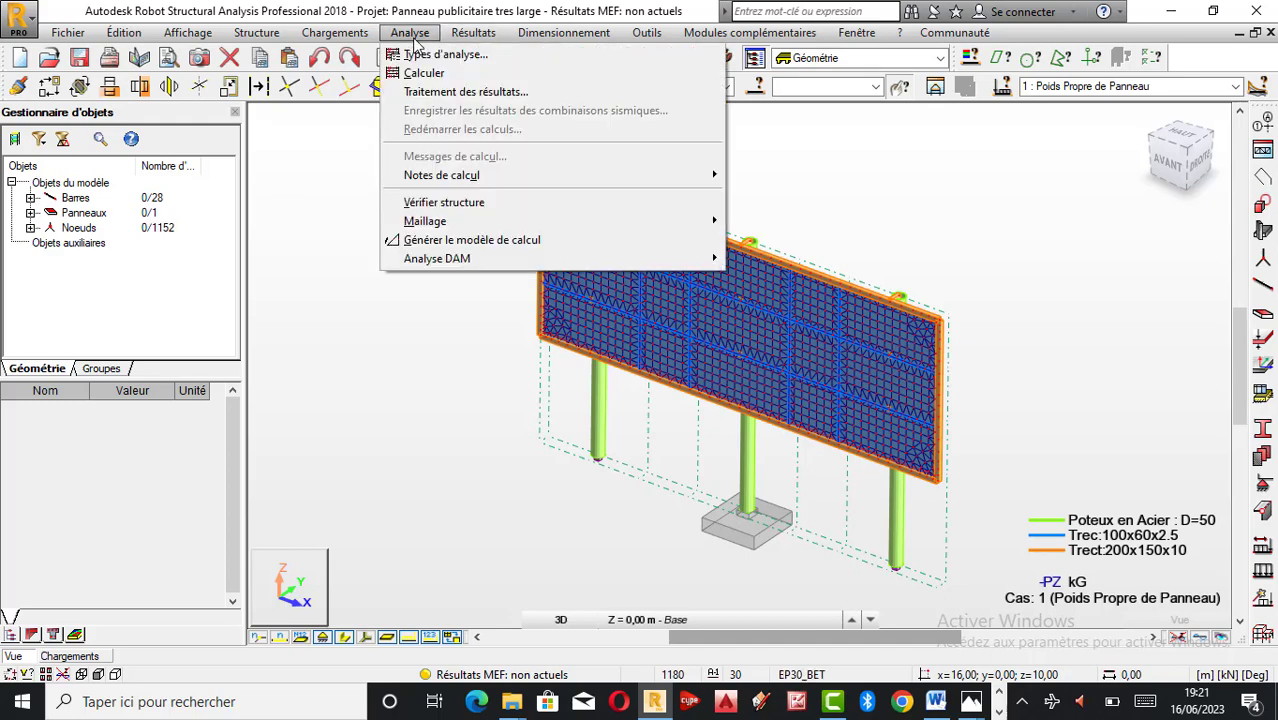
left_click(442, 202)
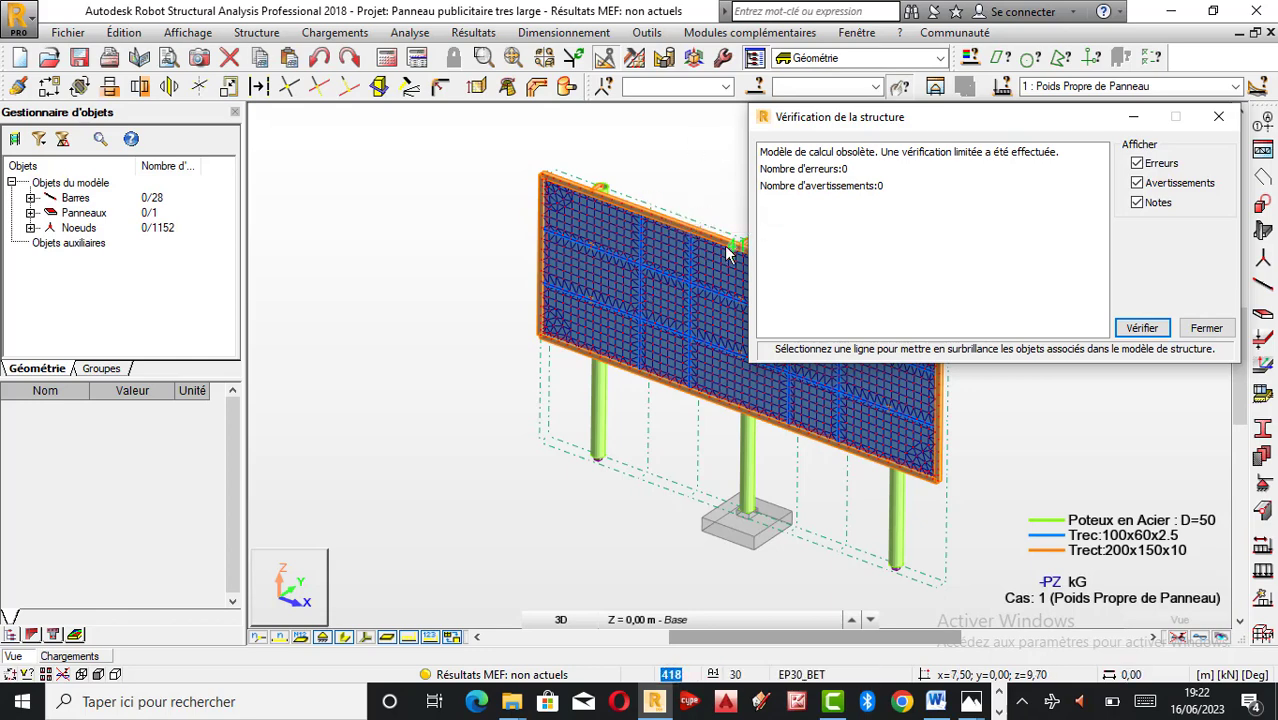
scroll(727, 252, "up", 1)
scroll(508, 289, "down", 1)
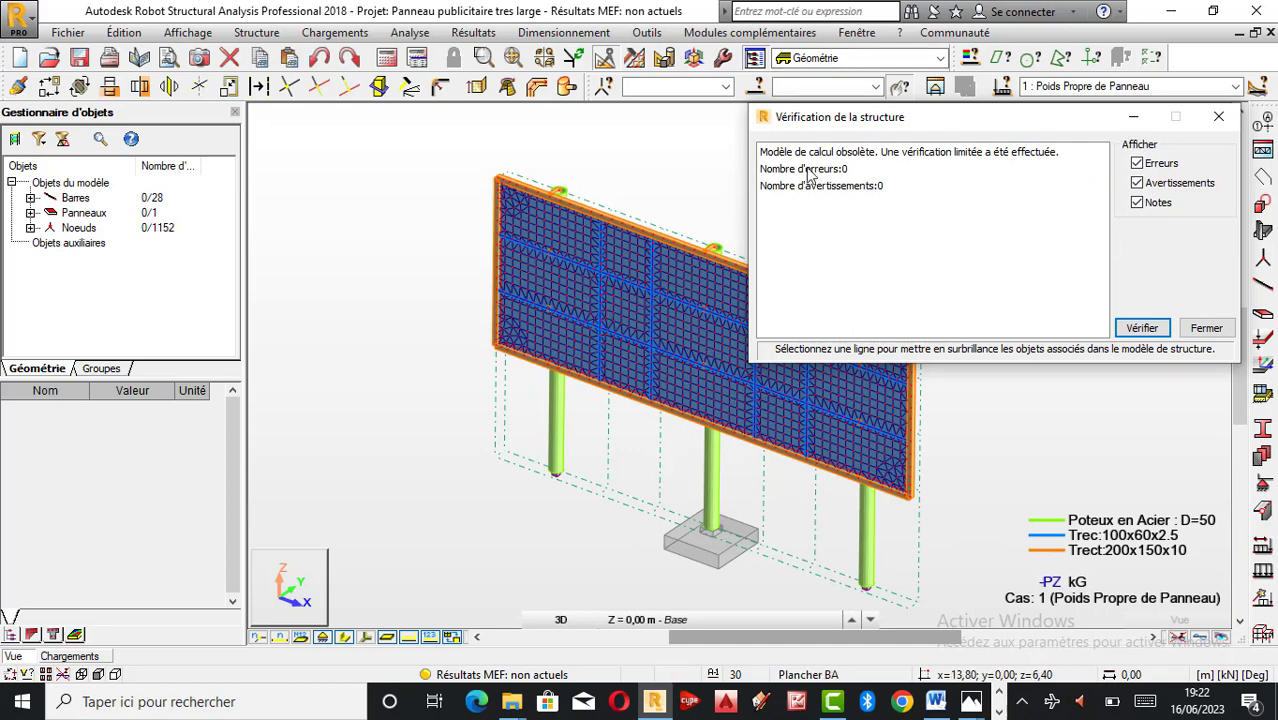
left_click(1219, 116)
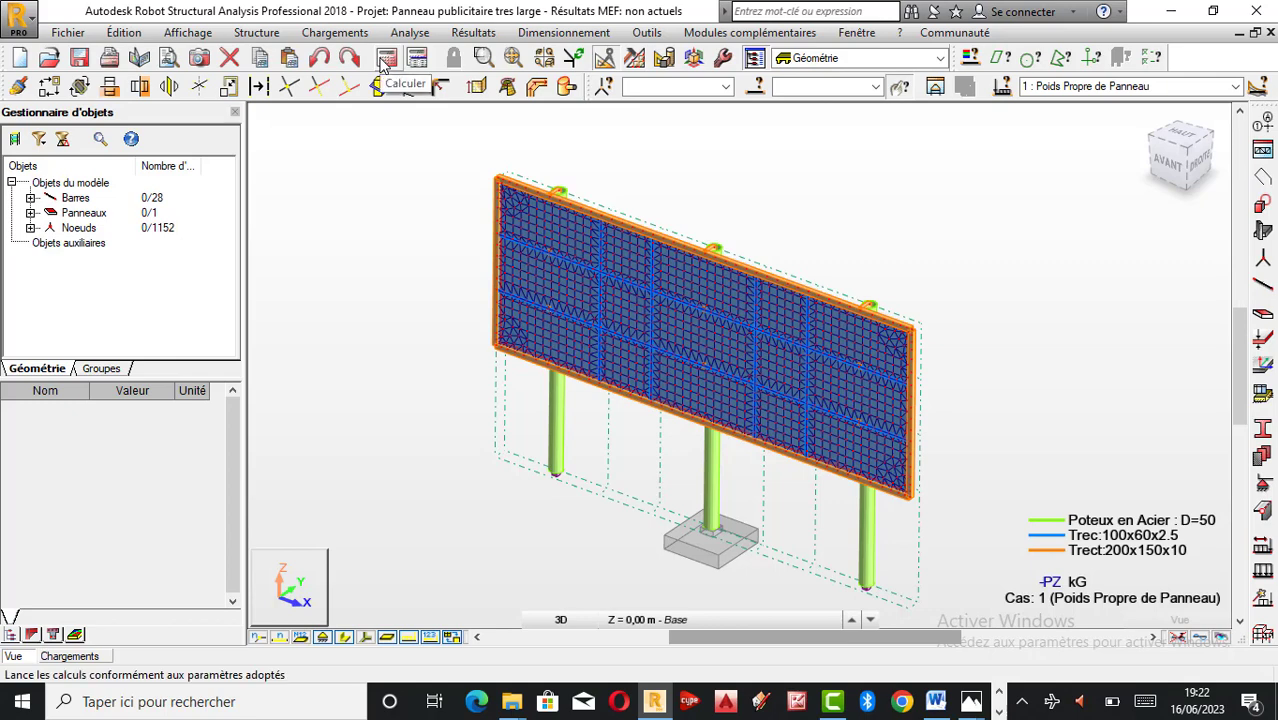
Run the calculation of the billboard model and display the Fx force diagram on the bars.
left_click(386, 59)
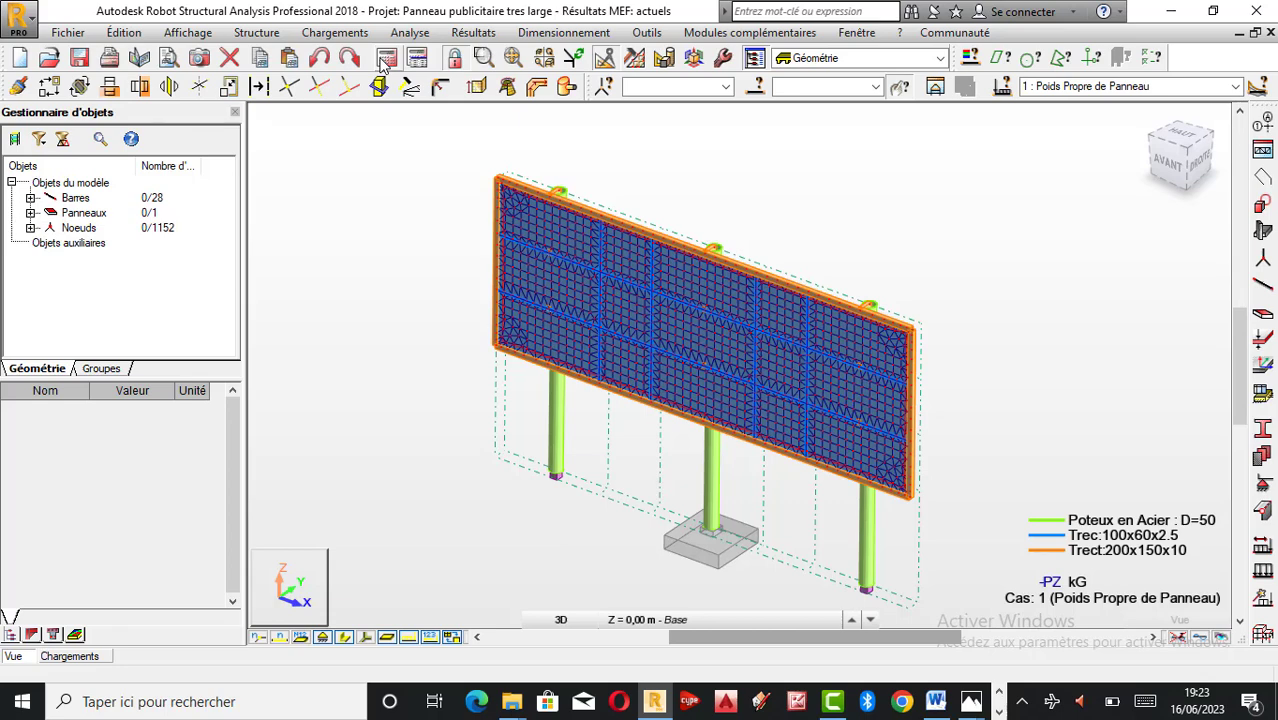
left_click(479, 34)
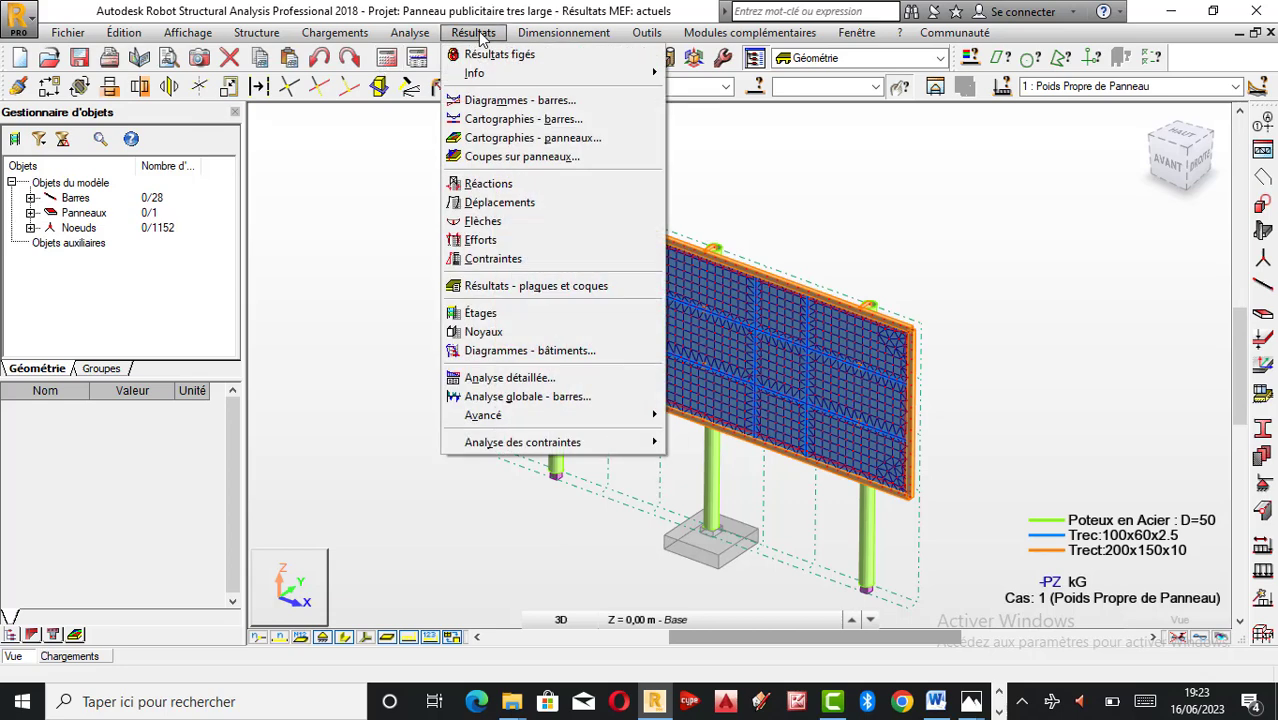
left_click(505, 100)
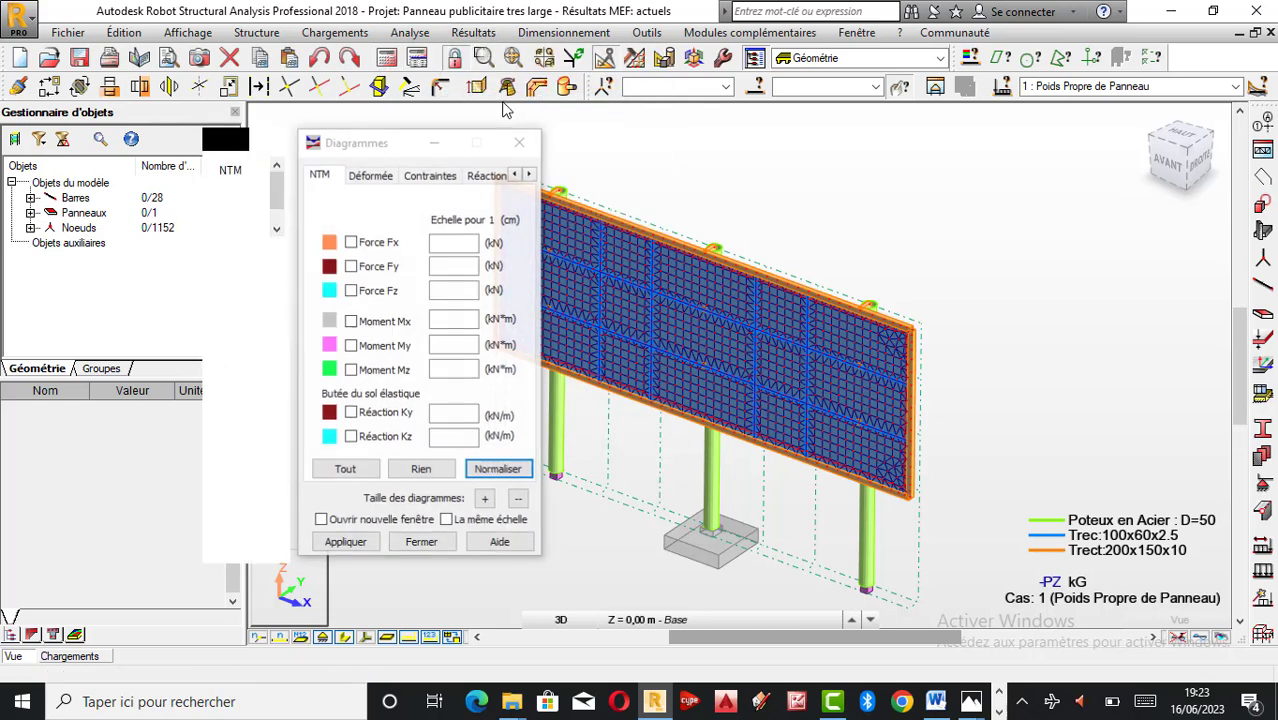
left_click(345, 542)
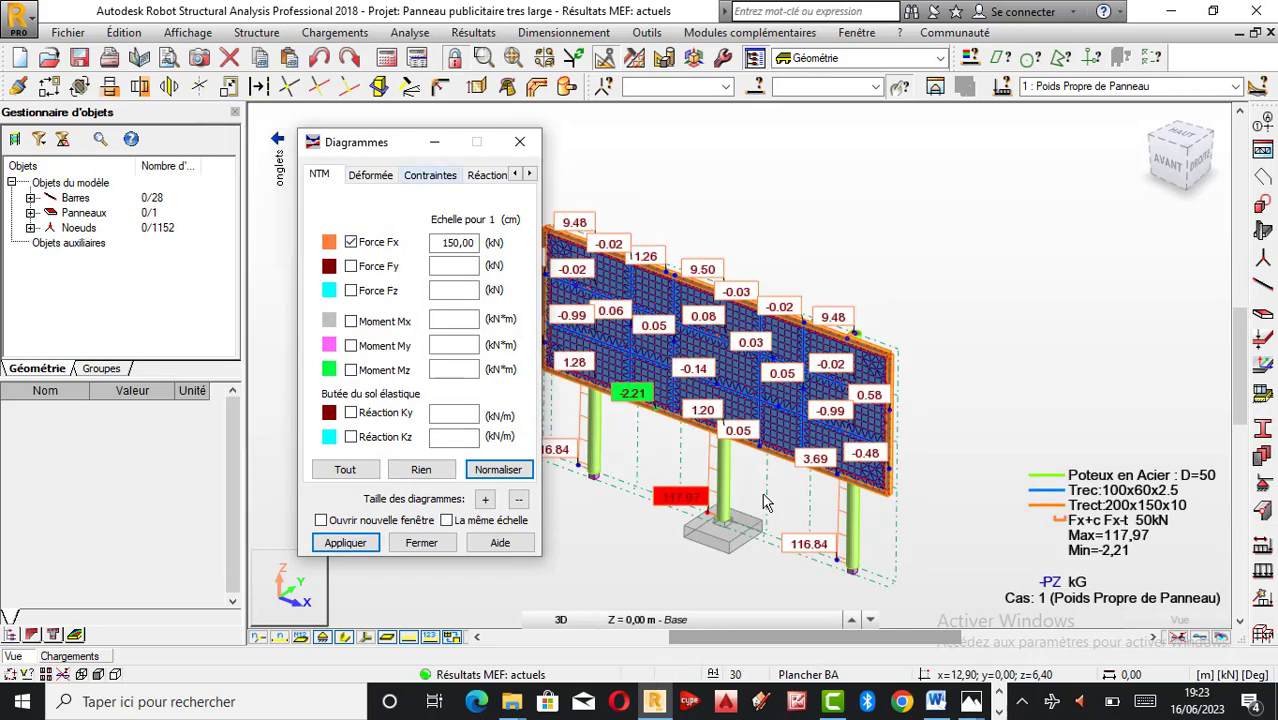
Examine the Fx force labels at the base of the centre post on its footing and at the neighbouring post.
scroll(742, 483, "up", 3)
scroll(742, 483, "up", 2)
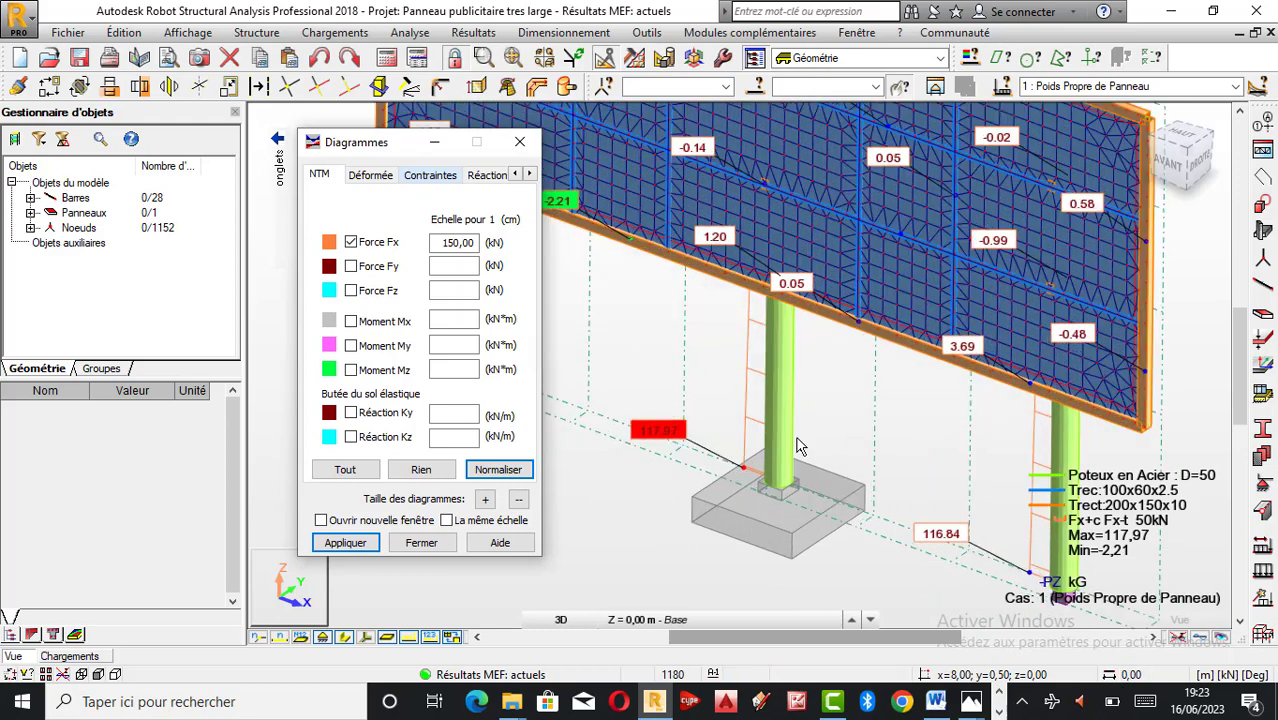
scroll(775, 530, "up", 3)
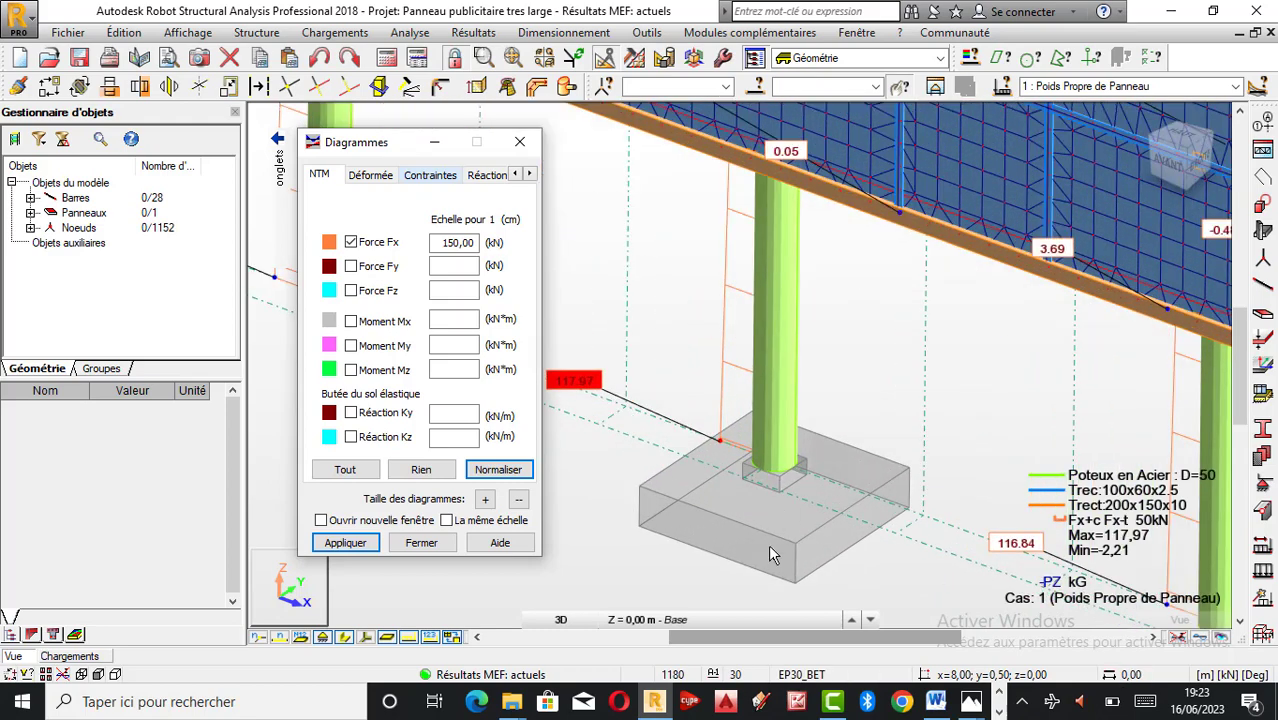
scroll(764, 477, "down", 2)
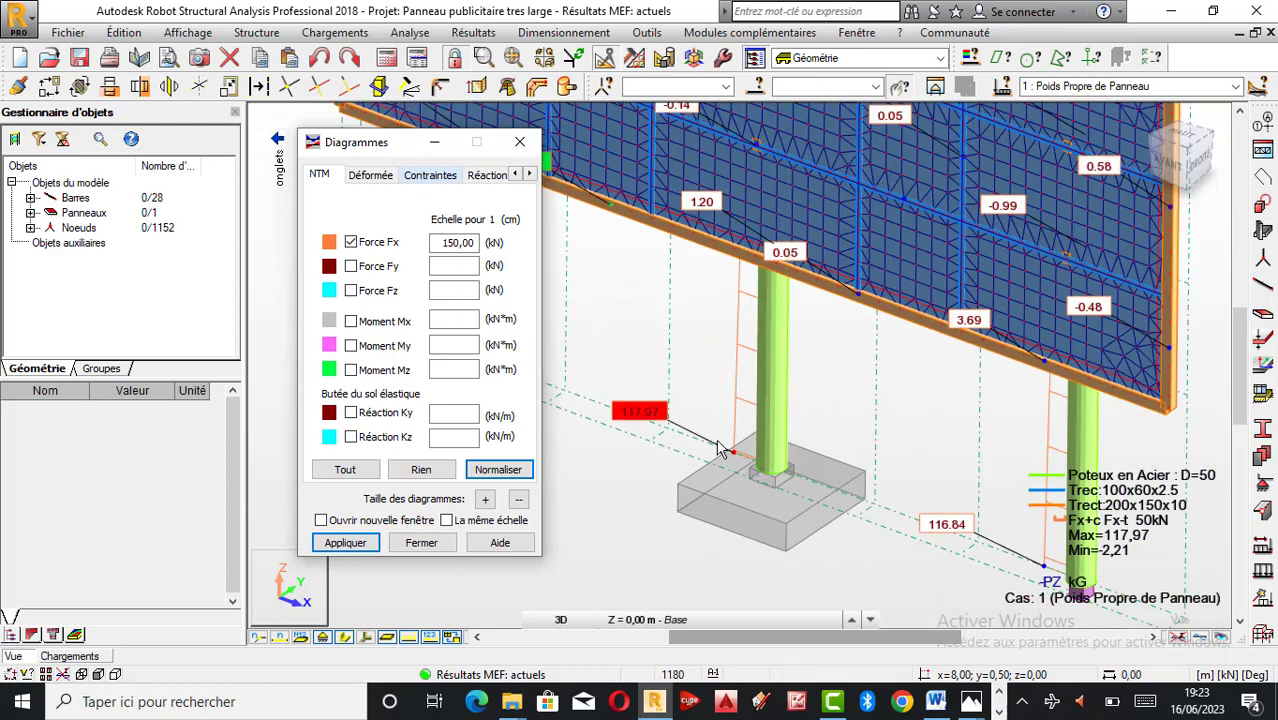
scroll(760, 482, "up", 3)
scroll(766, 478, "down", 1)
scroll(766, 478, "down", 2)
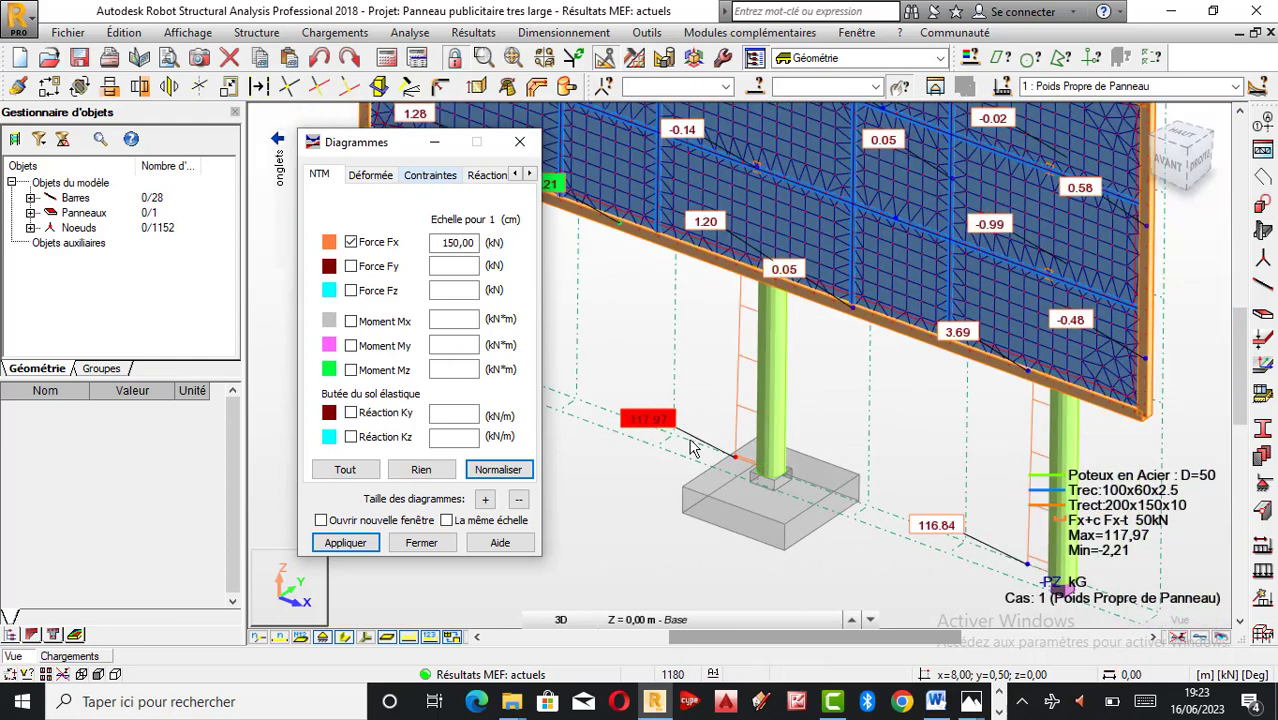
scroll(764, 468, "up", 1)
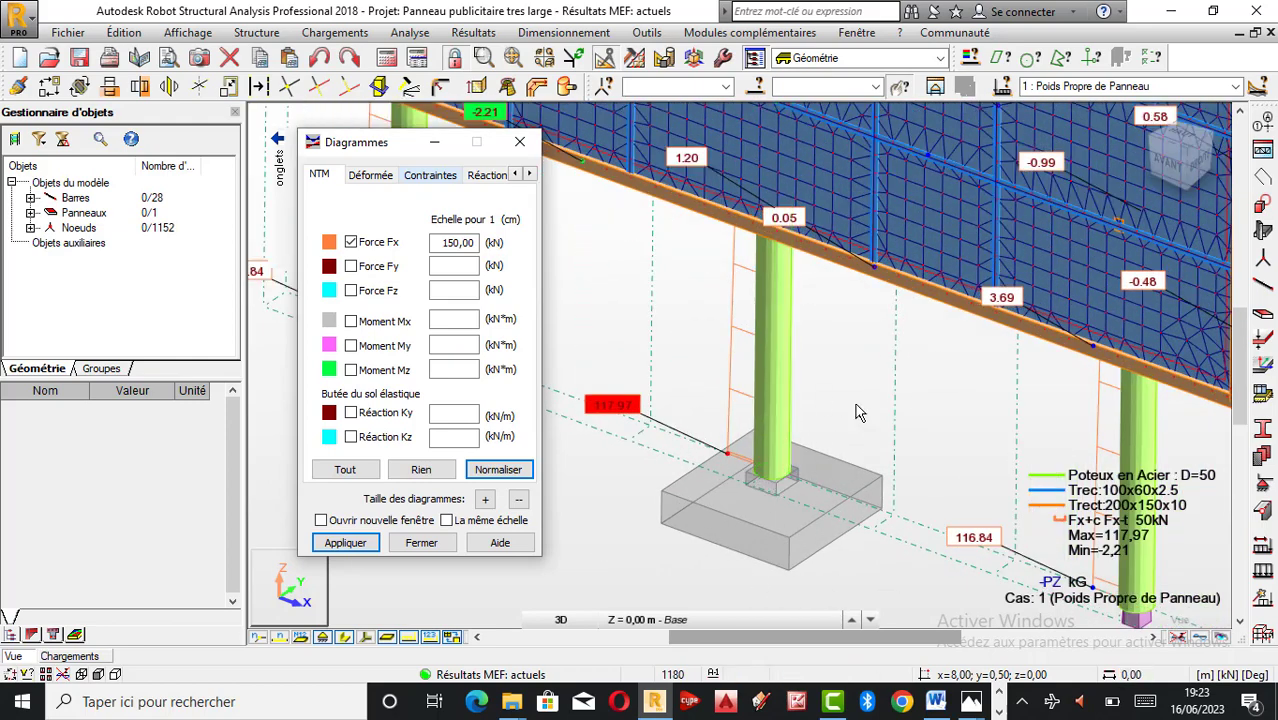
scroll(723, 484, "down", 2)
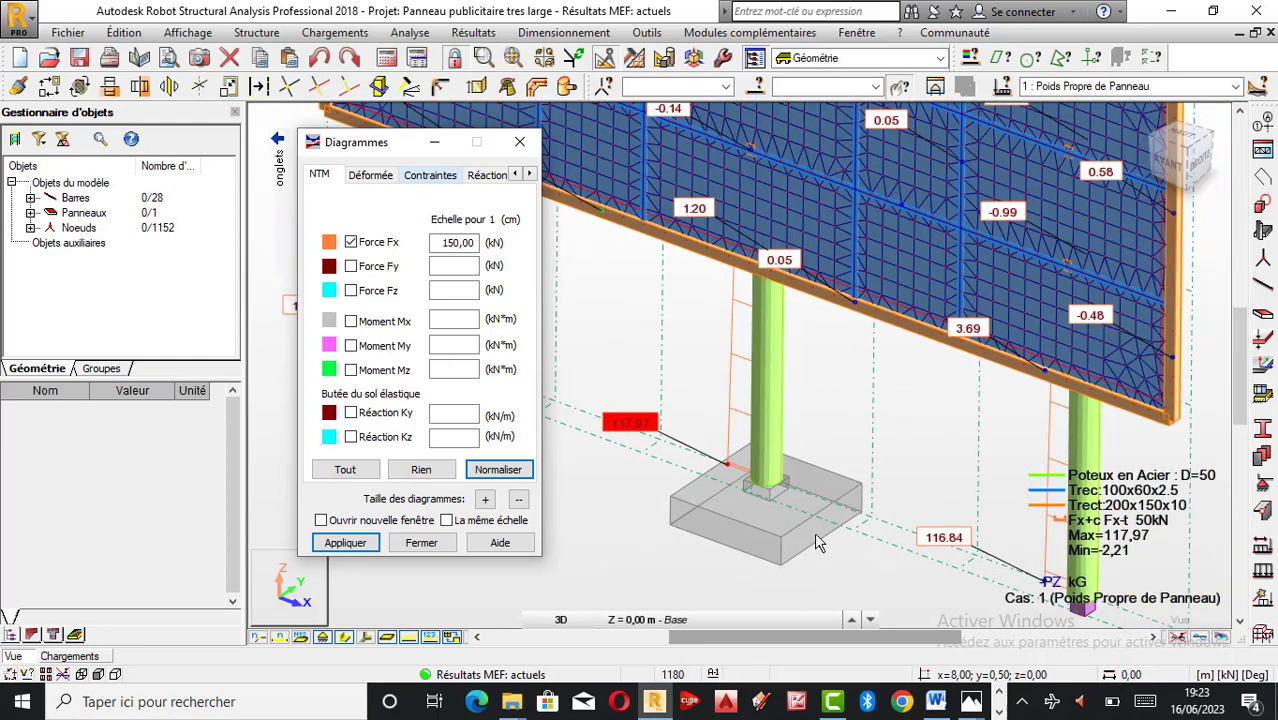
scroll(766, 521, "up", 1)
scroll(733, 511, "down", 2)
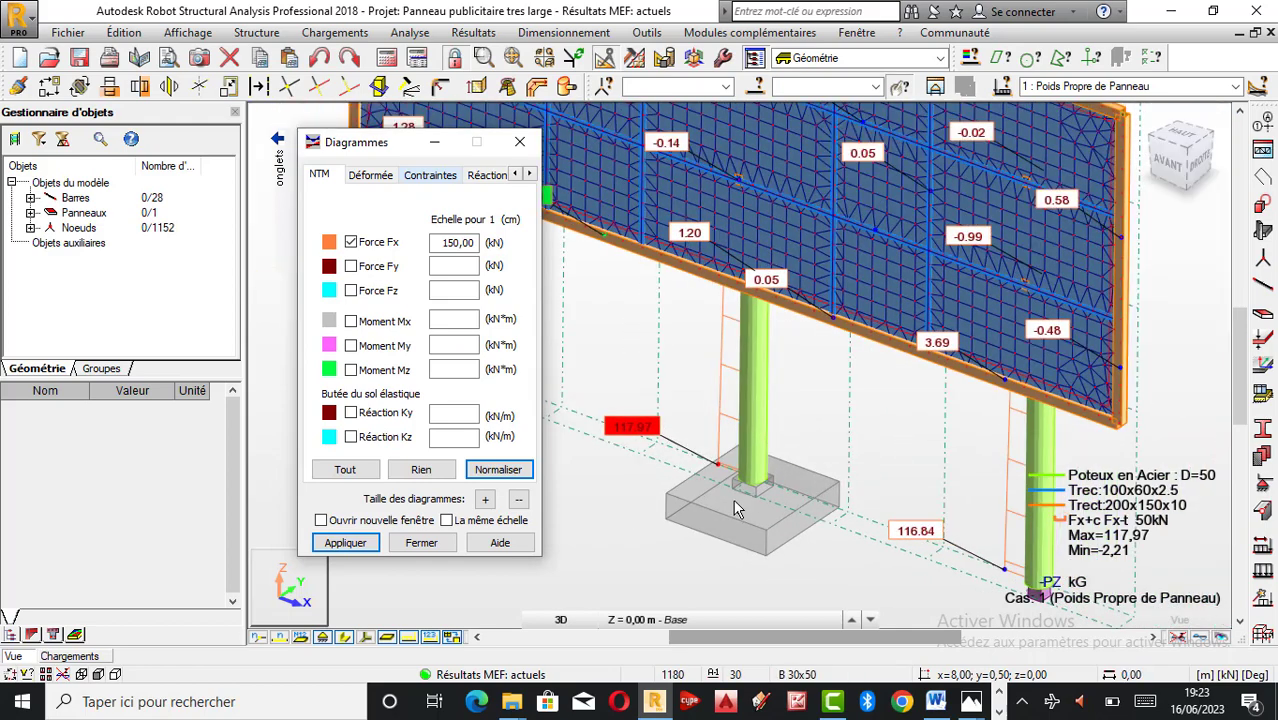
Display the Fy force diagram instead of Fx and examine its values at the post bases and along the frame.
left_click(368, 268)
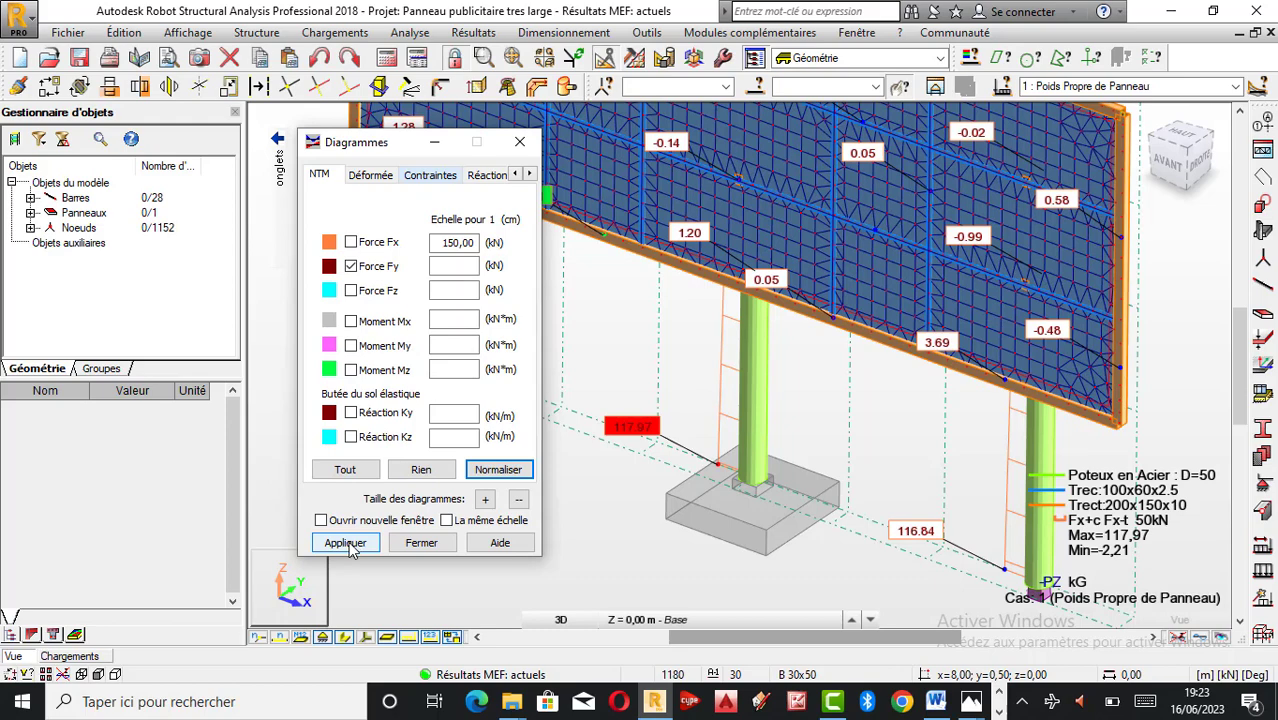
left_click(345, 543)
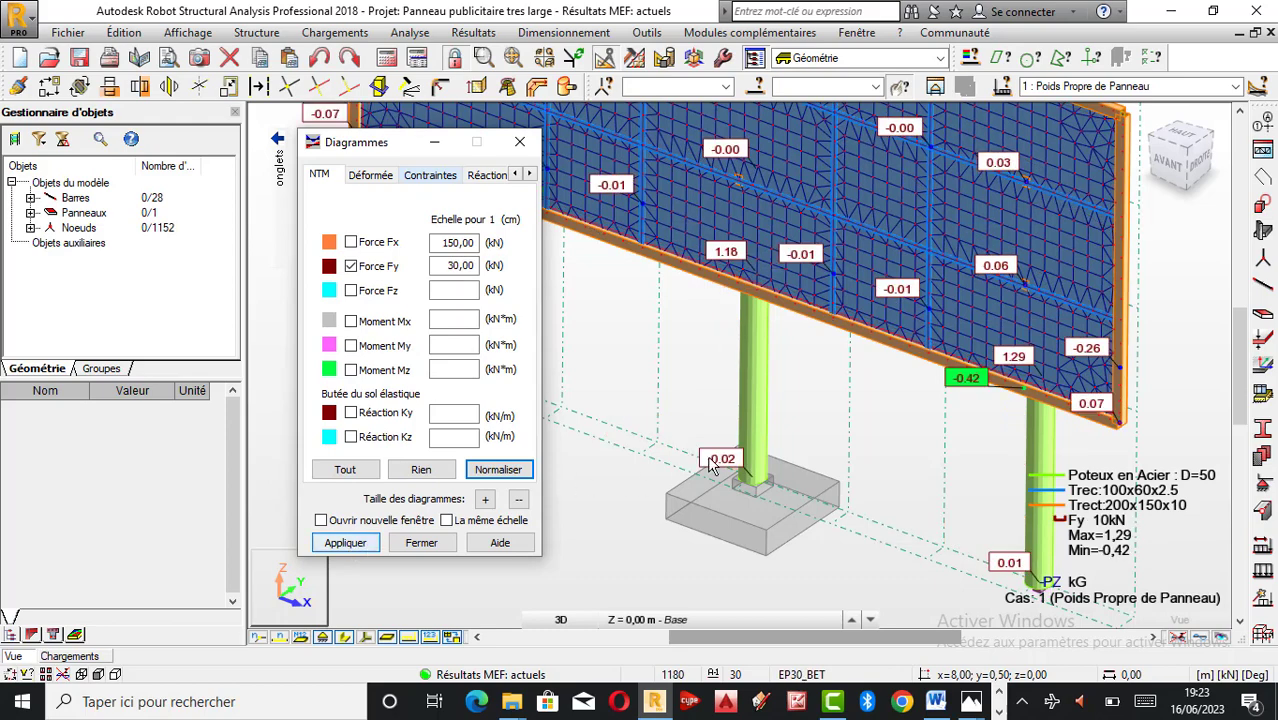
scroll(710, 465, "down", 4)
scroll(680, 370, "up", 2)
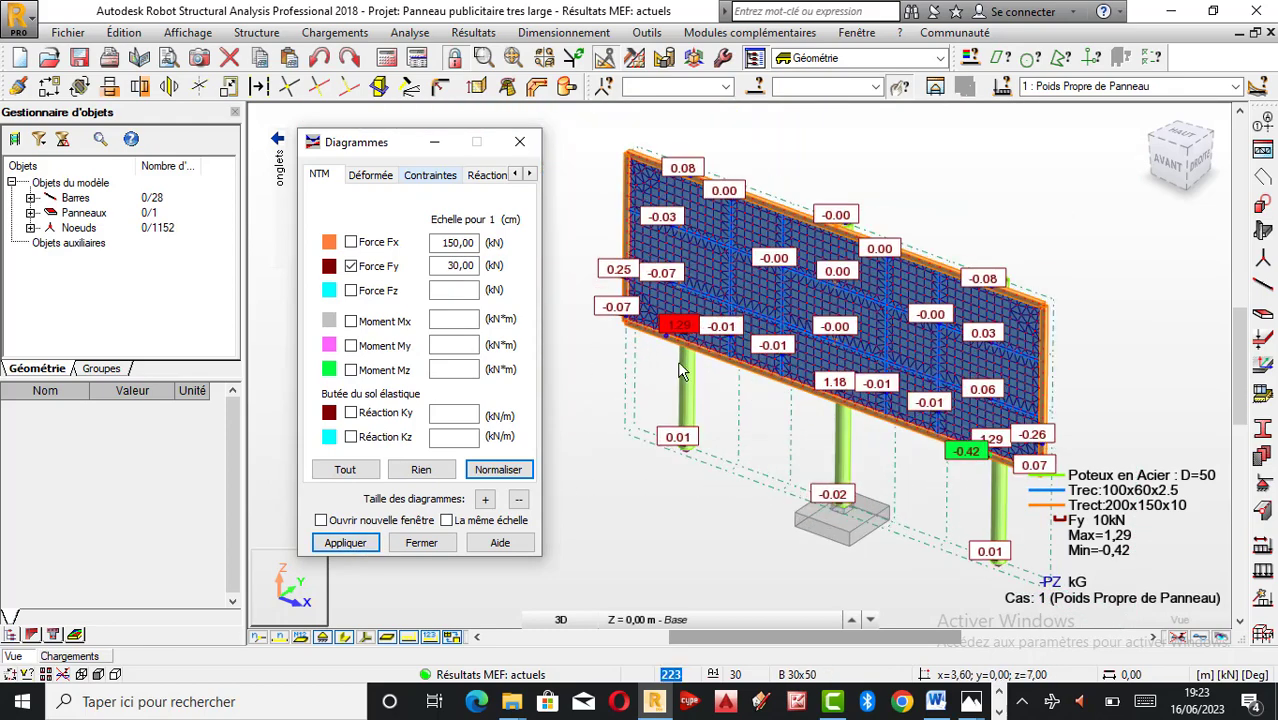
scroll(680, 370, "up", 1)
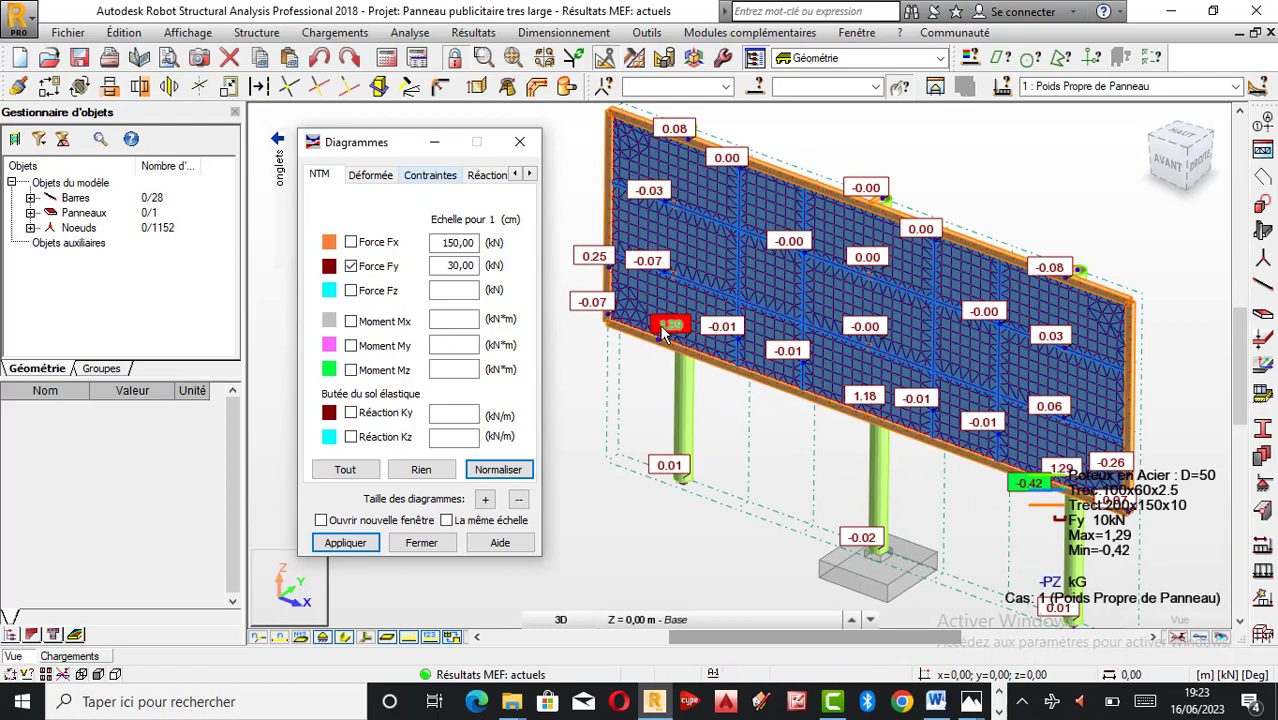
scroll(665, 333, "up", 1)
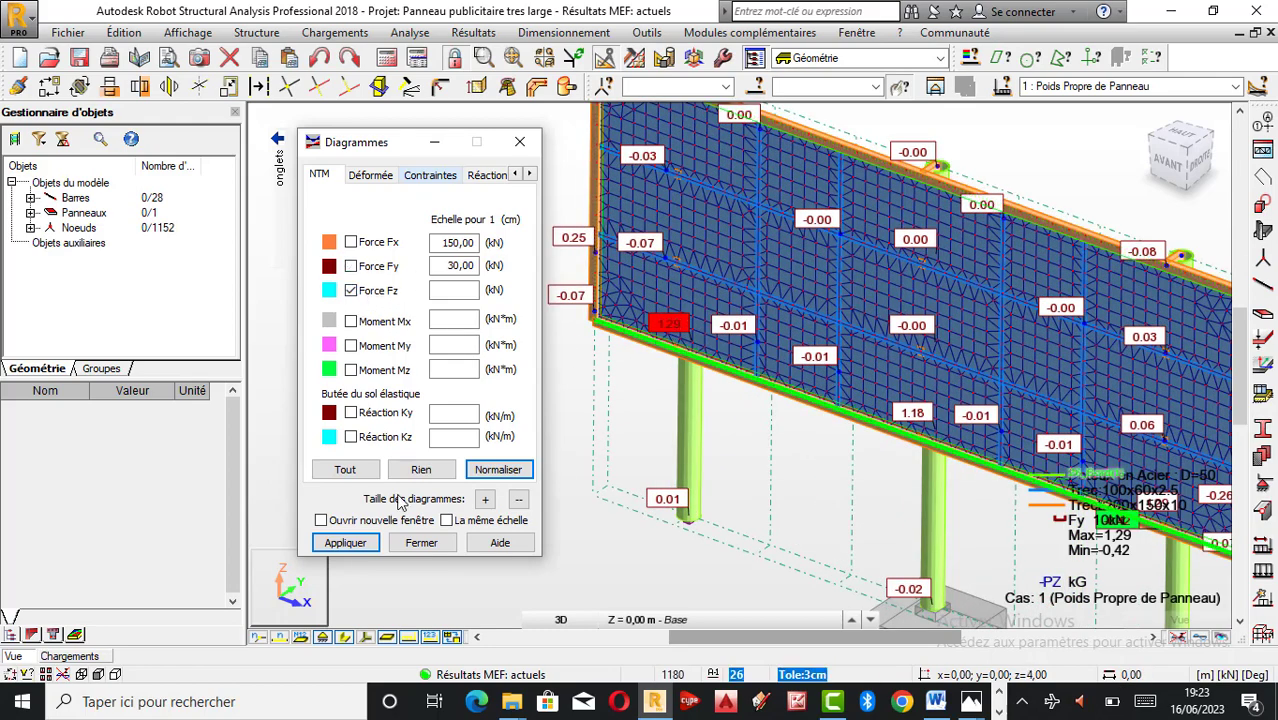
Display the Fz force diagram instead of Fy and examine its values across the whole billboard.
left_click(345, 542)
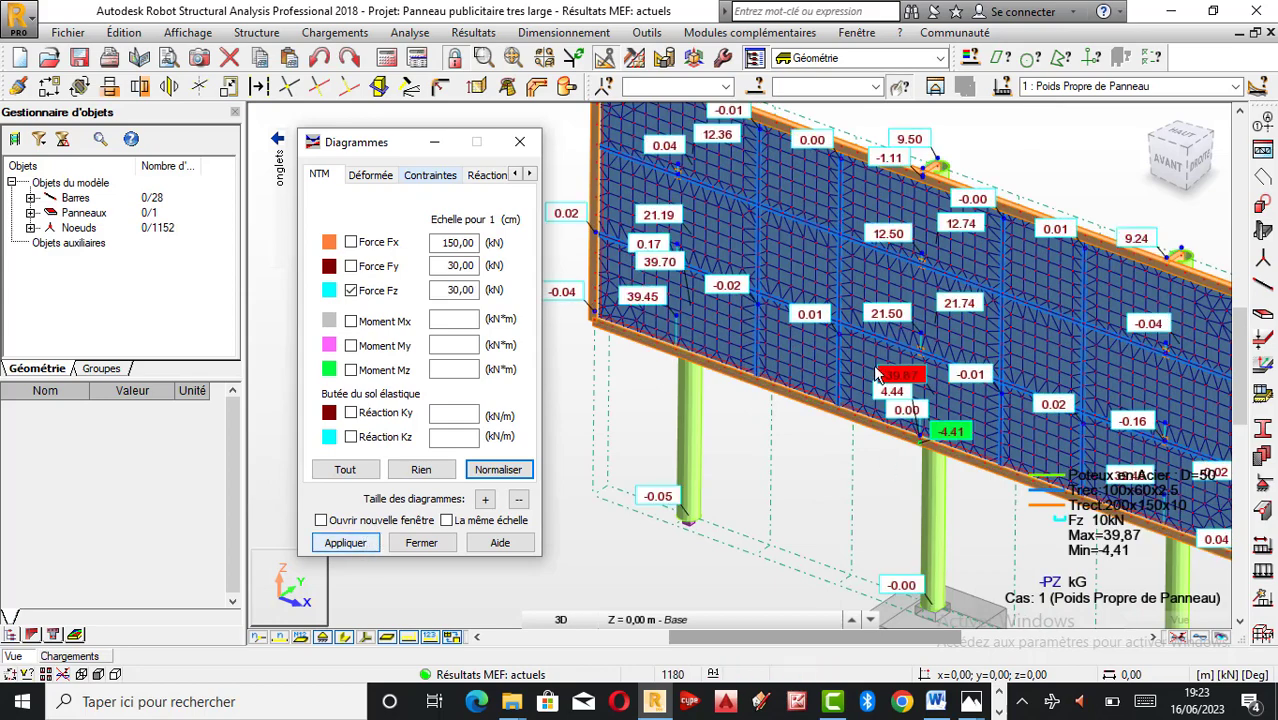
scroll(876, 375, "down", 2)
scroll(860, 365, "up", 2)
scroll(840, 355, "down", 2)
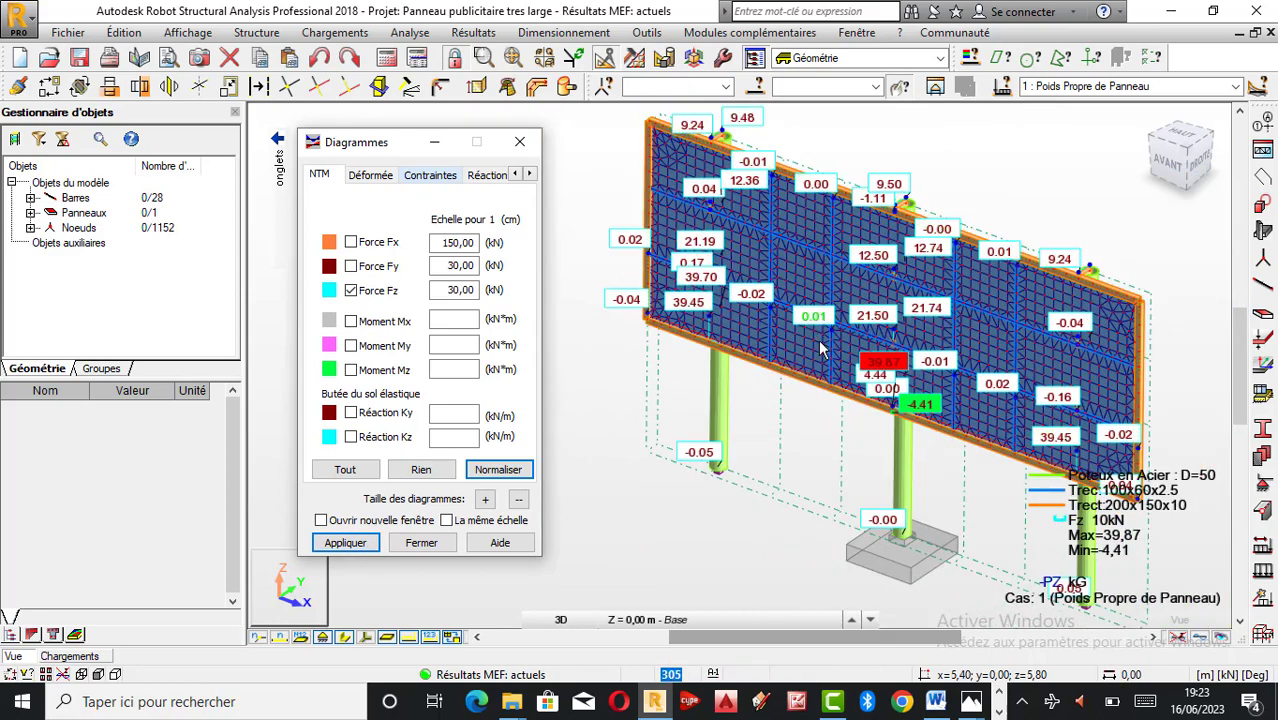
left_click(727, 86)
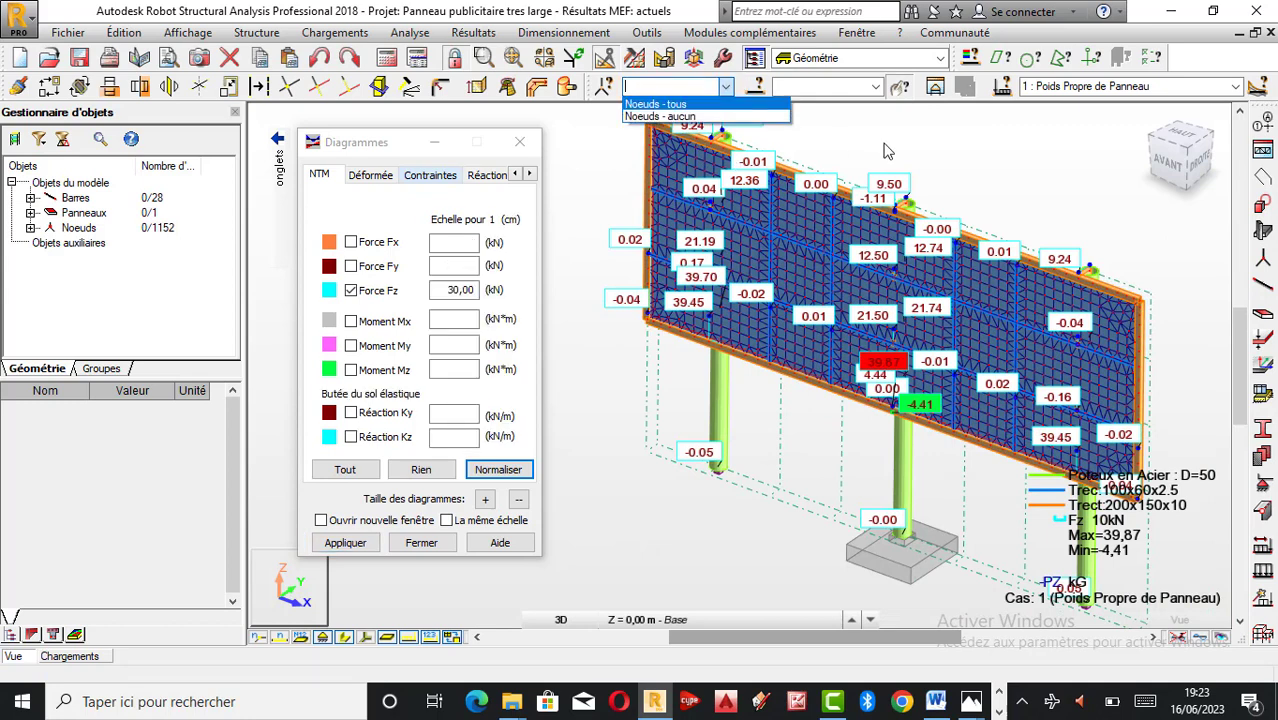
left_click(875, 87)
left_click(875, 87)
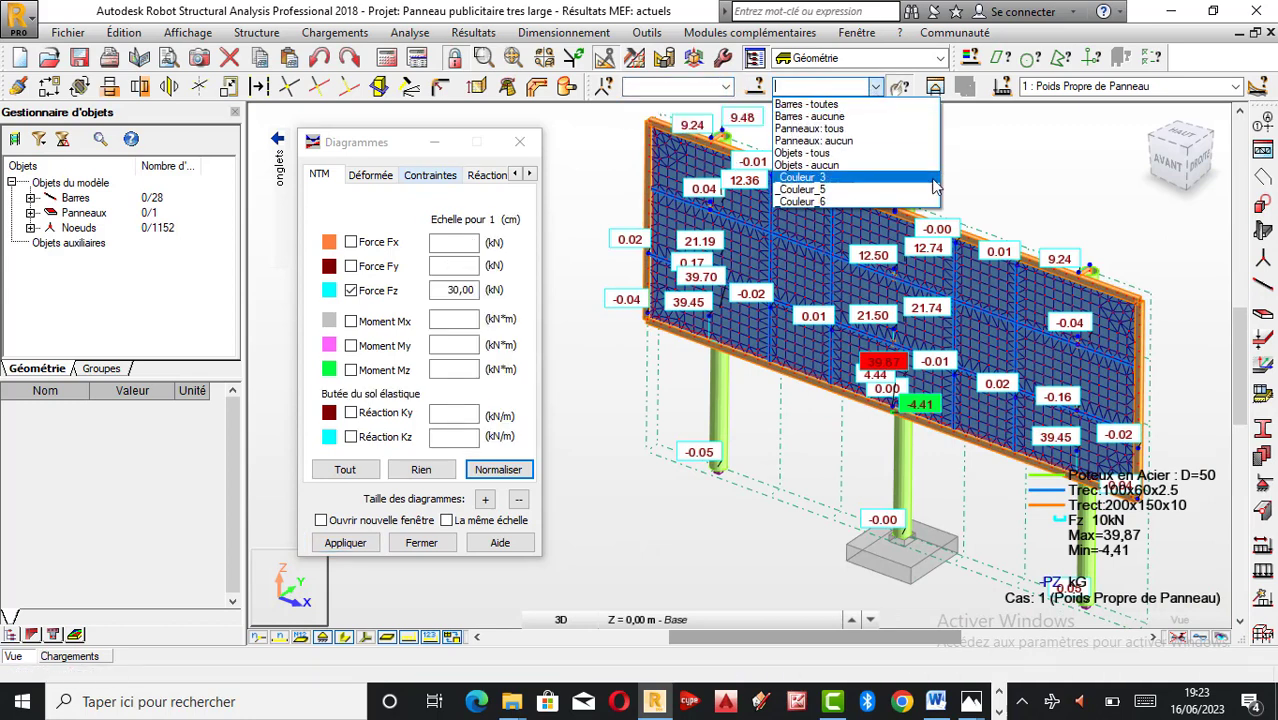
left_click(1007, 177)
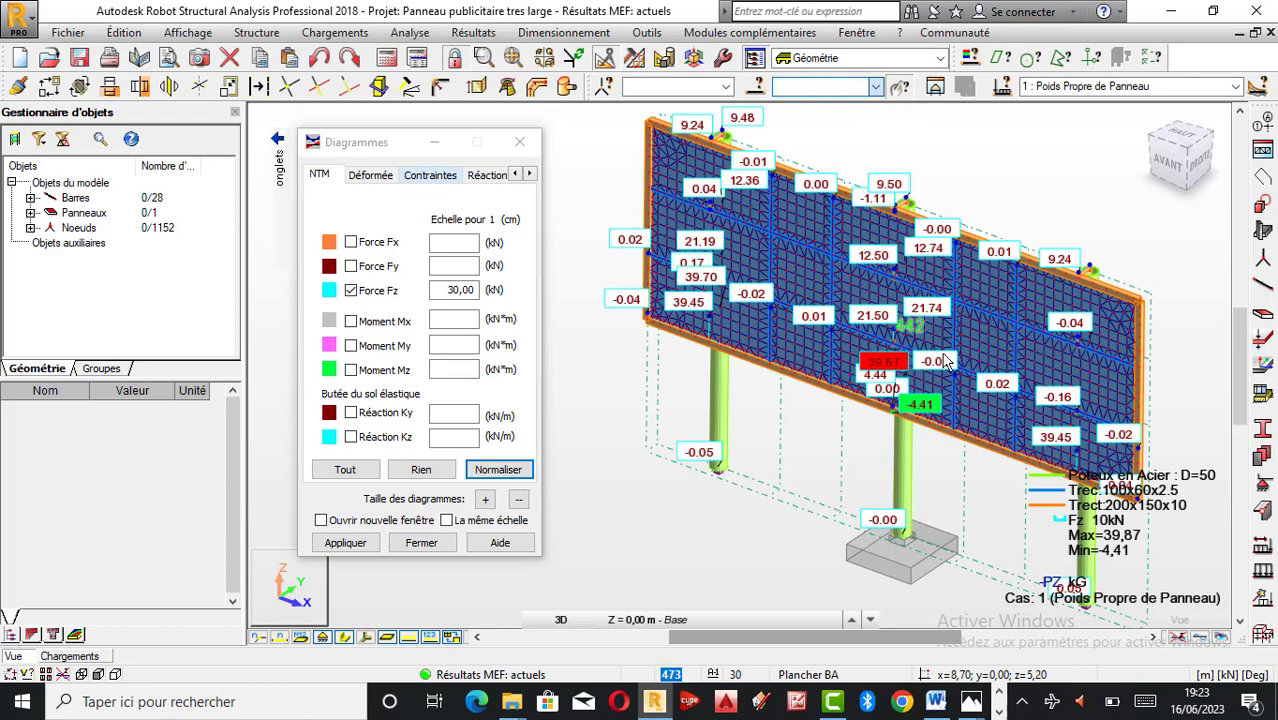
Replace the Fz diagram with the Mx, My and Mz moment diagrams and examine their values on the posts and frame.
left_click(378, 300)
left_click(378, 302)
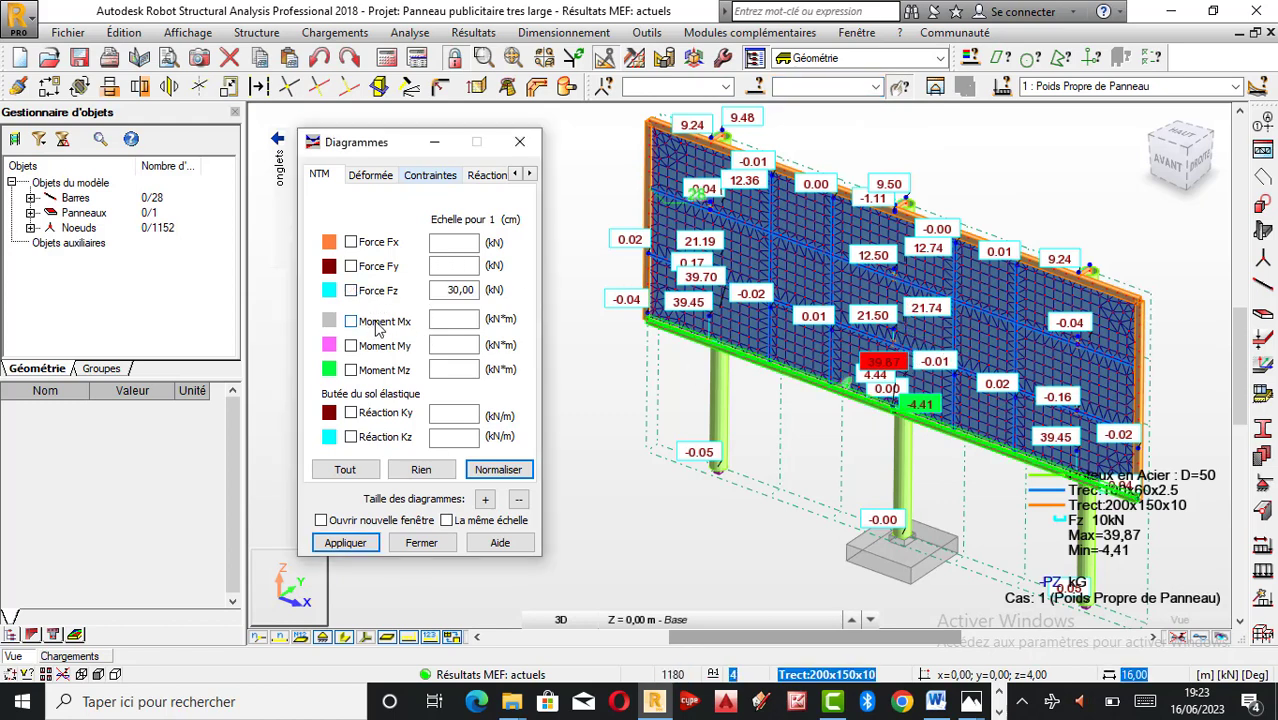
left_click(378, 372)
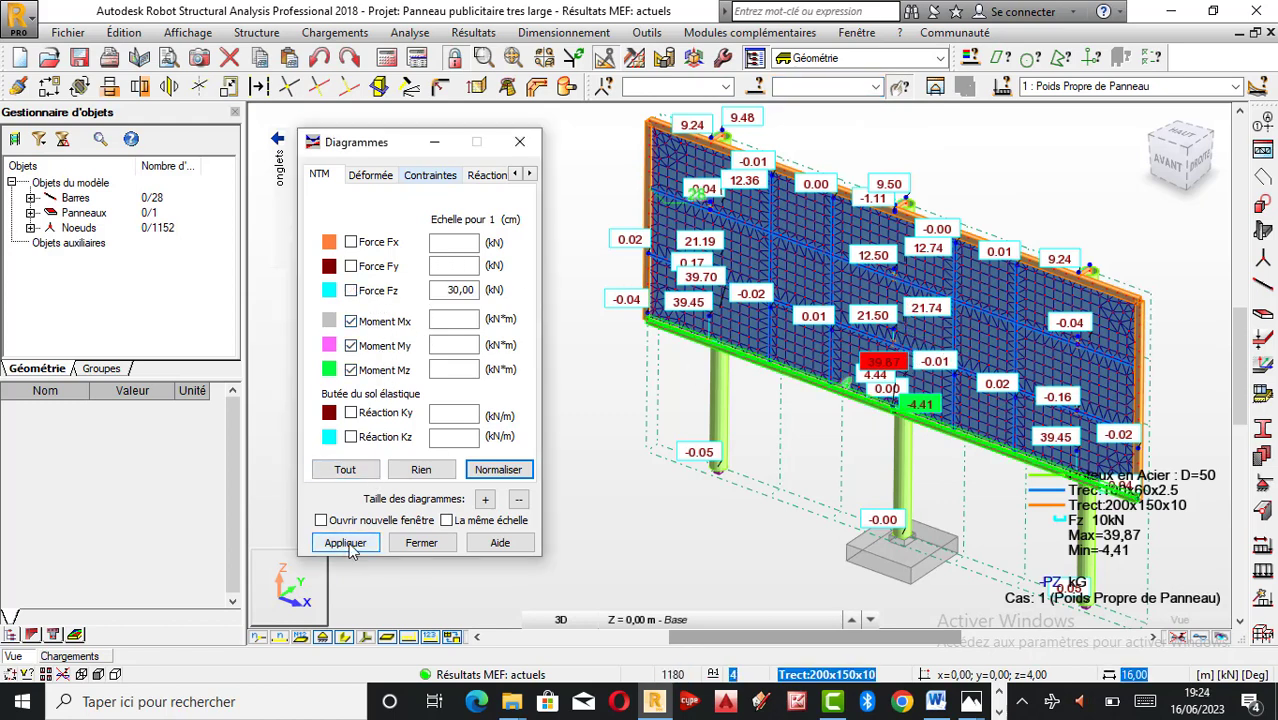
left_click(345, 542)
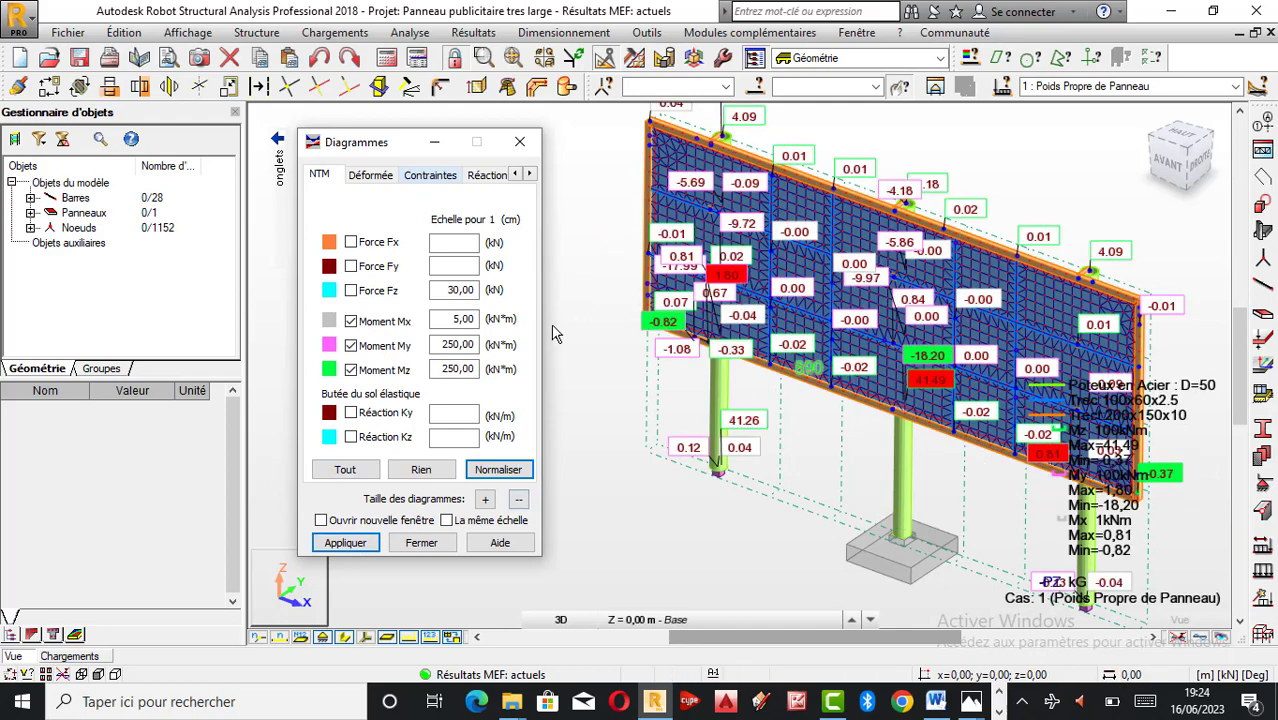
scroll(710, 290, "up", 1)
scroll(1048, 484, "down", 3)
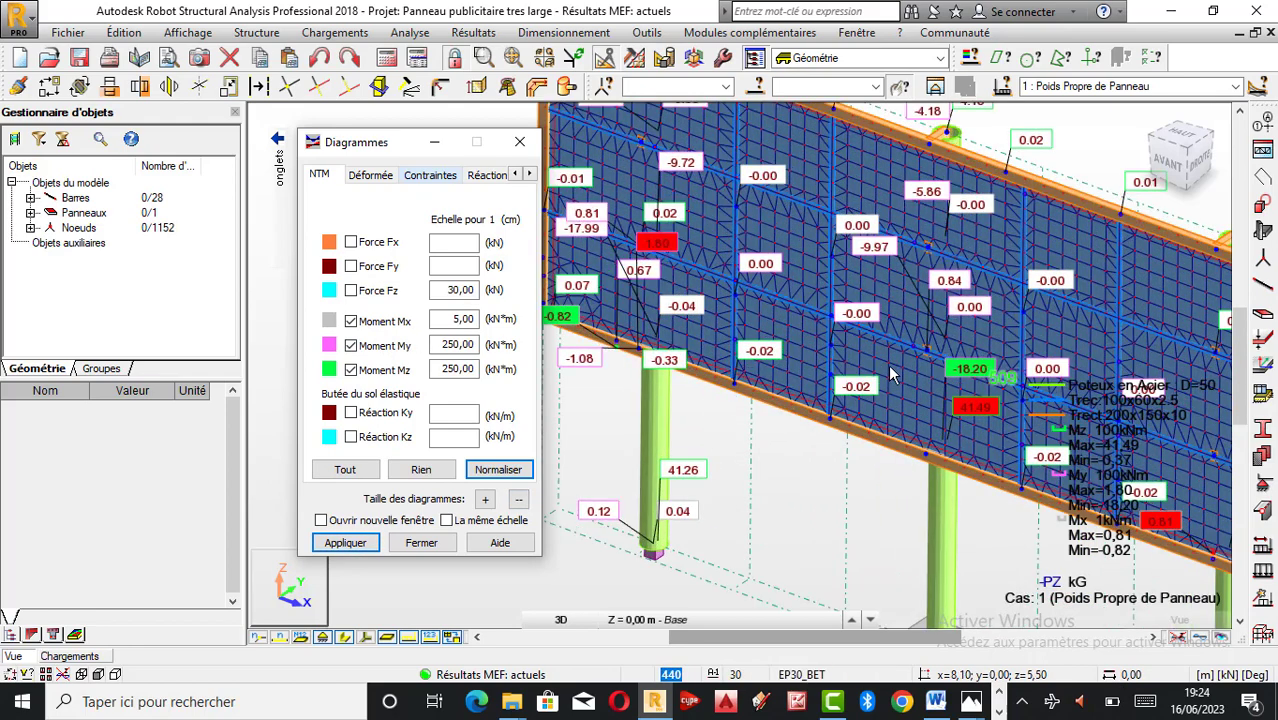
scroll(1048, 484, "up", 1)
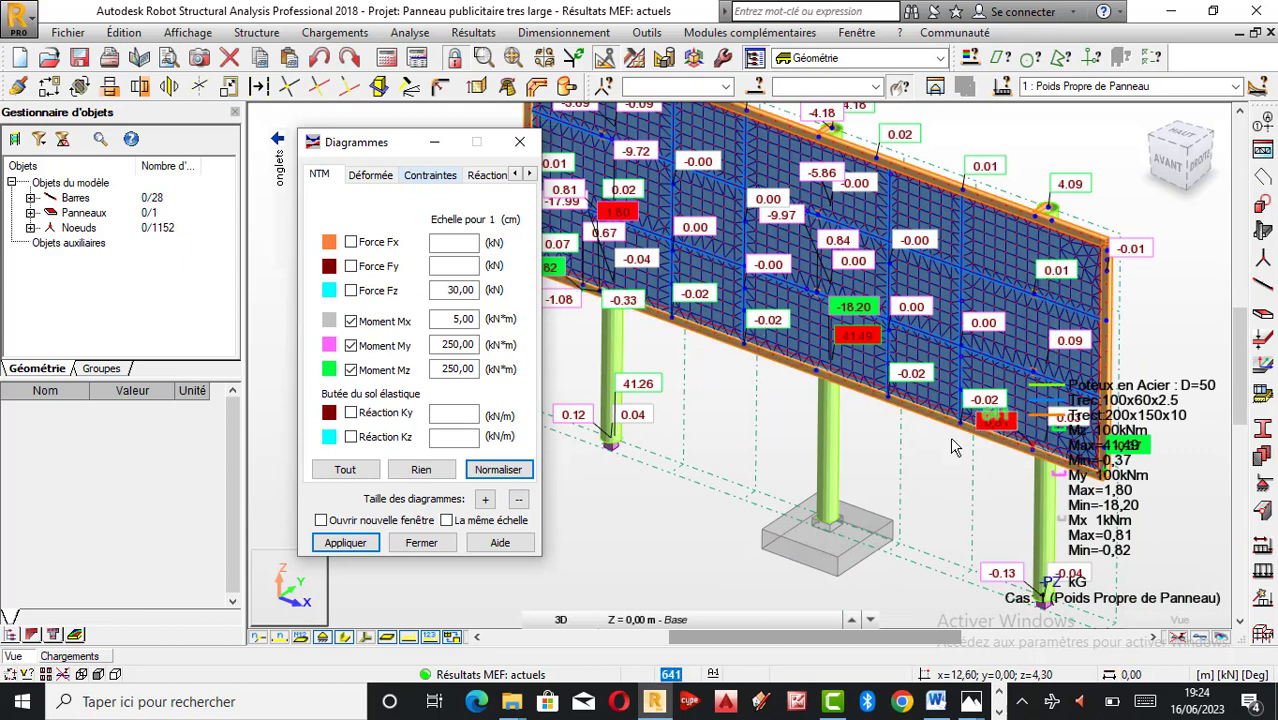
Turn off the Mx, My and Mz moment diagrams and display the Fx force diagram on the bars again.
left_click(383, 324)
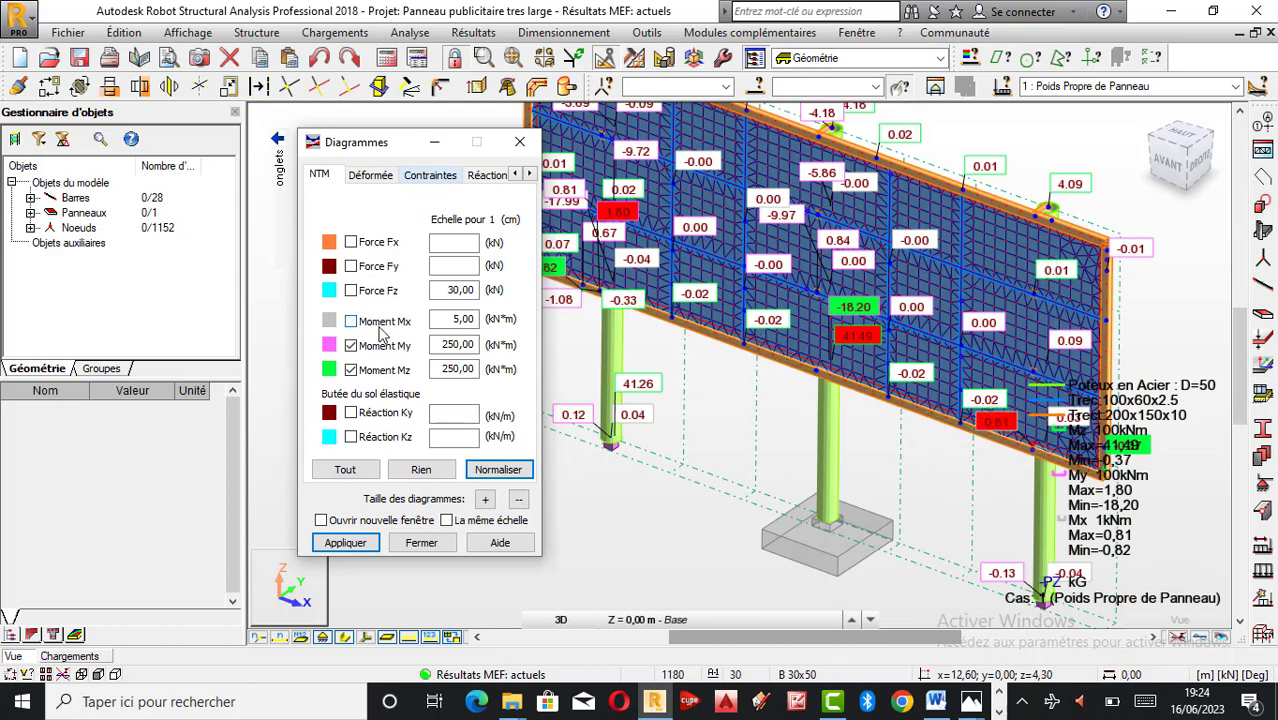
left_click(370, 372)
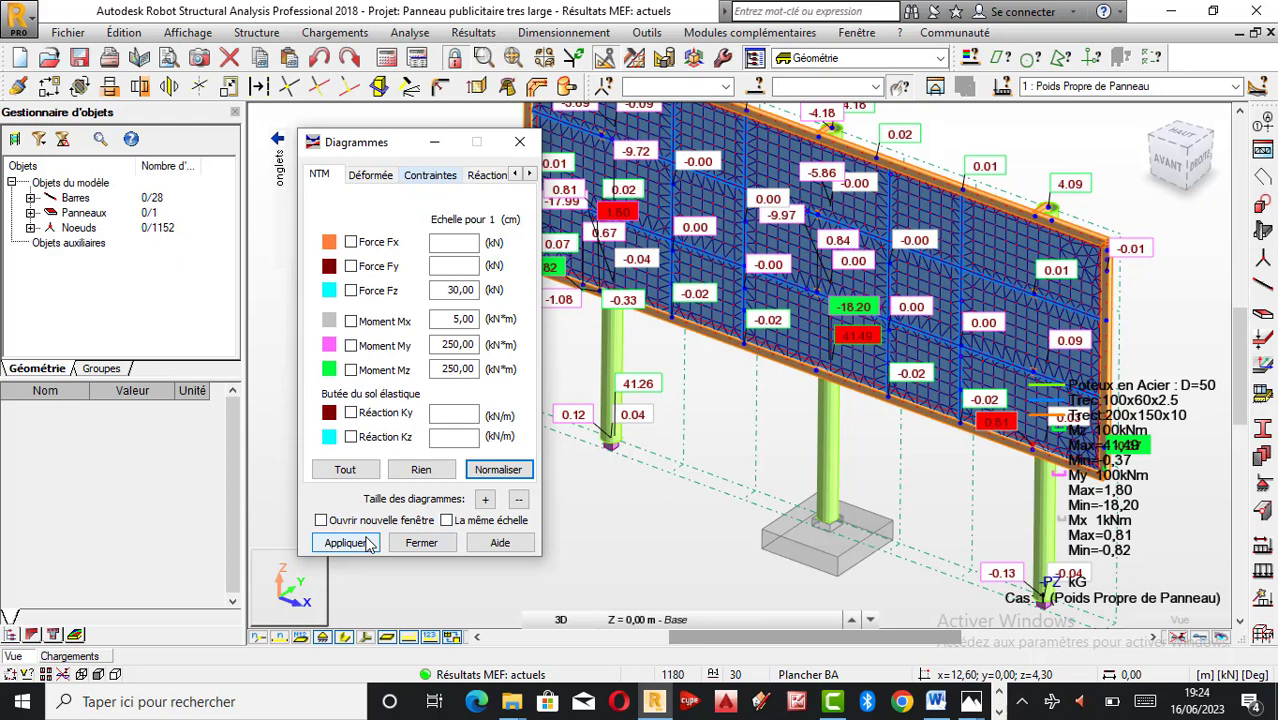
left_click(369, 543)
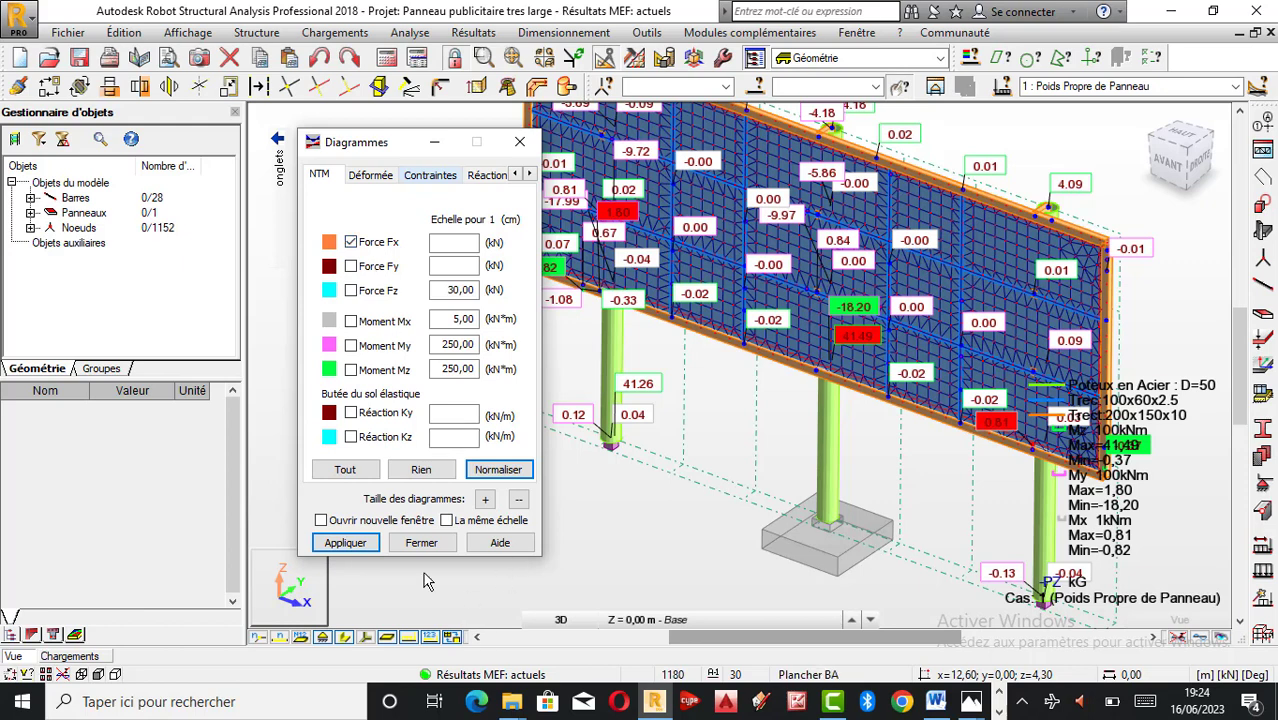
left_click(362, 549)
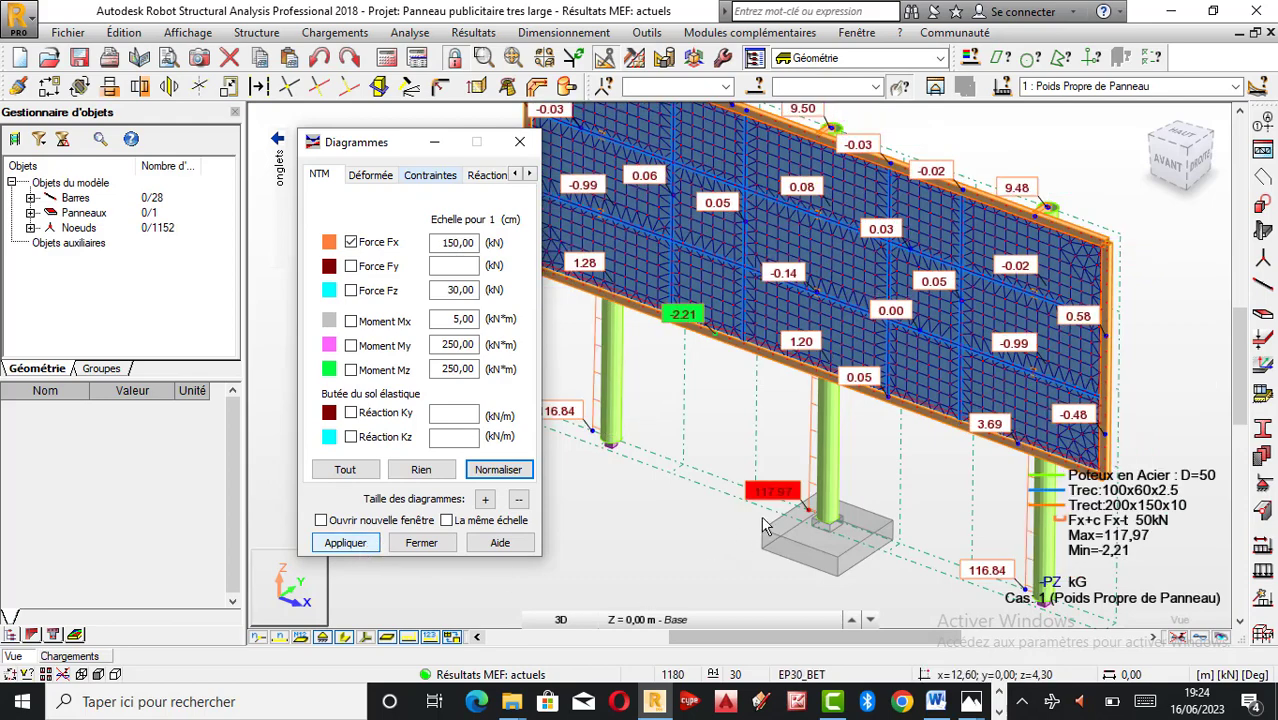
Examine the Fx values at the three post bases and around the footing under the middle post.
scroll(762, 525, "down", 3)
scroll(758, 487, "up", 1)
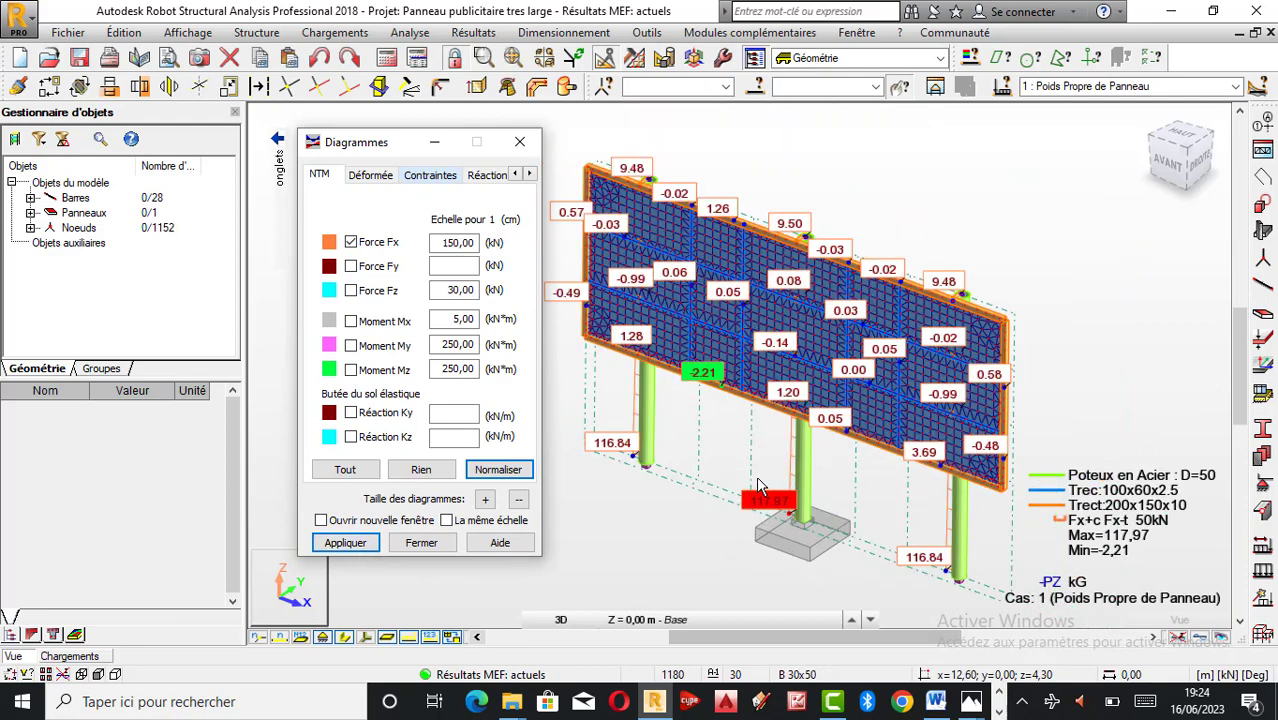
scroll(762, 550, "up", 1)
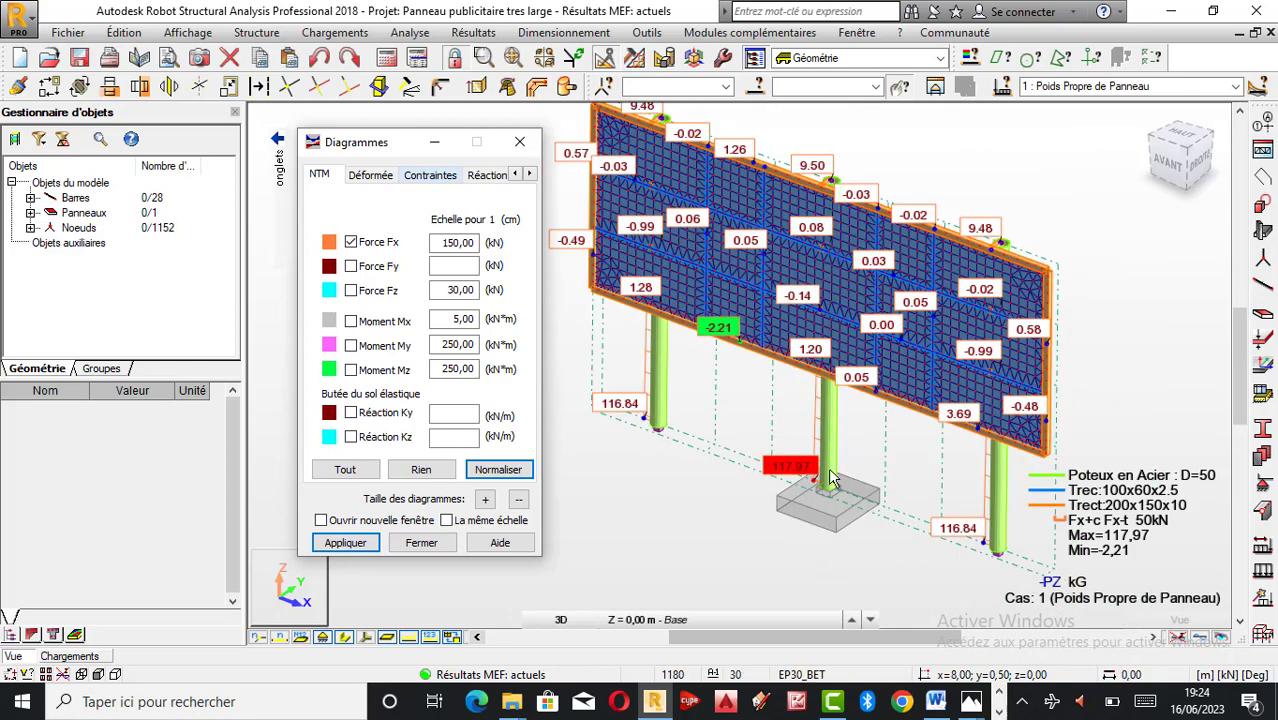
scroll(826, 495, "up", 1)
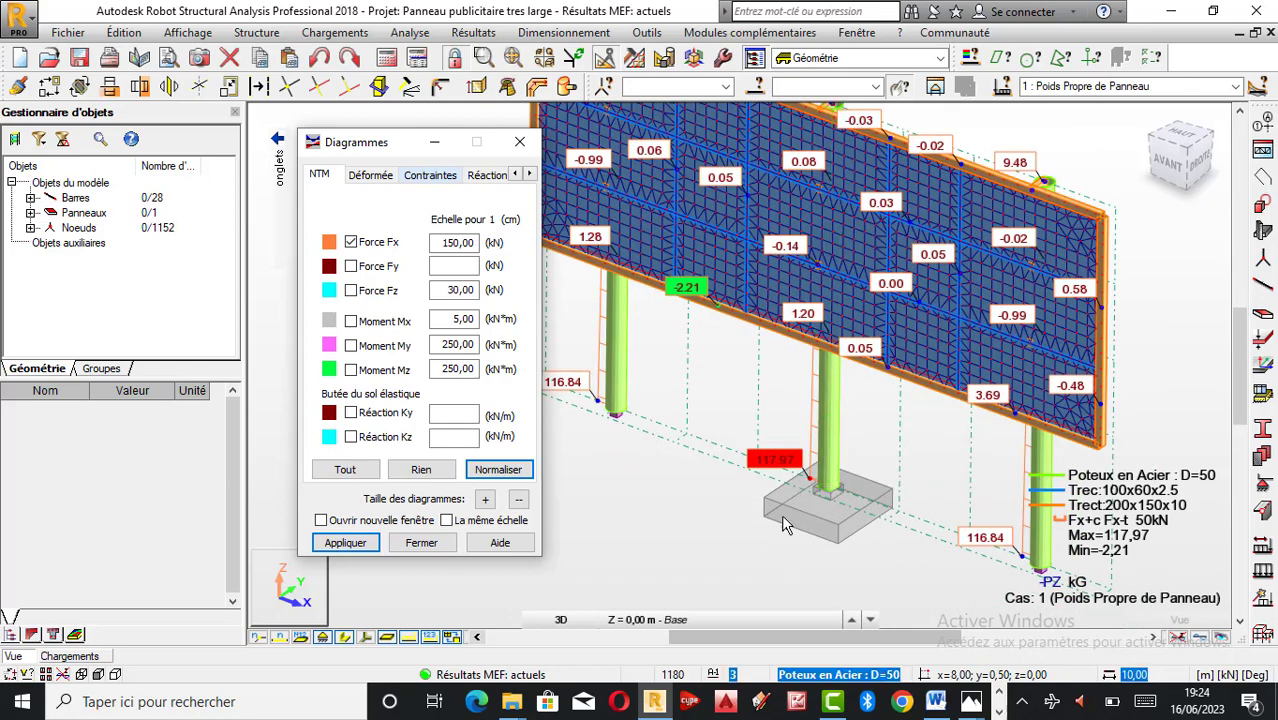
scroll(827, 515, "up", 1)
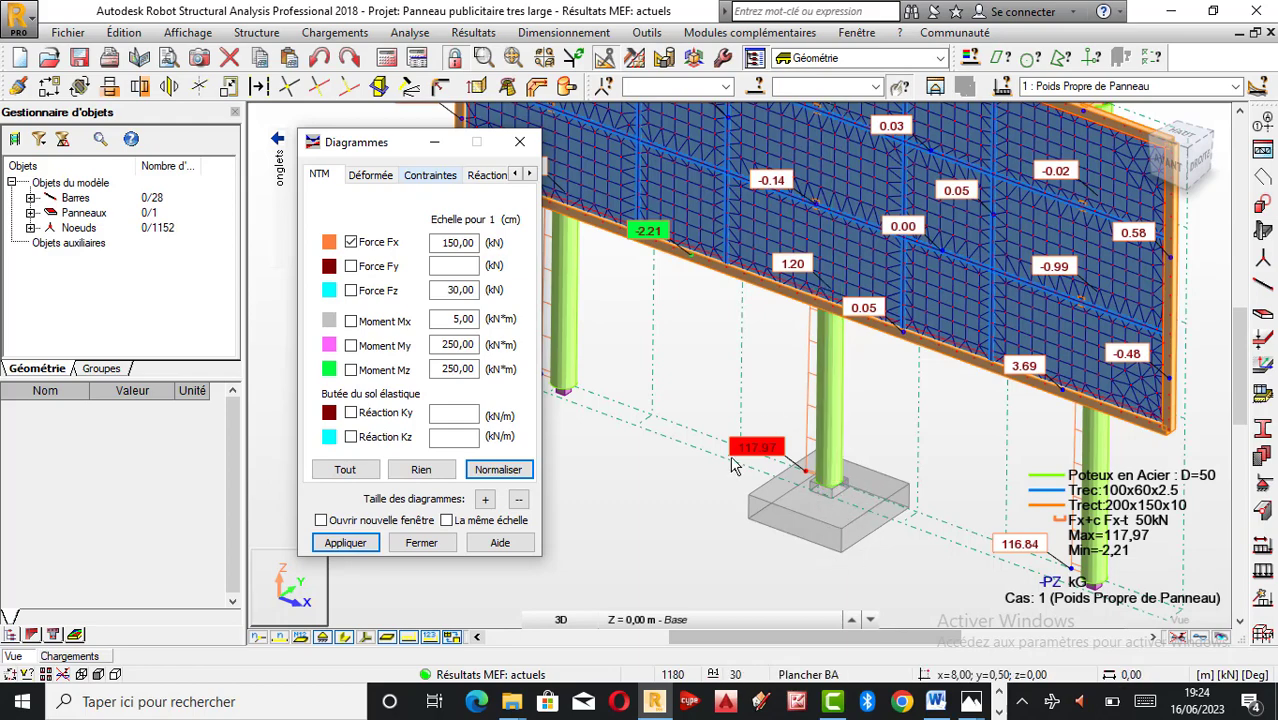
scroll(795, 485, "up", 1)
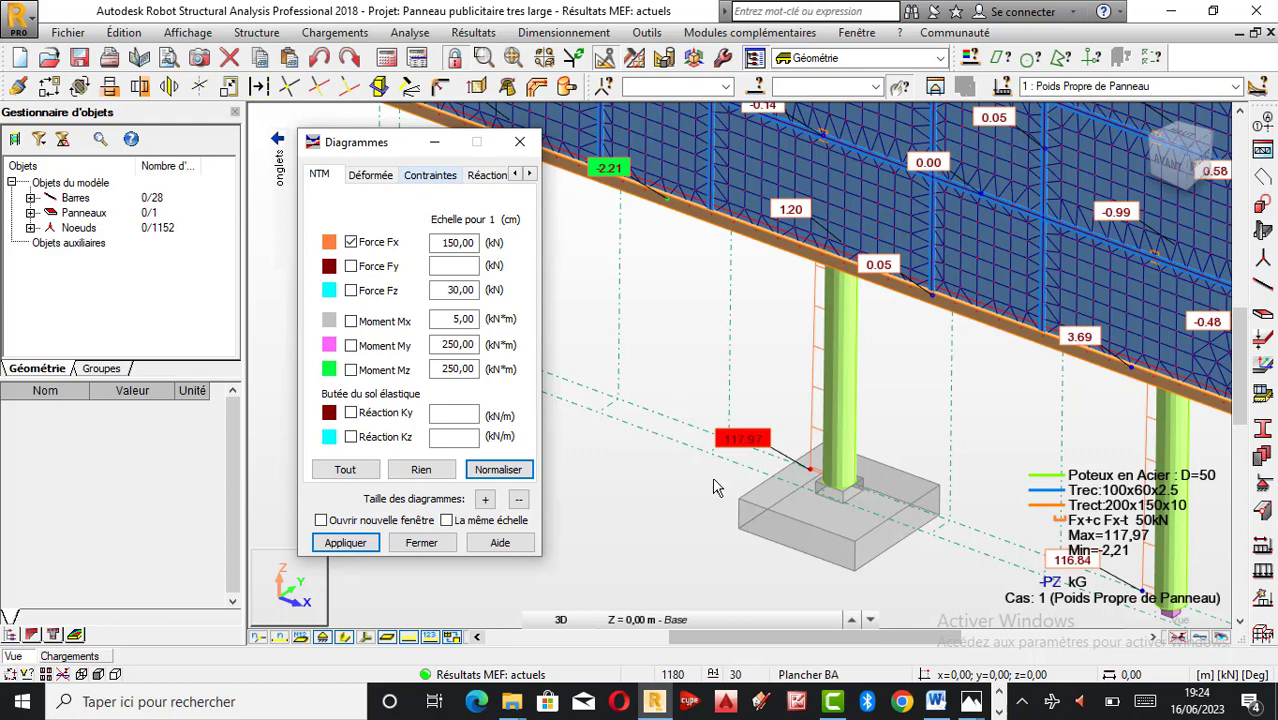
scroll(730, 520, "down", 2)
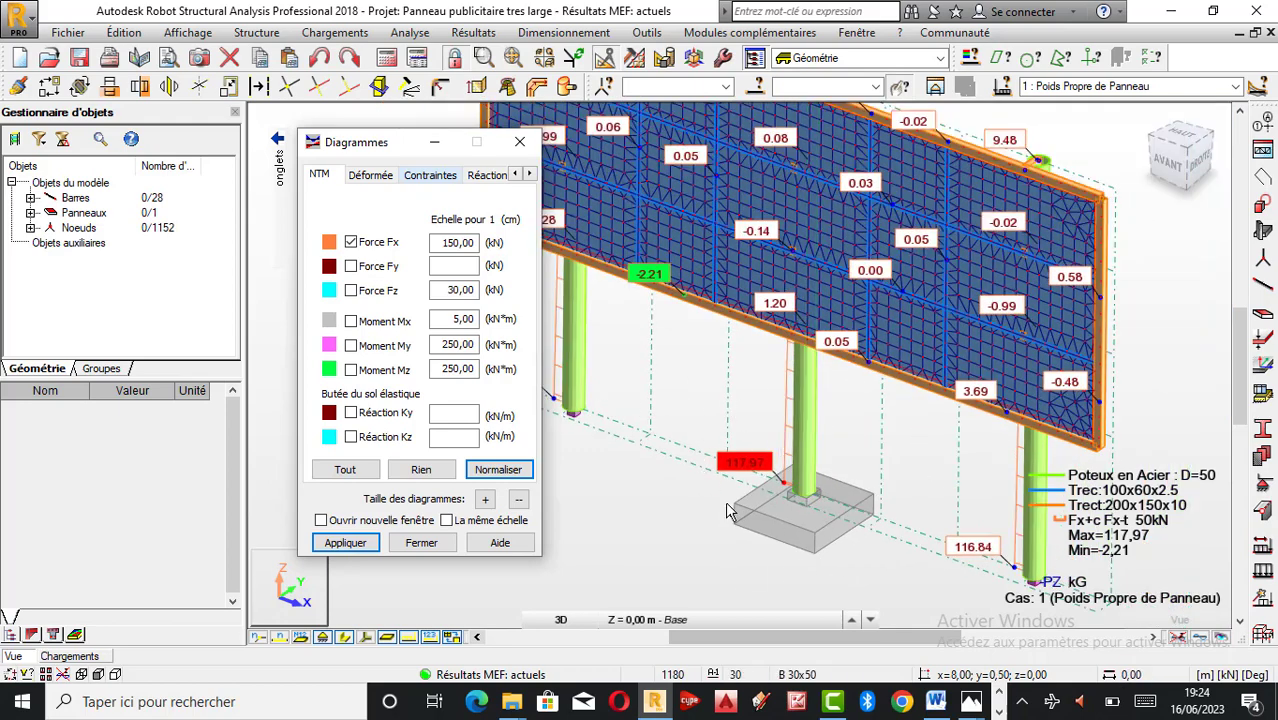
scroll(733, 518, "down", 1)
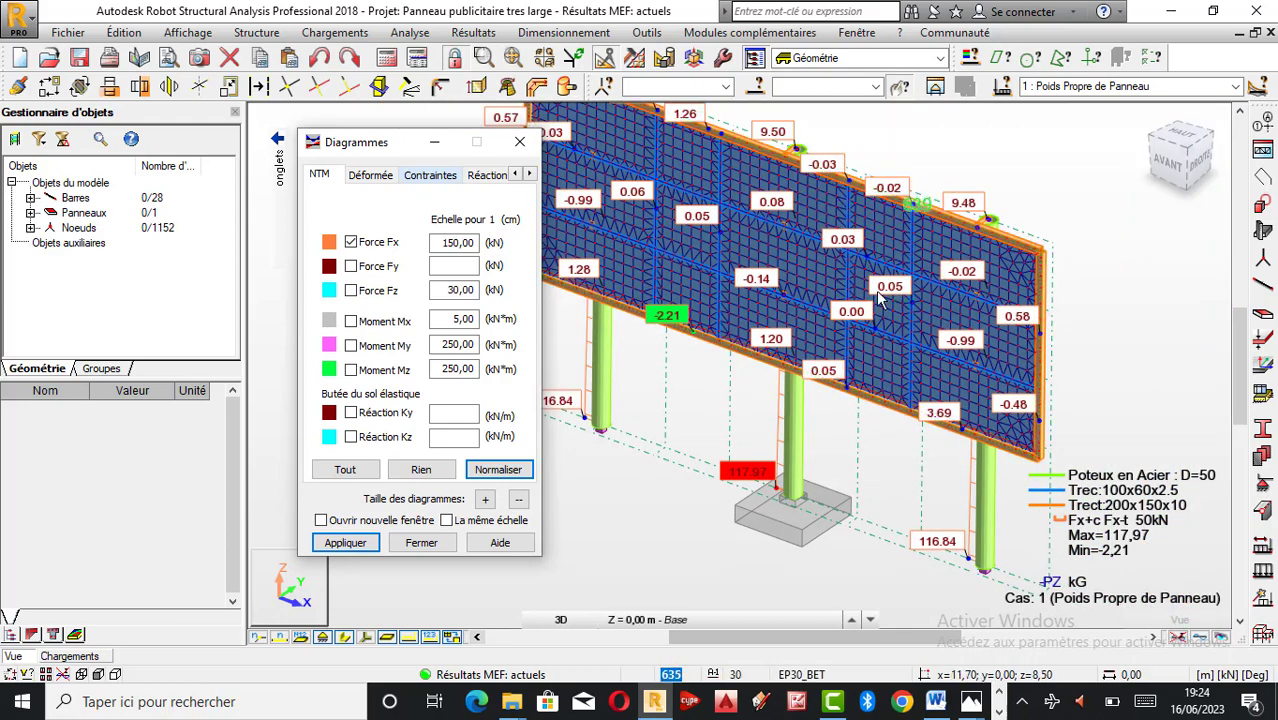
scroll(928, 340, "down", 1)
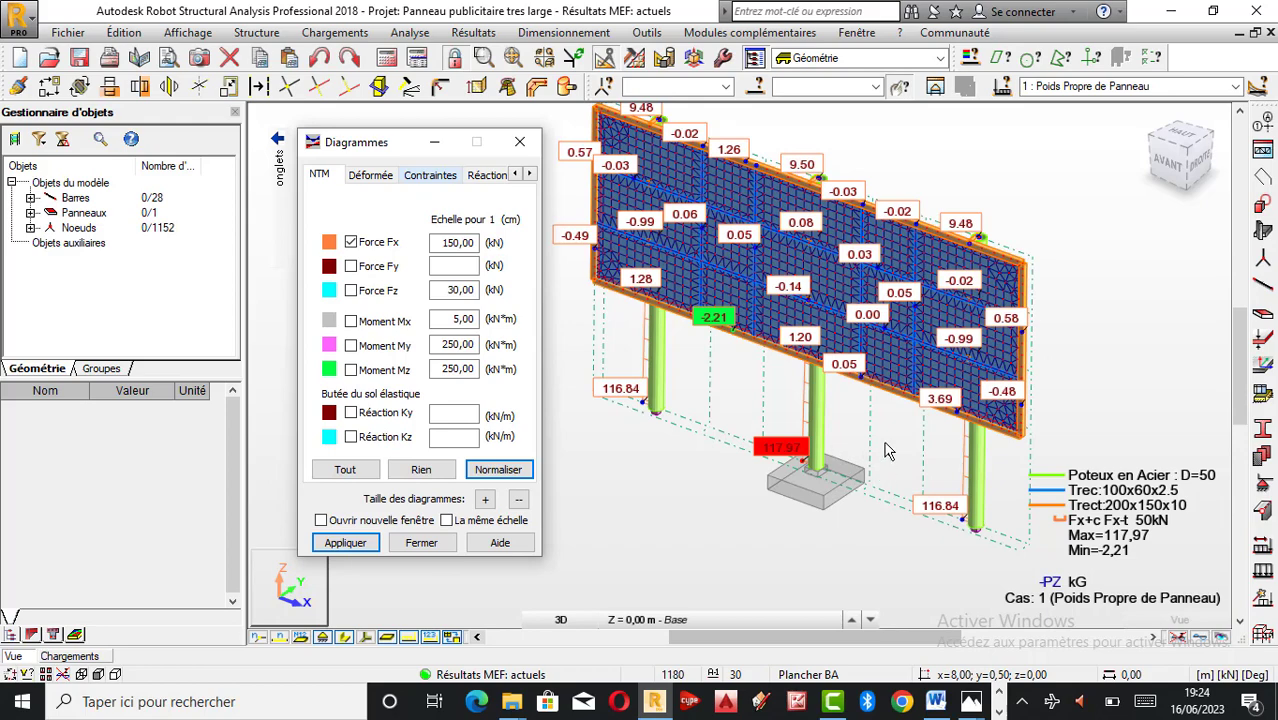
scroll(838, 462, "up", 1)
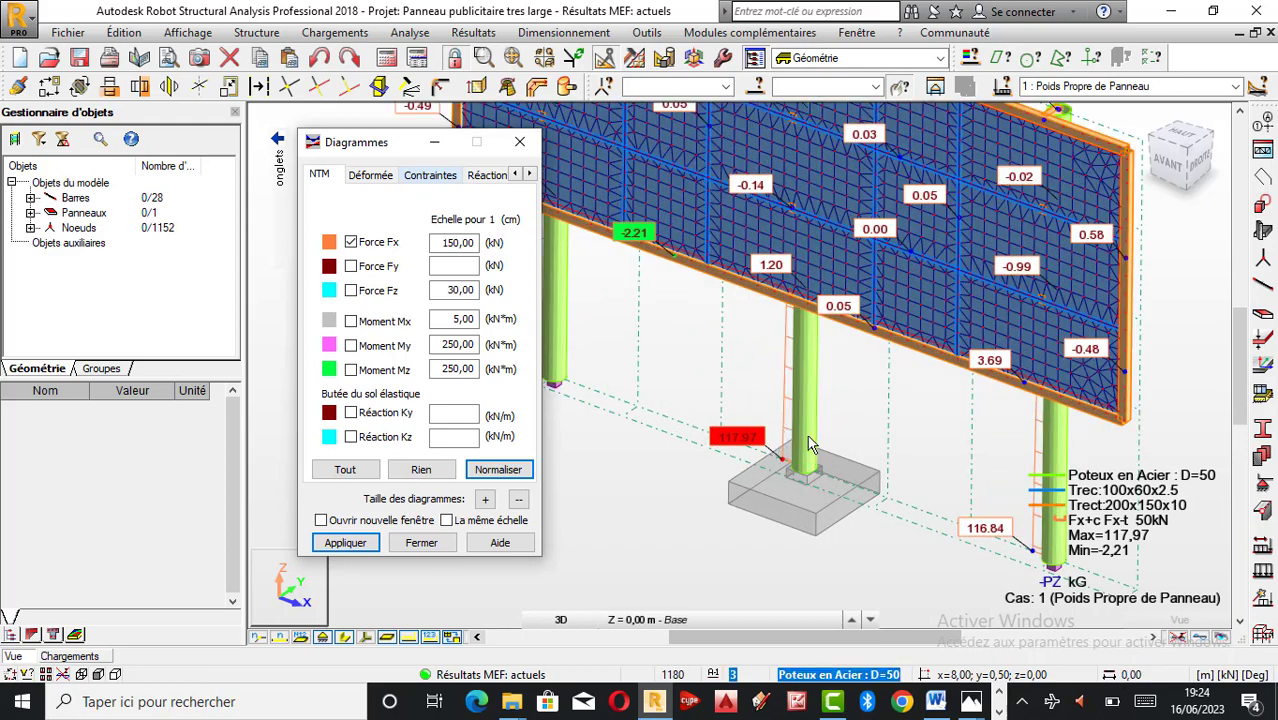
scroll(788, 450, "up", 1)
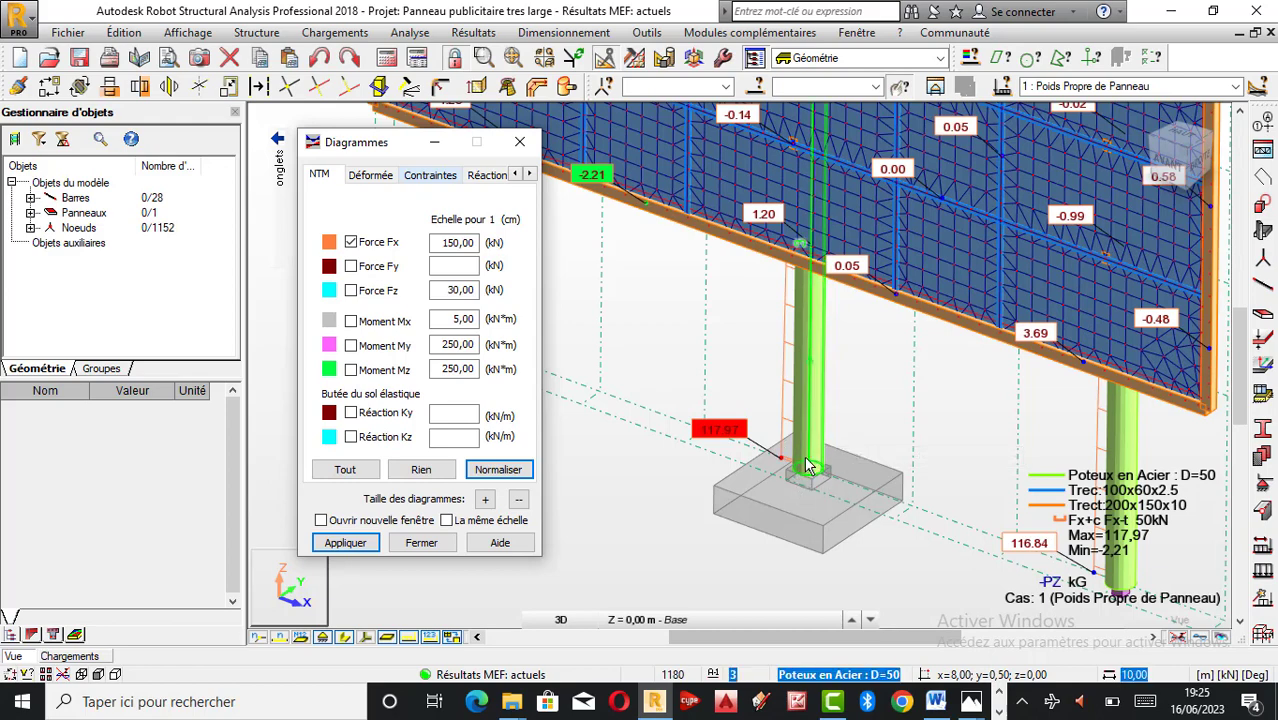
scroll(808, 466, "up", 2)
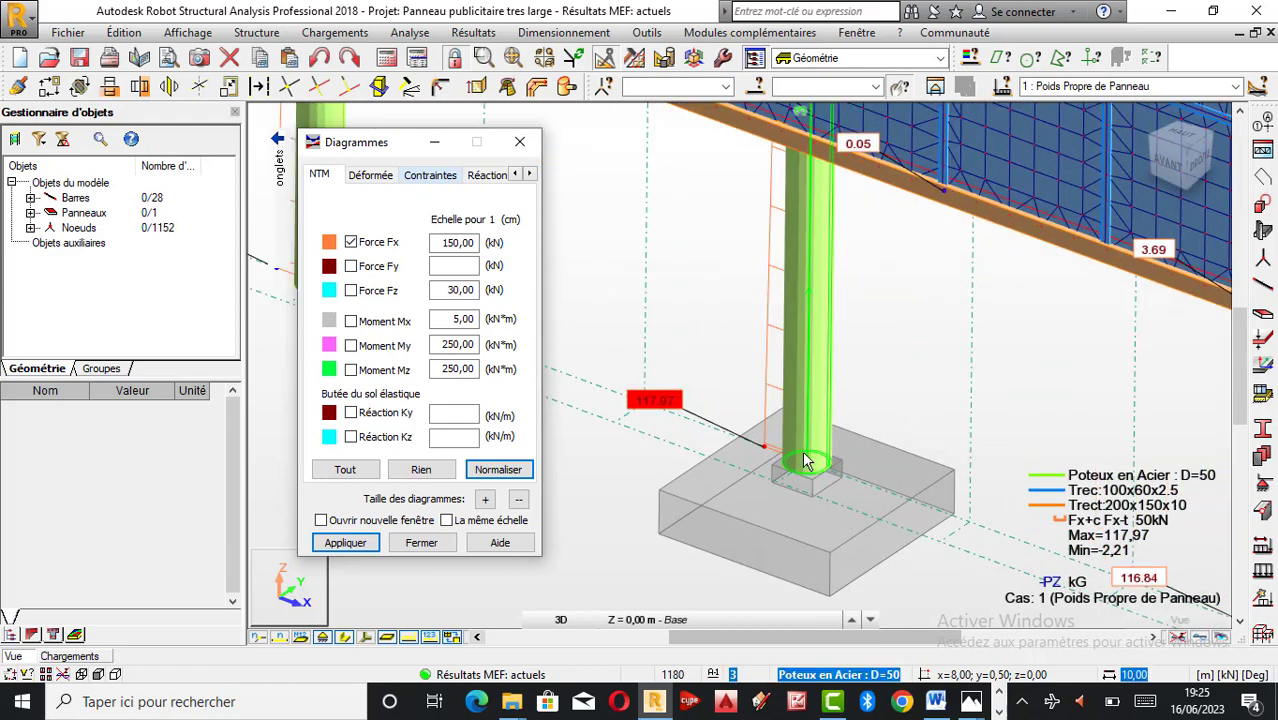
scroll(808, 462, "down", 2)
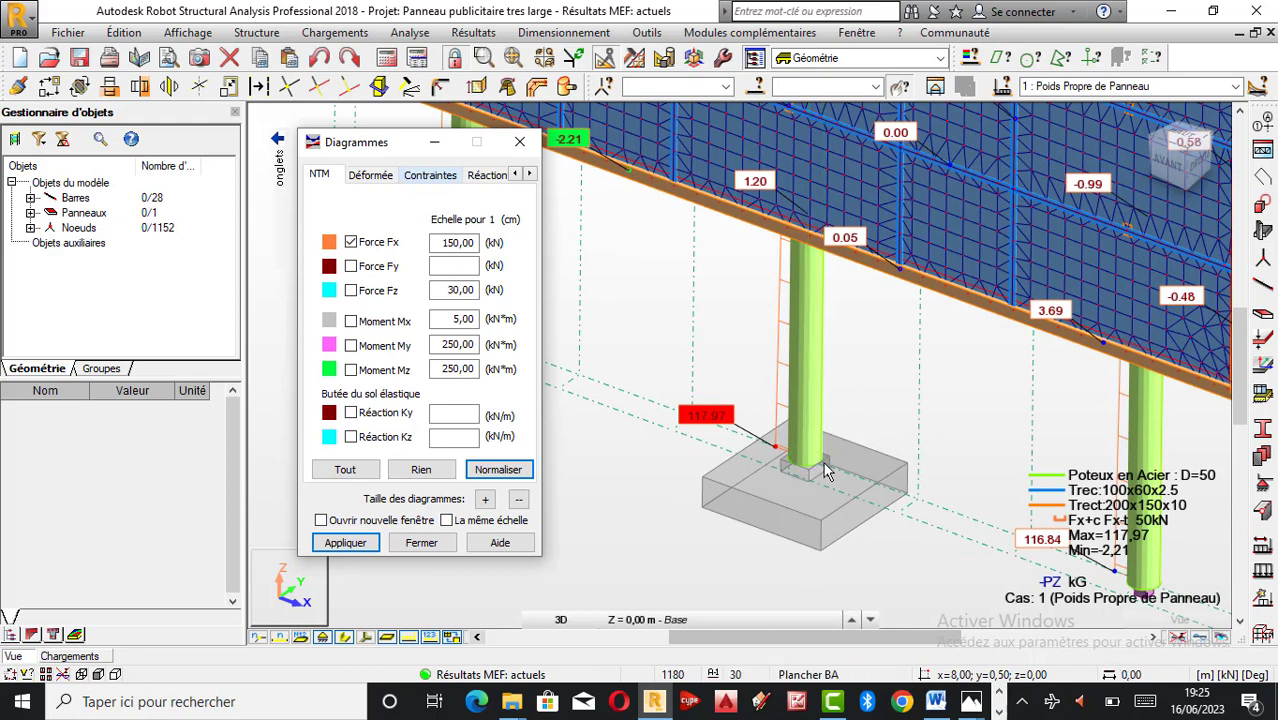
scroll(793, 508, "down", 2)
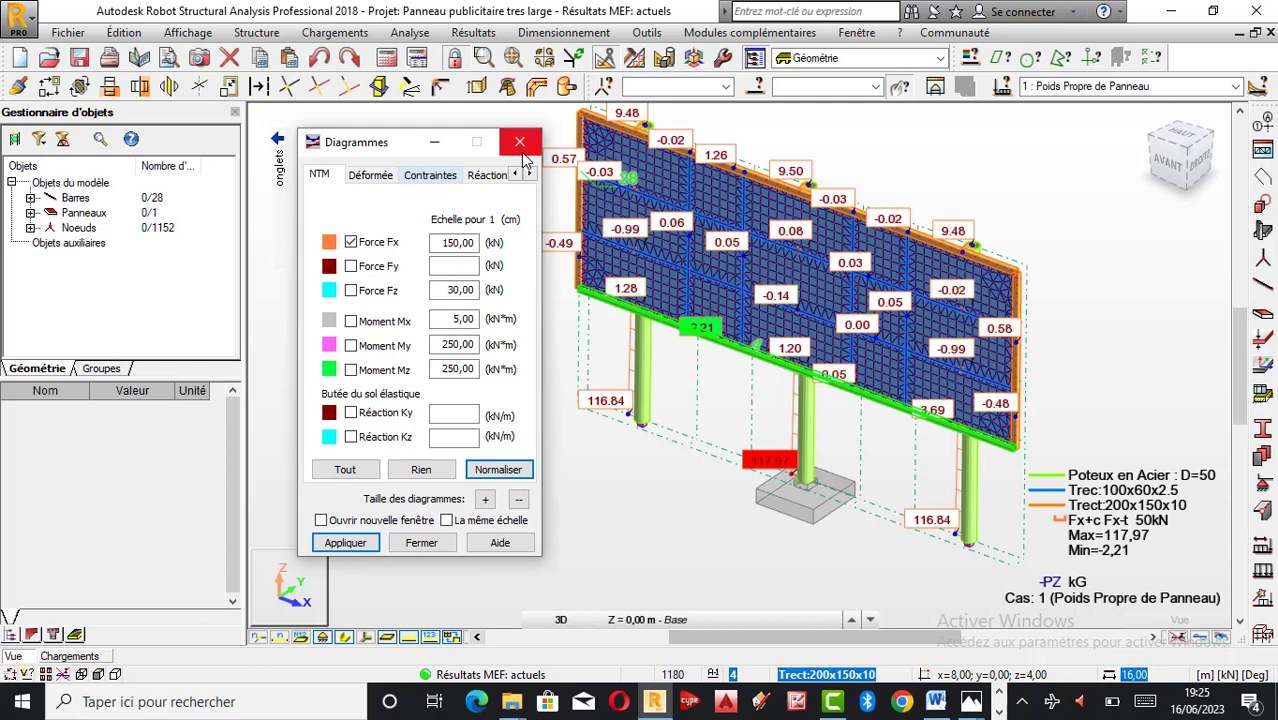
left_click(368, 244)
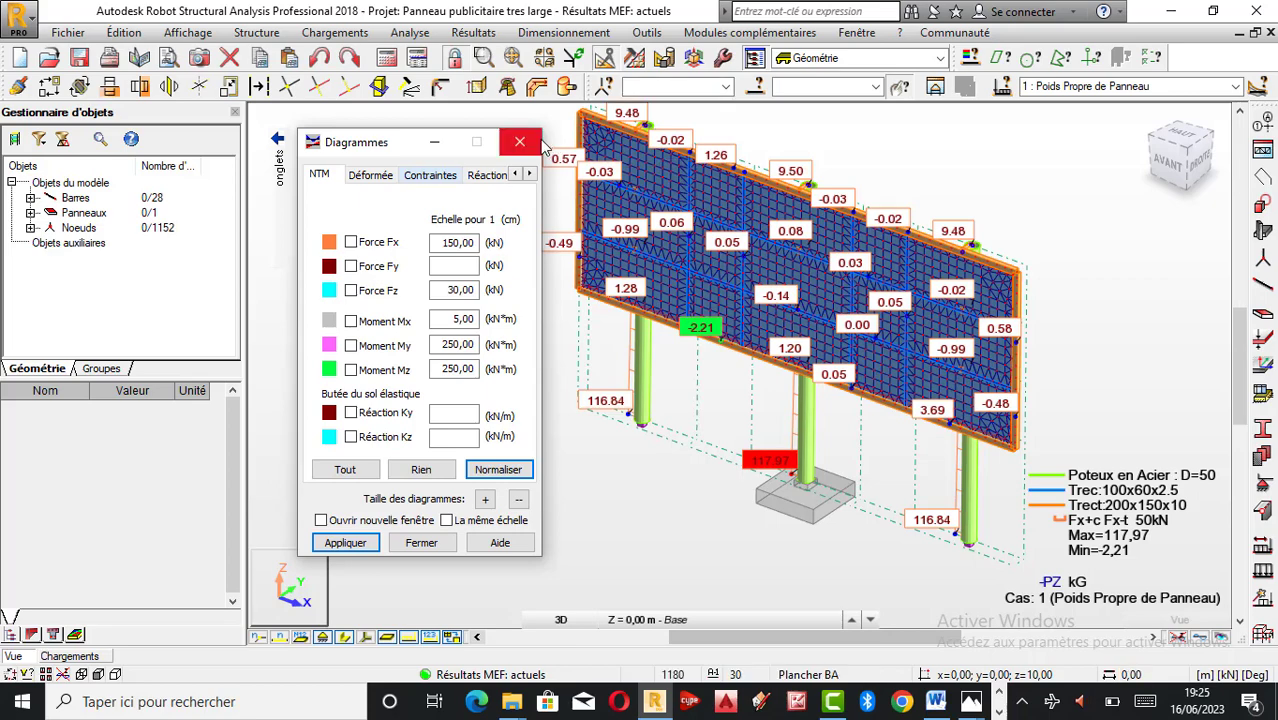
left_click_drag(393, 154, 371, 155)
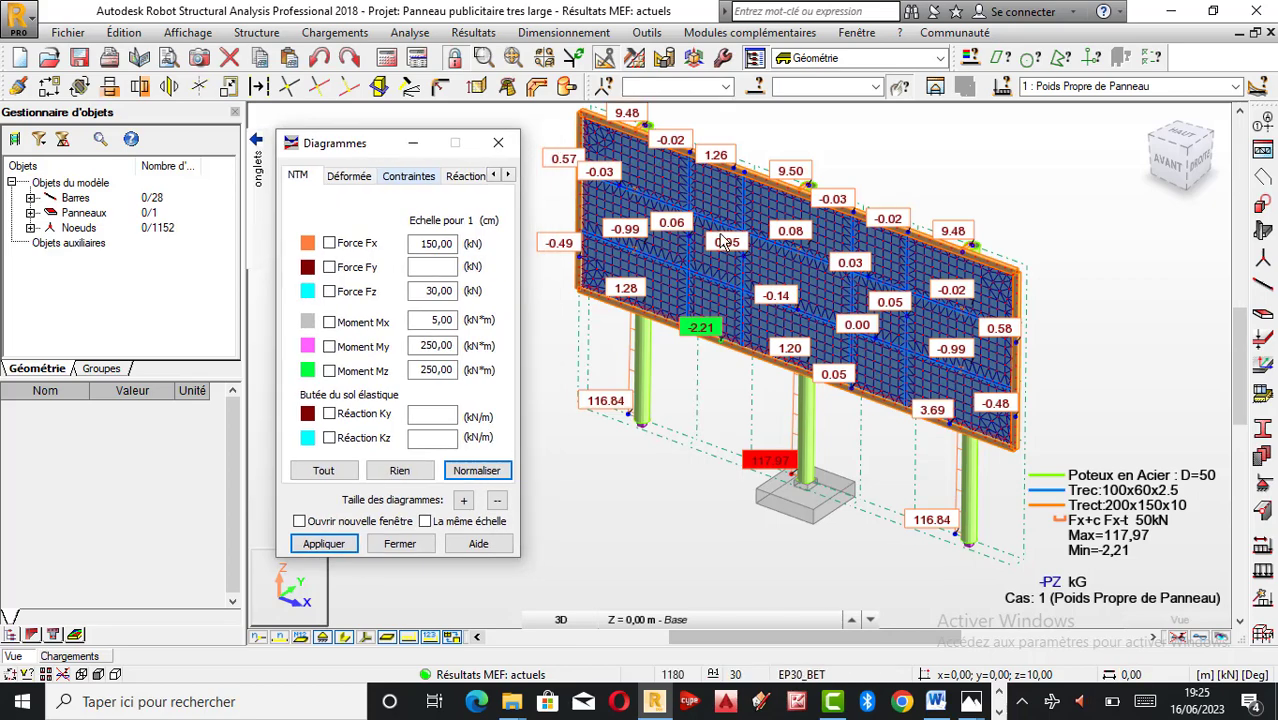
scroll(746, 290, "up", 1)
scroll(743, 306, "down", 1)
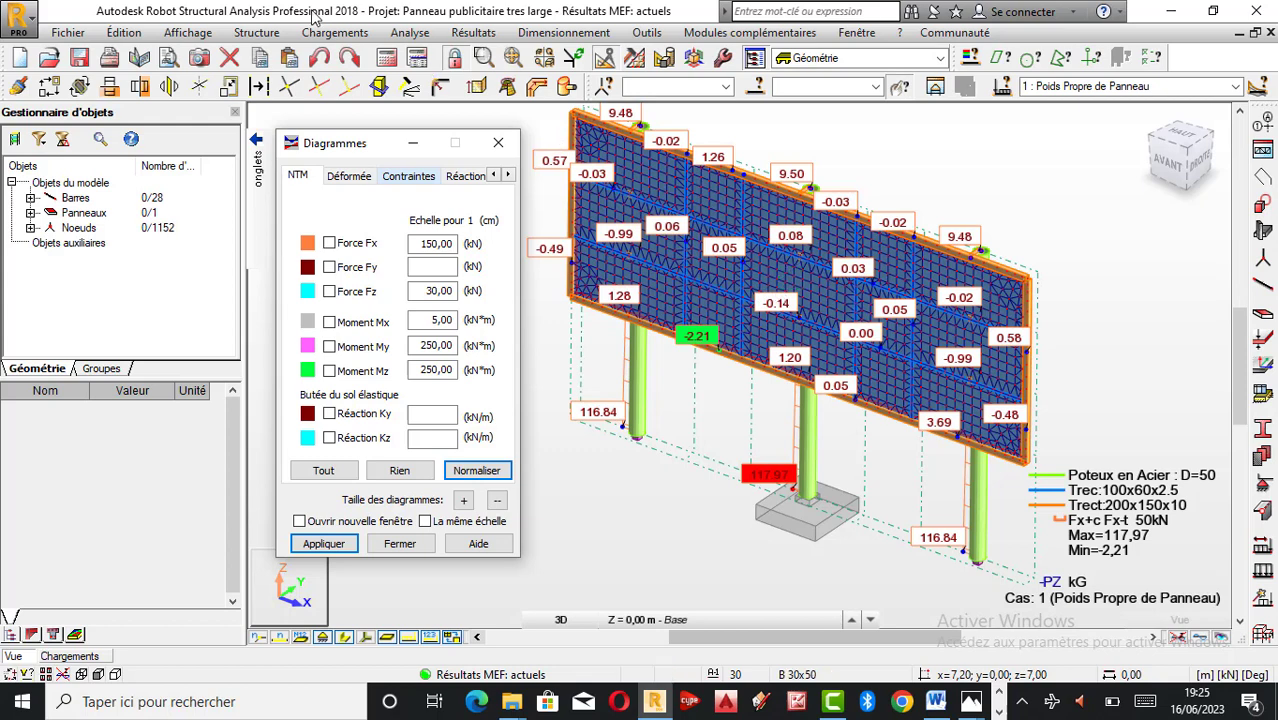
Open the panel results maps and display the xx moments M as a colour map on the billboard panel.
left_click(490, 33)
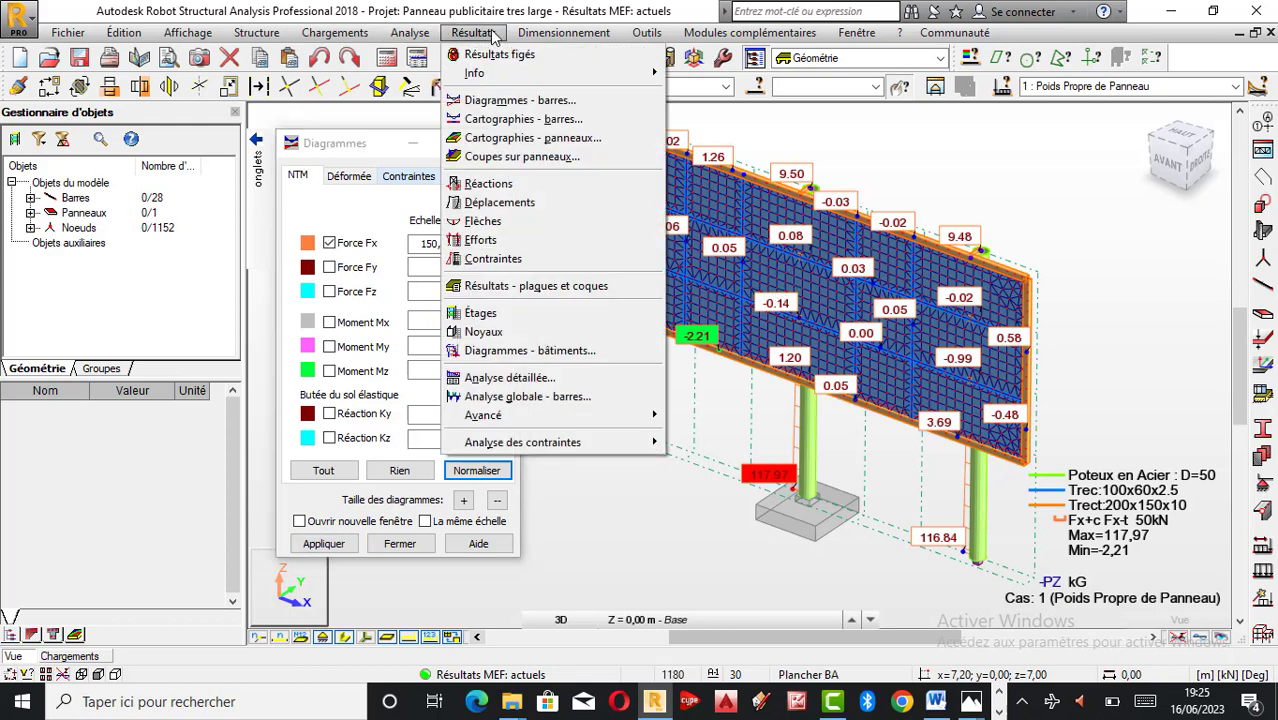
left_click(525, 138)
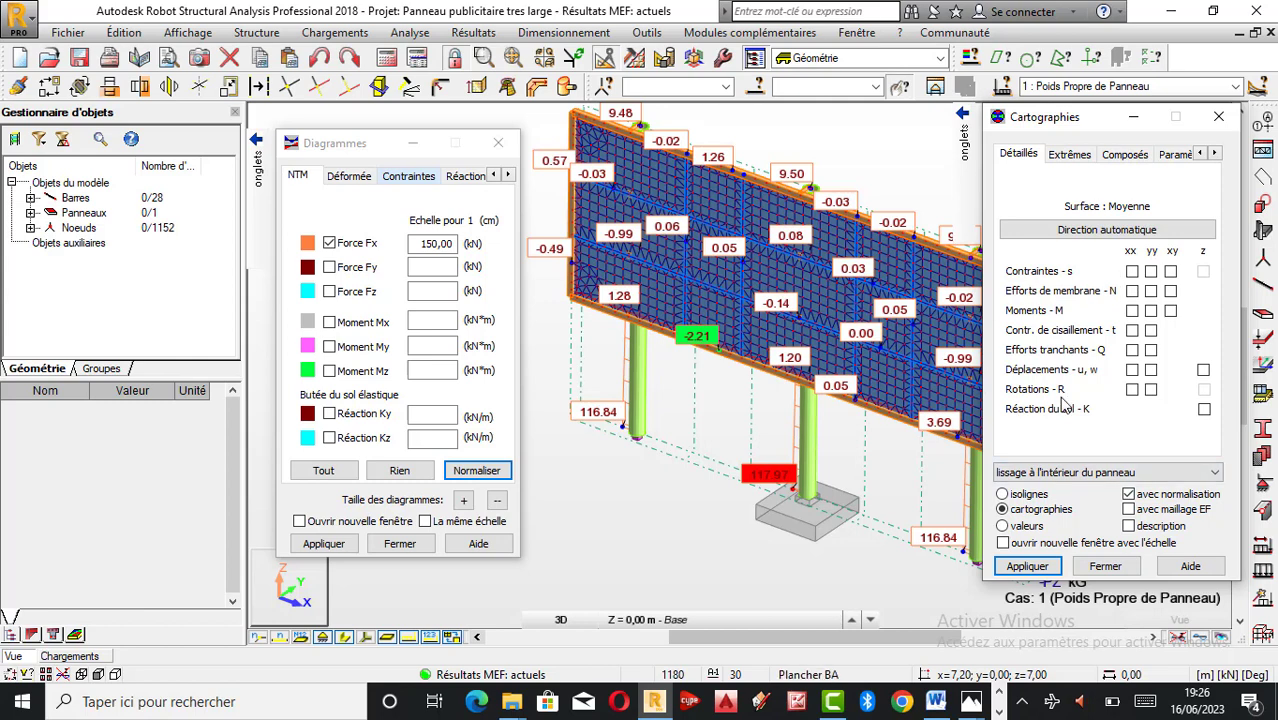
left_click(1133, 311)
left_click(1030, 567)
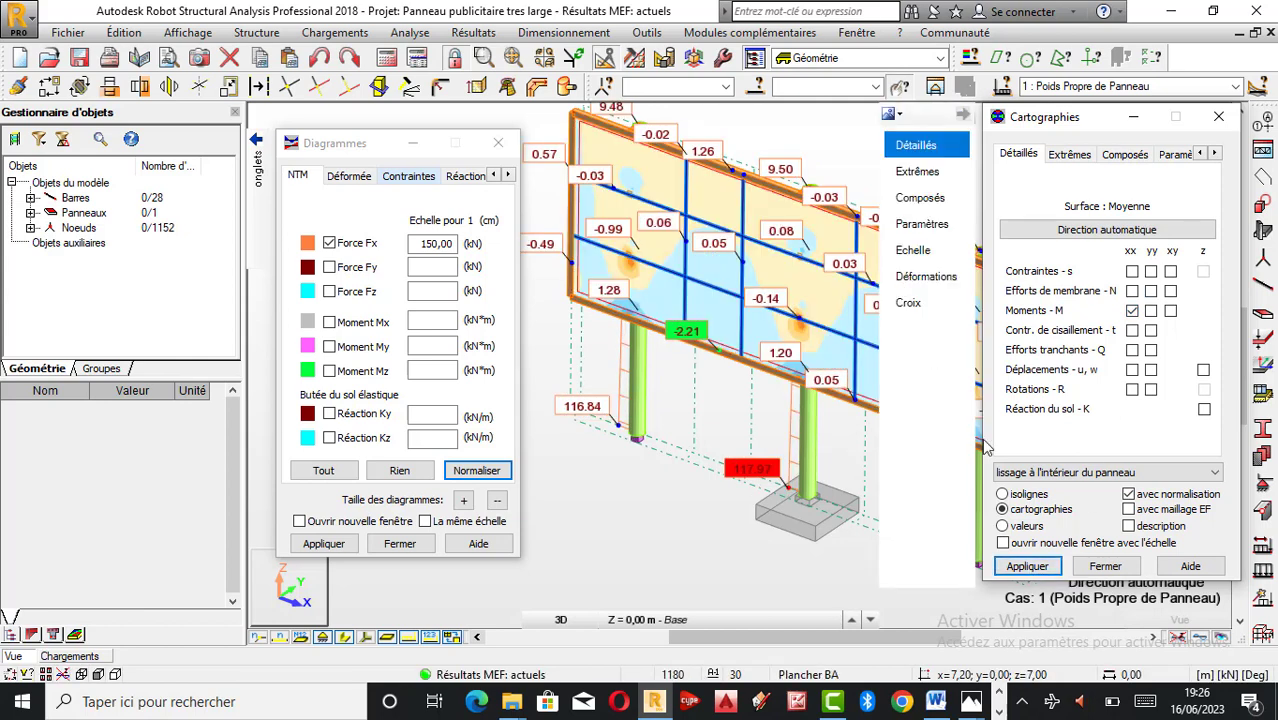
Add the numeric moment values as descriptions to the panel's xx moment map while keeping the colour map display.
left_click(1002, 526)
left_click(1022, 566)
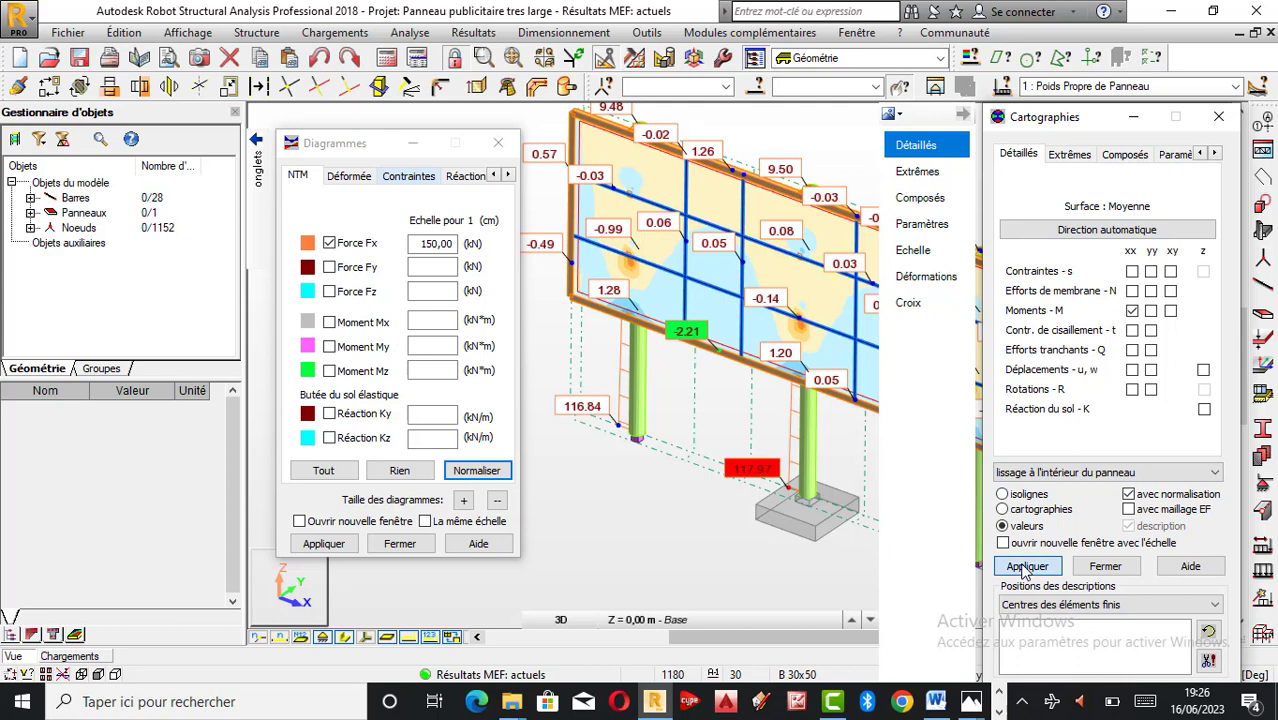
left_click(1018, 509)
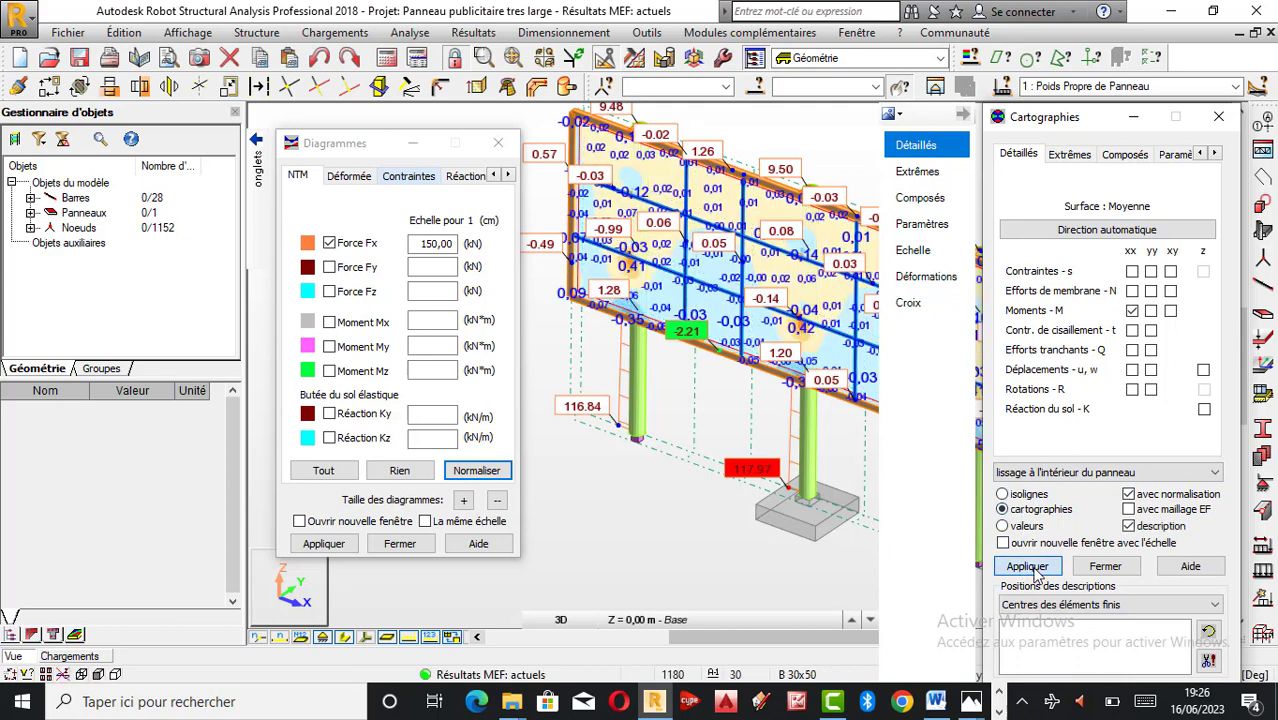
left_click(1032, 567)
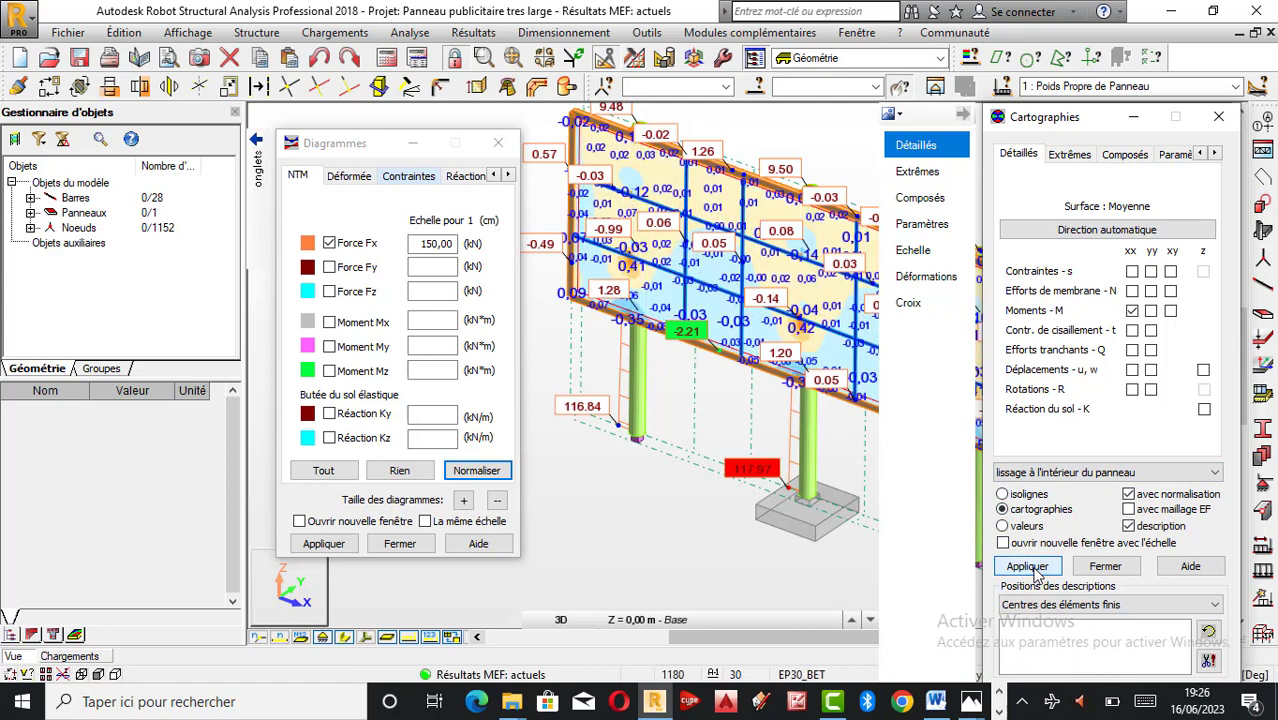
Turn off the Fx force diagram on the bars and examine the xx moment map across the panel.
left_click(329, 243)
left_click(324, 544)
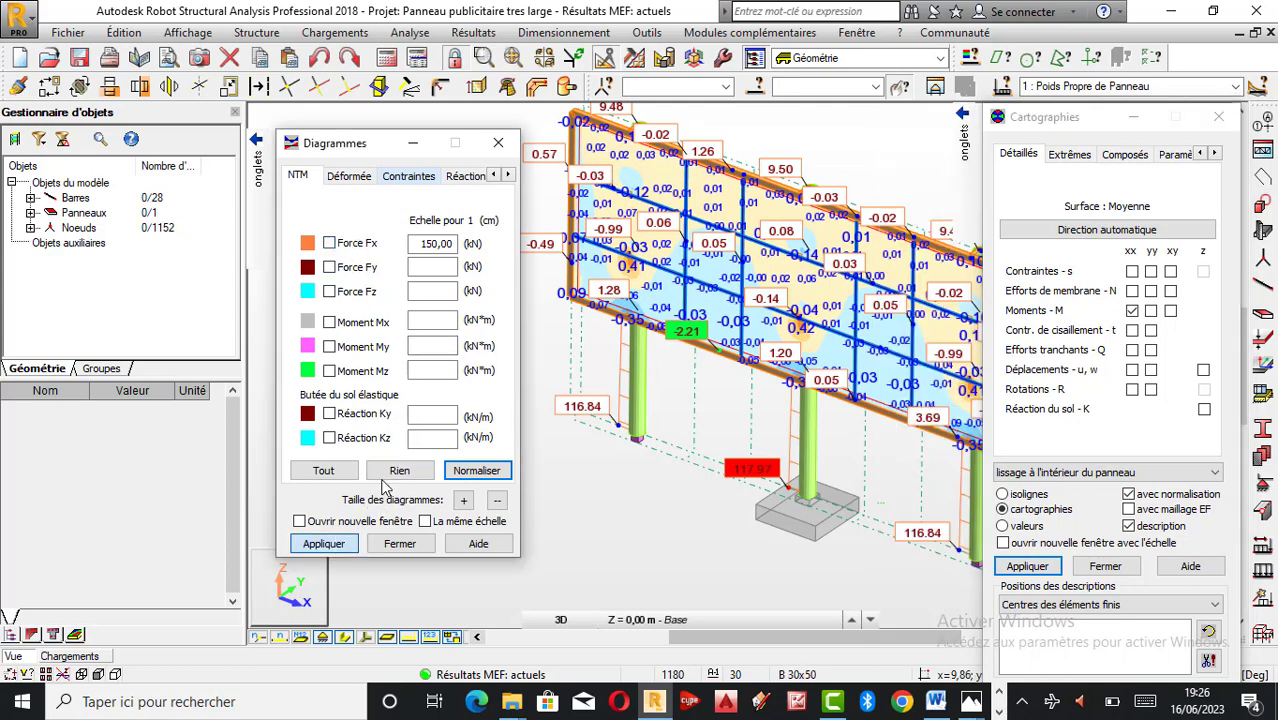
scroll(679, 413, "down", 1)
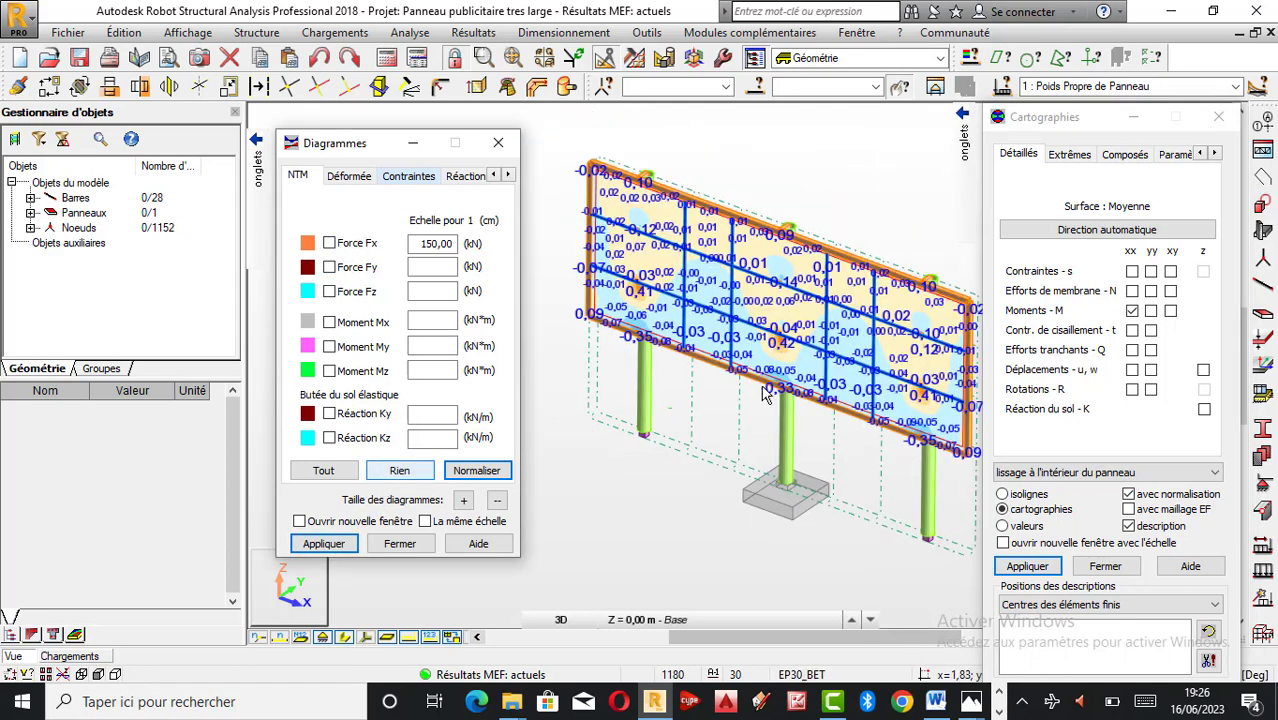
scroll(903, 372, "up", 1)
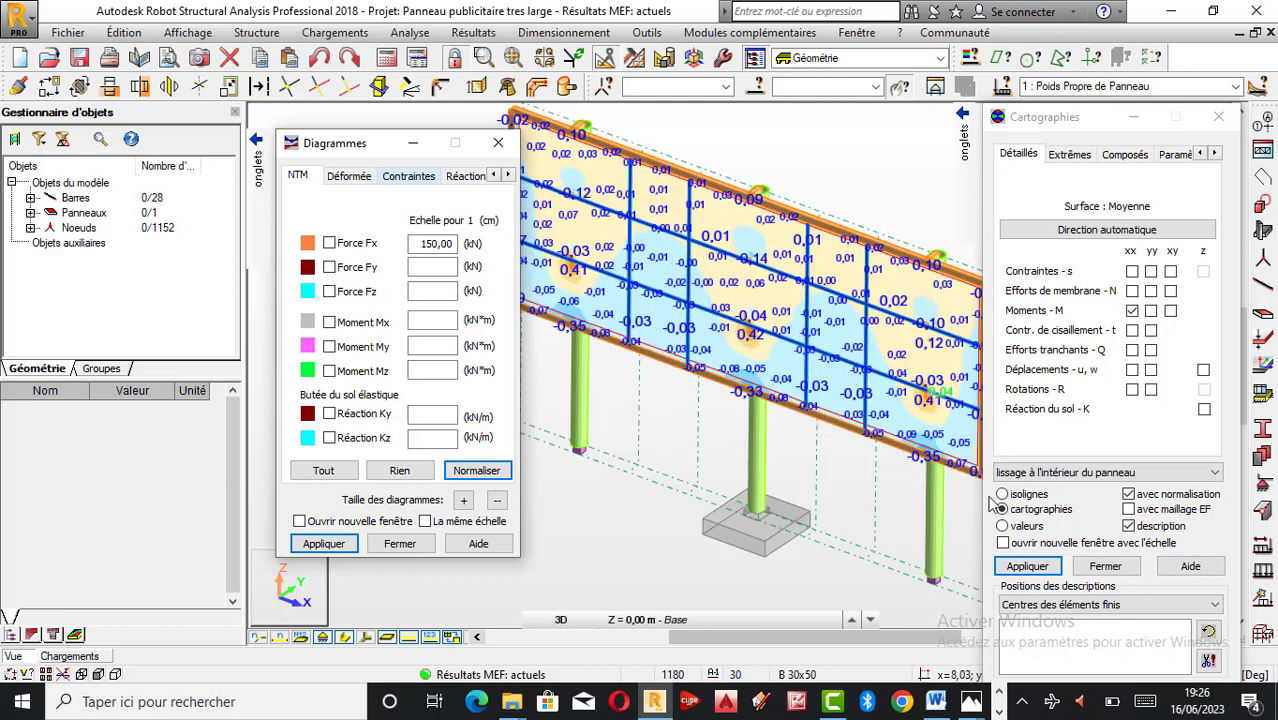
Display the yy moments instead of xx on the panel and examine the map from behind, close to the middle post.
left_click(1151, 310)
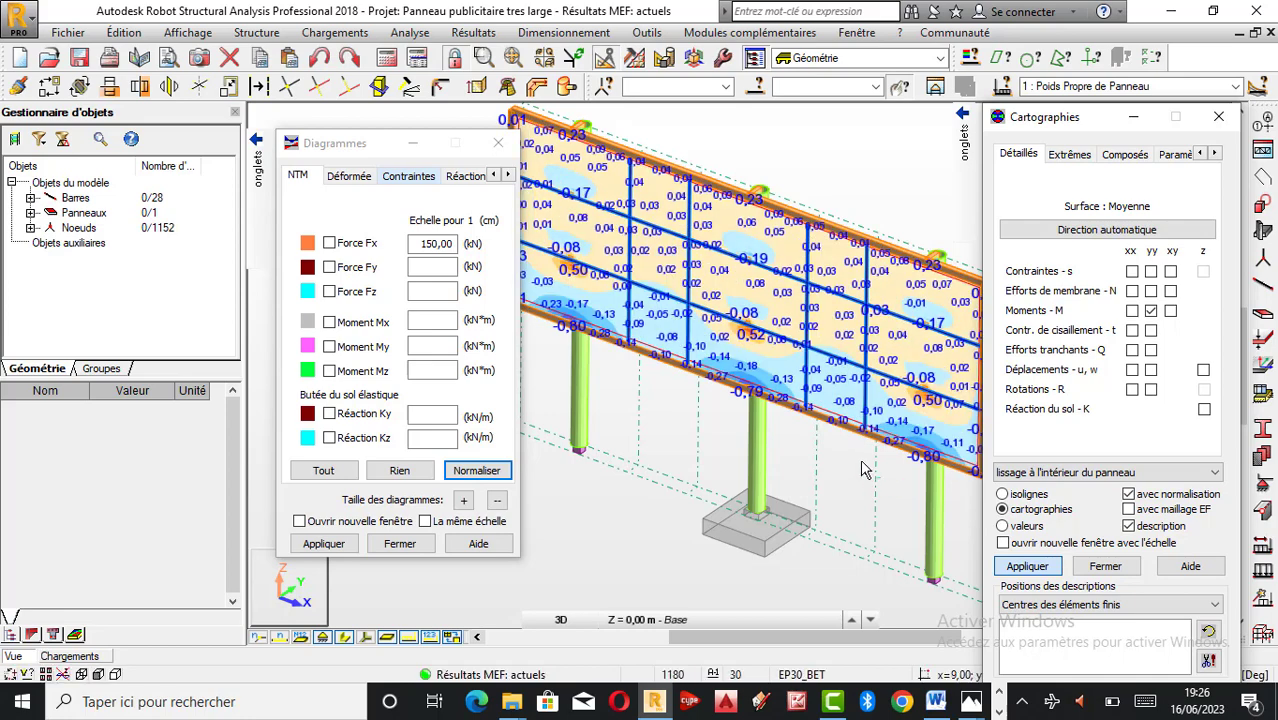
scroll(865, 465, "down", 1)
right_click(869, 233)
left_click(800, 307)
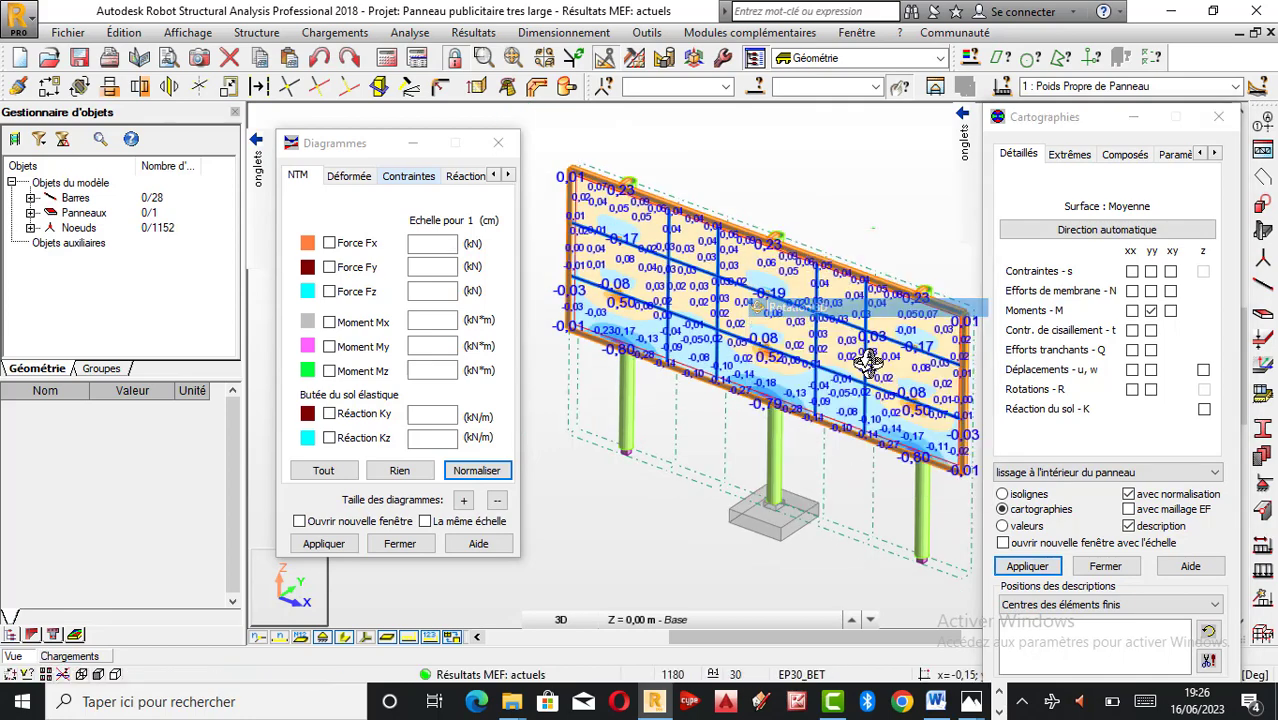
left_click_drag(855, 356, 752, 360)
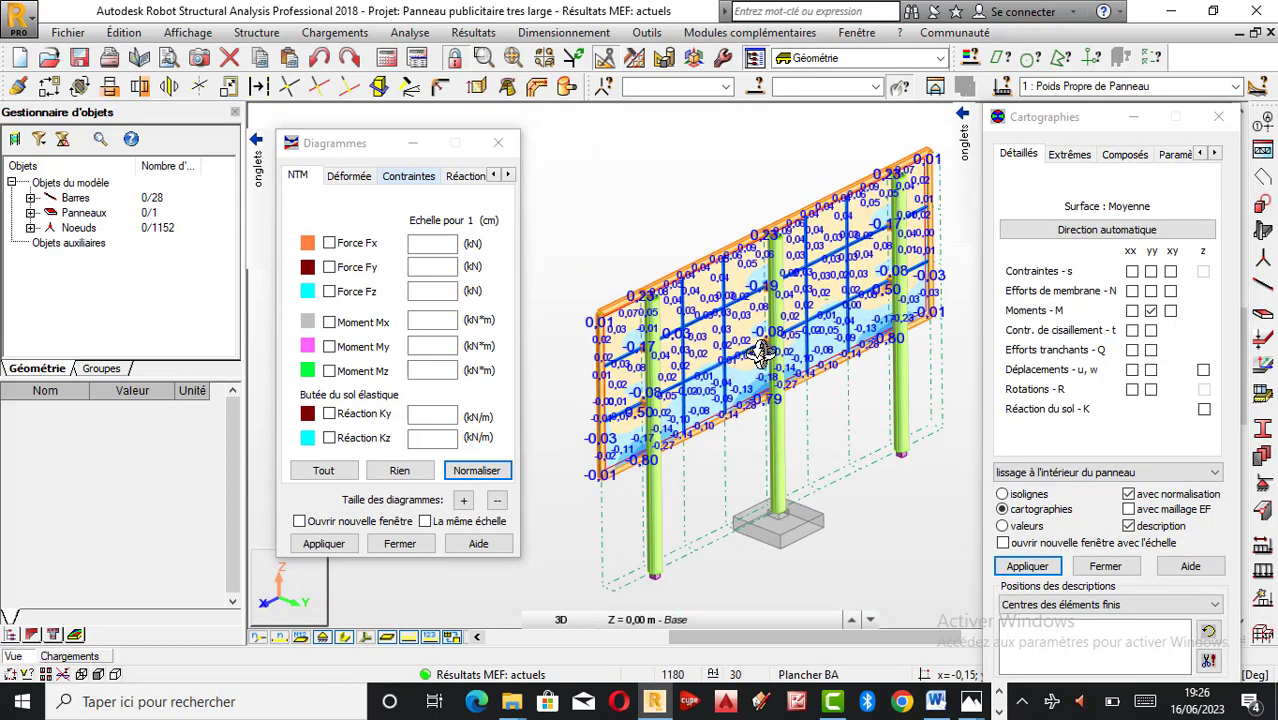
scroll(752, 360, "up", 3)
scroll(757, 362, "down", 3)
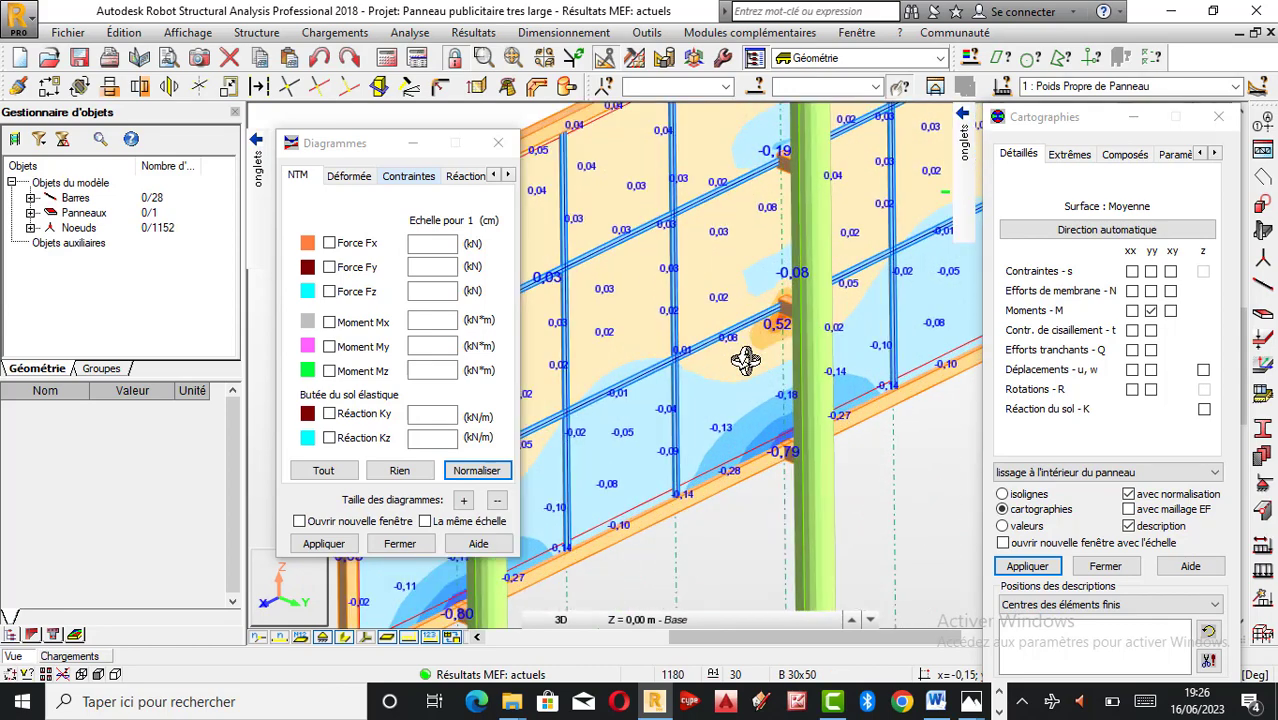
Display the panel's xy moment map instead of yy, and replace it with the soil reaction K map.
left_click(1151, 310)
left_click(1028, 567)
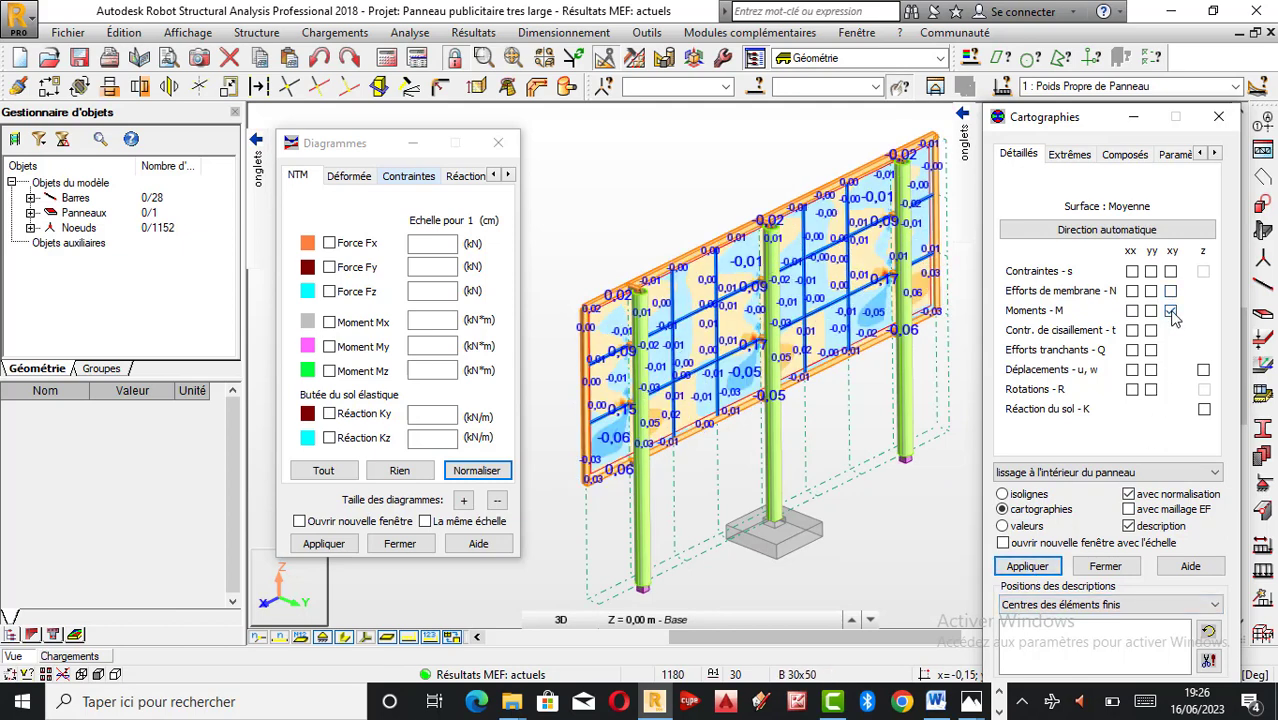
left_click(1204, 409)
left_click(1015, 567)
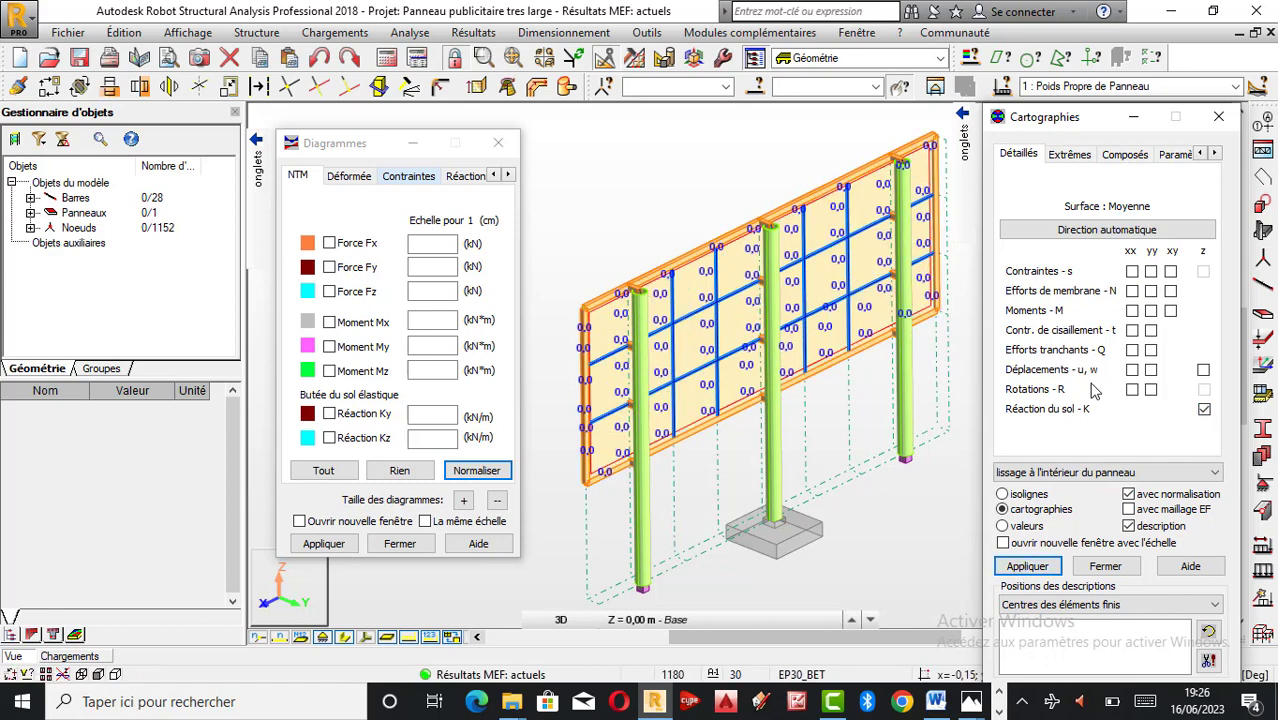
Return to the yy moment map instead of the soil reaction K map and examine it from the front of the billboard.
left_click(1151, 310)
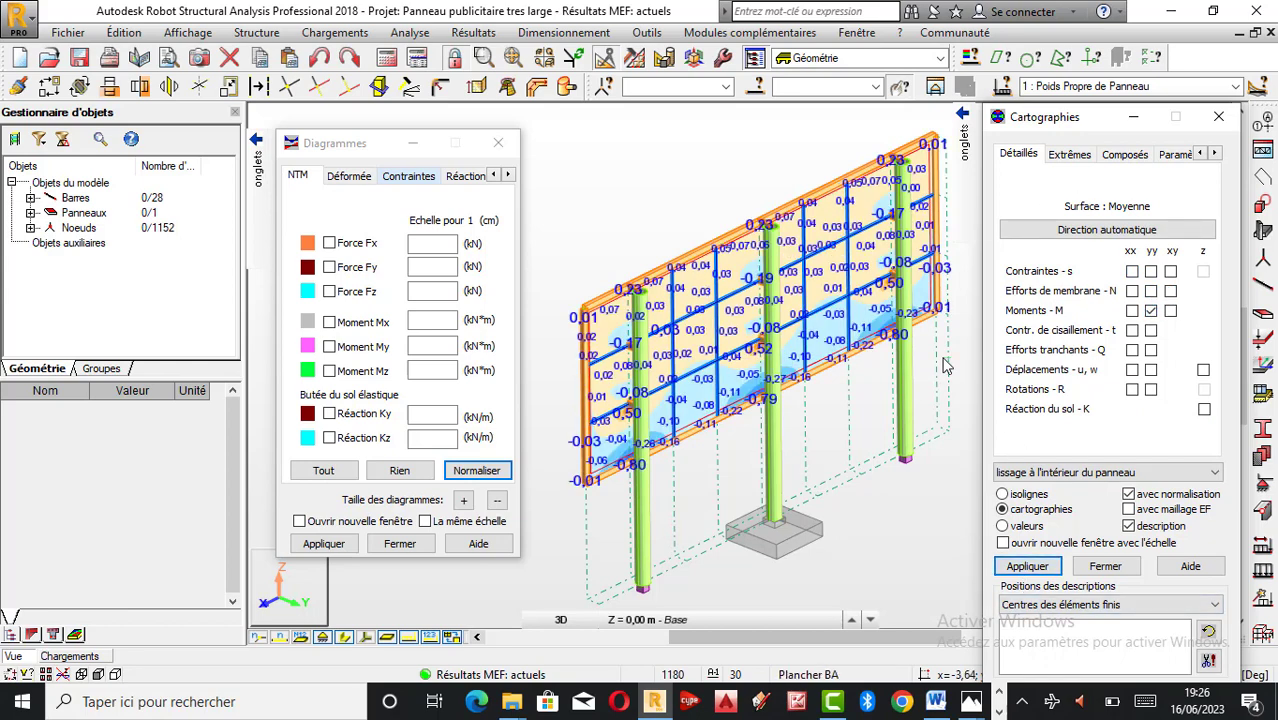
right_click(582, 200)
left_click(613, 274)
left_click_drag(640, 290, 757, 313)
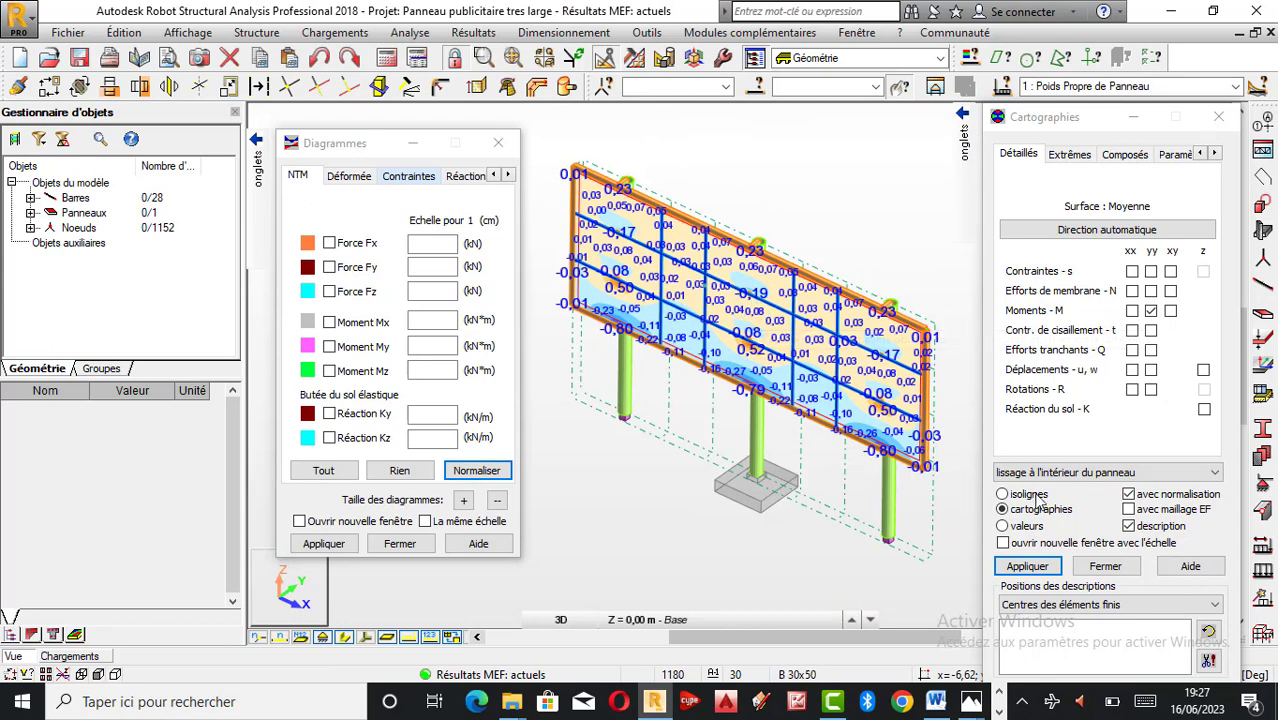
Remove the yy moment map from the panel and close the maps dialog.
left_click(1151, 311)
left_click(1028, 567)
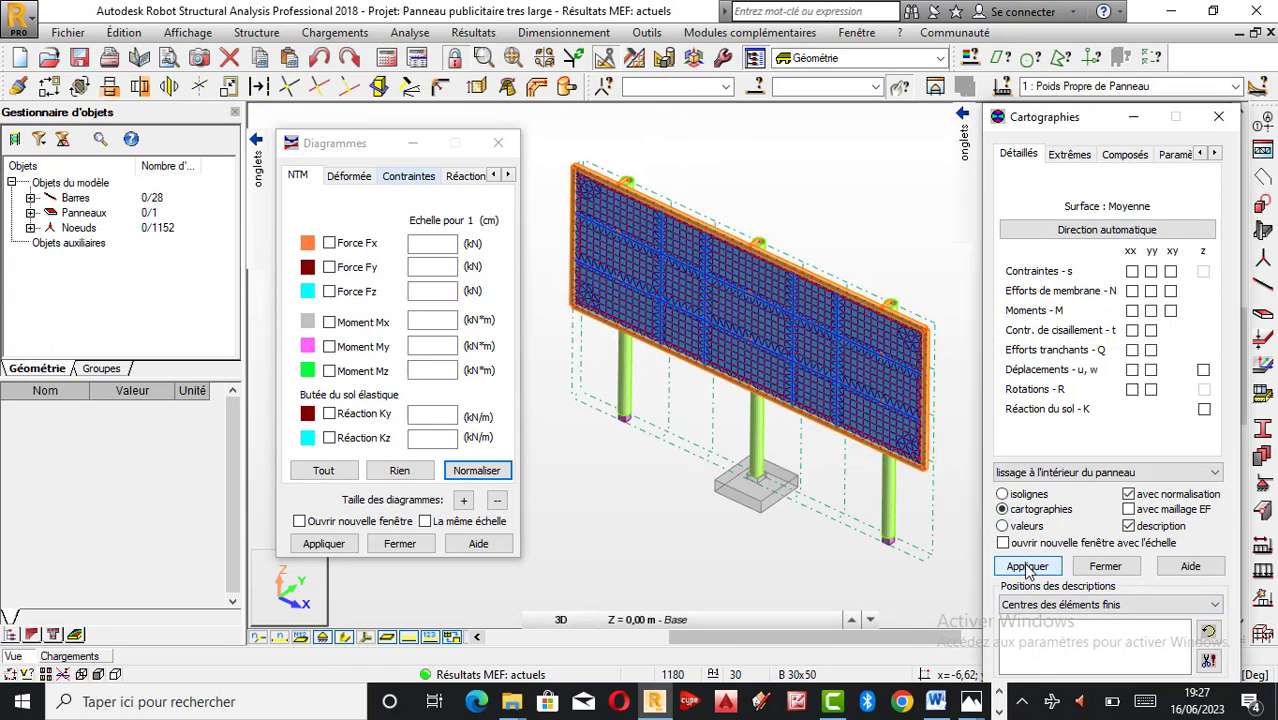
left_click(1218, 116)
scroll(686, 295, "up", 2)
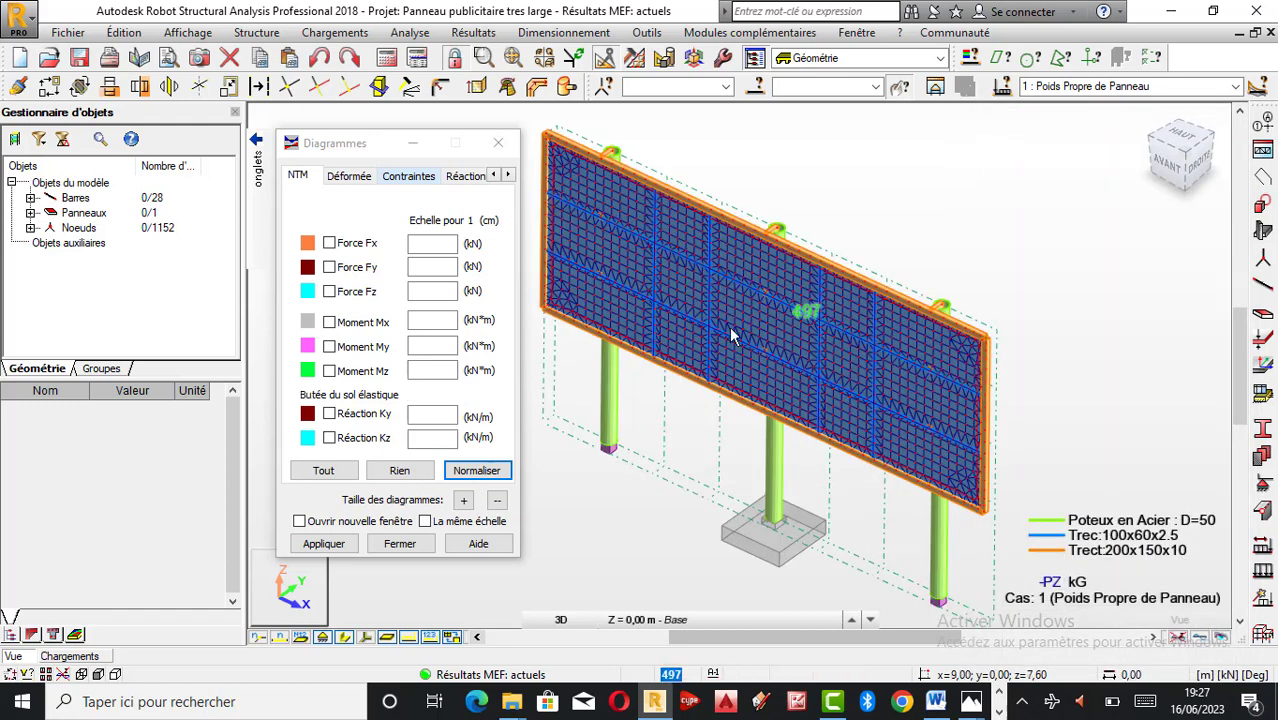
Display the Fx force diagrams on the bars and examine the values around the middle post's base.
left_click(329, 243)
left_click(323, 543)
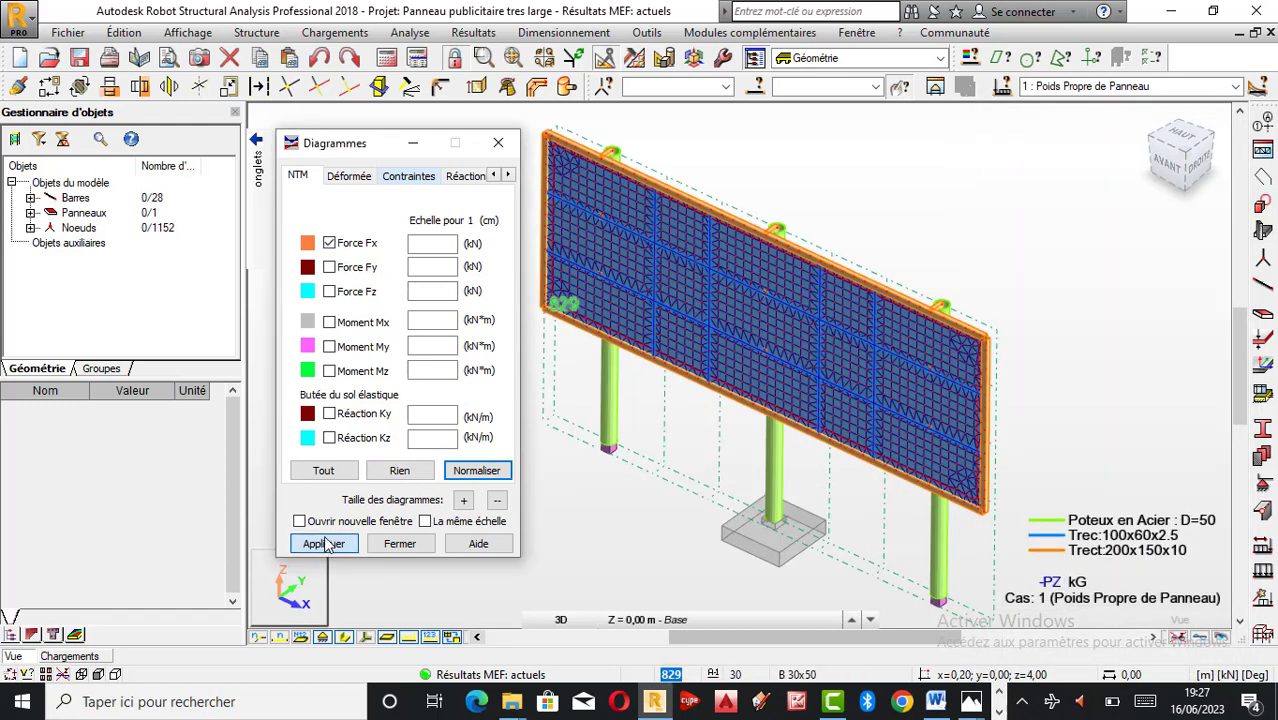
scroll(714, 493, "down", 1)
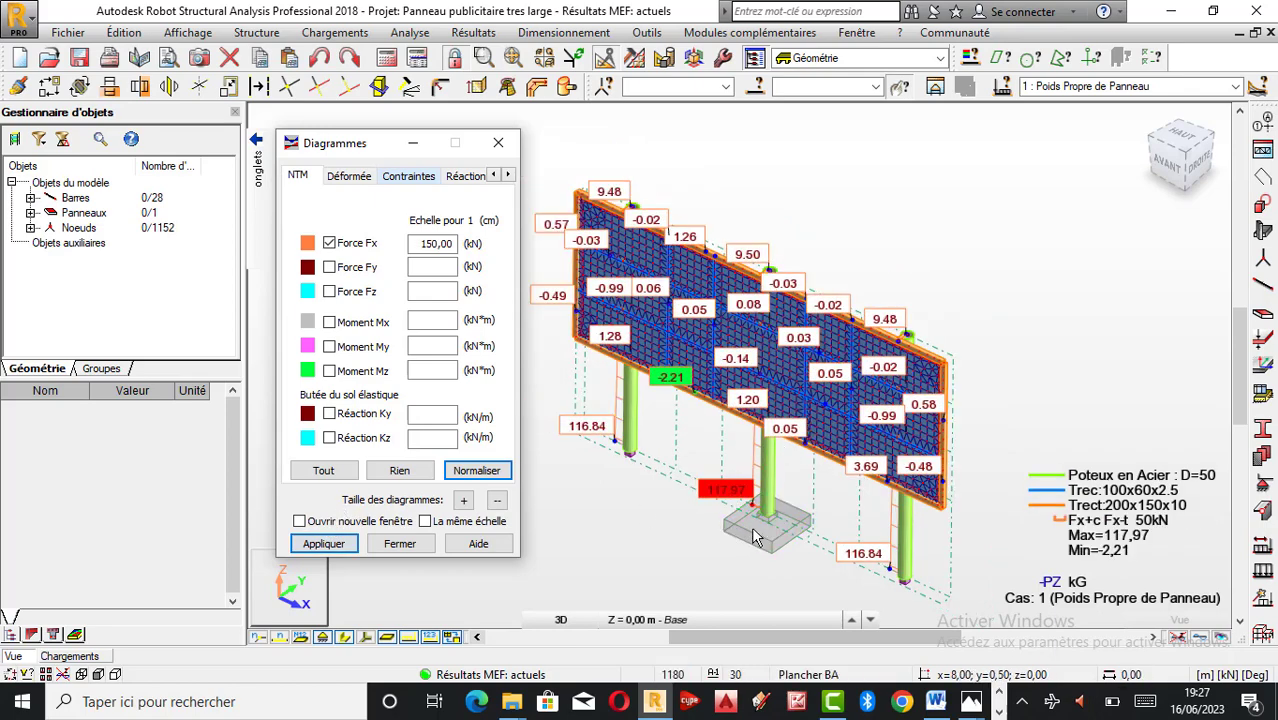
scroll(751, 526, "up", 1)
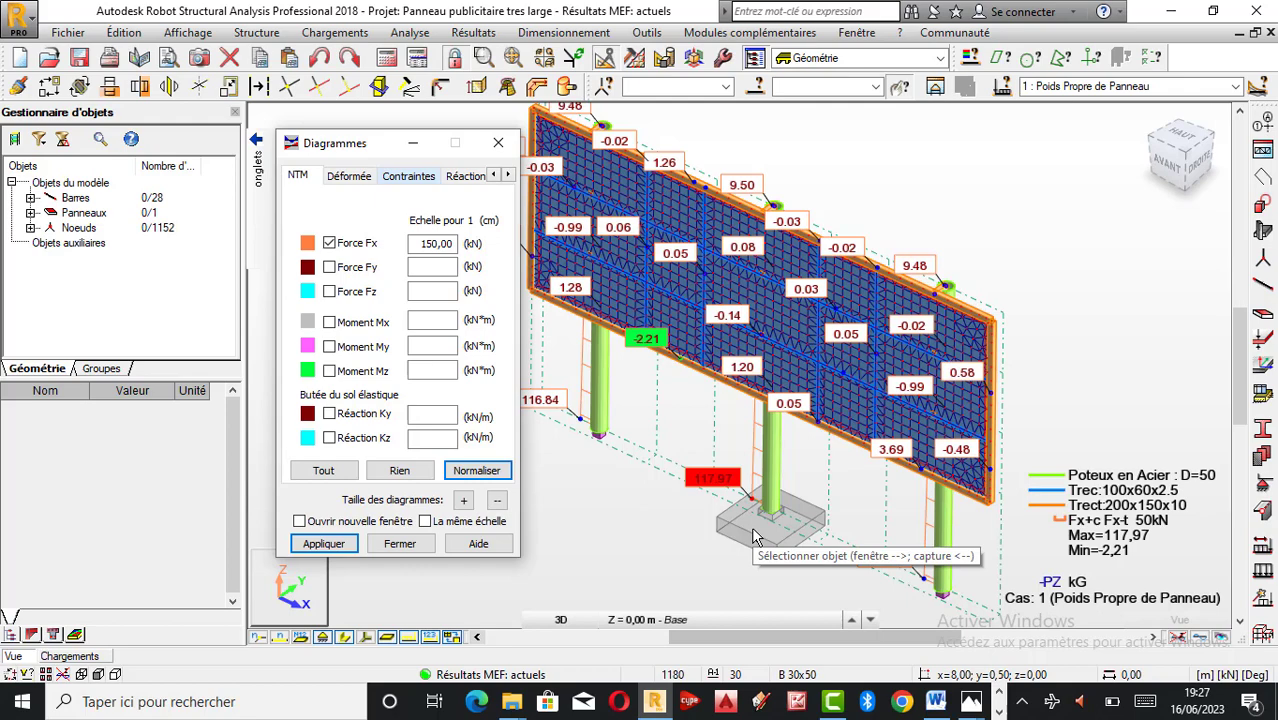
Remove the Fx force diagrams from the billboard's bars.
left_click(340, 249)
left_click(325, 543)
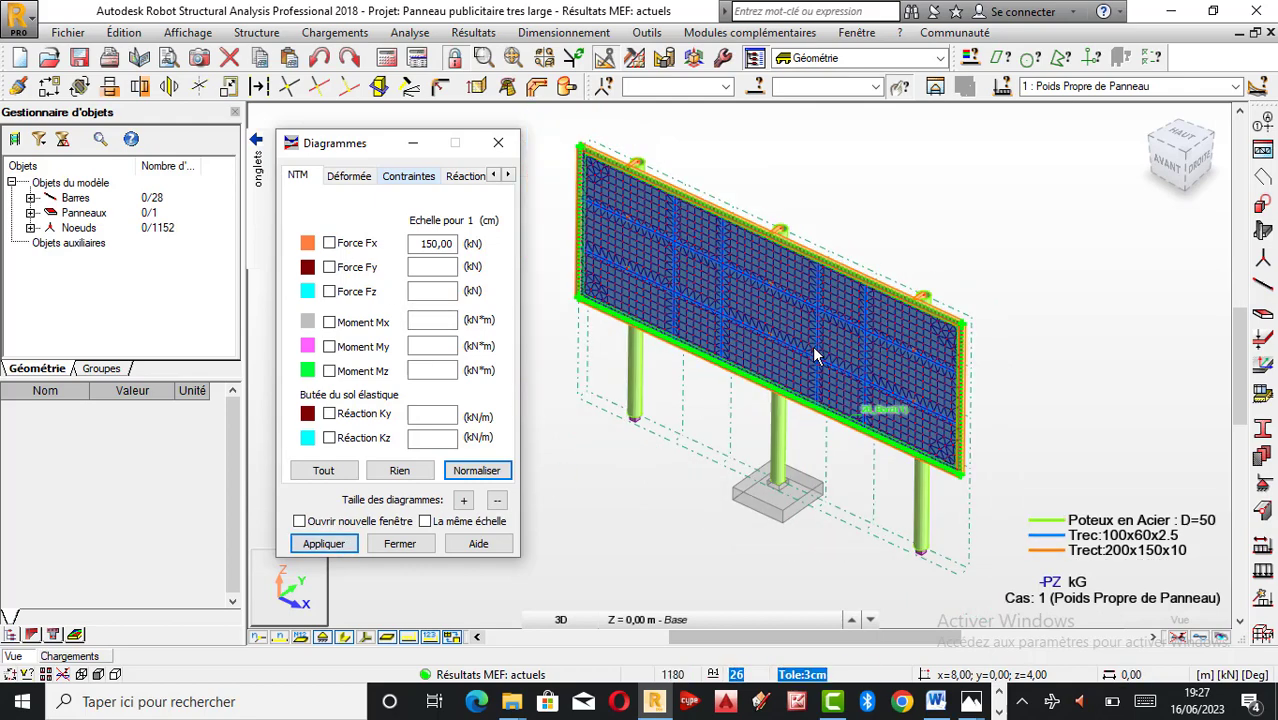
scroll(800, 460, "up", 2)
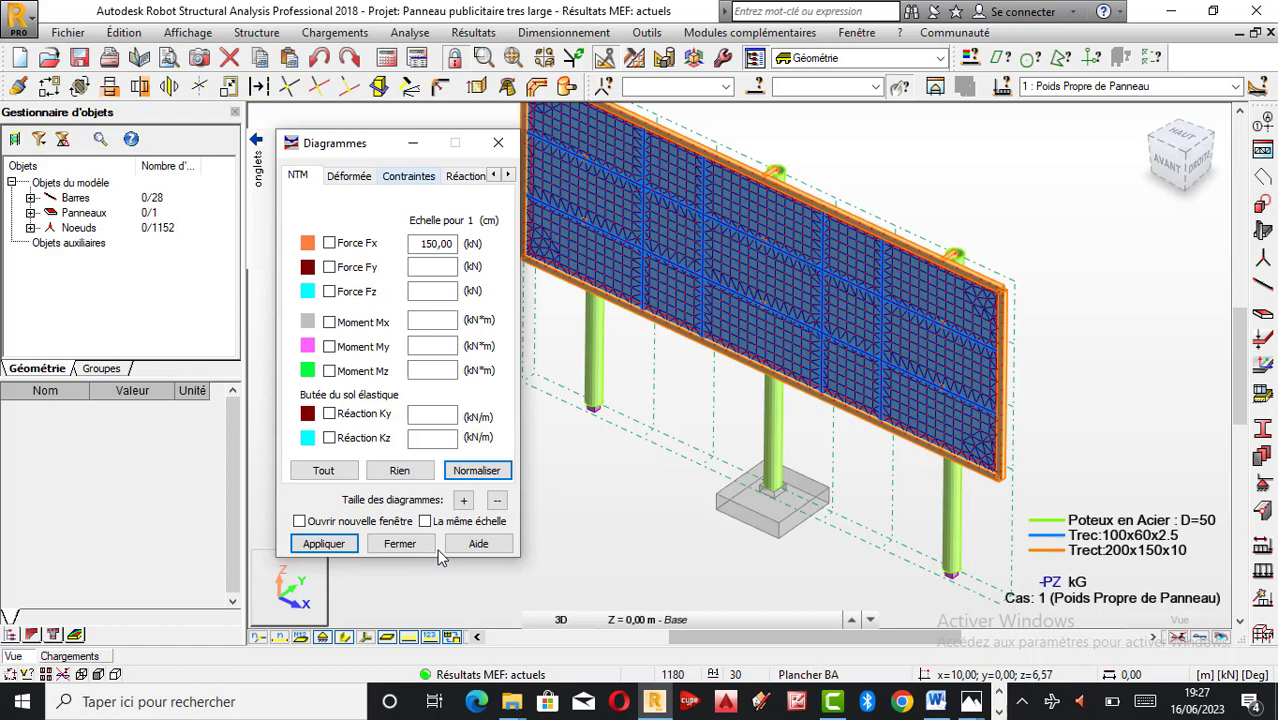
scroll(740, 435, "down", 1)
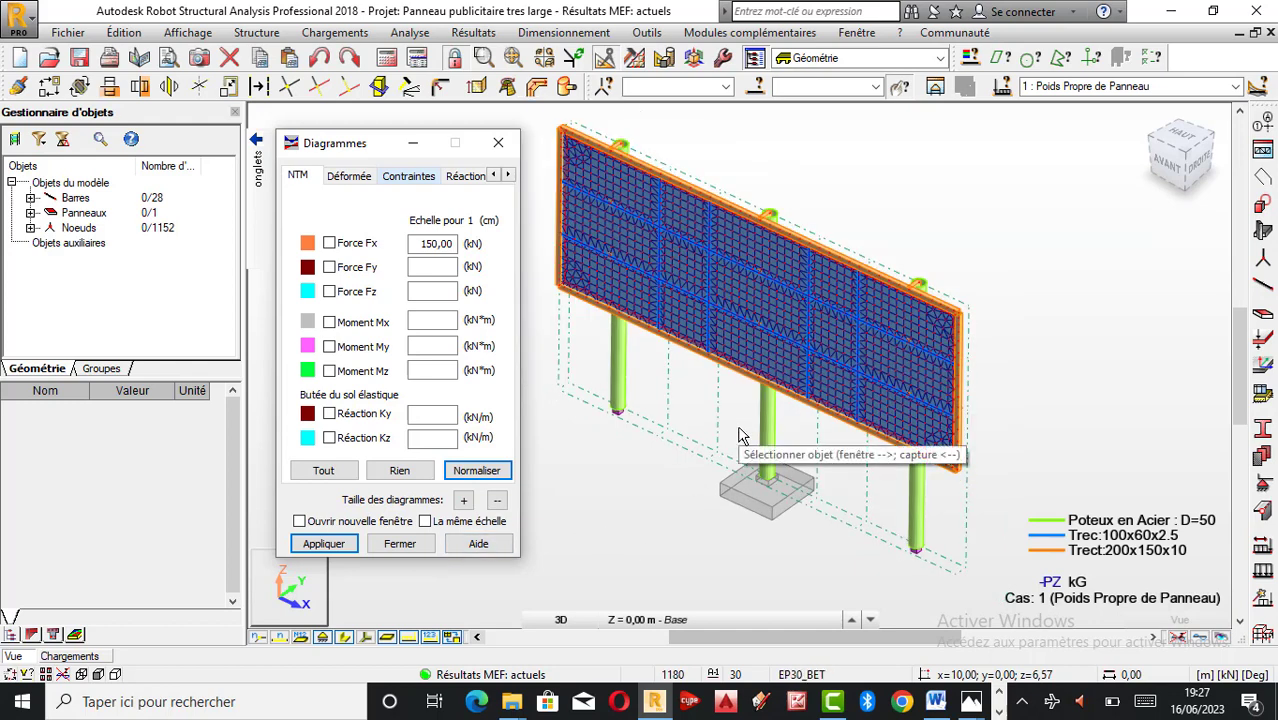
Start the steel bar design (Dimensionnement barres acier) and close the leftover Diagrammes dialog.
left_click(563, 33)
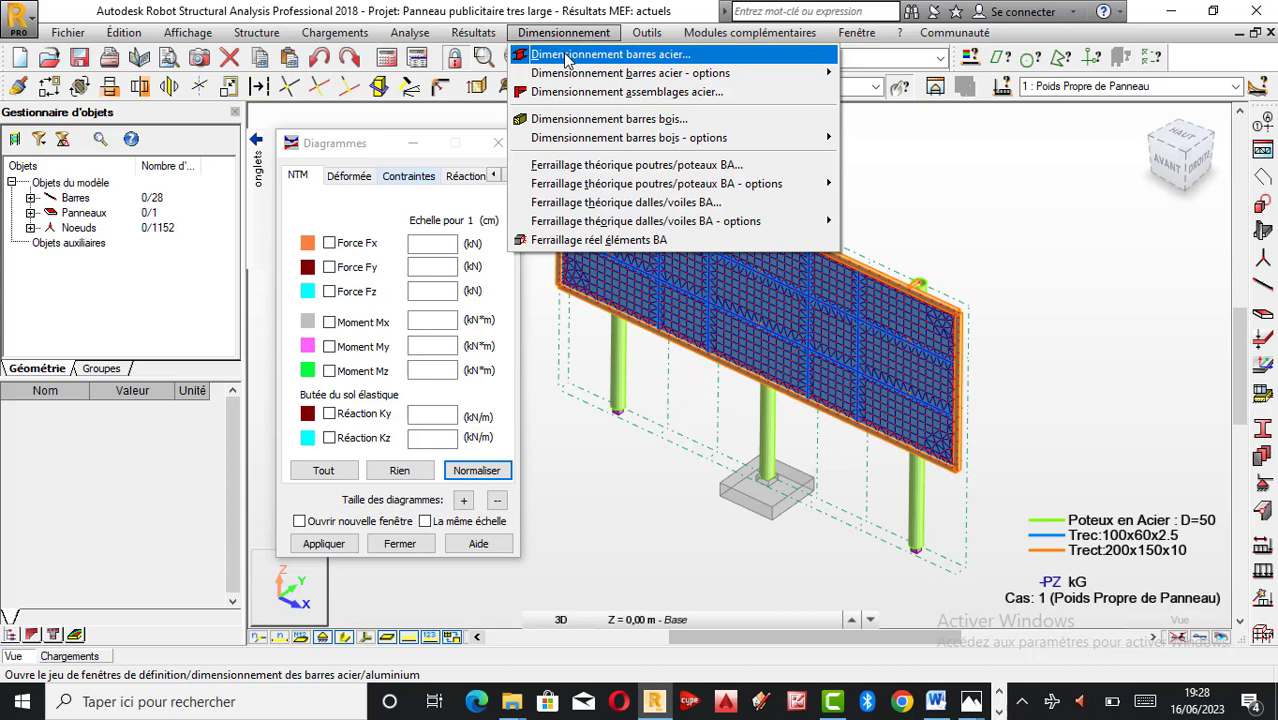
left_click(566, 56)
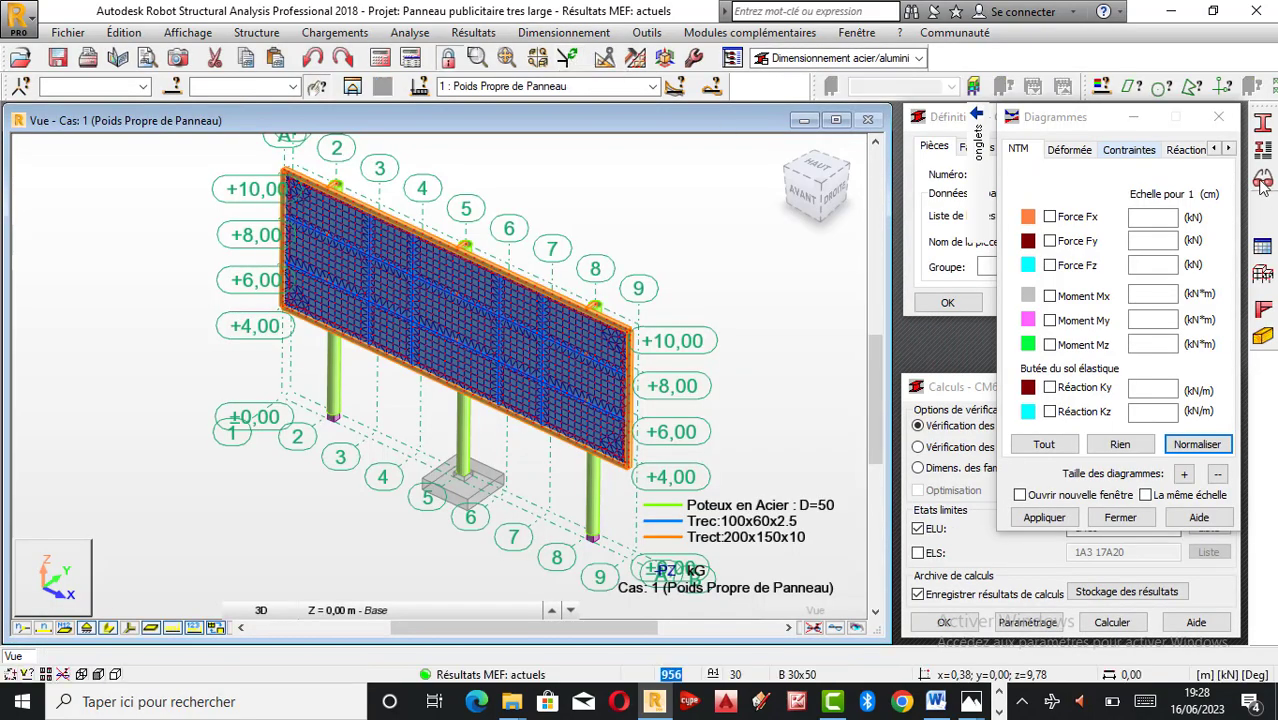
left_click(1219, 117)
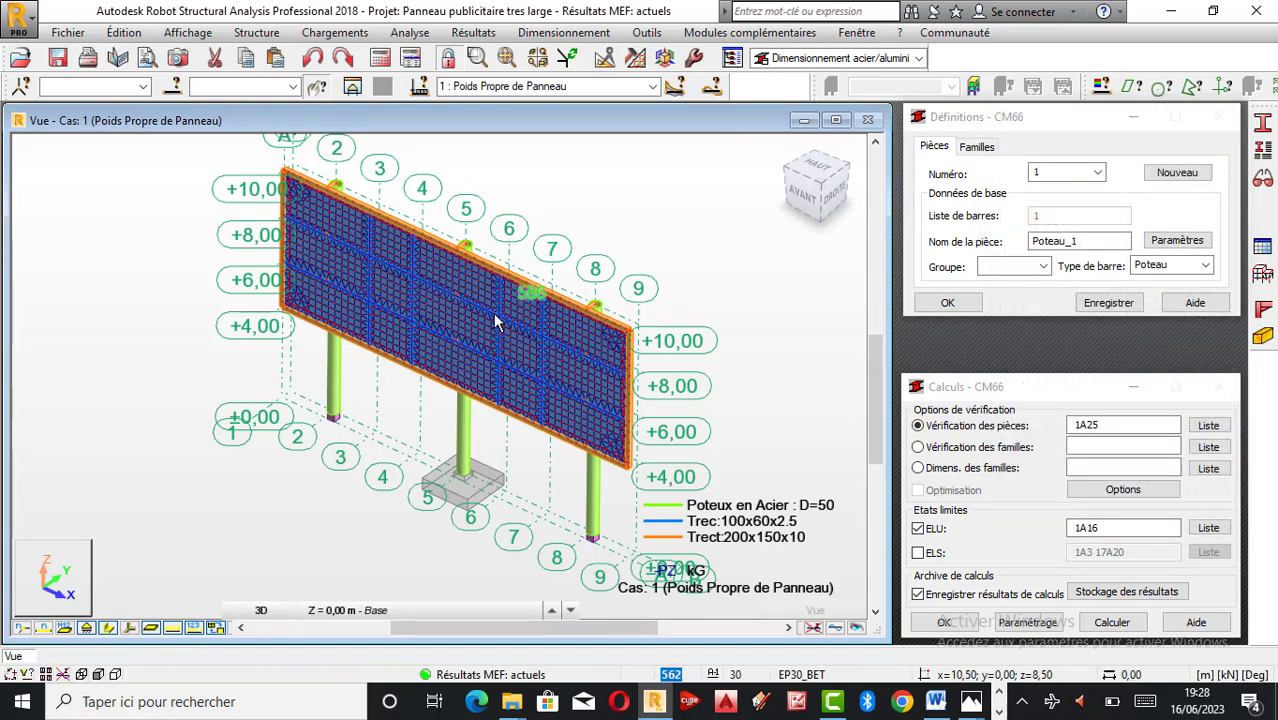
scroll(493, 316, "down", 1)
scroll(507, 286, "up", 1)
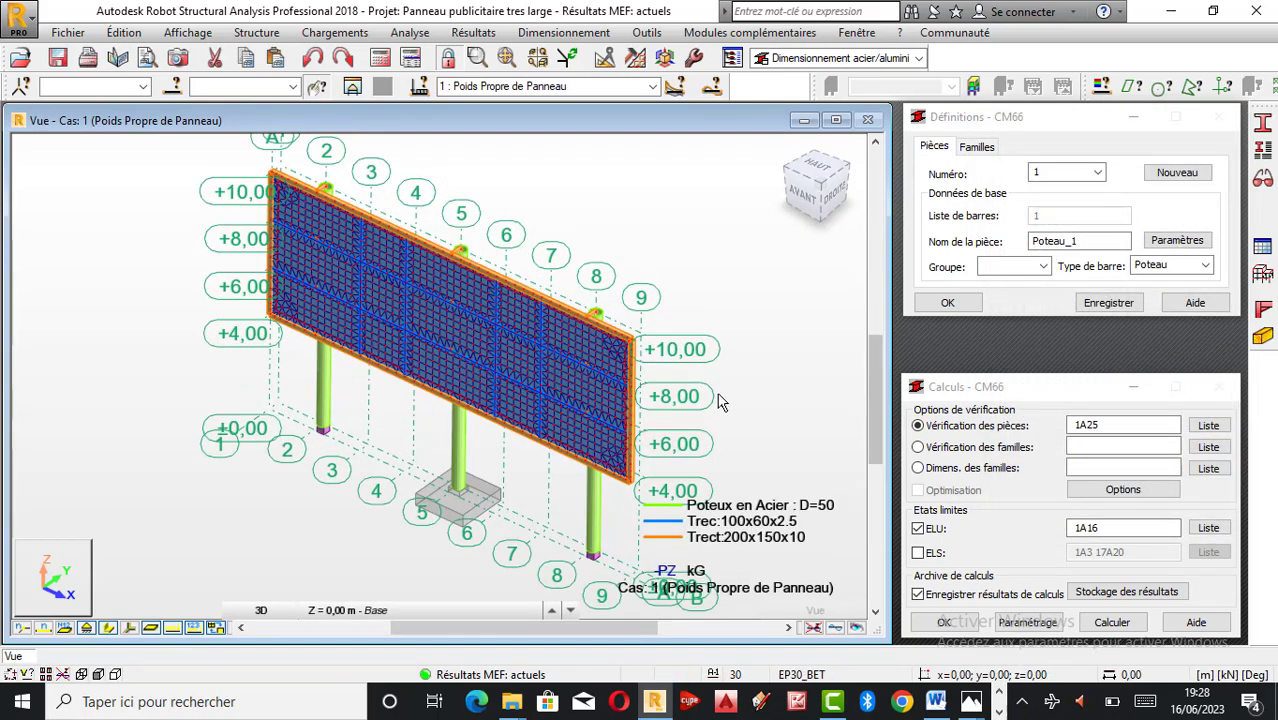
scroll(722, 400, "down", 1)
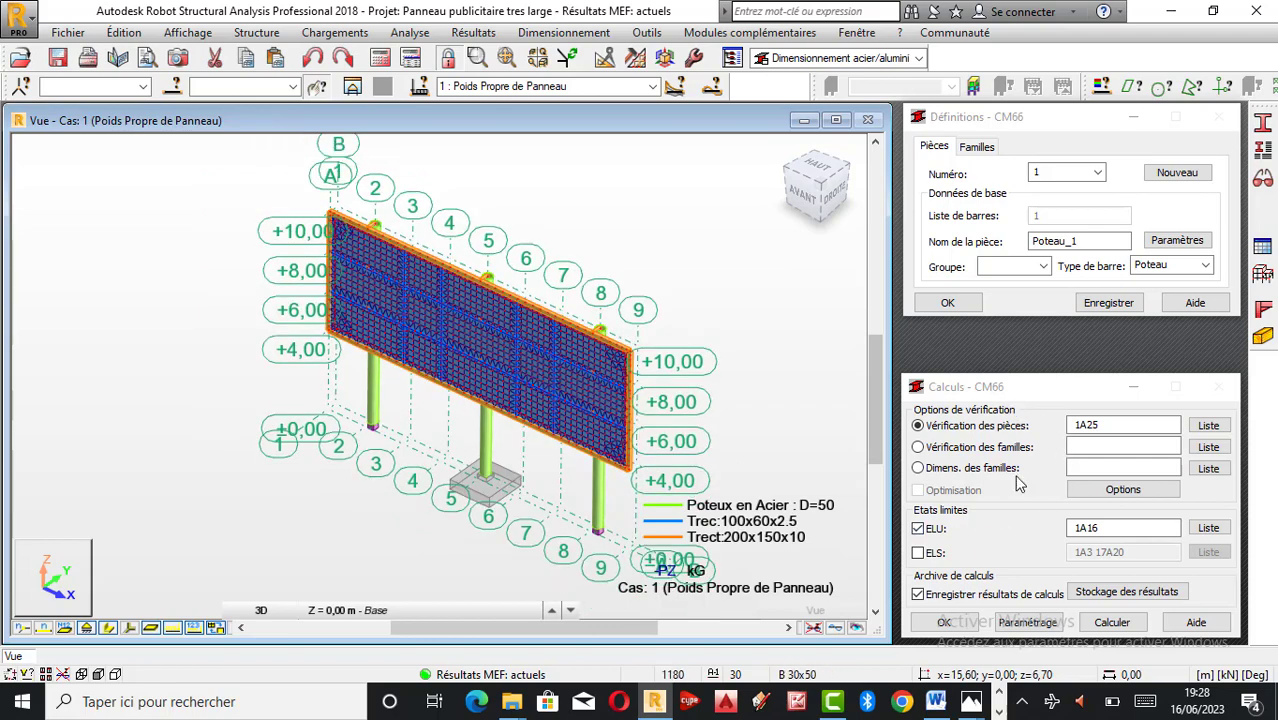
scroll(507, 293, "up", 1)
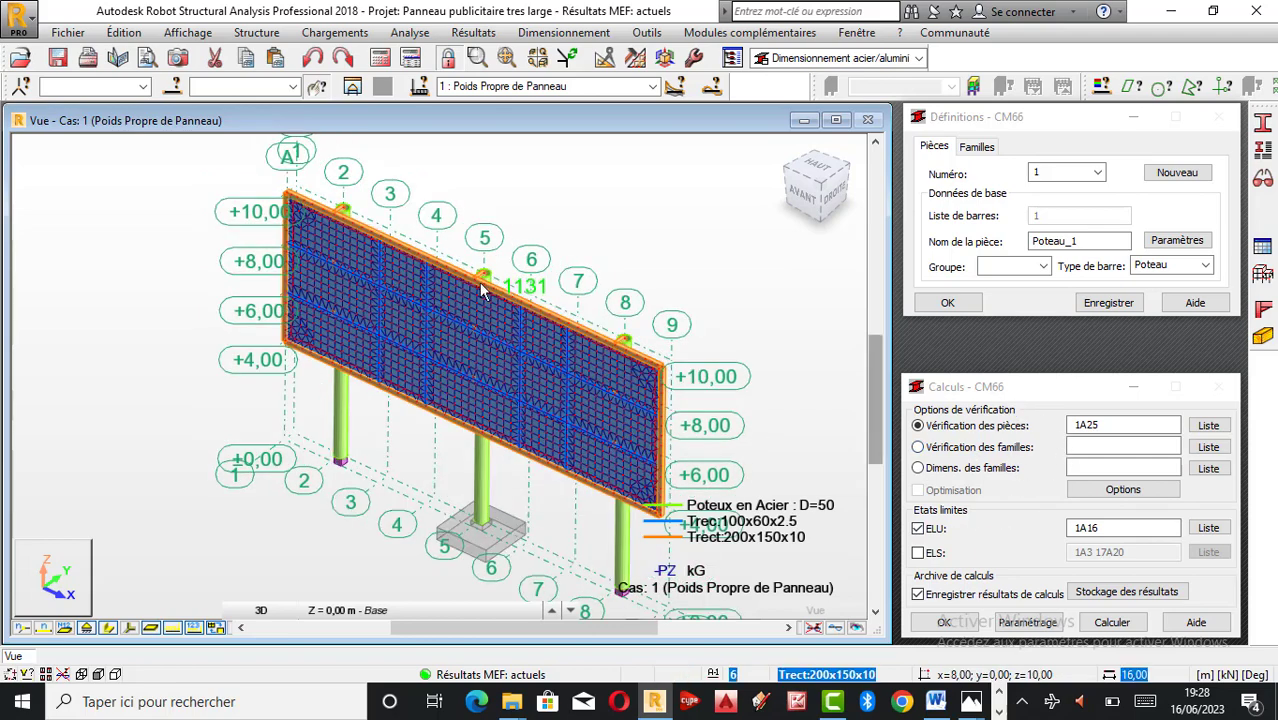
scroll(320, 288, "down", 1)
scroll(588, 365, "up", 1)
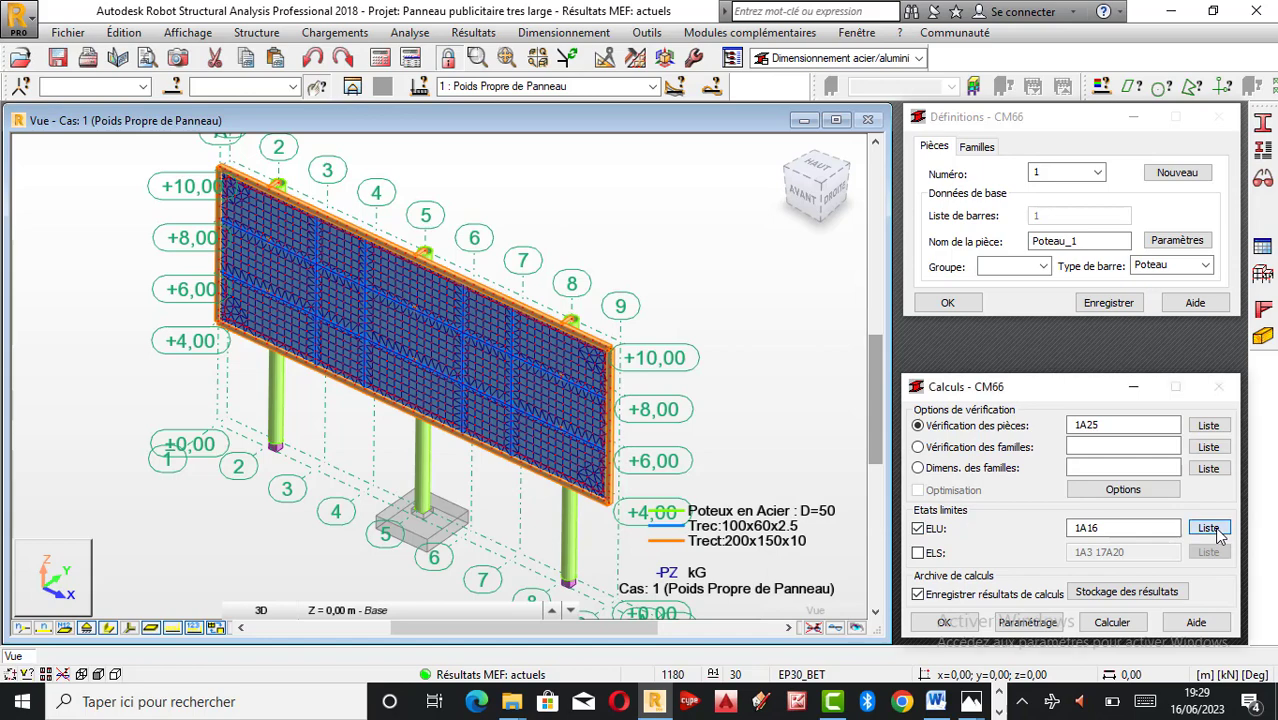
Inspect the simple load cases available for the ELU limit state, then leave the case selection without applying a change.
left_click(1208, 528)
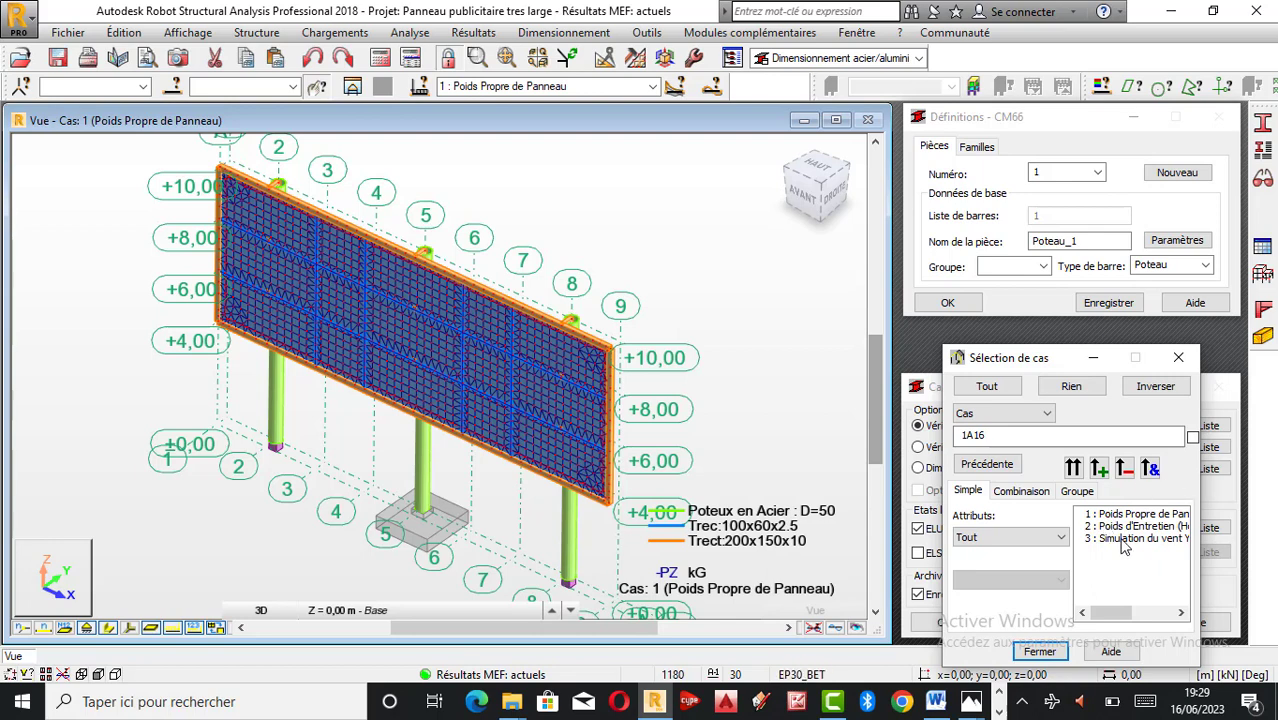
left_click_drag(1058, 360, 958, 312)
left_click(957, 482)
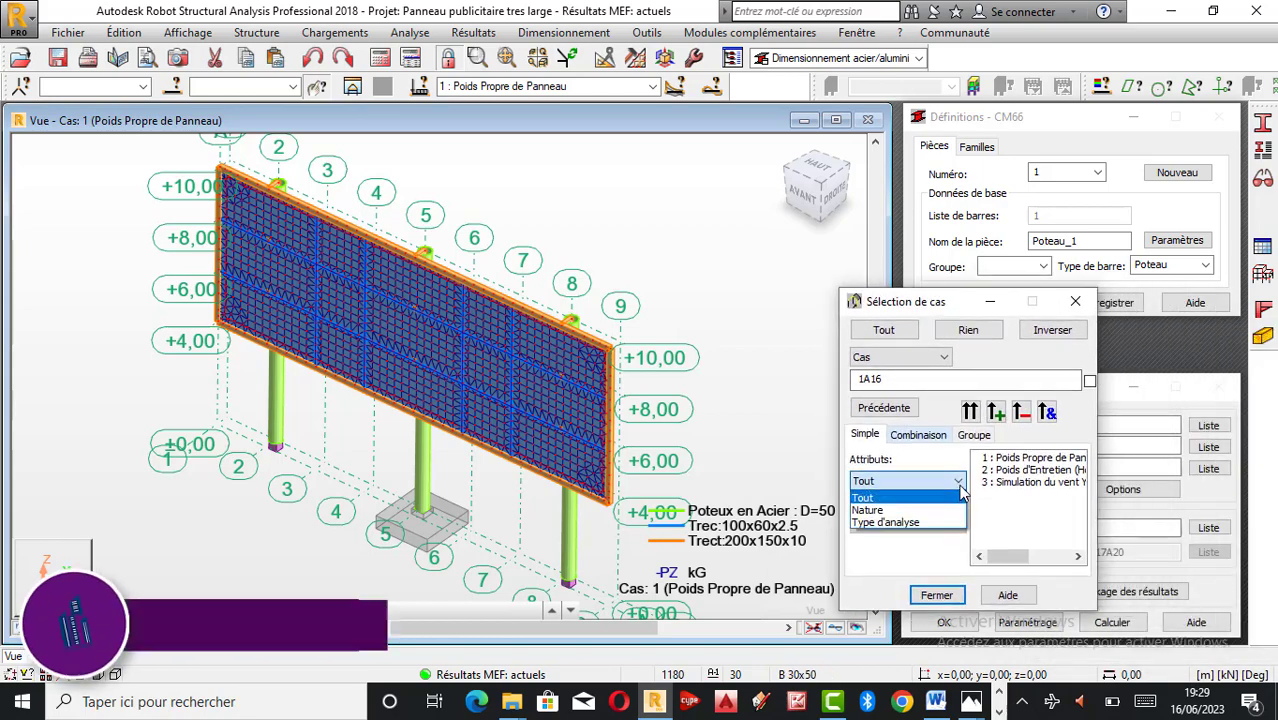
left_click(958, 497)
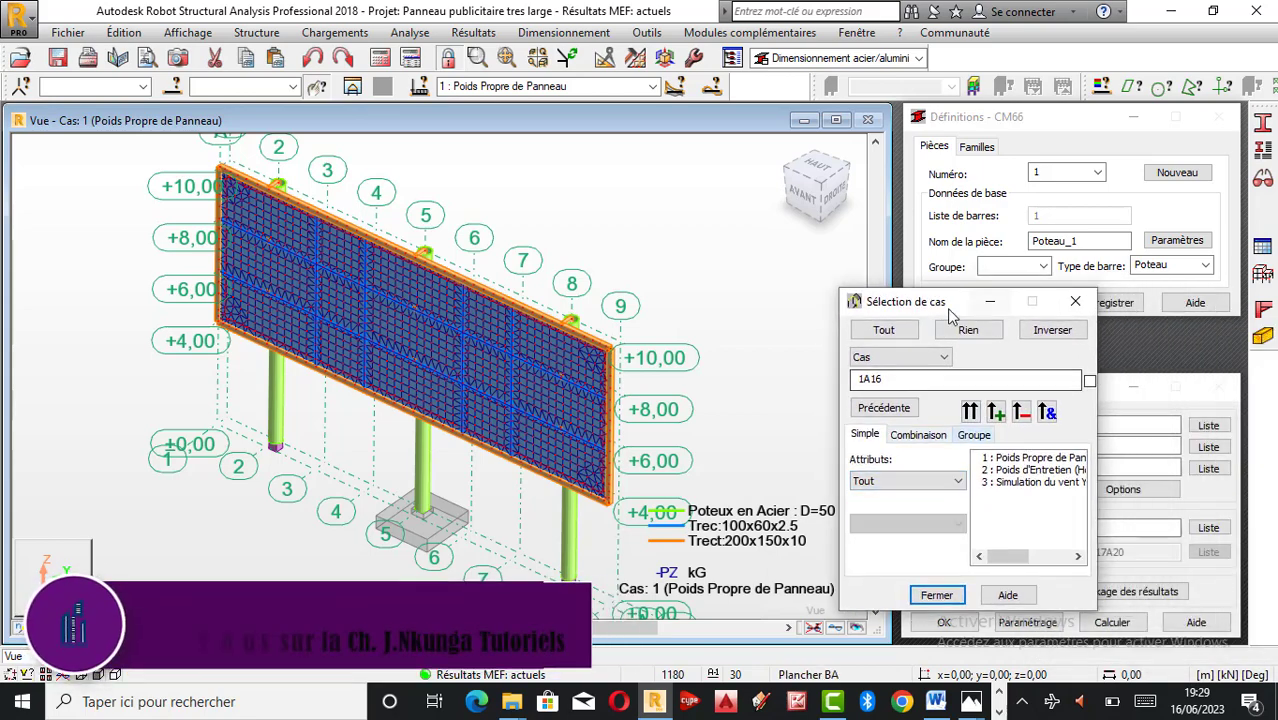
left_click_drag(952, 306, 803, 282)
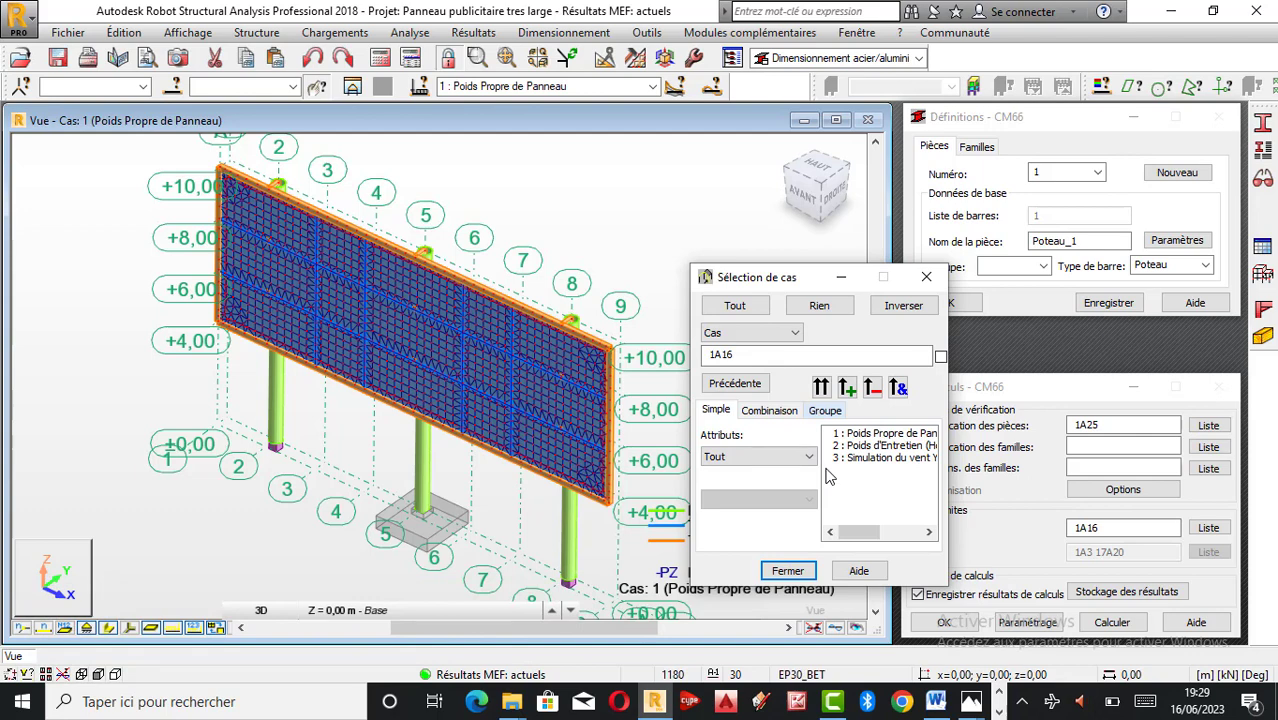
left_click(821, 388)
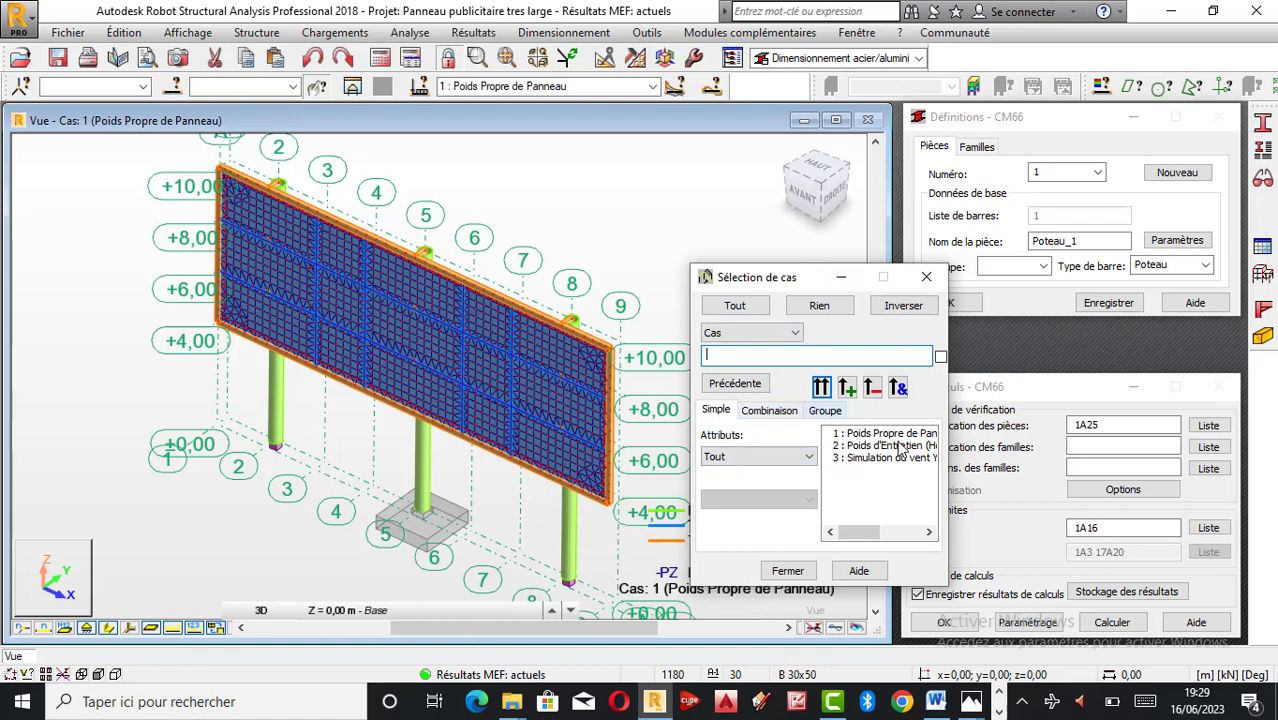
left_click(926, 278)
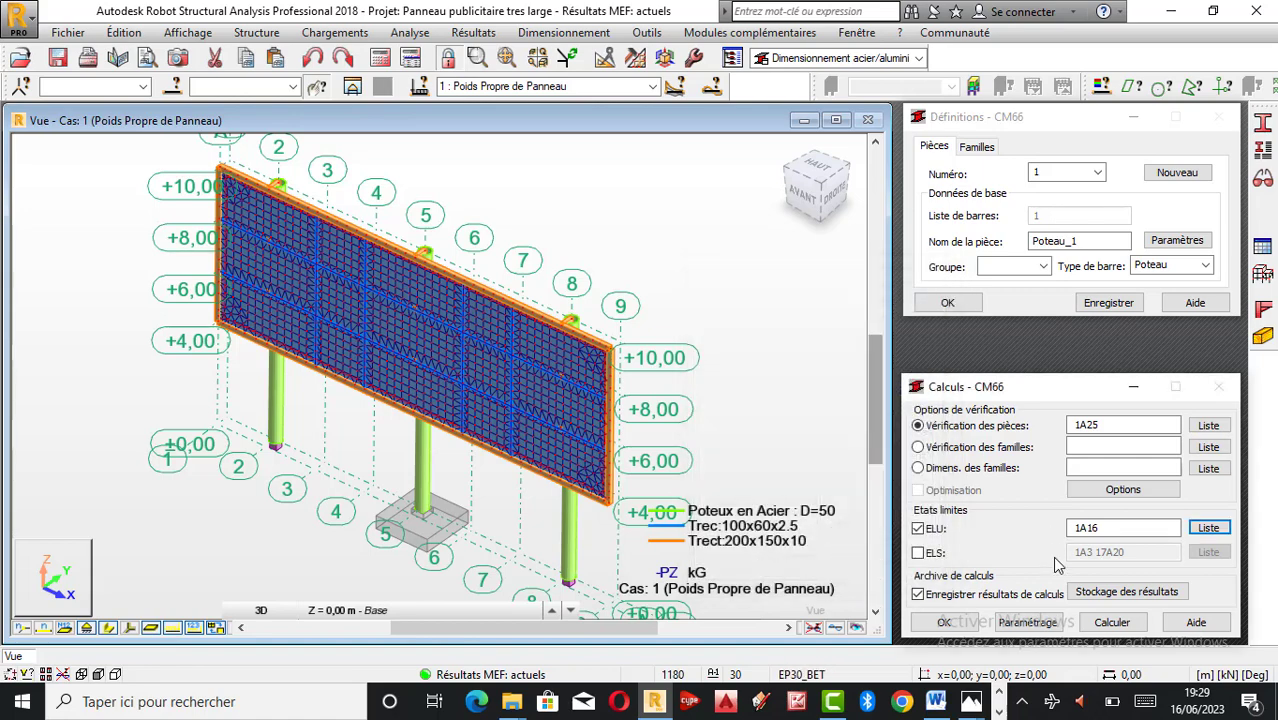
Include the ELS limit state with cases 1A3 17A20 and run the CM66 verification of pieces 1A25.
left_click(918, 553)
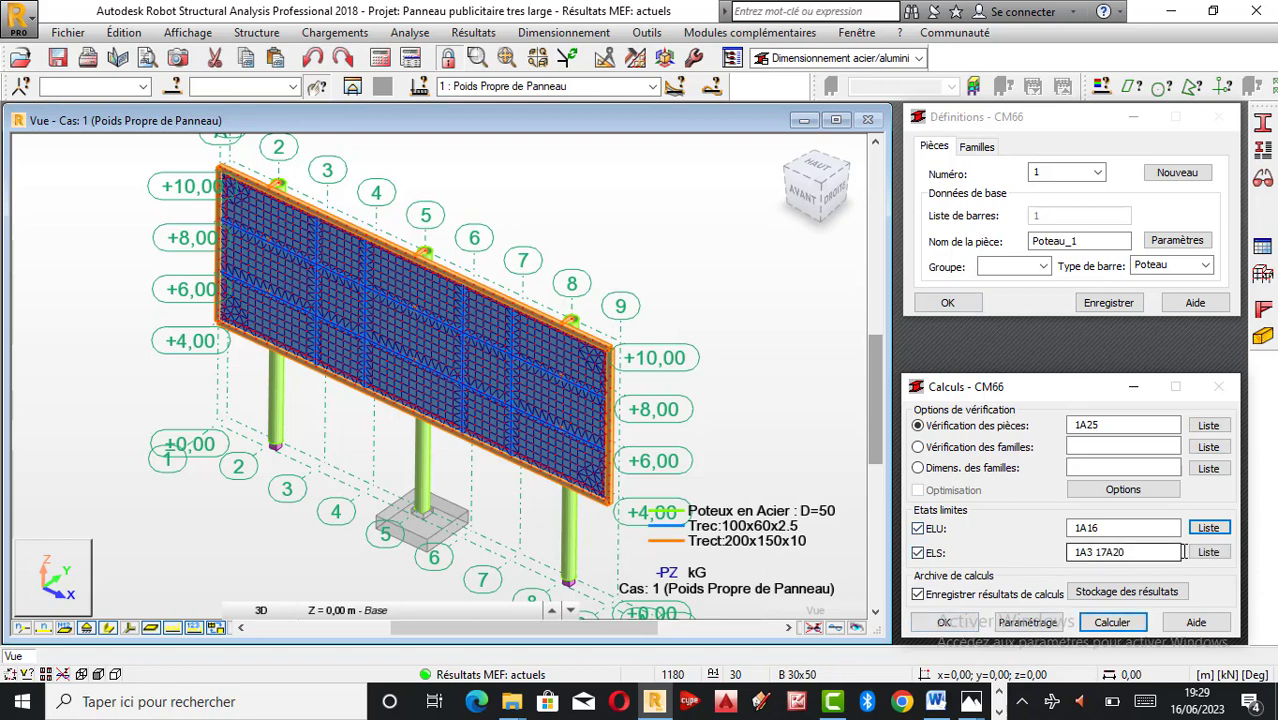
left_click(1216, 558)
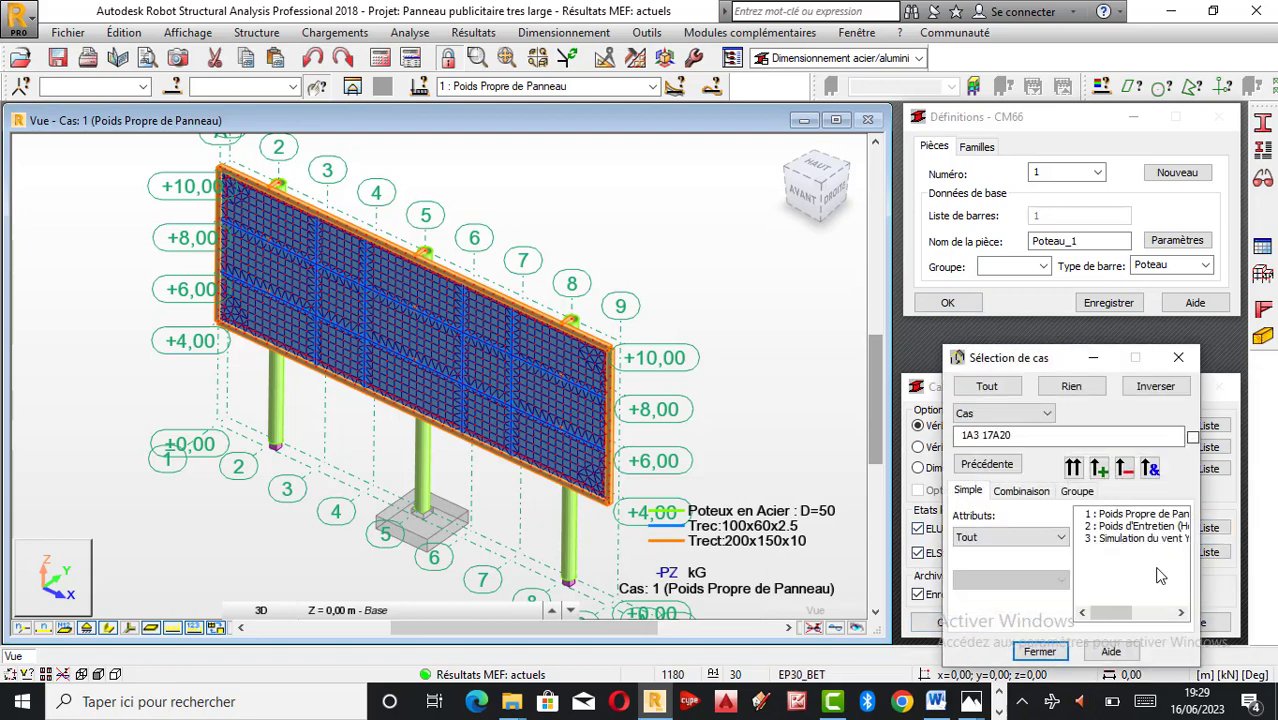
left_click(1073, 468)
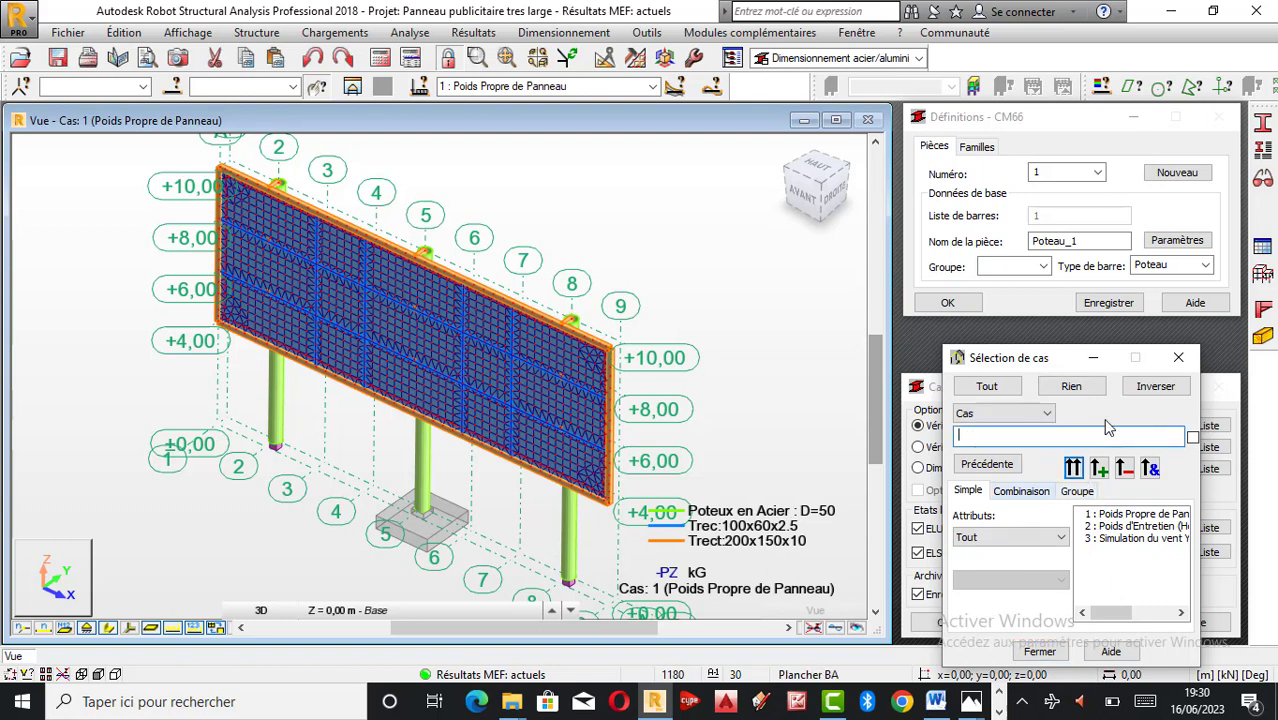
left_click(1180, 362)
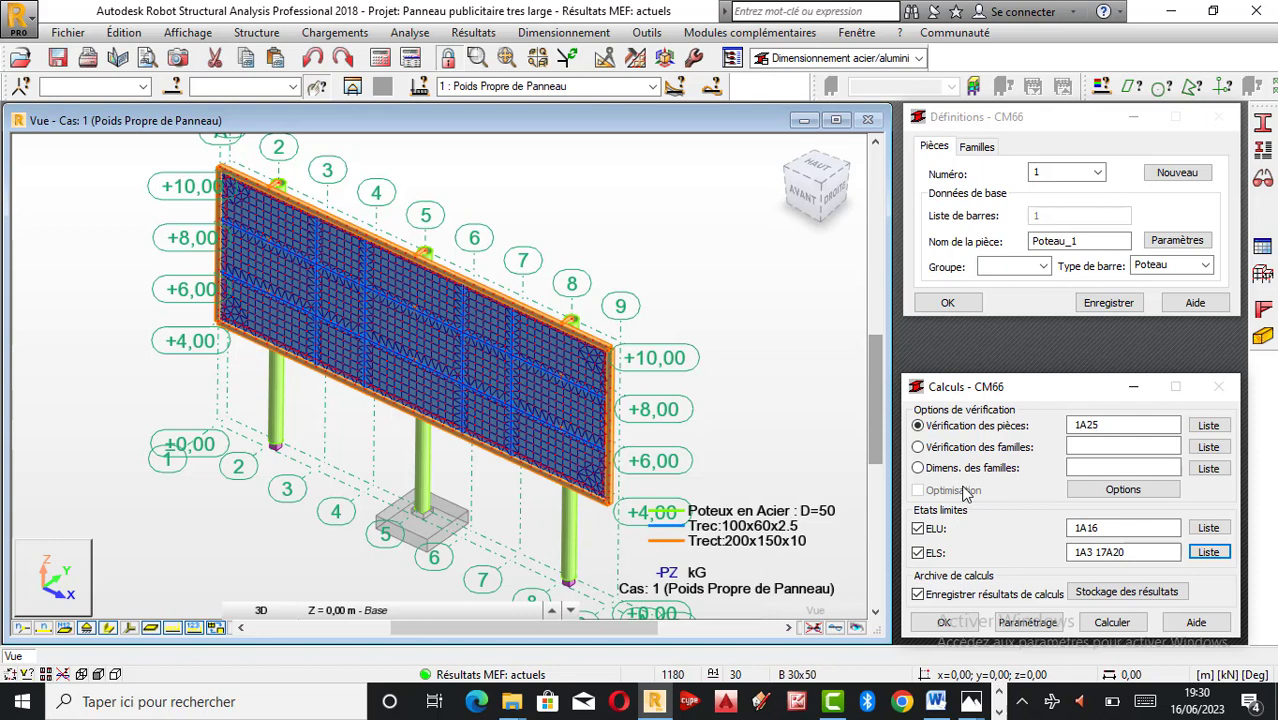
left_click(1112, 622)
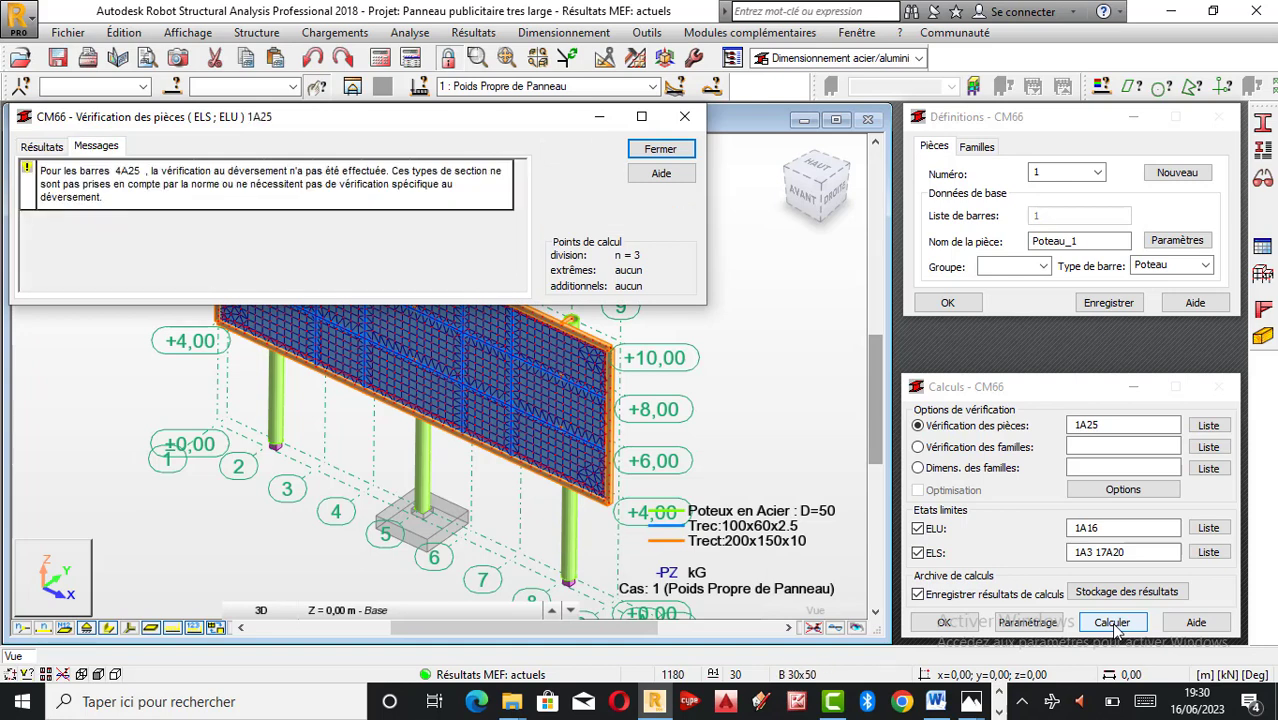
Review the results table through Poutre_25 and save the calculation results as "Vérification des pièces ( ELS ; ELU ) 1A25".
left_click(44, 147)
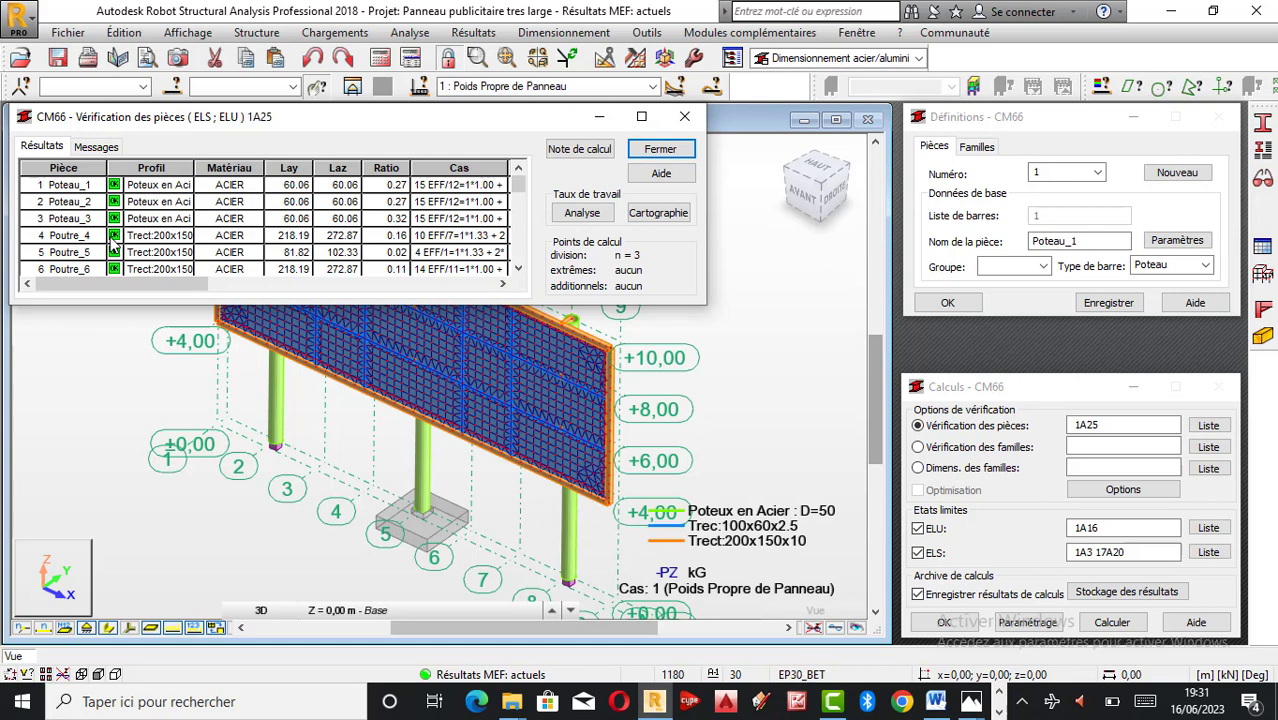
scroll(110, 267, "down", 2)
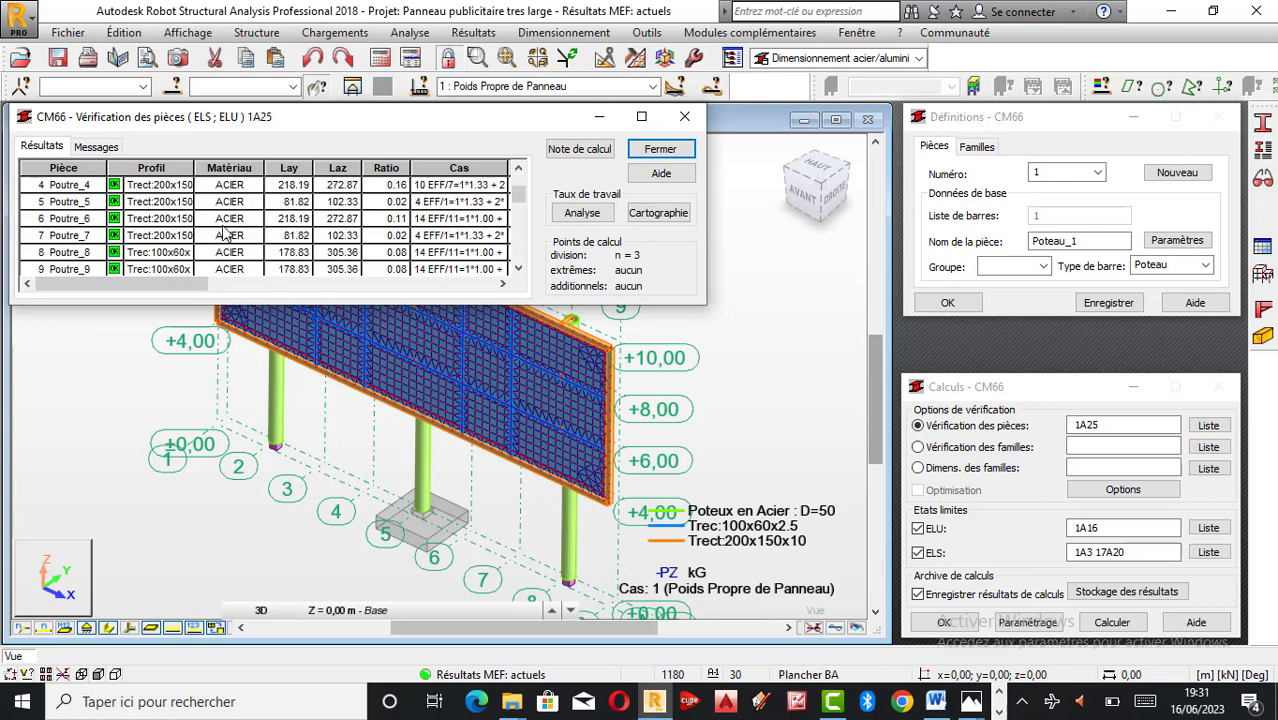
scroll(210, 236, "down", 1)
scroll(197, 234, "down", 4)
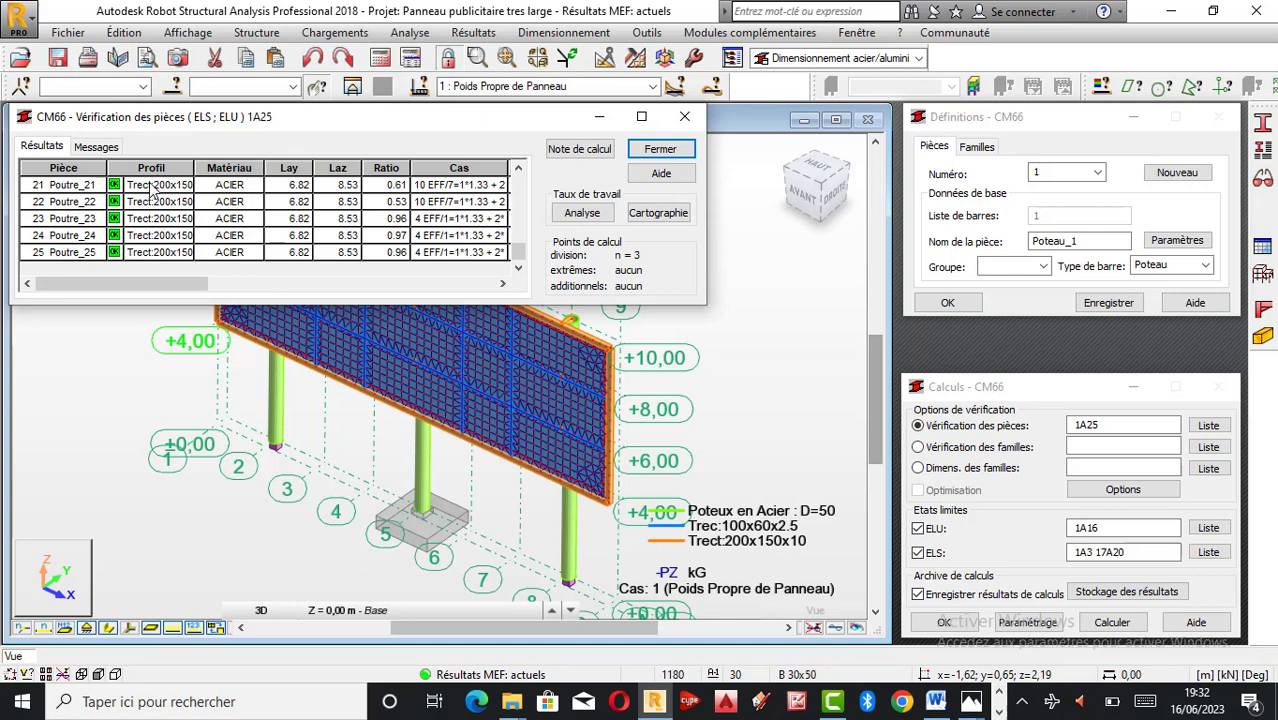
left_click(660, 149)
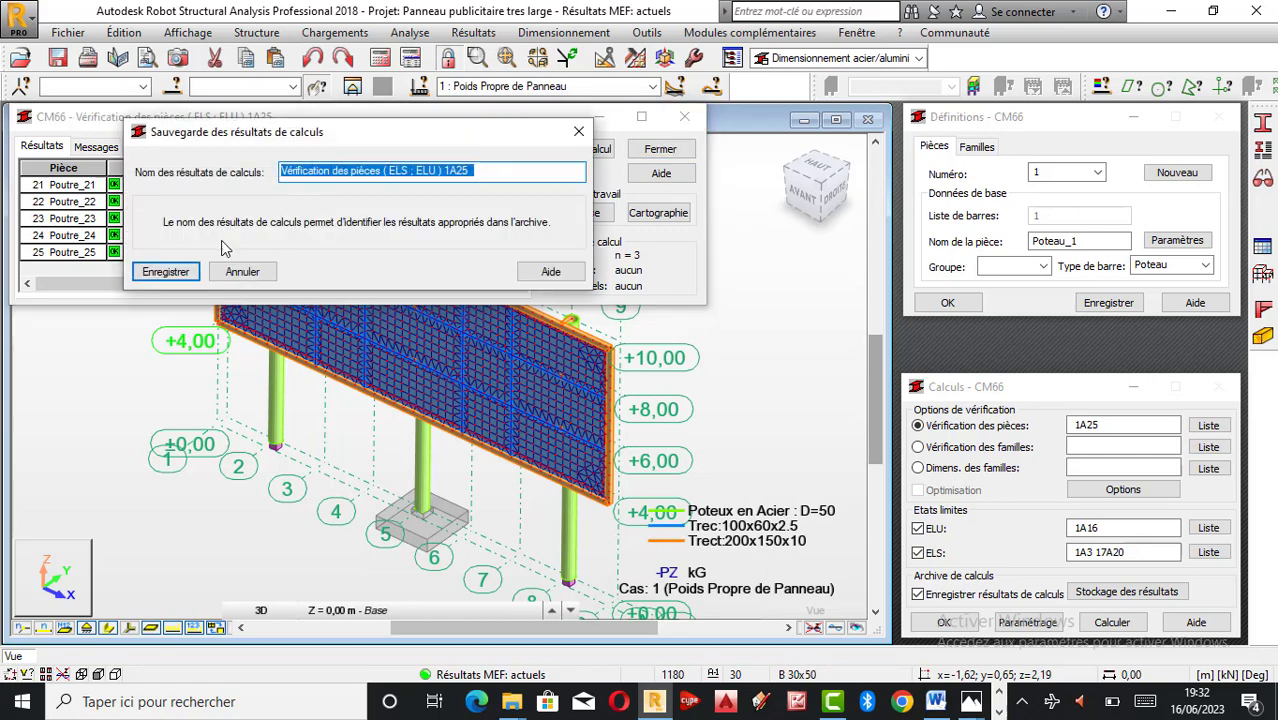
left_click(168, 276)
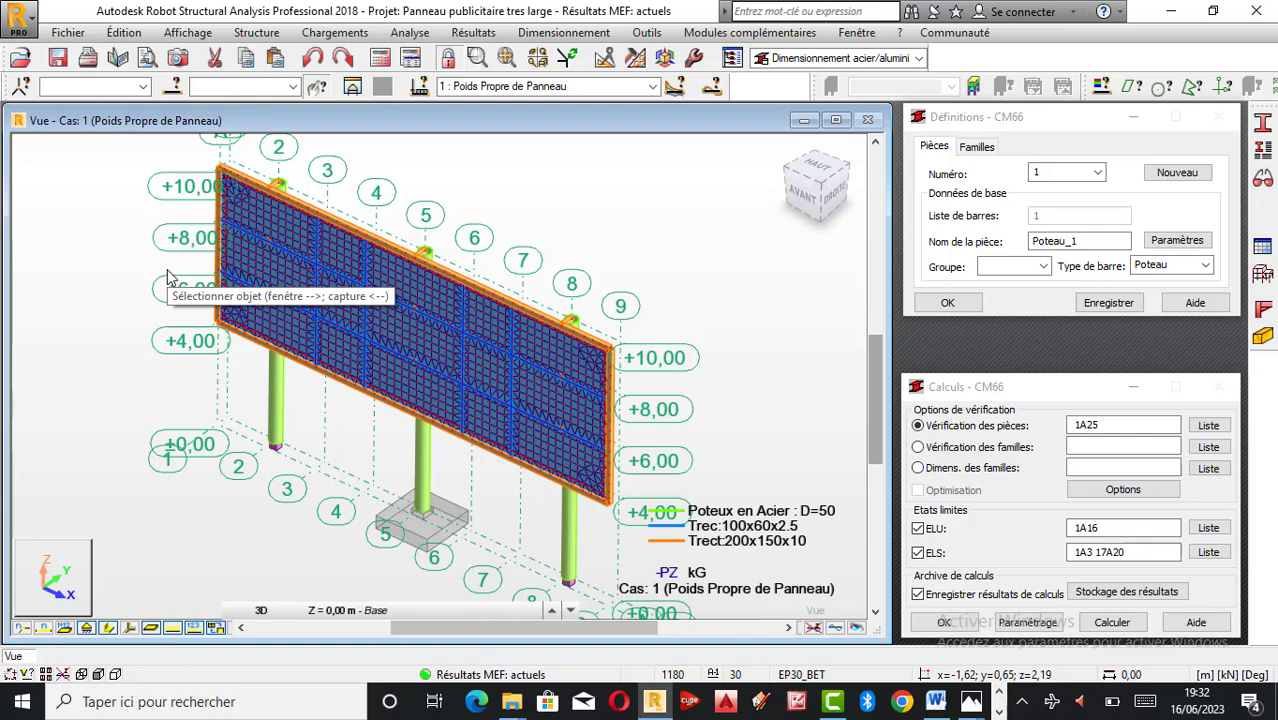
Examine up close the joint between the middle post's base and its footing.
scroll(345, 408, "up", 1)
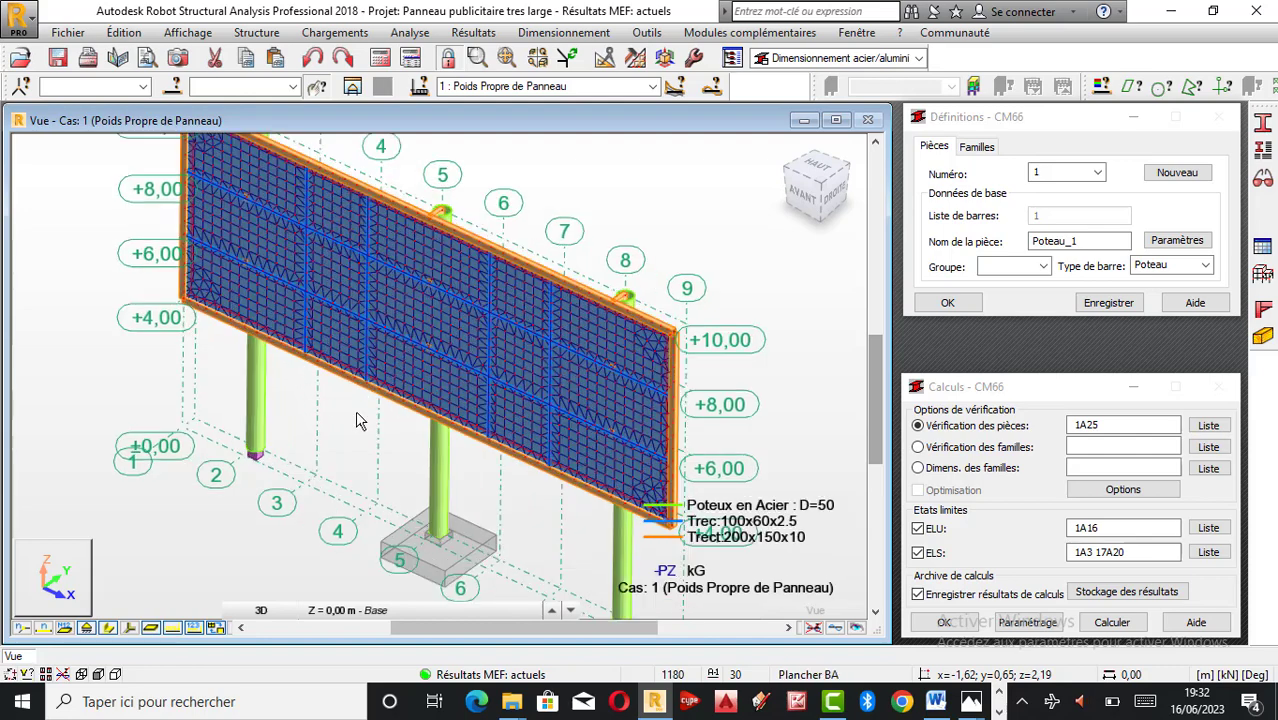
scroll(413, 406, "down", 1)
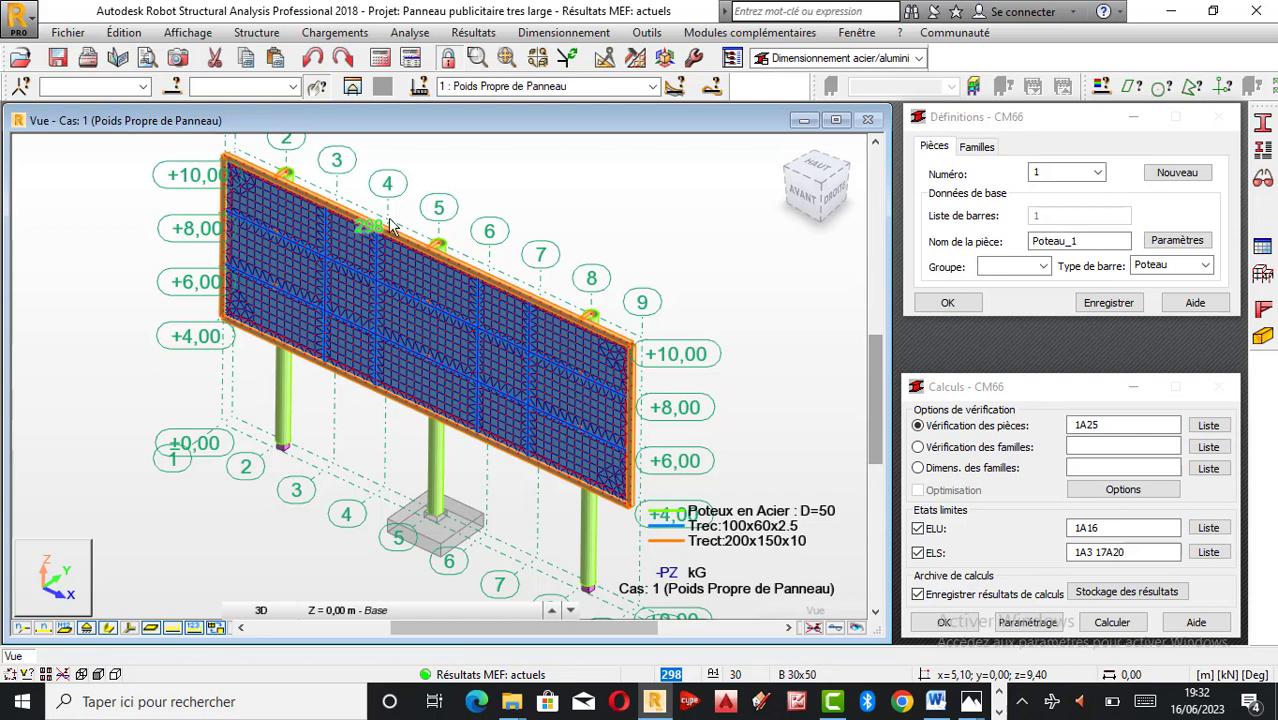
scroll(428, 532, "up", 1)
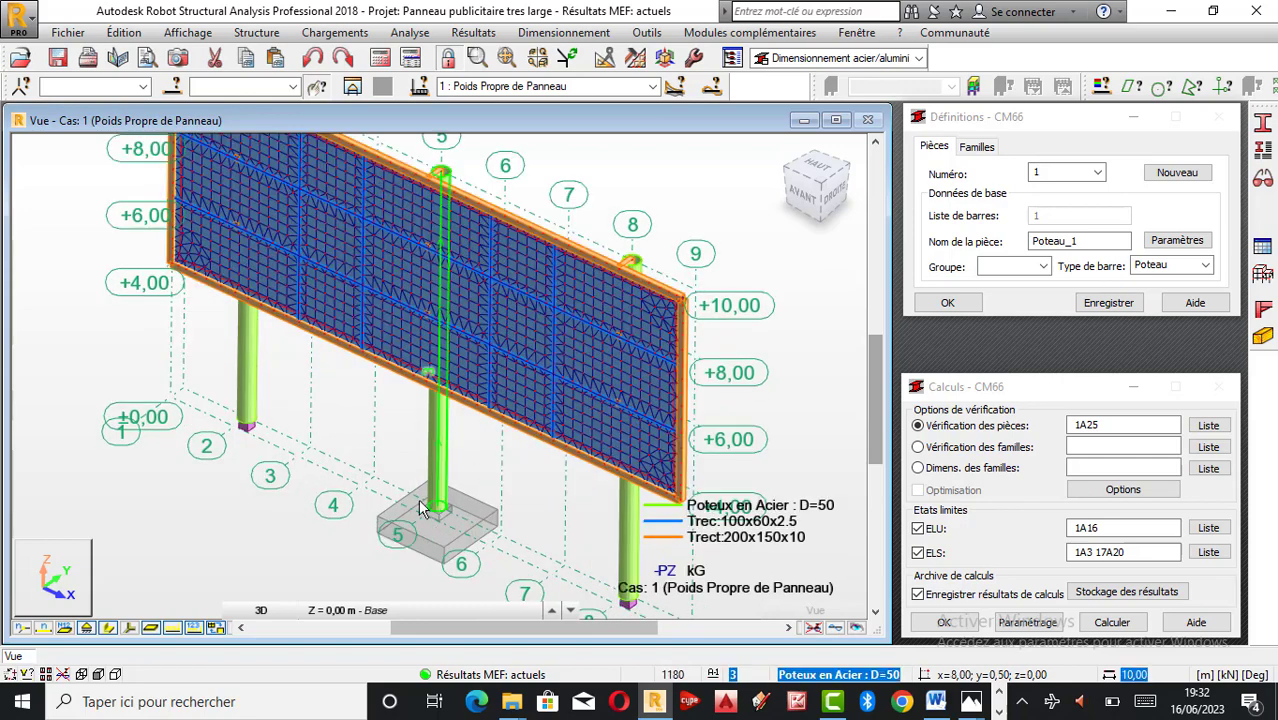
scroll(420, 502, "up", 1)
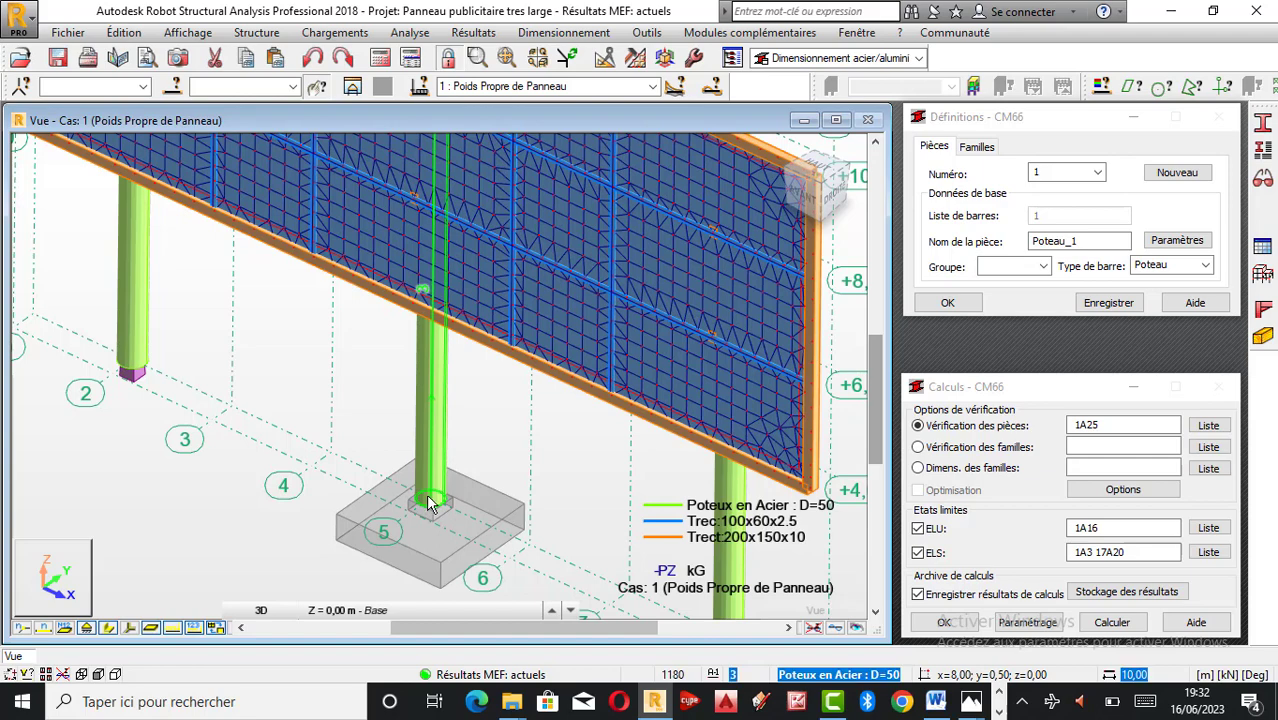
scroll(409, 542, "up", 1)
scroll(464, 504, "down", 2)
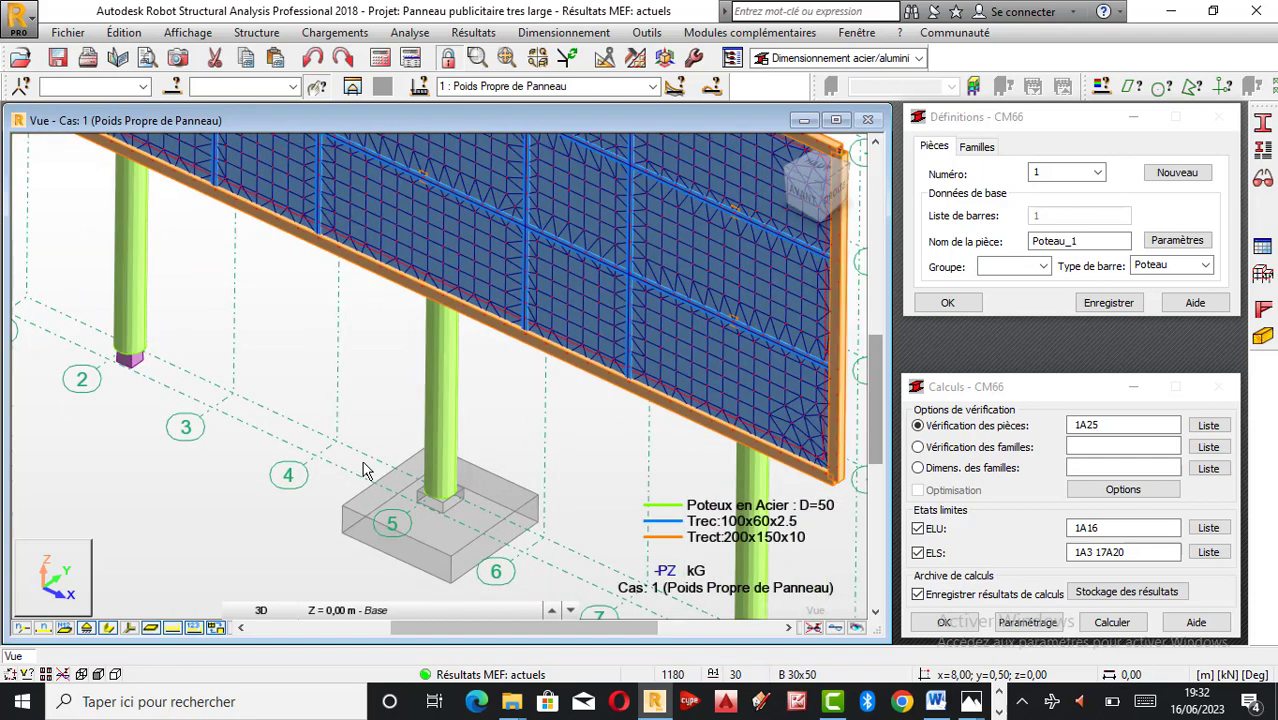
scroll(440, 498, "up", 2)
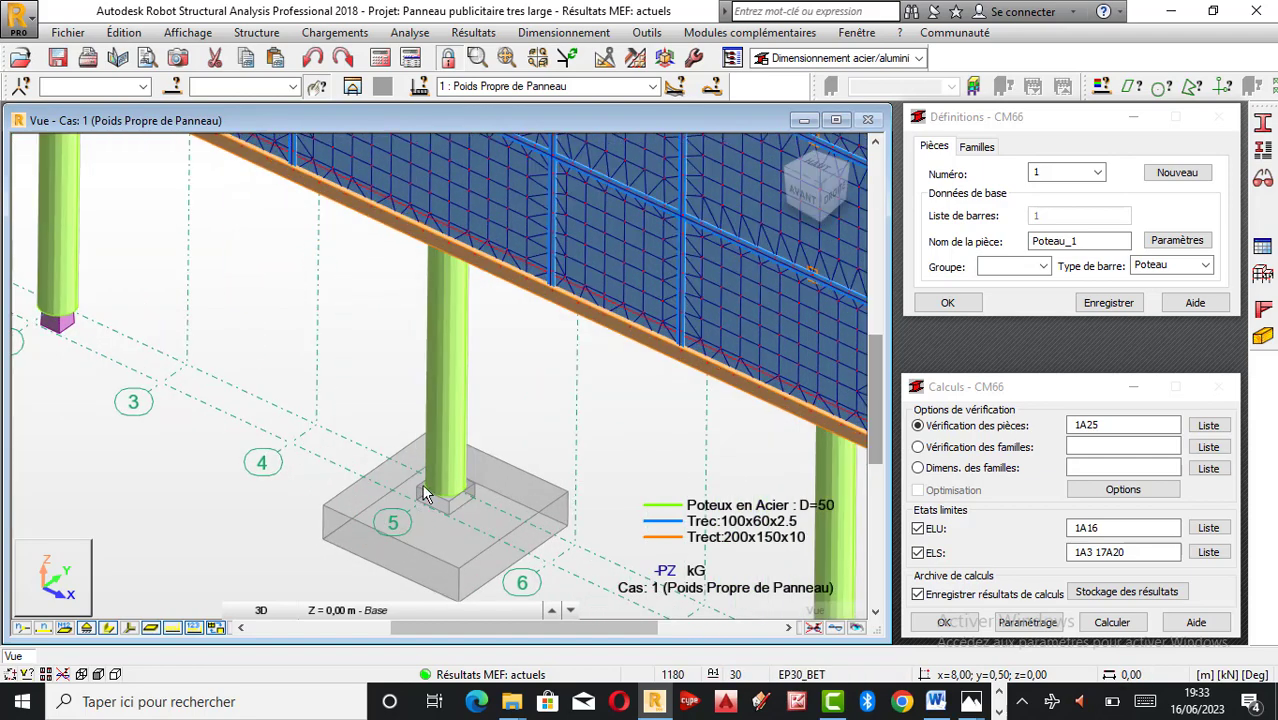
Display the node numbers on the billboard structure with the middle post's footing in view.
scroll(471, 487, "down", 2)
scroll(473, 485, "up", 1)
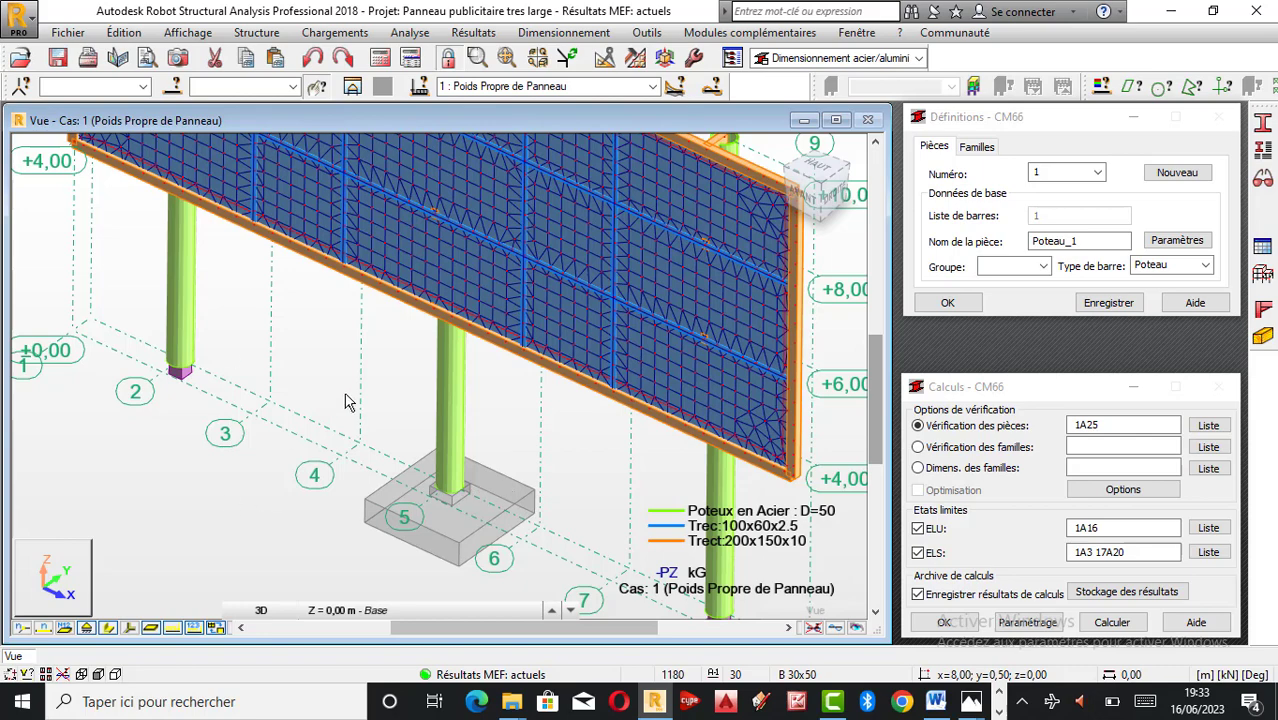
scroll(312, 378, "down", 2)
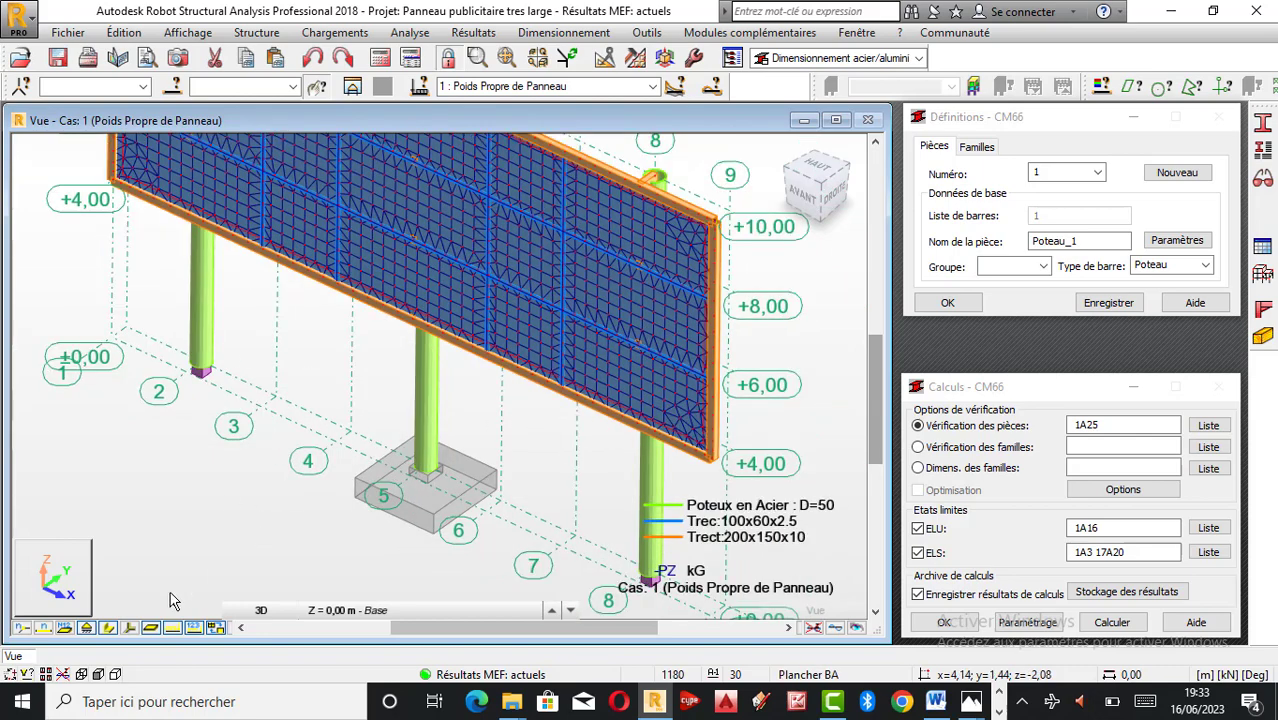
left_click(44, 629)
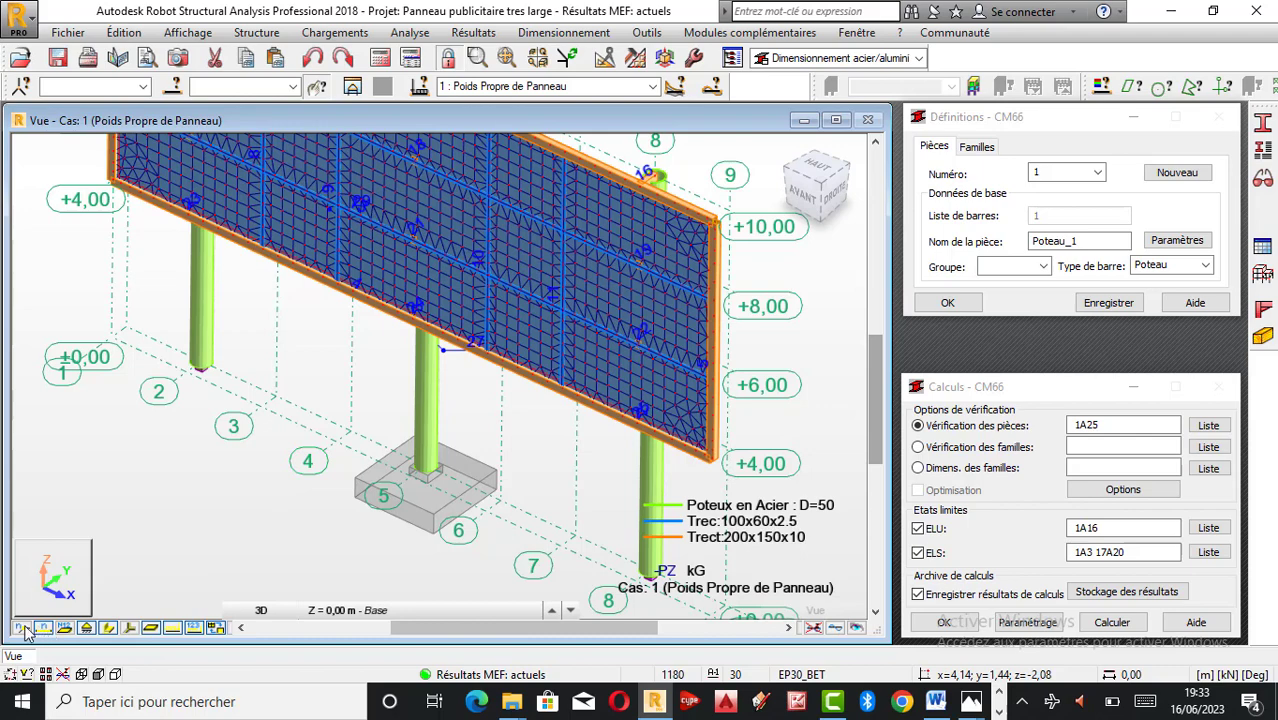
left_click(21, 628)
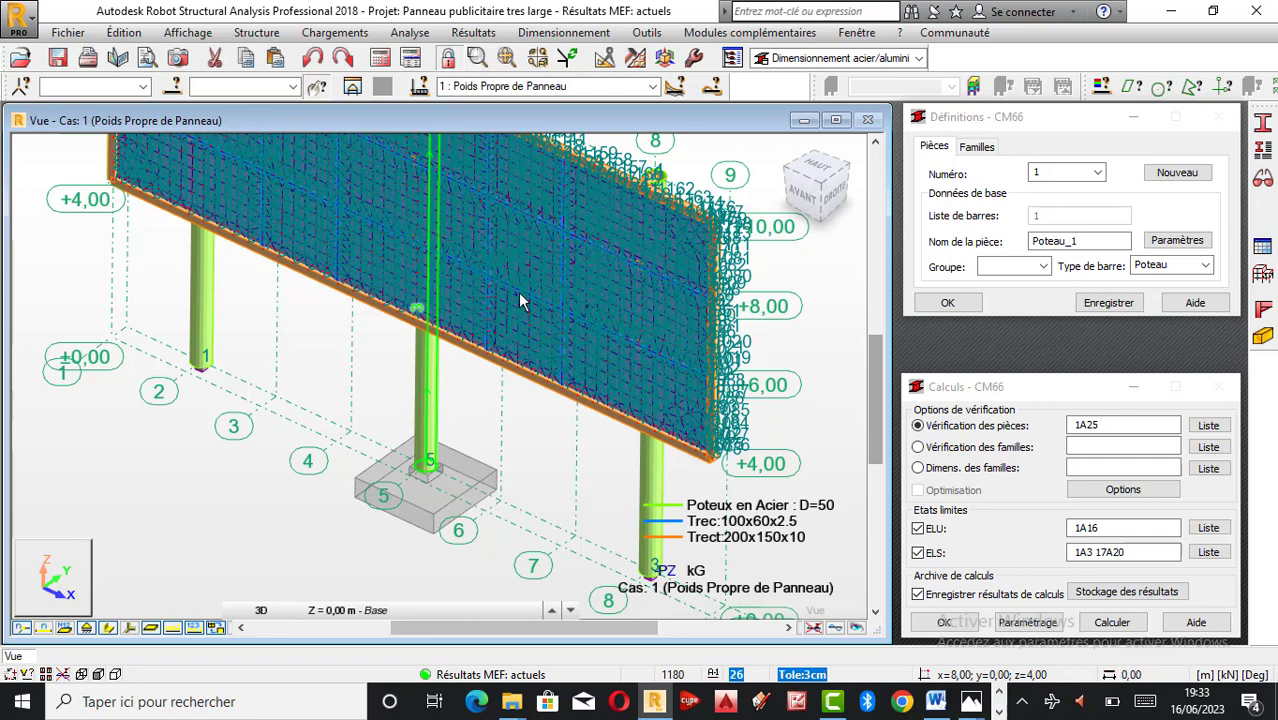
Open the steel connection design workspace, Dimensionnement assemblages acier, leaving the load case unchanged.
left_click(650, 87)
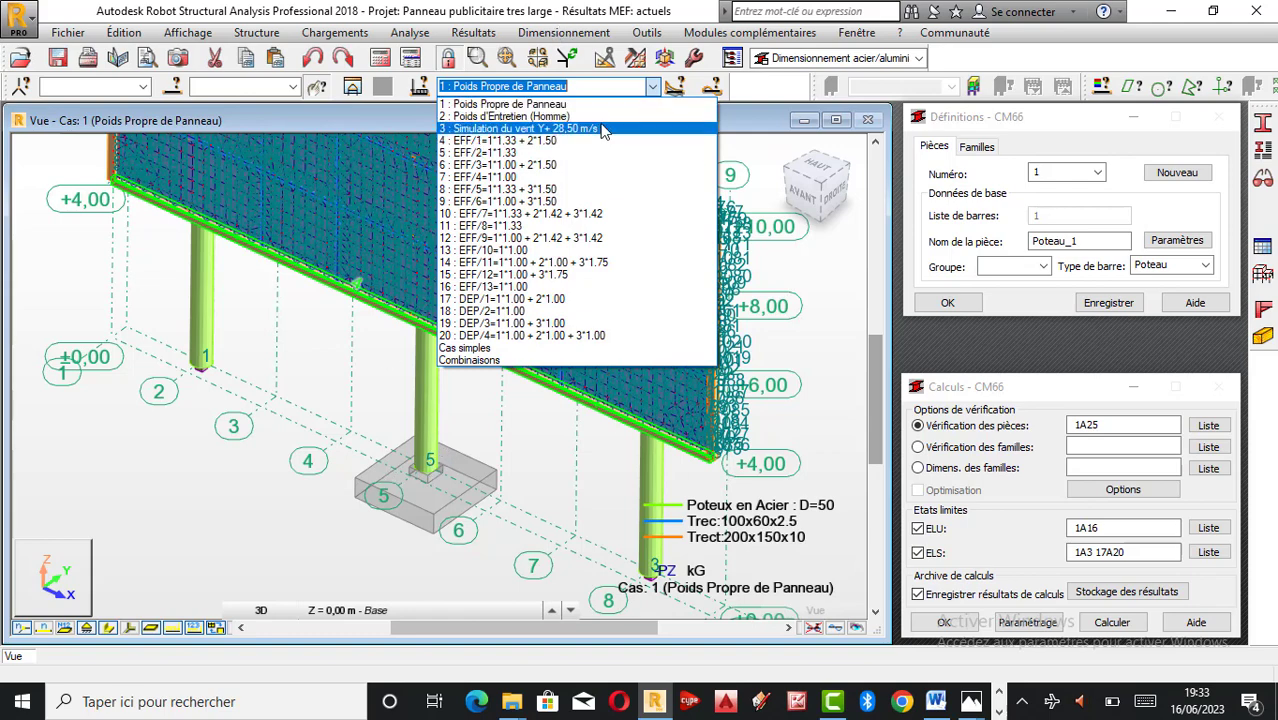
left_click(543, 35)
left_click(543, 35)
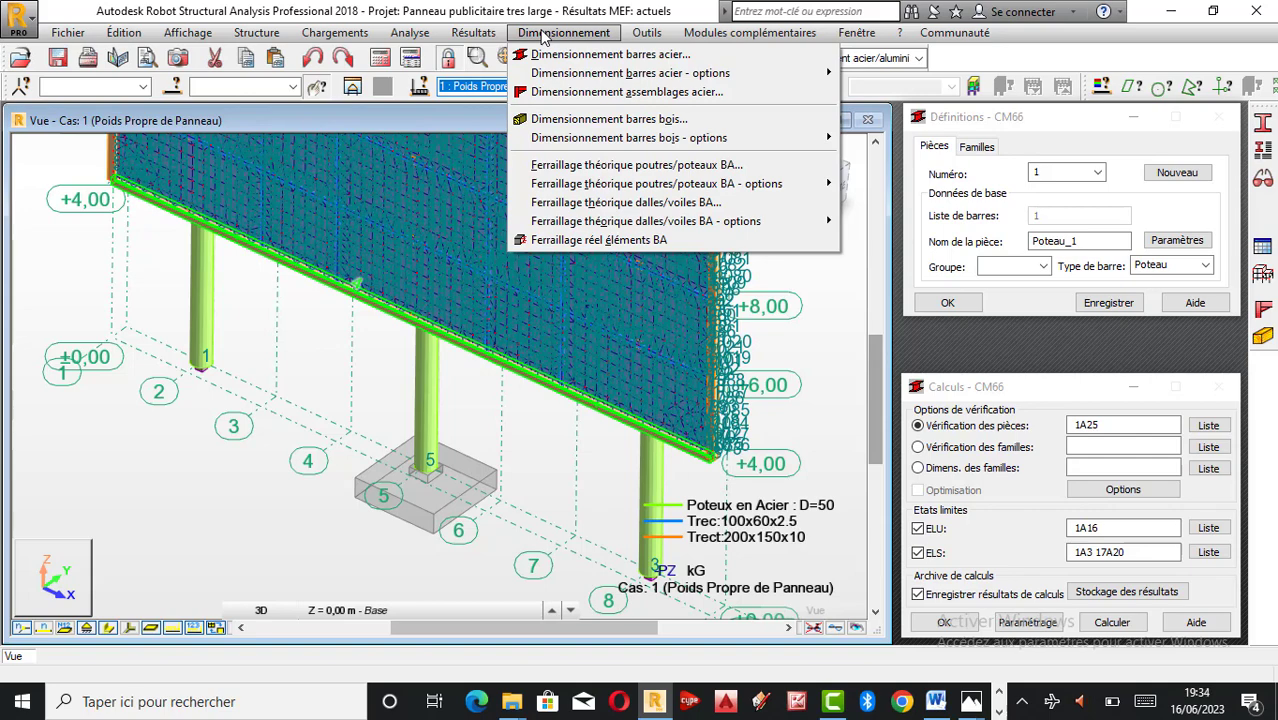
left_click(587, 92)
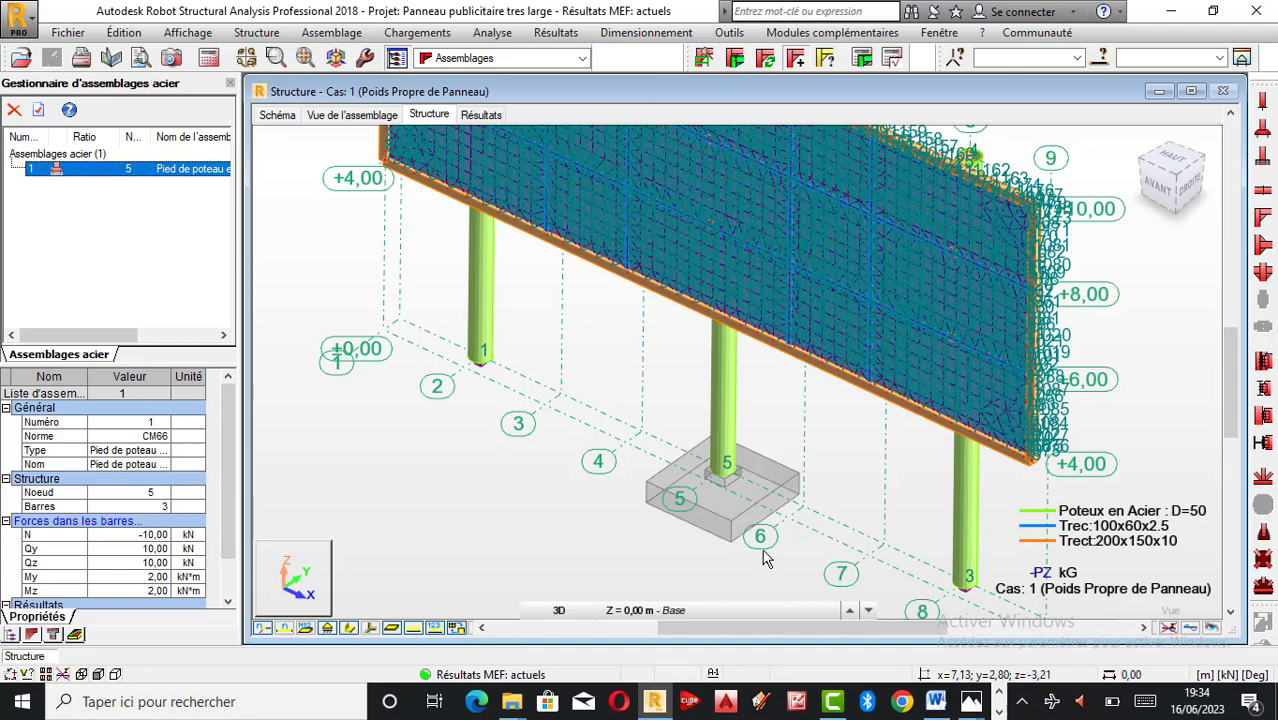
Try to select node 5 together with the bars around the middle post's base.
scroll(699, 479, "up", 5)
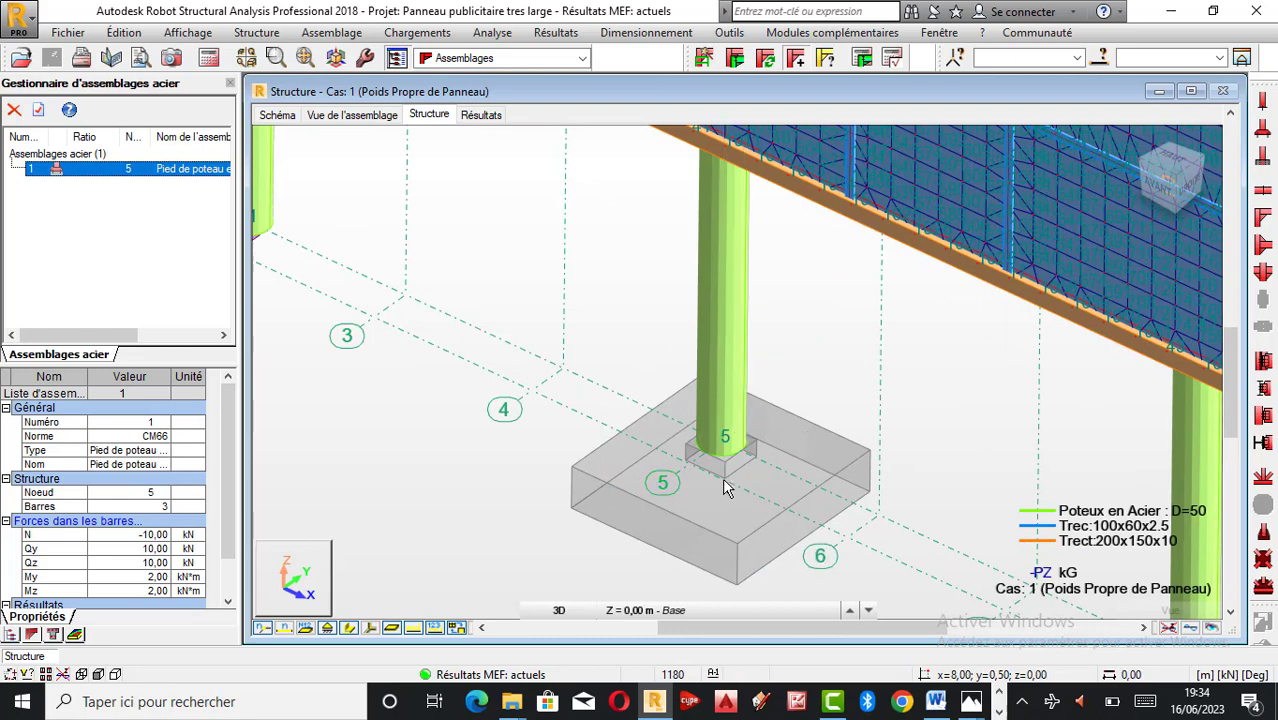
scroll(723, 452, "up", 1)
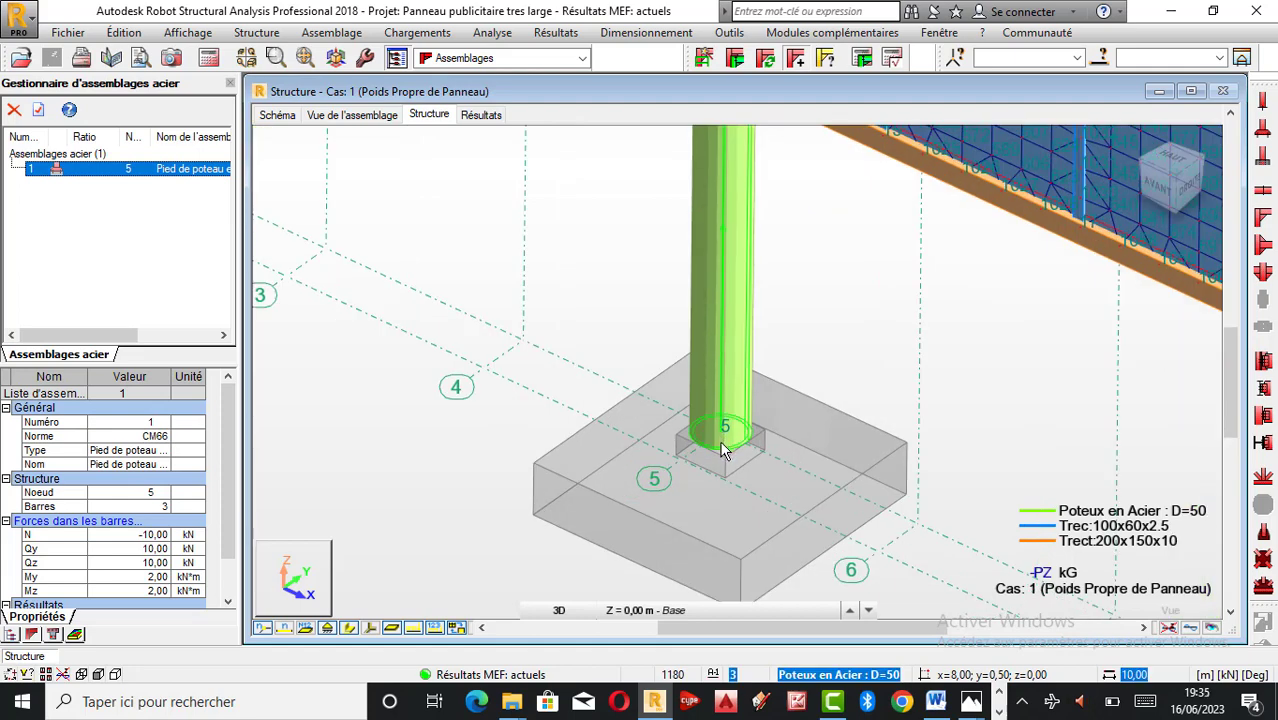
scroll(723, 452, "down", 1)
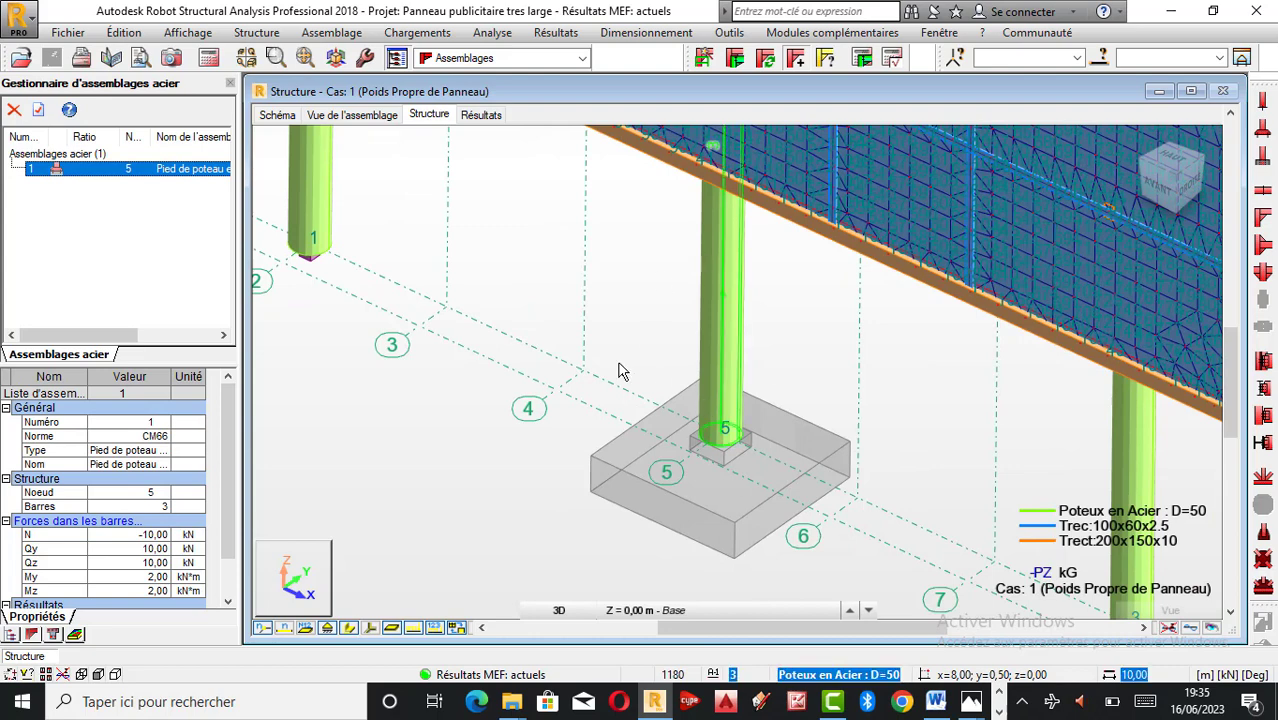
left_click_drag(546, 316, 905, 576)
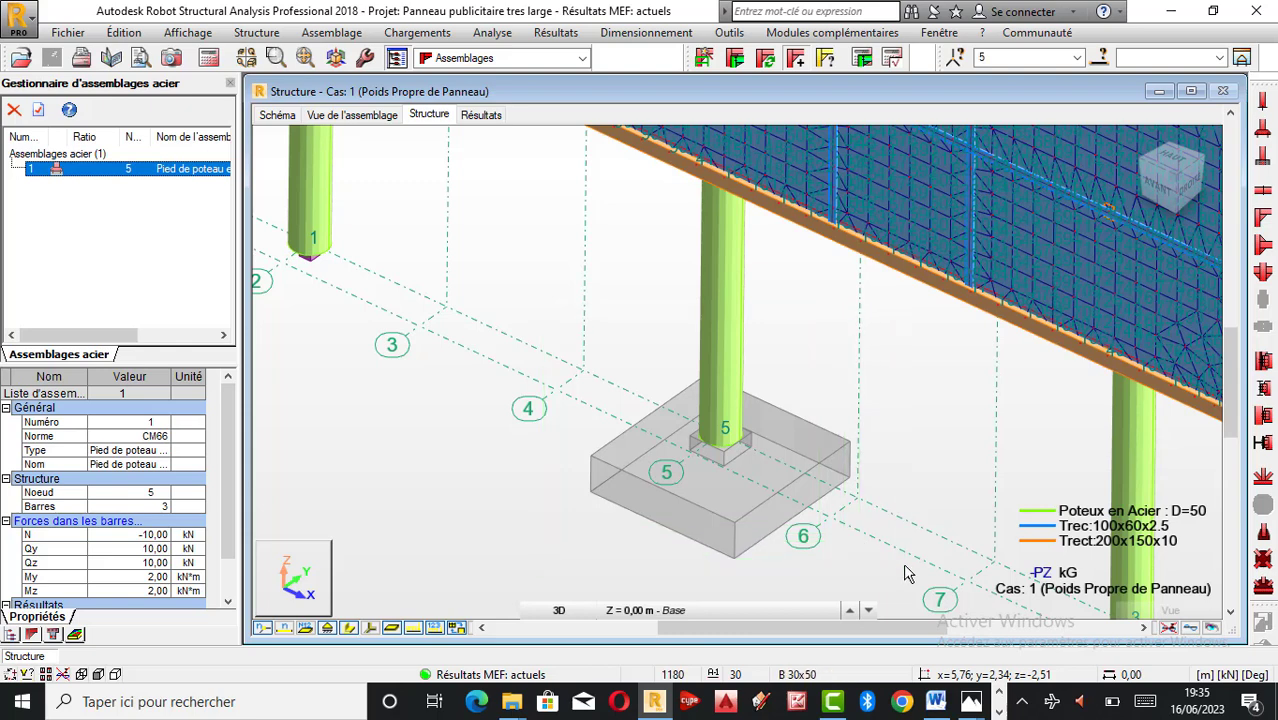
left_click(803, 371)
left_click_drag(631, 328, 797, 580)
left_click_drag(886, 573, 548, 300)
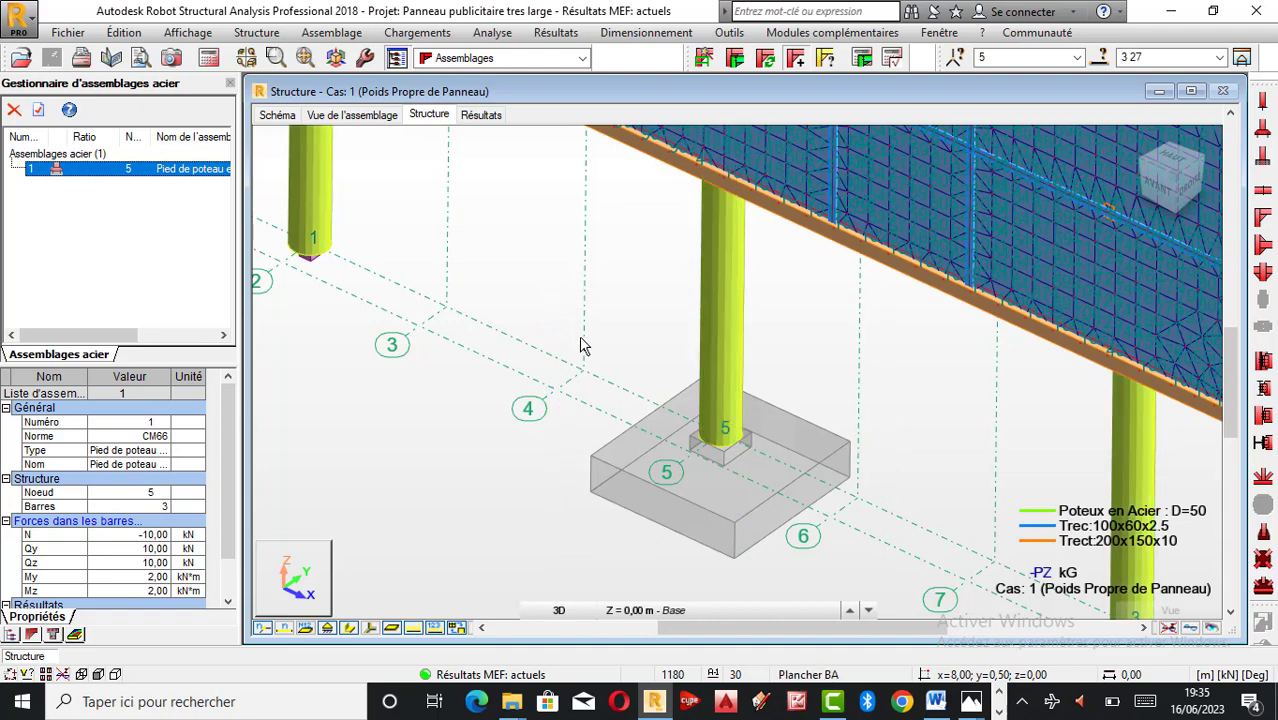
scroll(578, 352, "down", 2)
scroll(578, 352, "down", 2)
left_click(1004, 434)
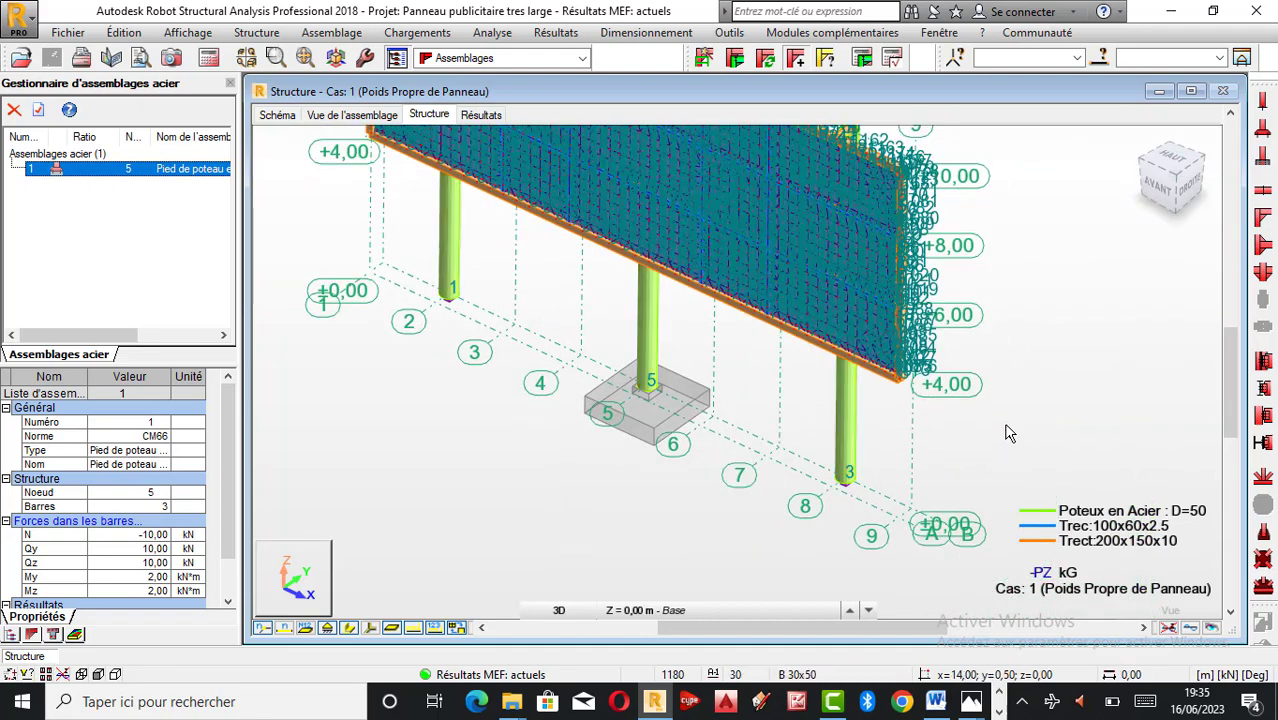
left_click(587, 364)
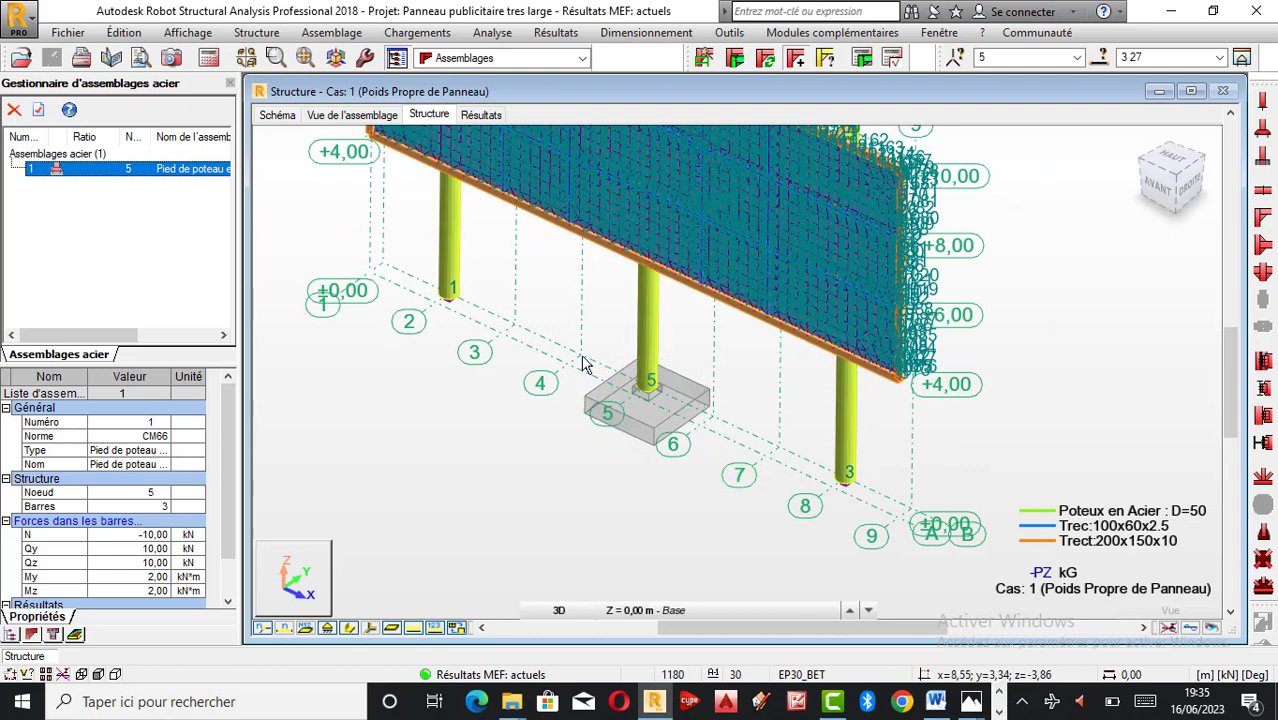
left_click(1021, 424)
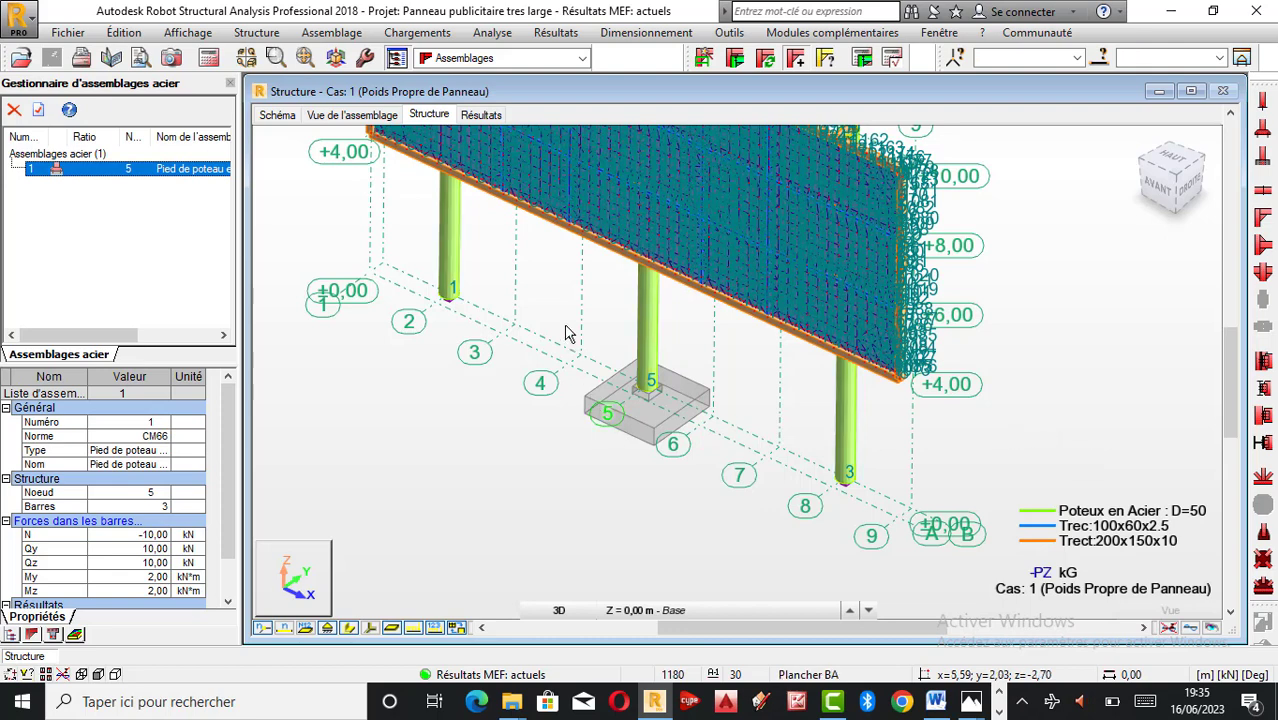
left_click(716, 458)
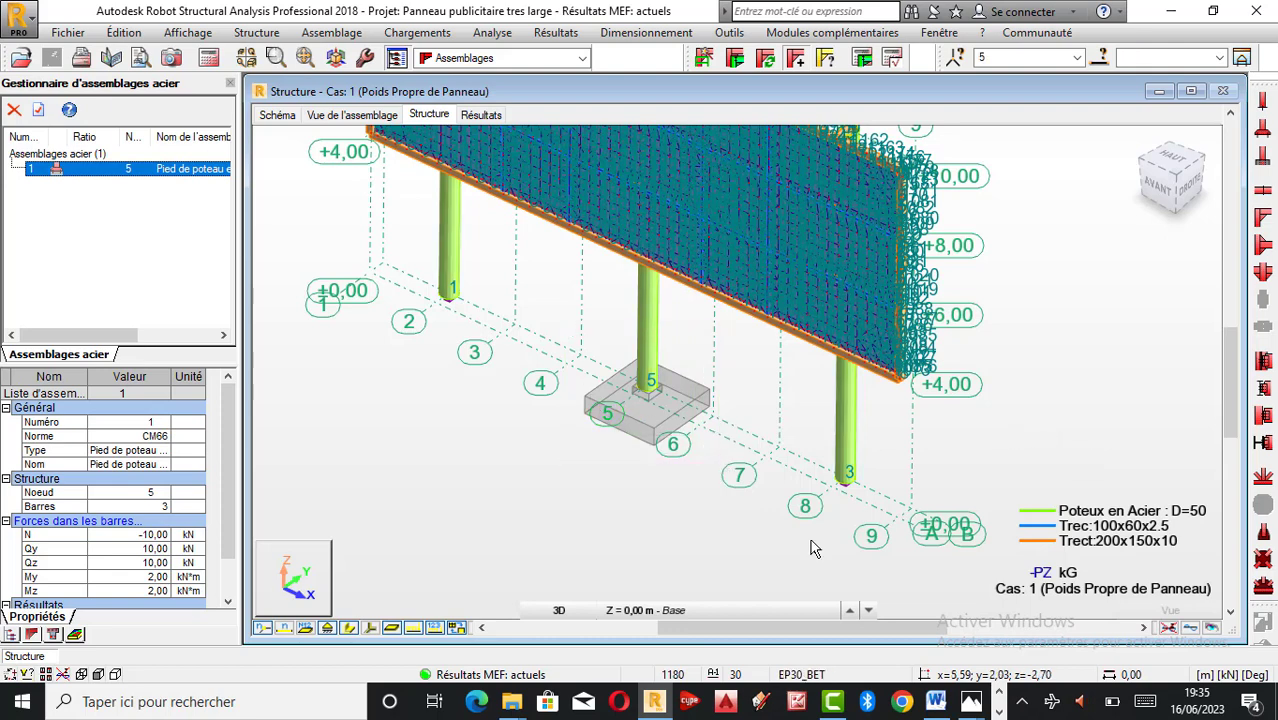
left_click(998, 712)
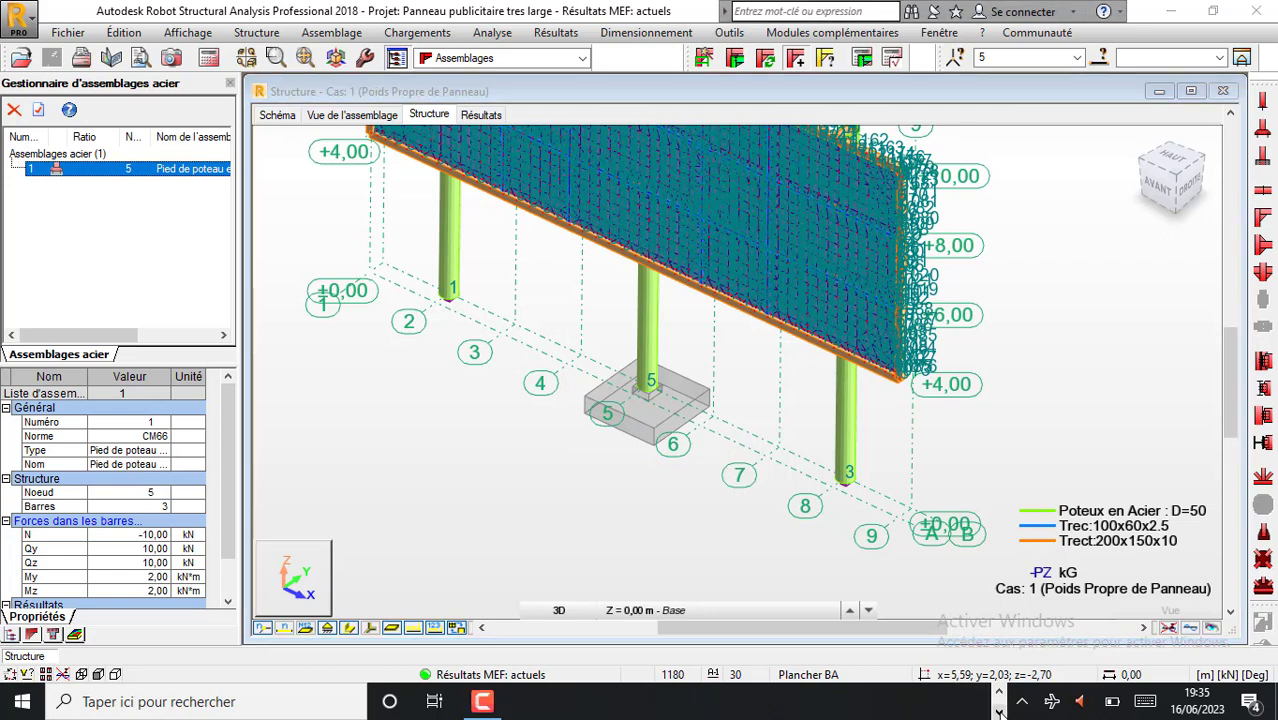
left_click(490, 698)
left_click(1186, 612)
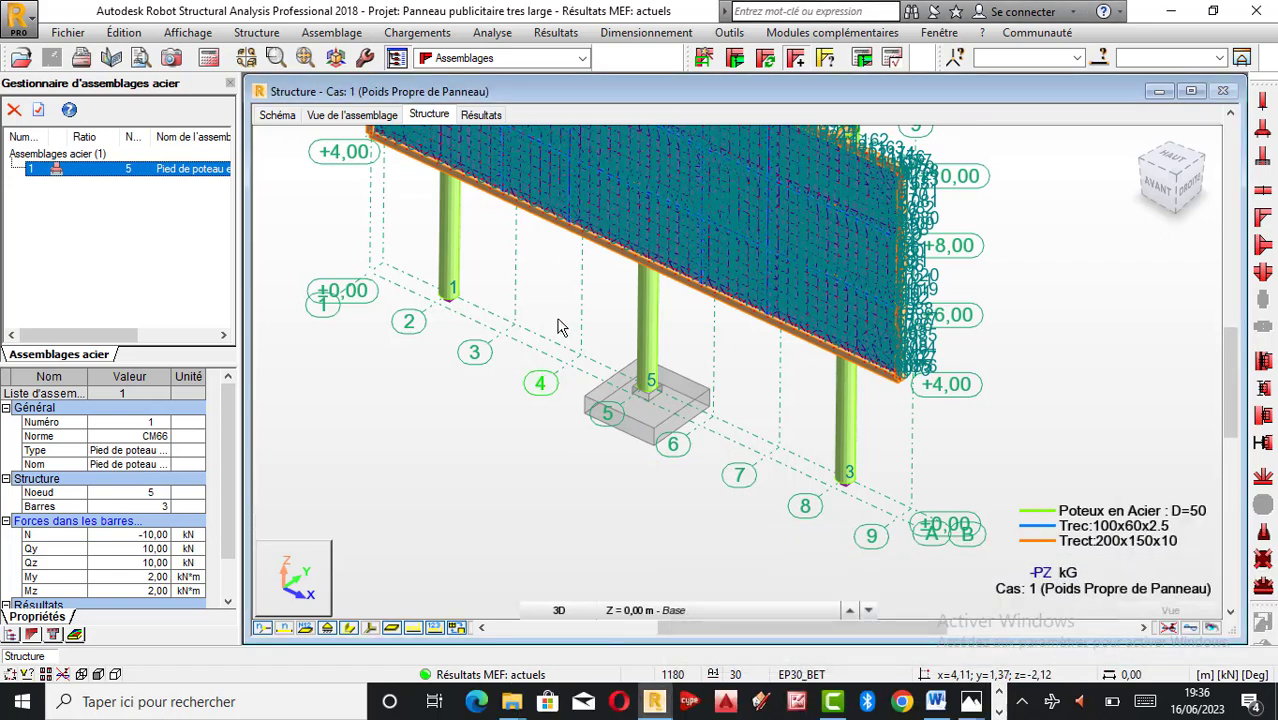
Select node 5 and bar 3 at the middle post's base and try to create a steel connection there.
left_click_drag(557, 318, 731, 498)
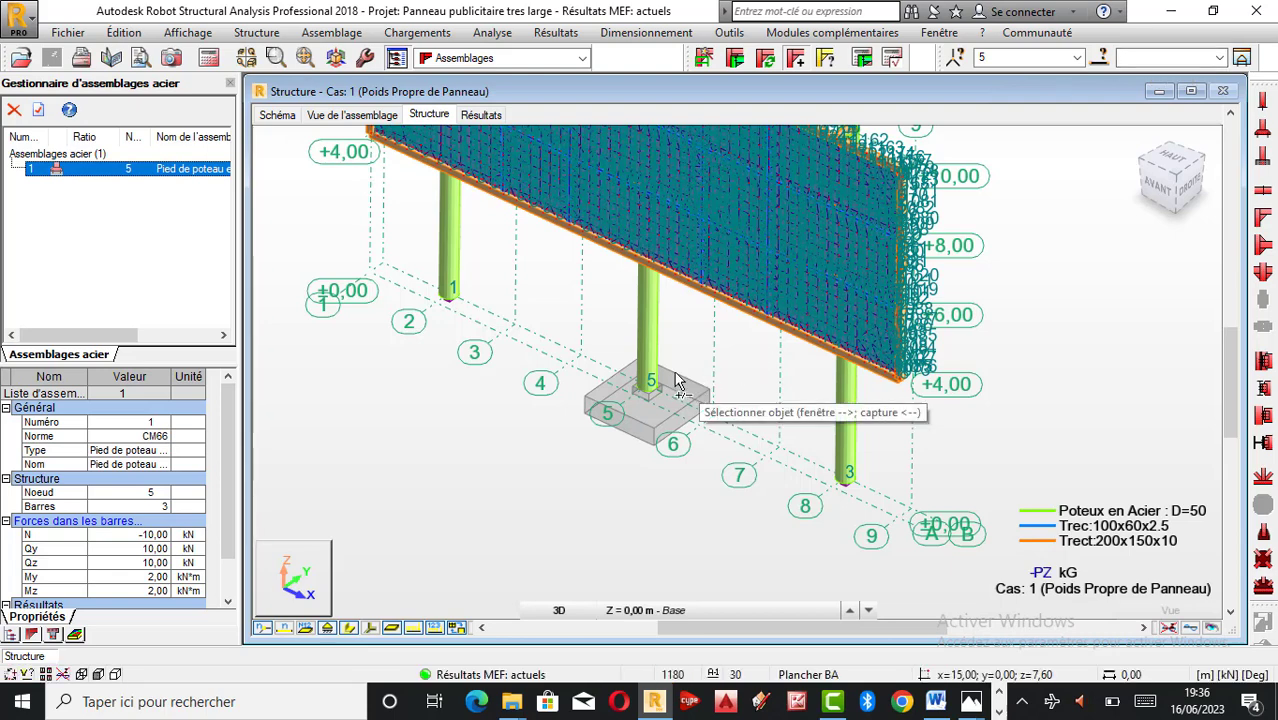
left_click(655, 350)
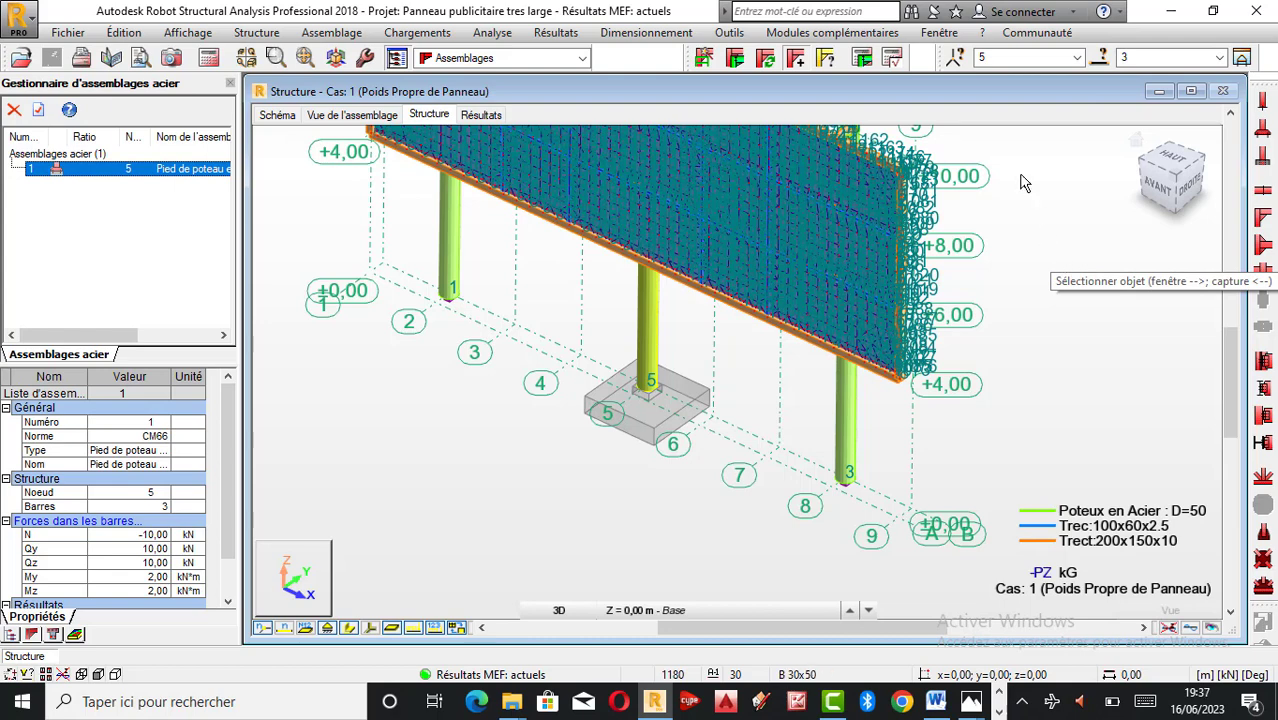
left_click(704, 58)
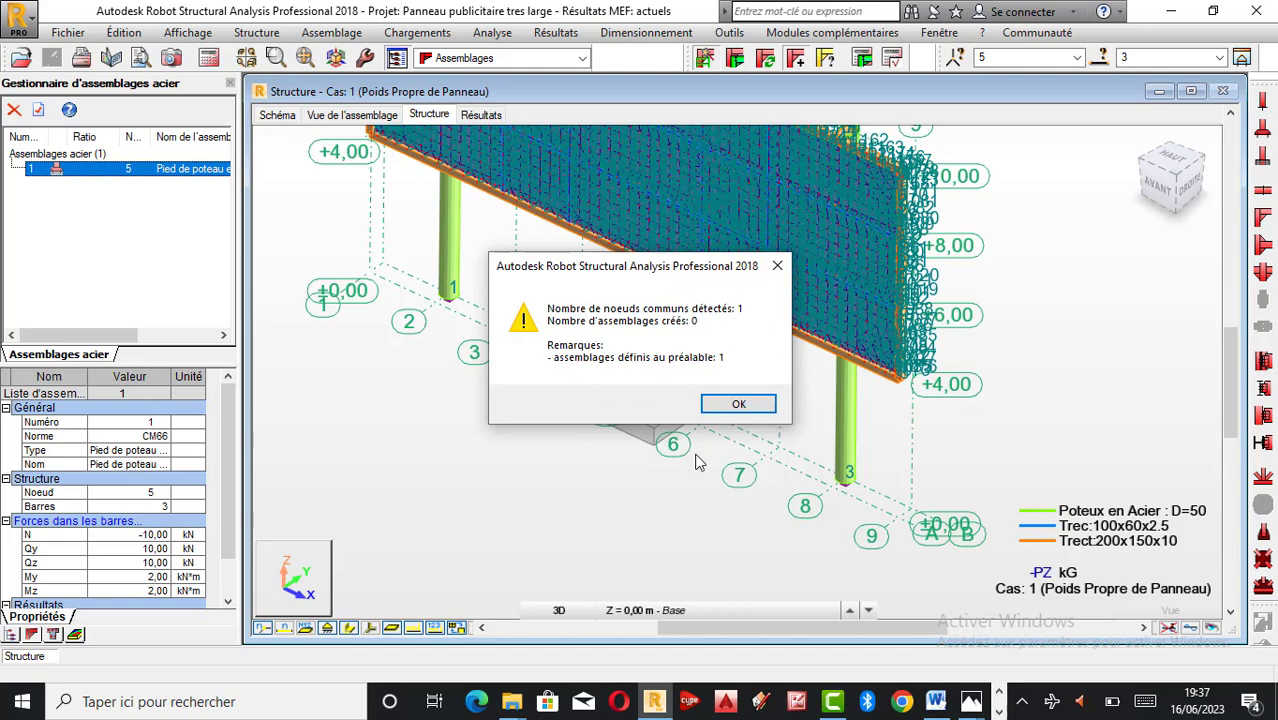
left_click(999, 710)
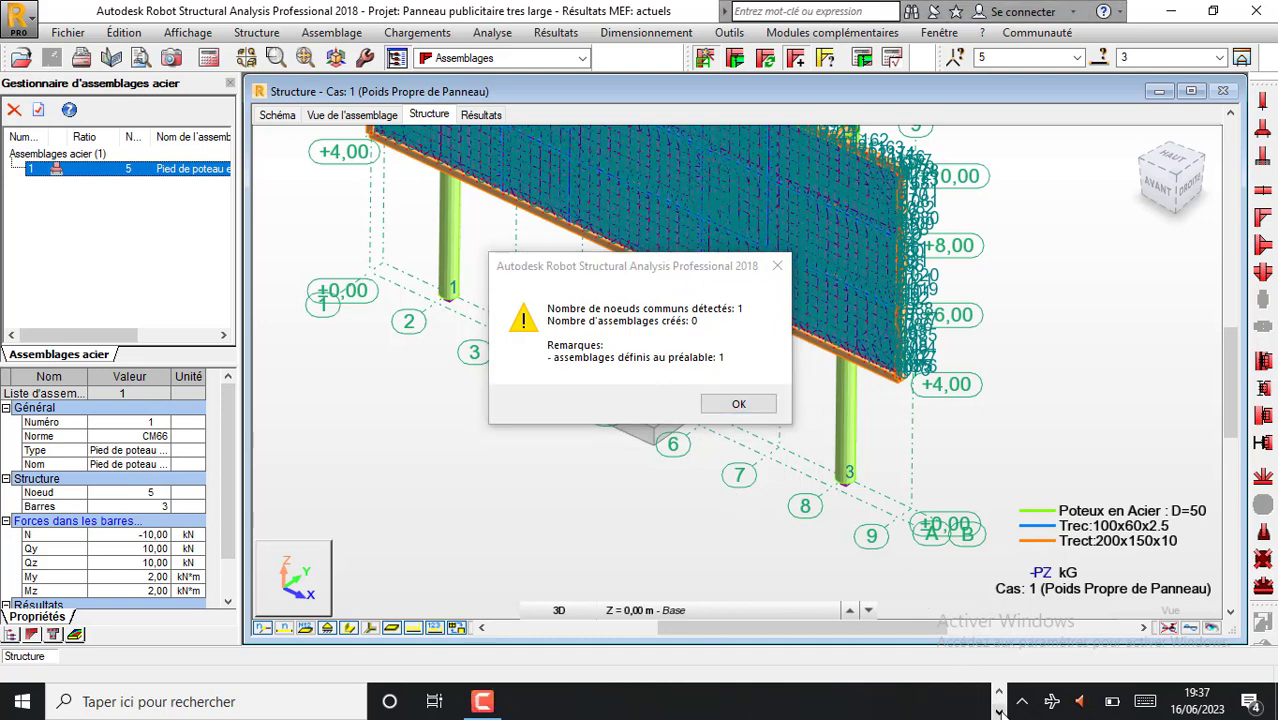
left_click(483, 702)
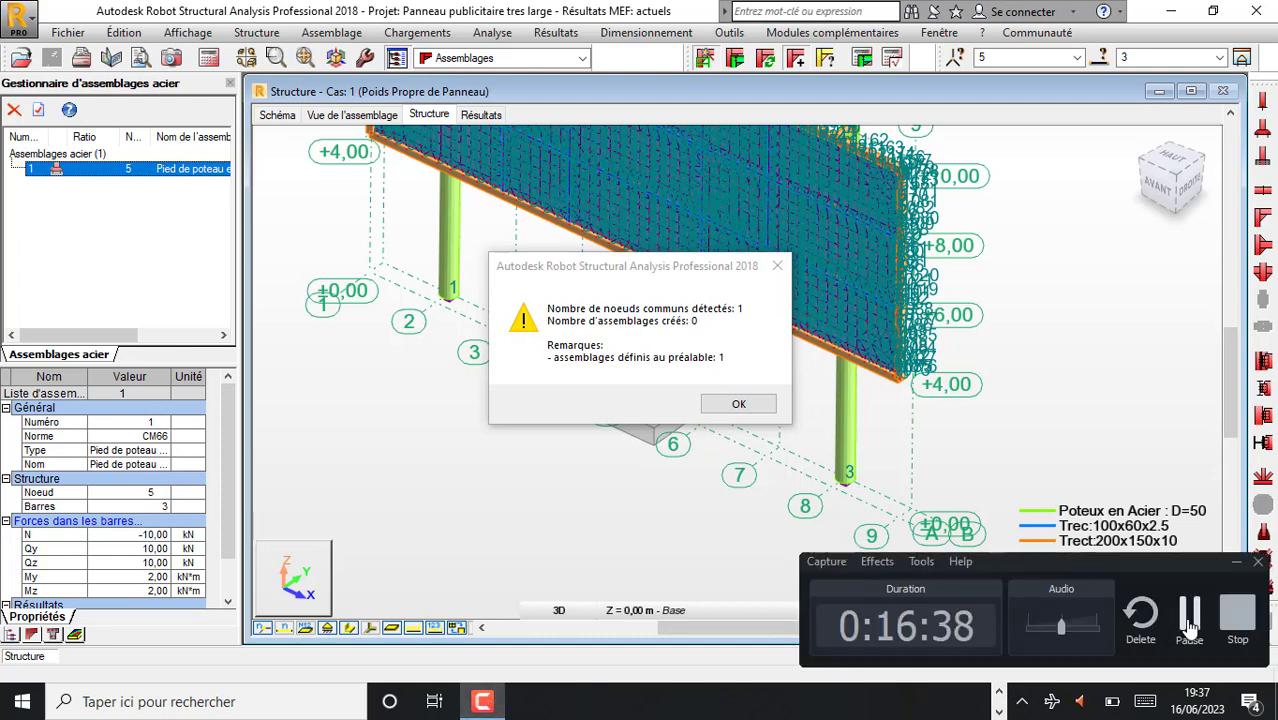
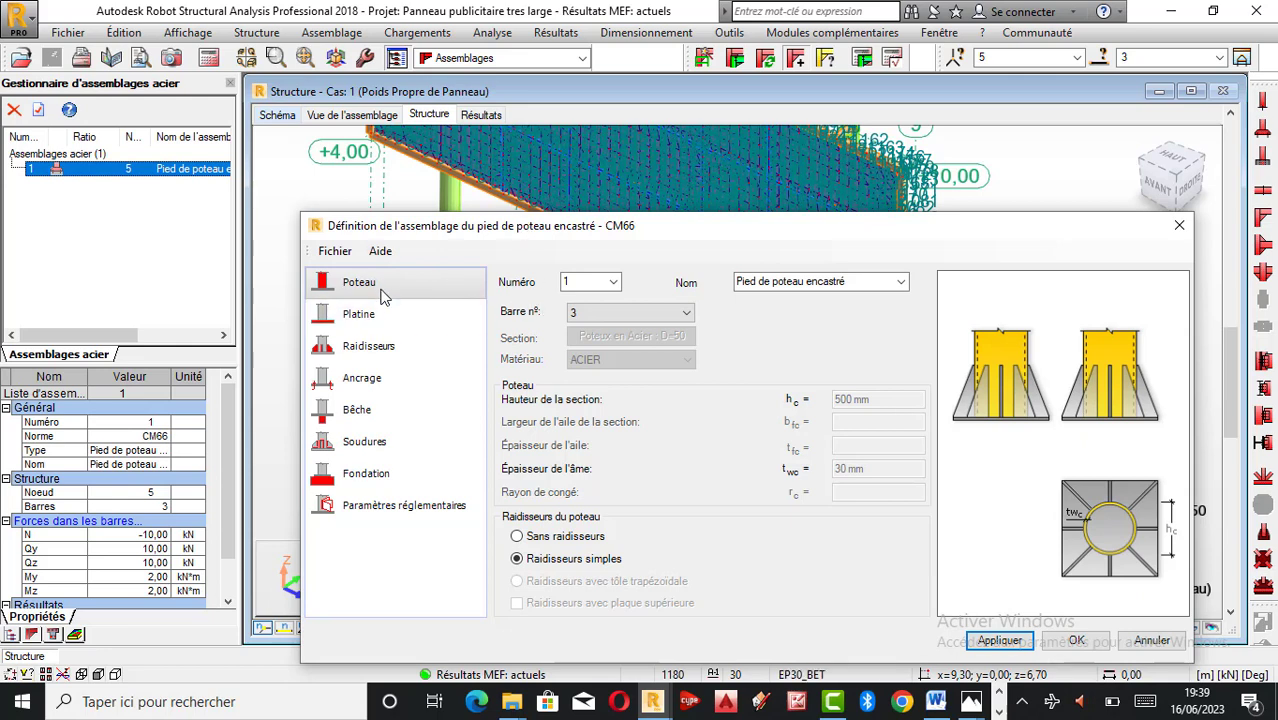
Check the column base connection's number and name, and compare Sans raidisseurs with Raidisseurs simples, keeping the simple stiffeners.
left_click(615, 285)
left_click(617, 288)
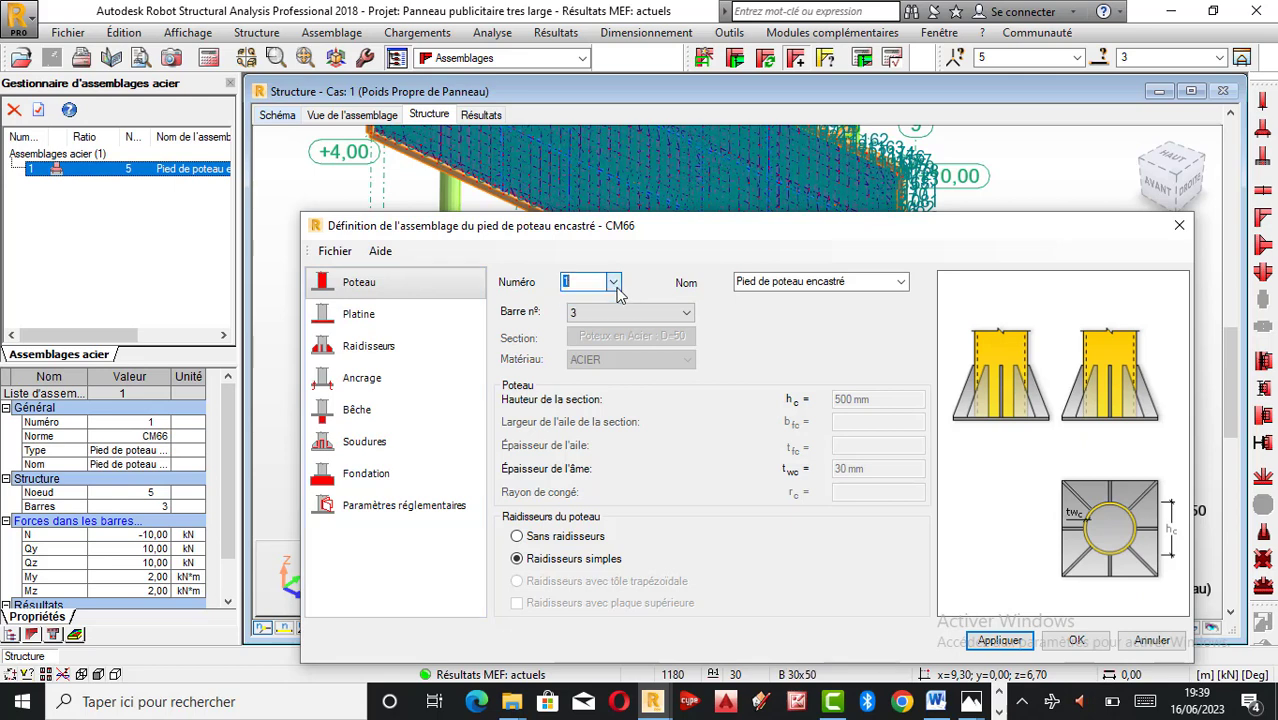
left_click(903, 284)
left_click(905, 293)
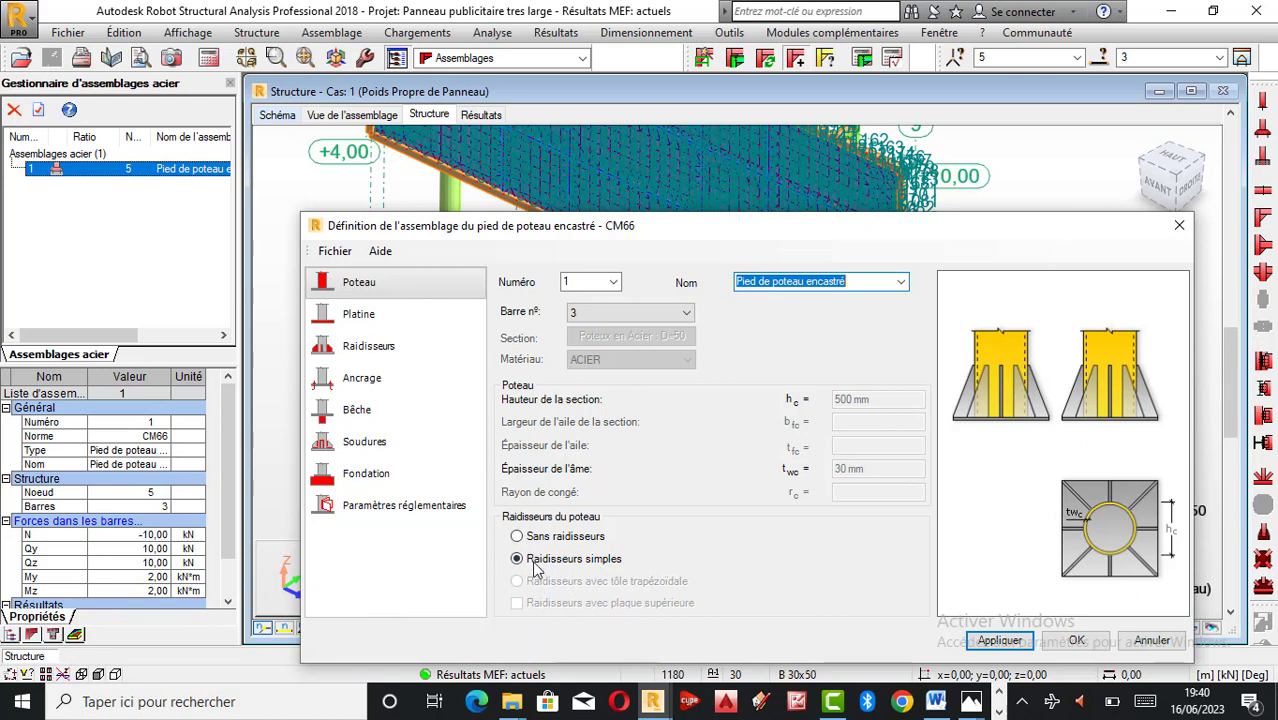
left_click(518, 537)
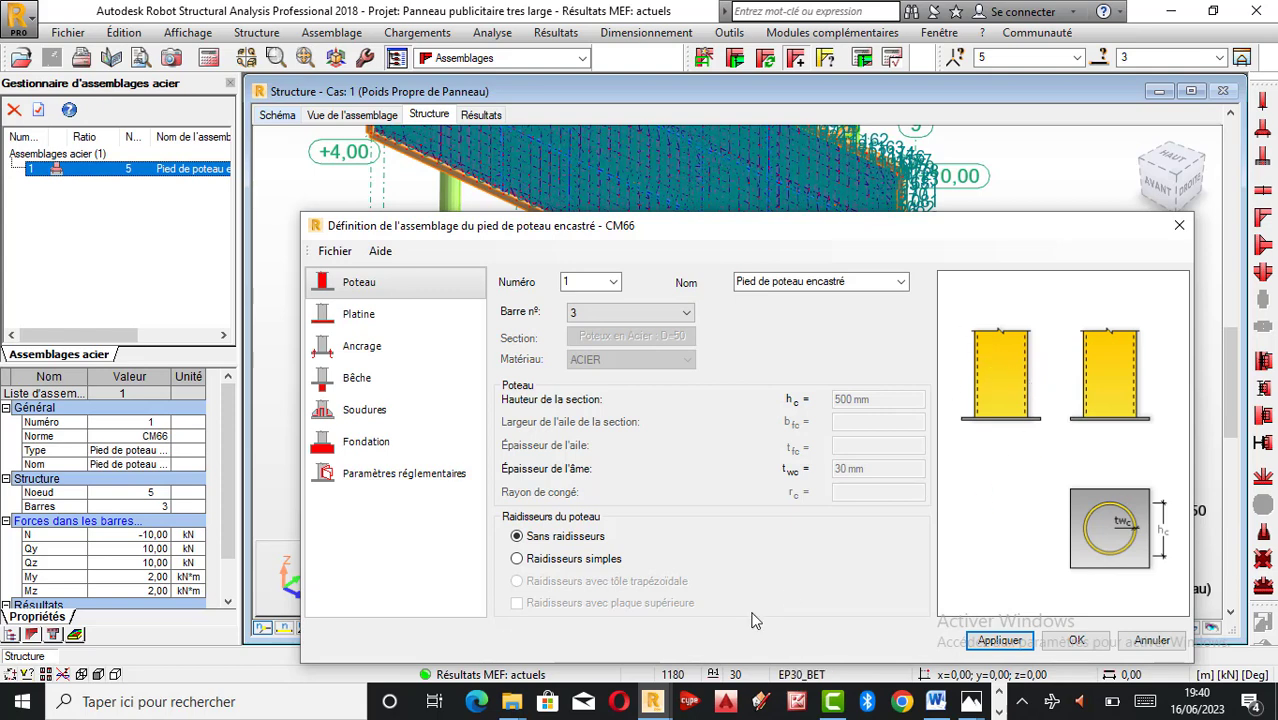
left_click(517, 559)
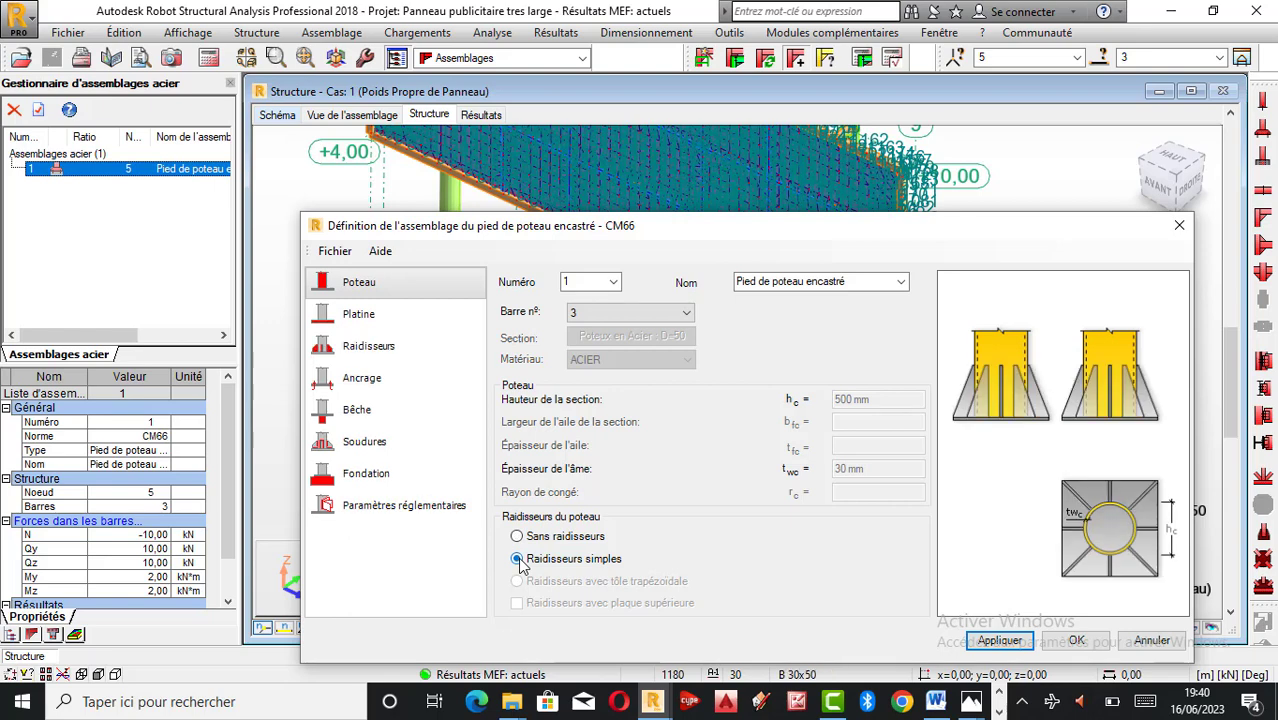
left_click(537, 536)
left_click(520, 560)
Set the column base plate's length and width to 1200 mm and its thickness to 150 mm, keeping ACIER as its material.
left_click(390, 318)
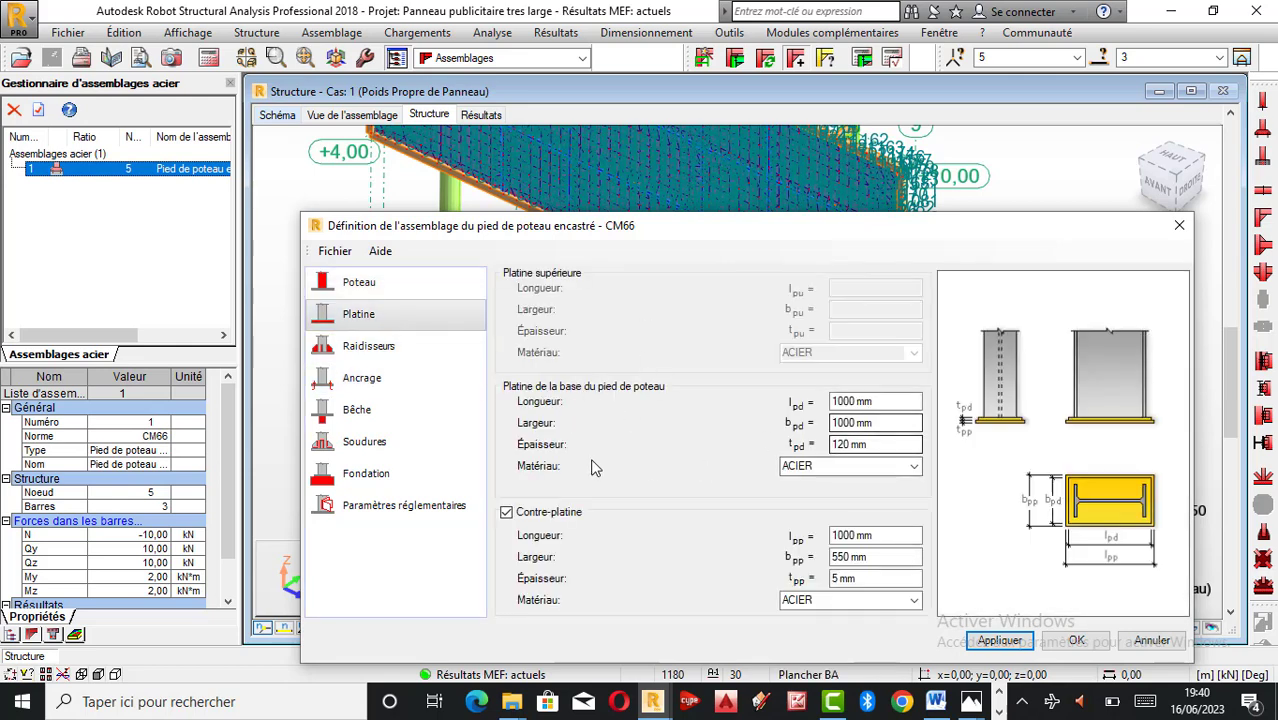
left_click(858, 403)
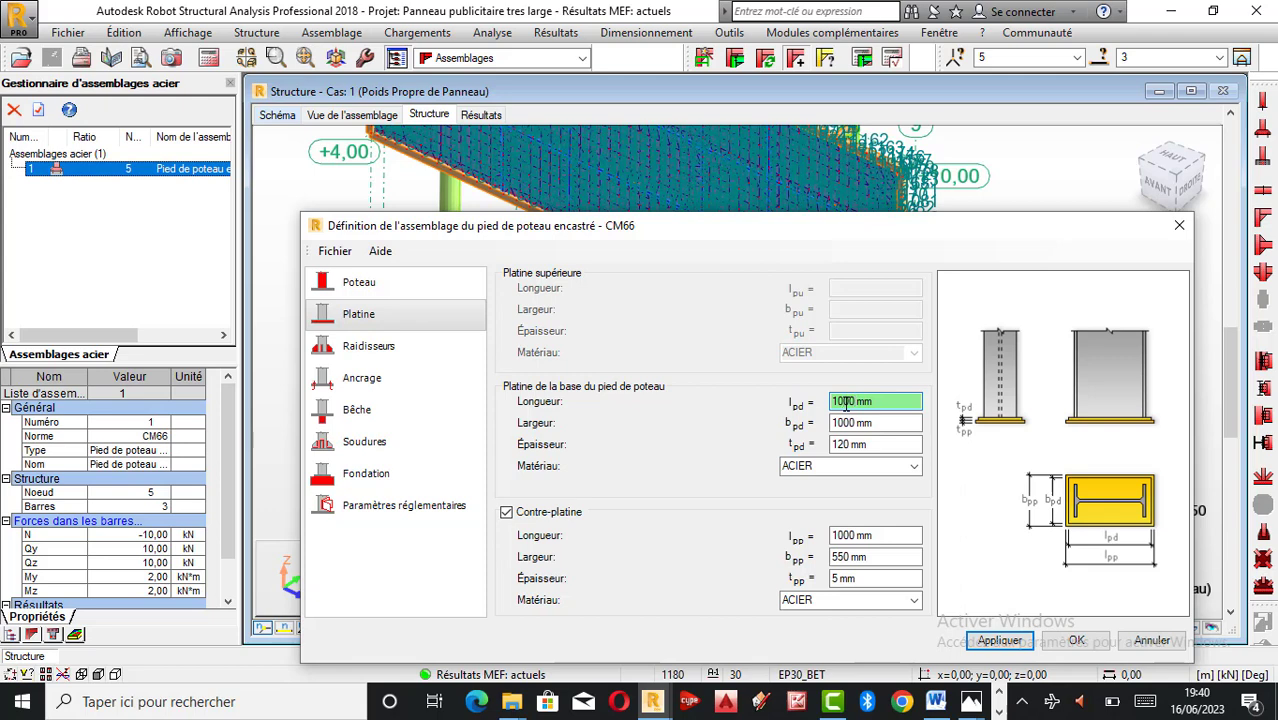
key("BackSpace")
type("2")
left_click(845, 423)
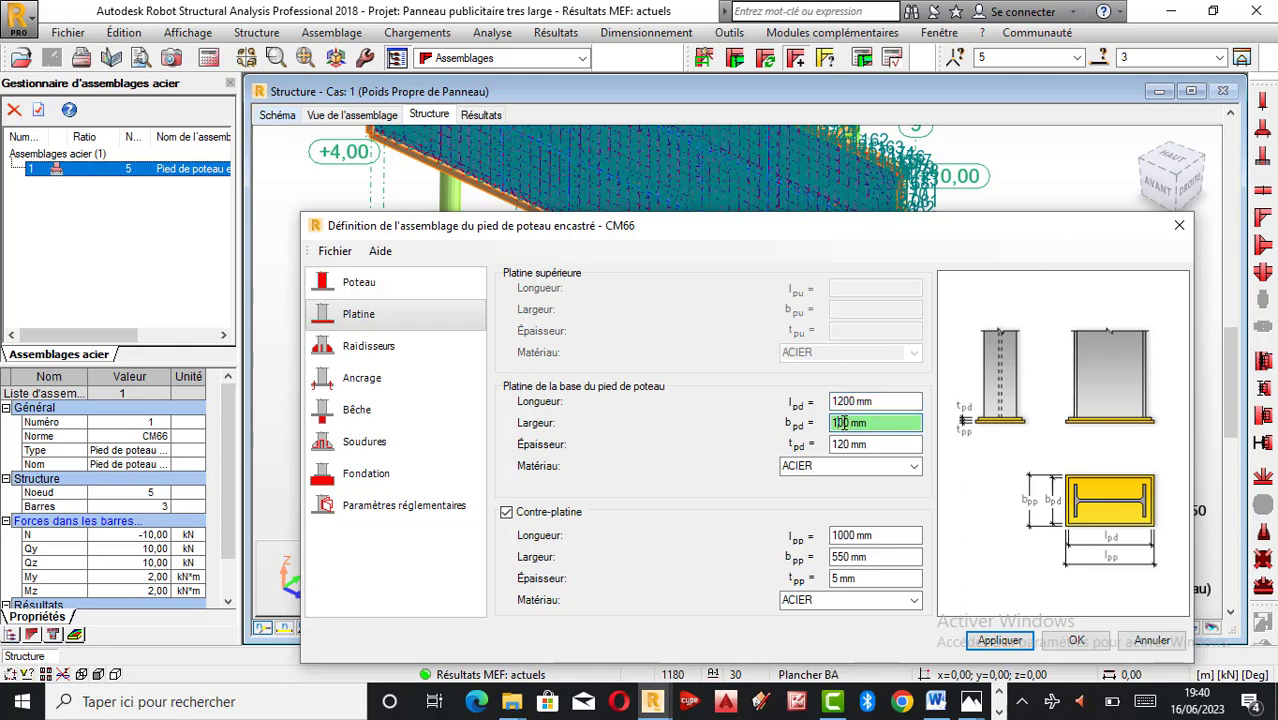
type("2")
left_click(842, 445)
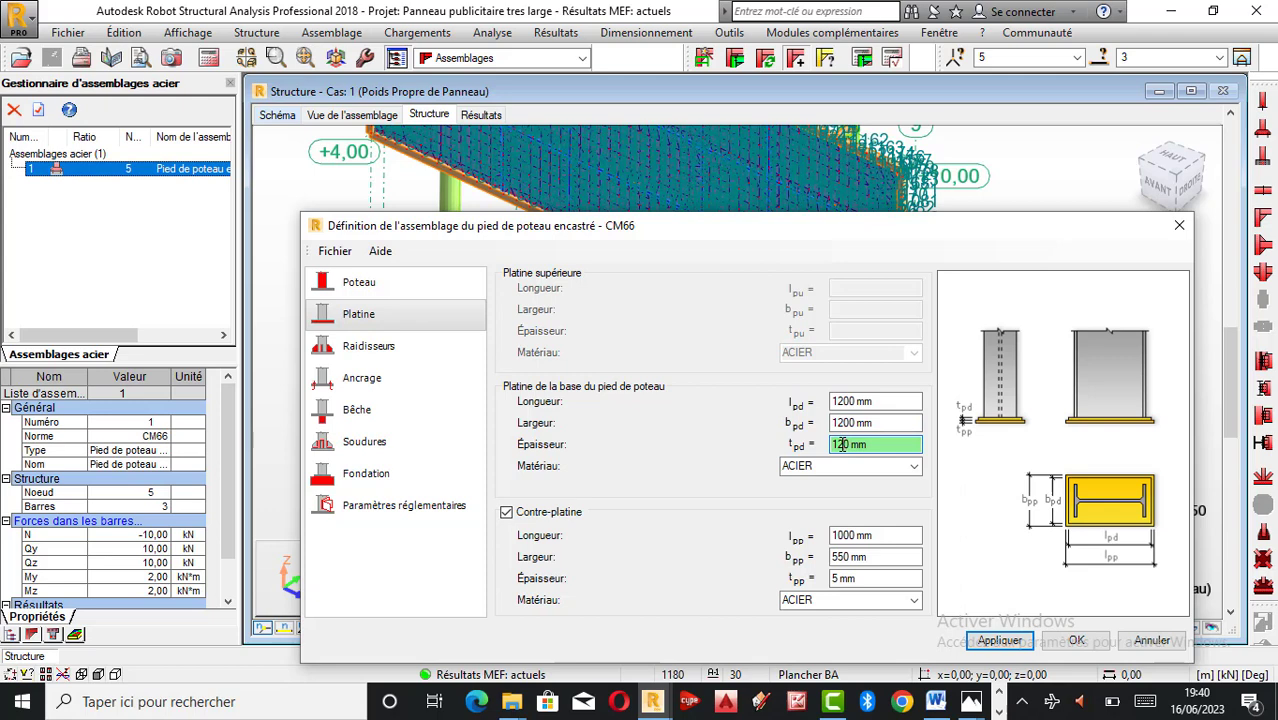
type("0")
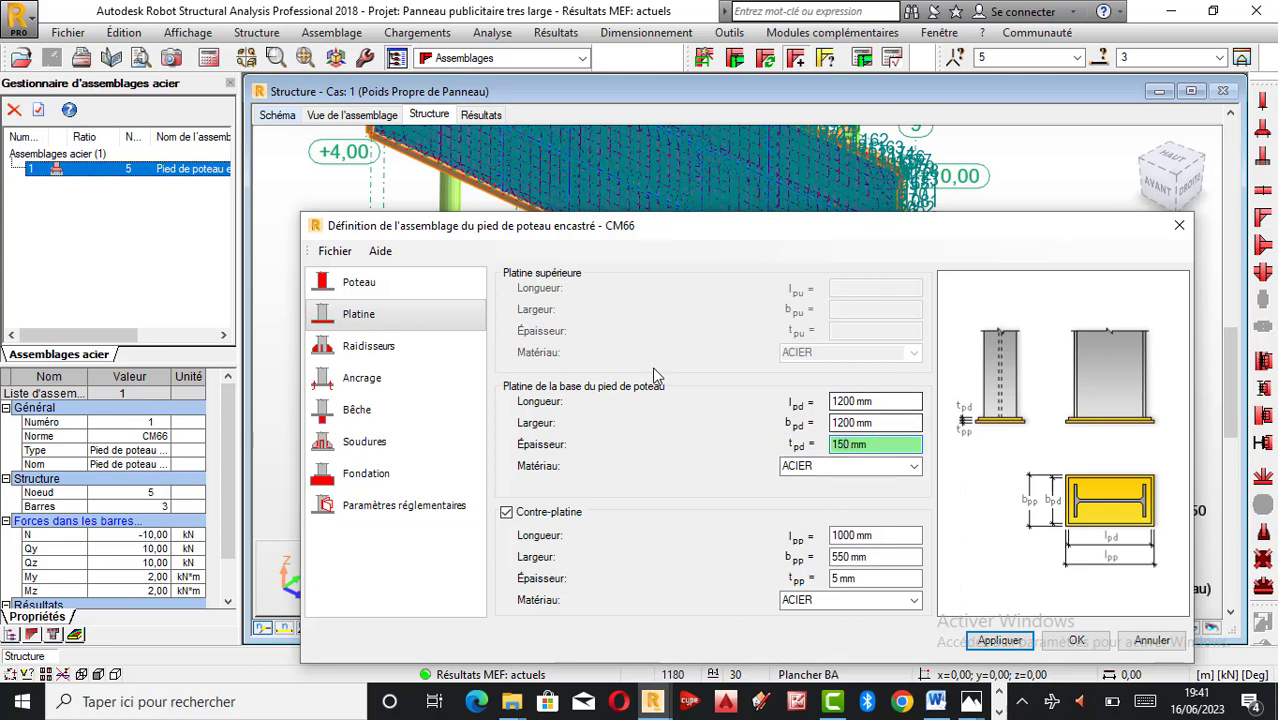
left_click(916, 468)
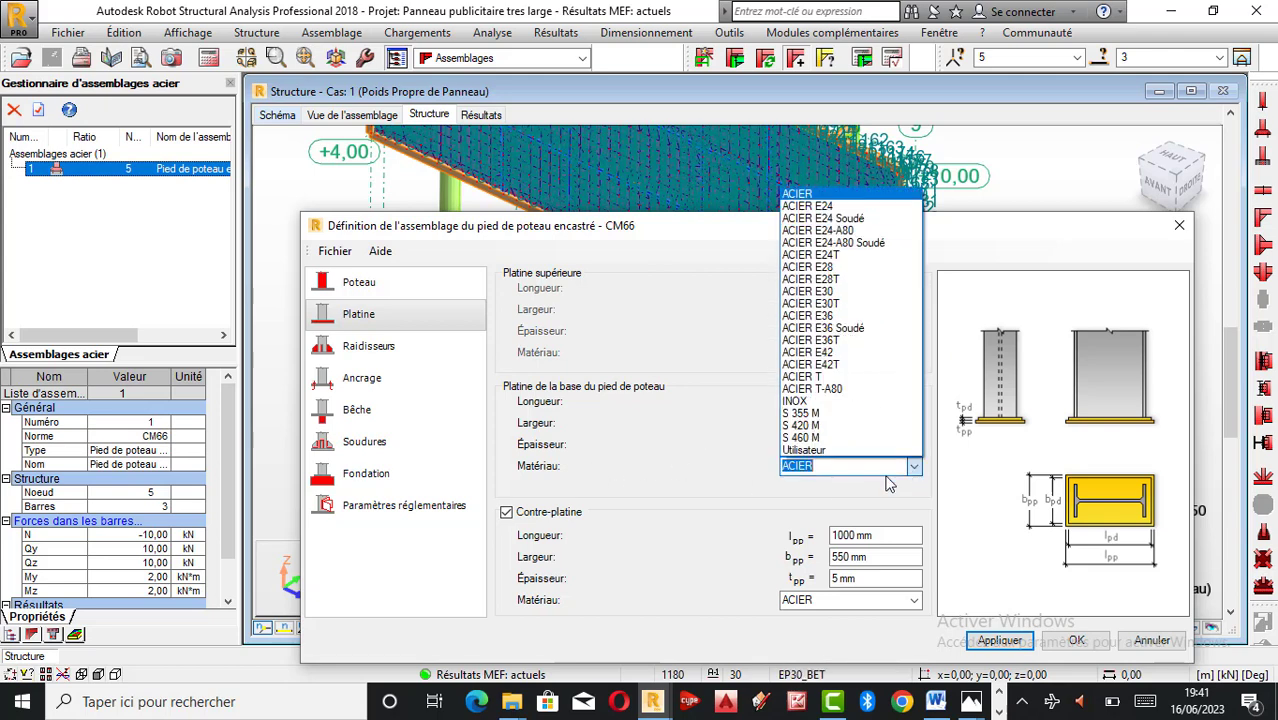
left_click(820, 487)
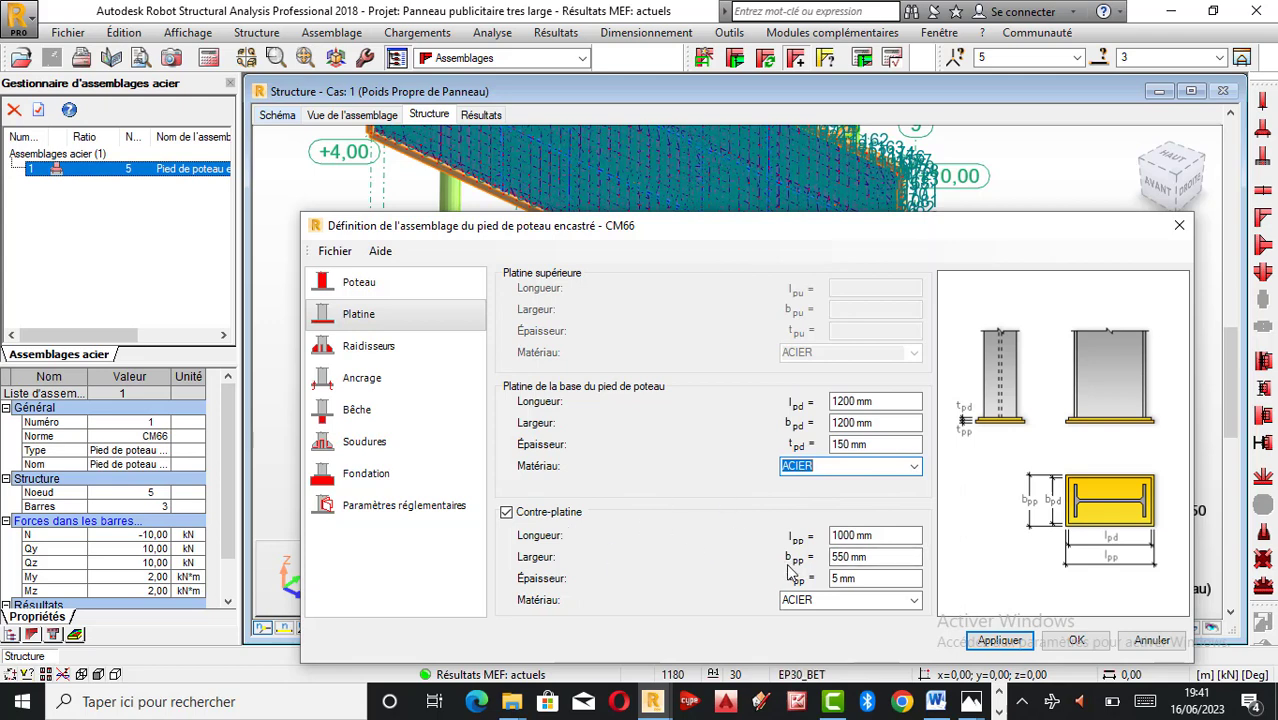
Compare the column base preview with and without the Contre-platine, keeping the counter-plate enabled.
left_click(507, 512)
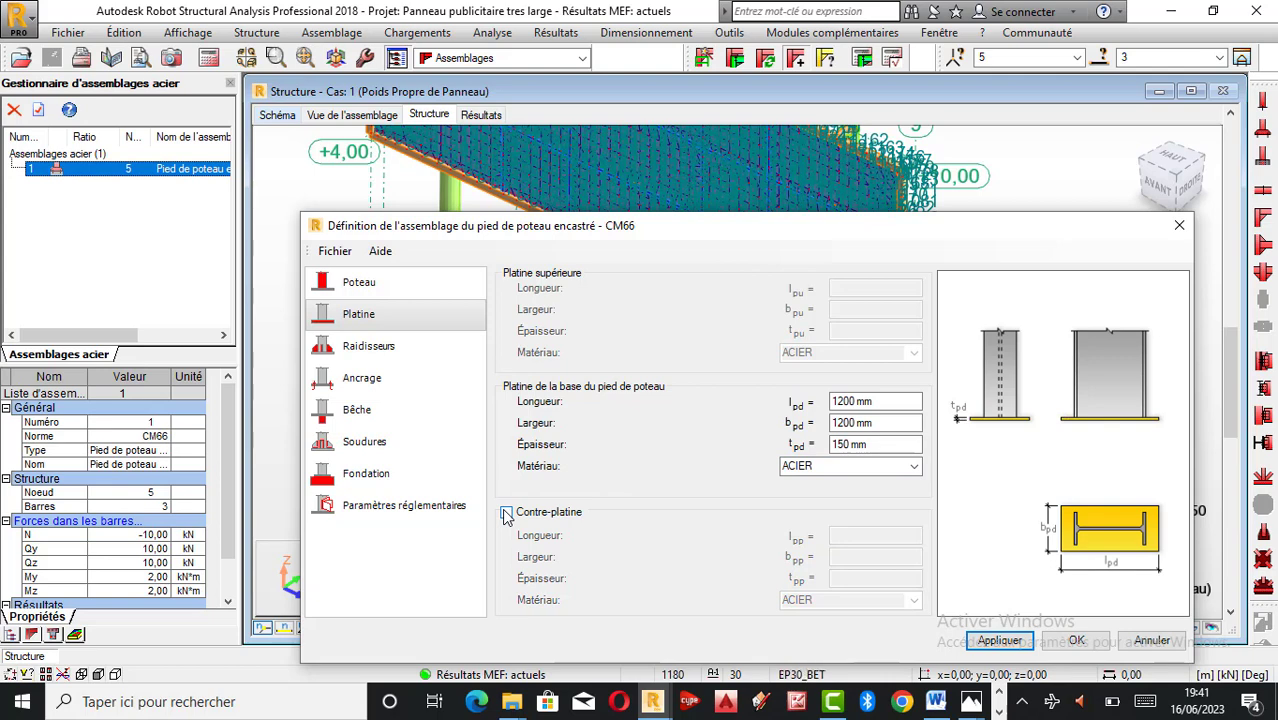
left_click(507, 512)
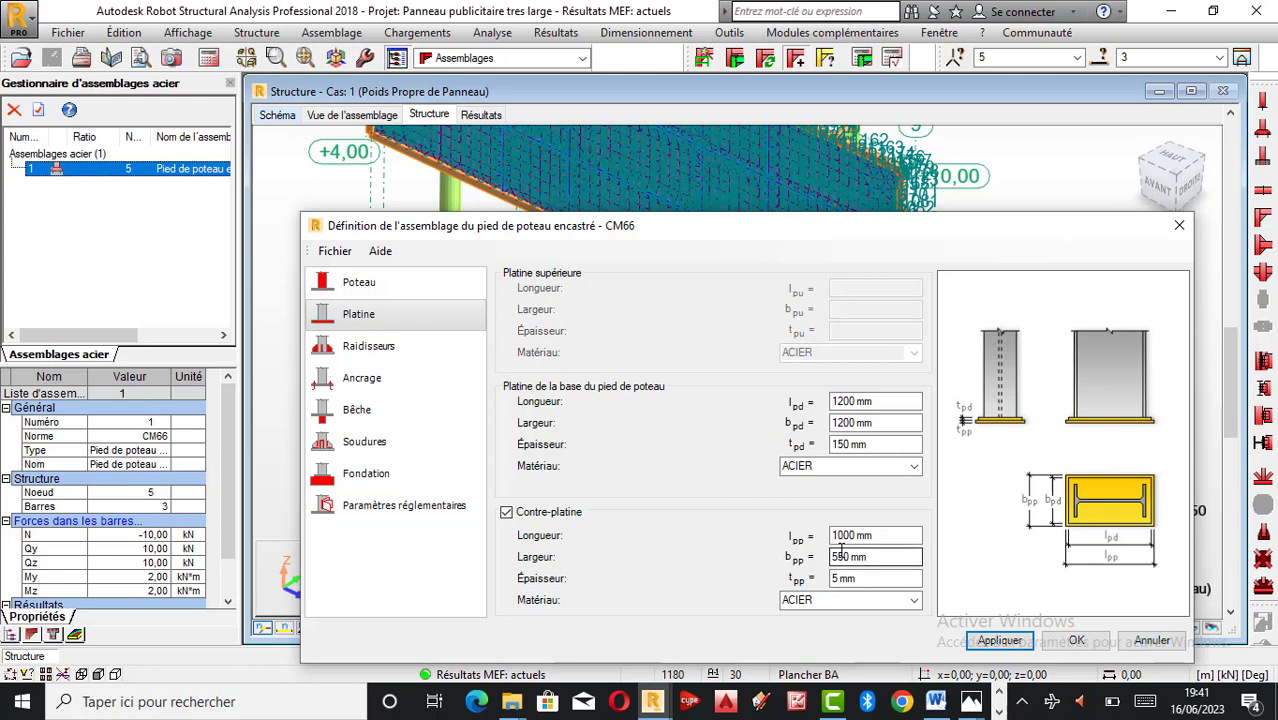
left_click(507, 512)
left_click(507, 512)
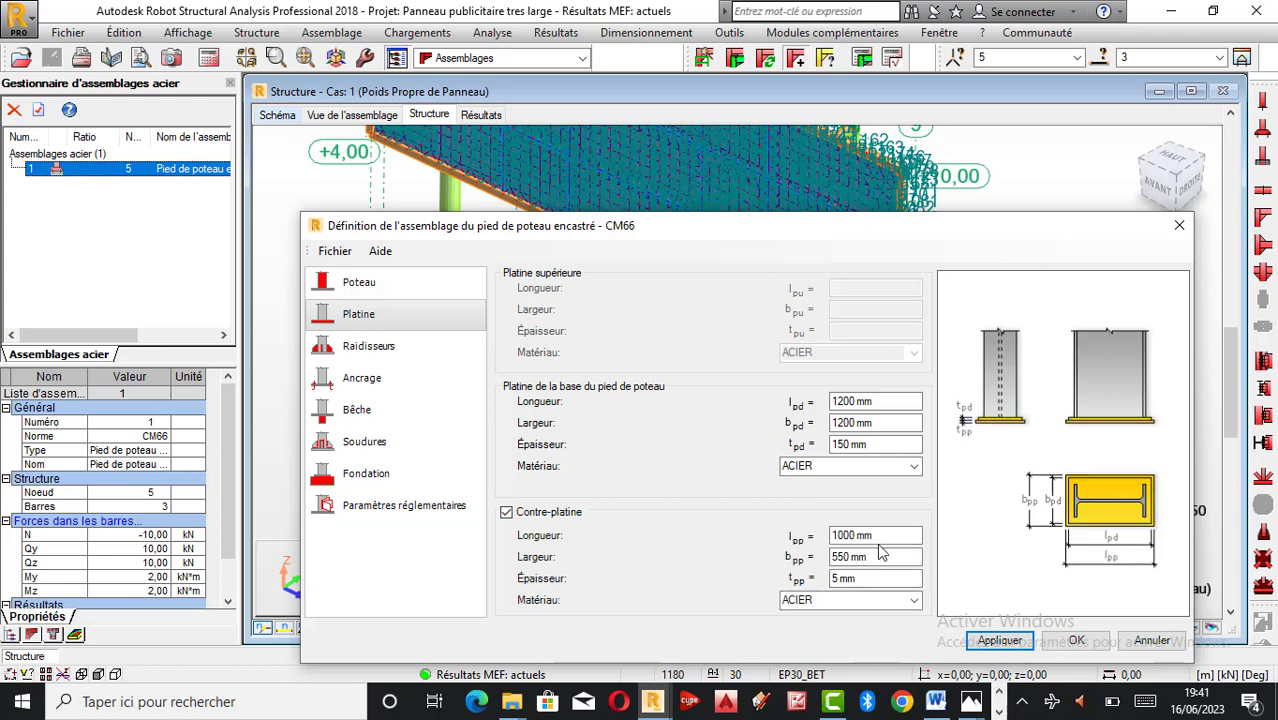
Set the counter-plate's length to 1500 mm and its width to 660 mm.
left_click(846, 535)
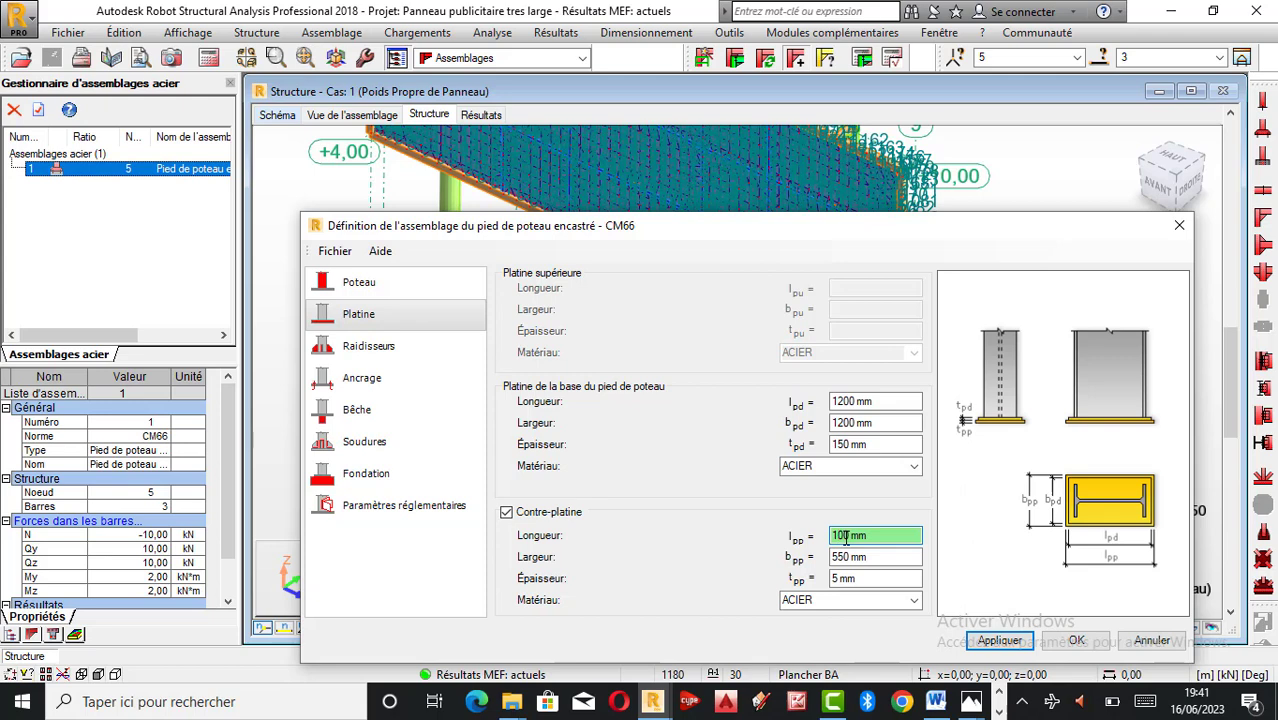
key("BackSpace")
type("5")
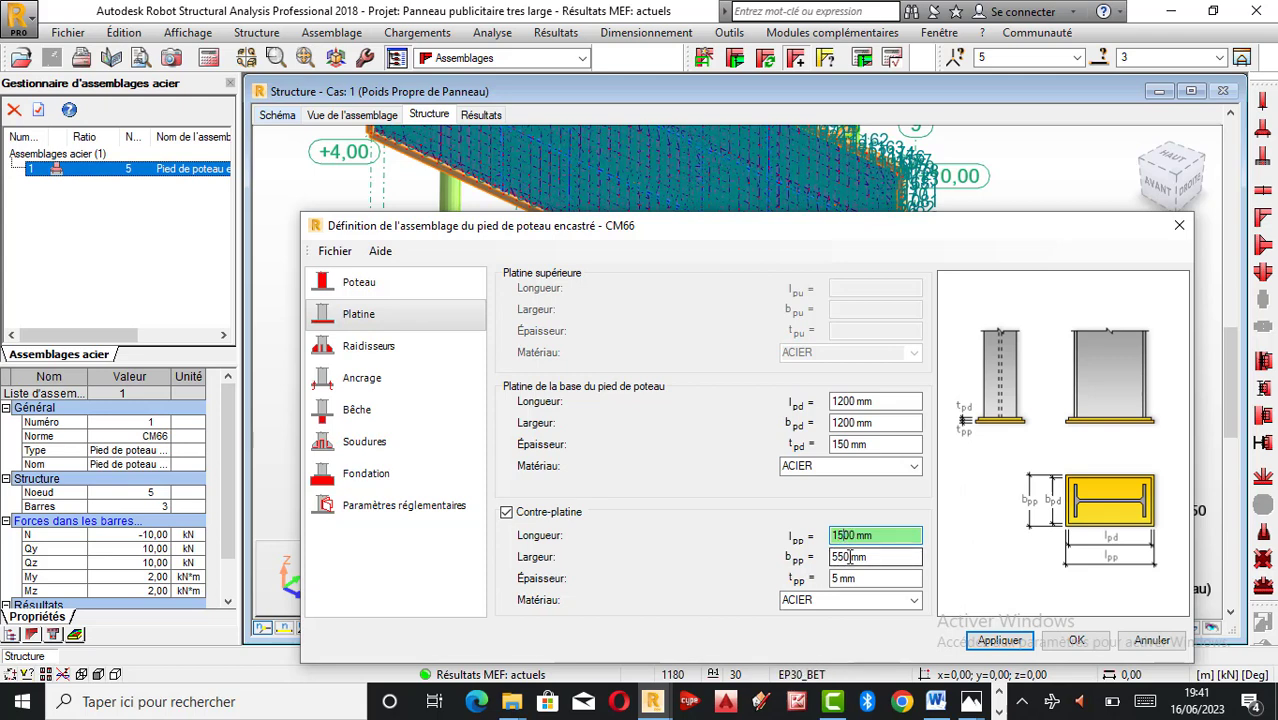
left_click(842, 558)
key("BackSpace")
key("BackSpace")
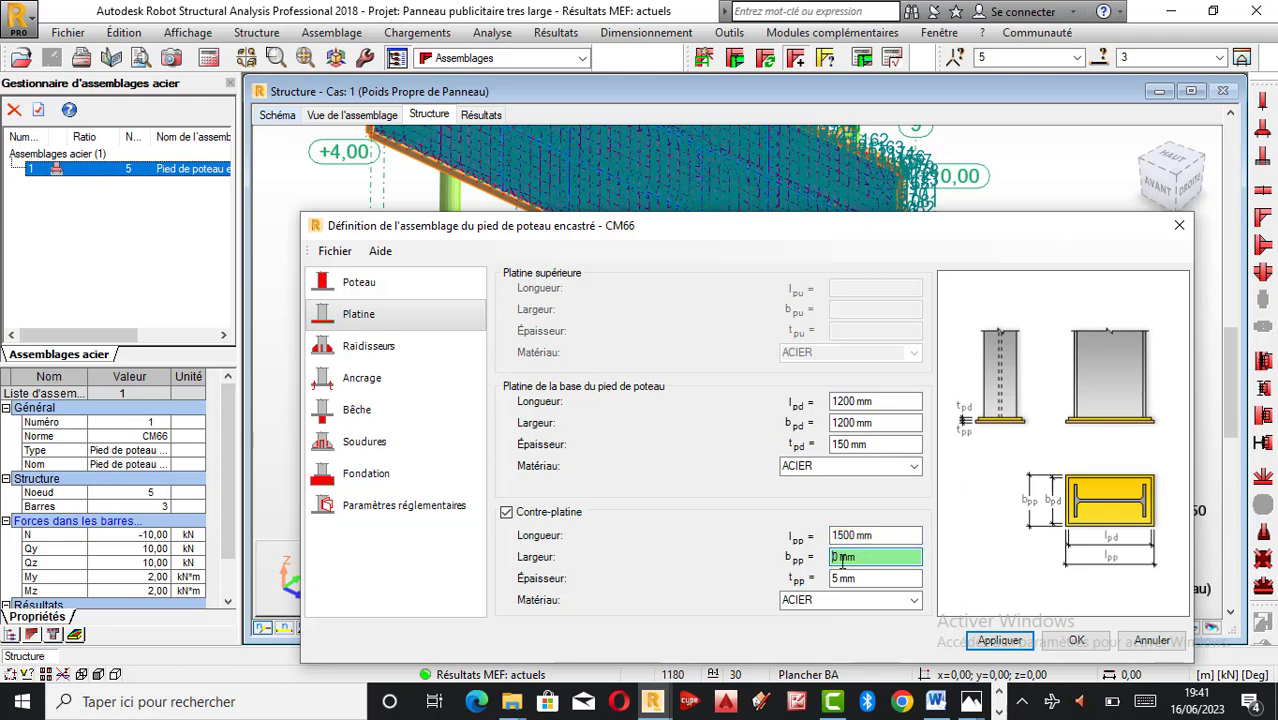
type("66")
type("0")
Choose the eight-rib radial stiffener arrangement and set the stiffeners' length to 1500 mm and height to 600 mm.
left_click(368, 352)
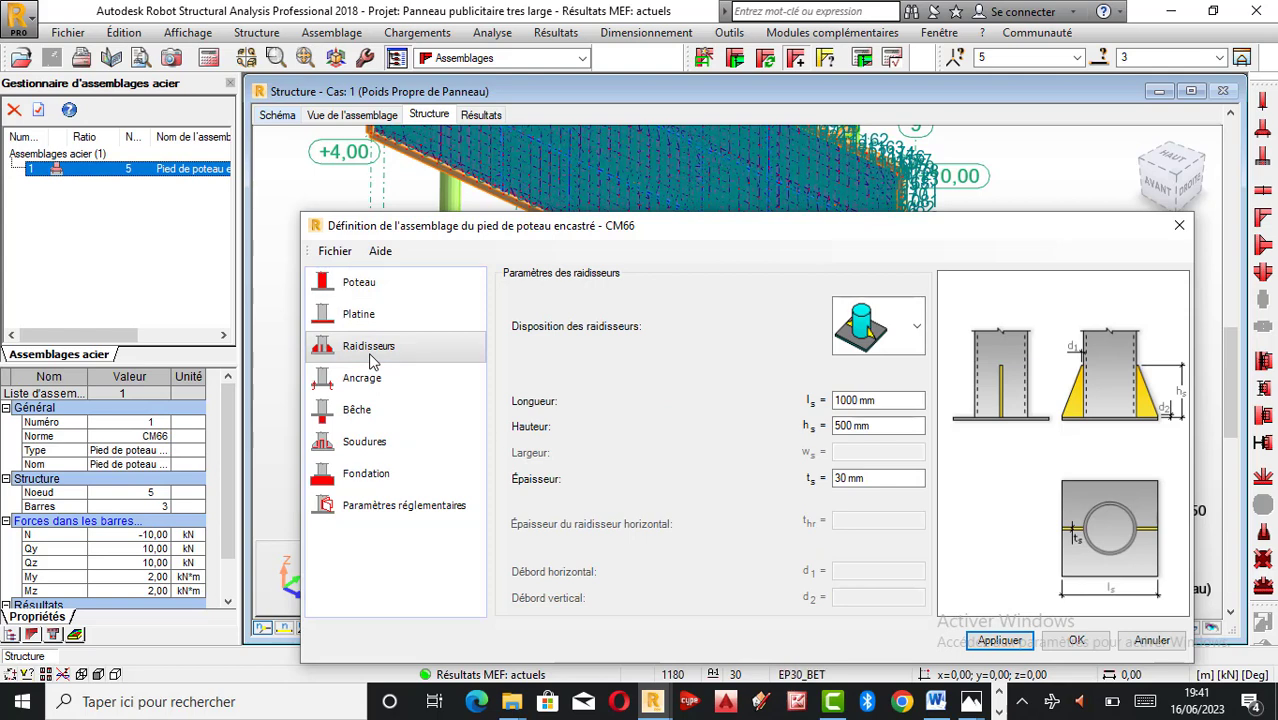
left_click(910, 345)
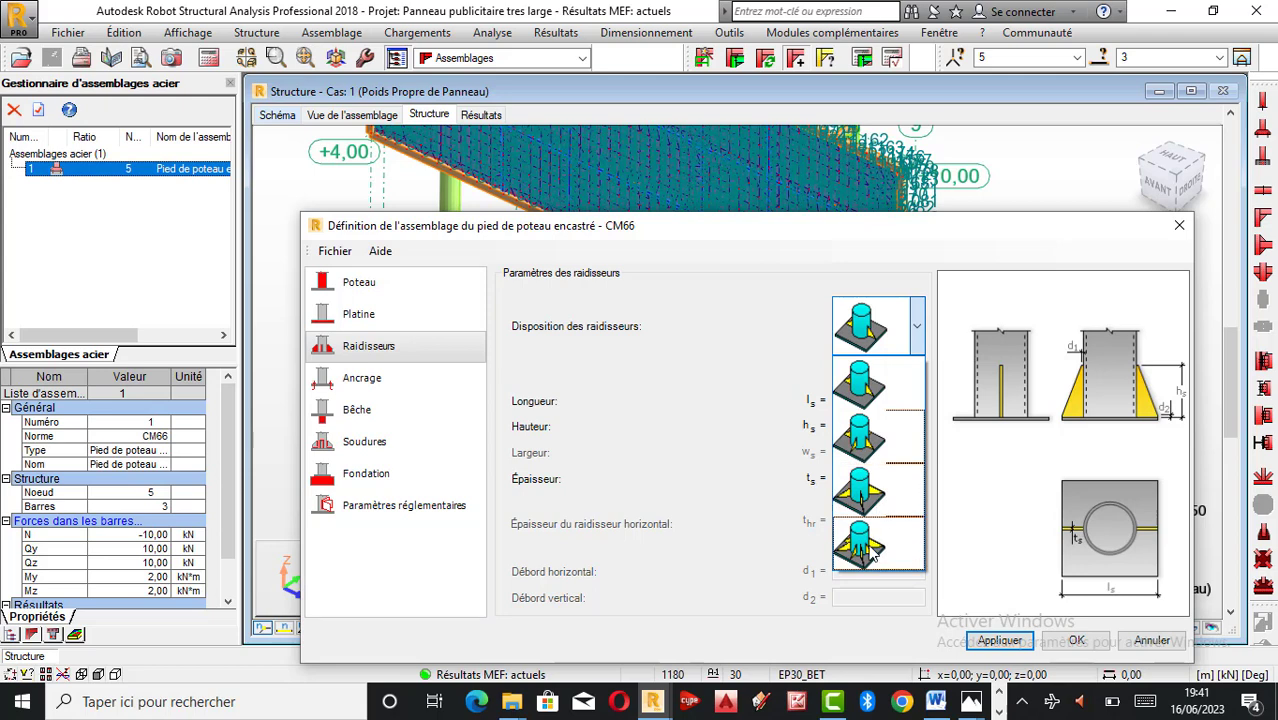
left_click(870, 553)
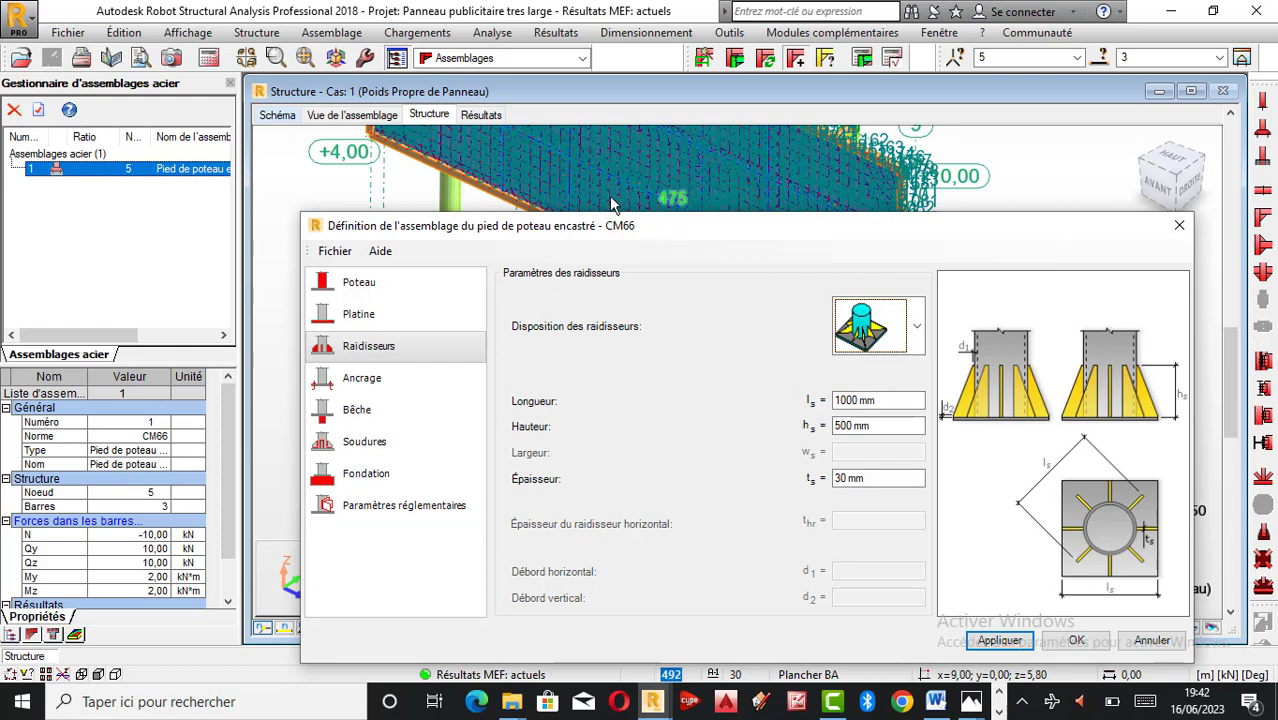
double_click(858, 400)
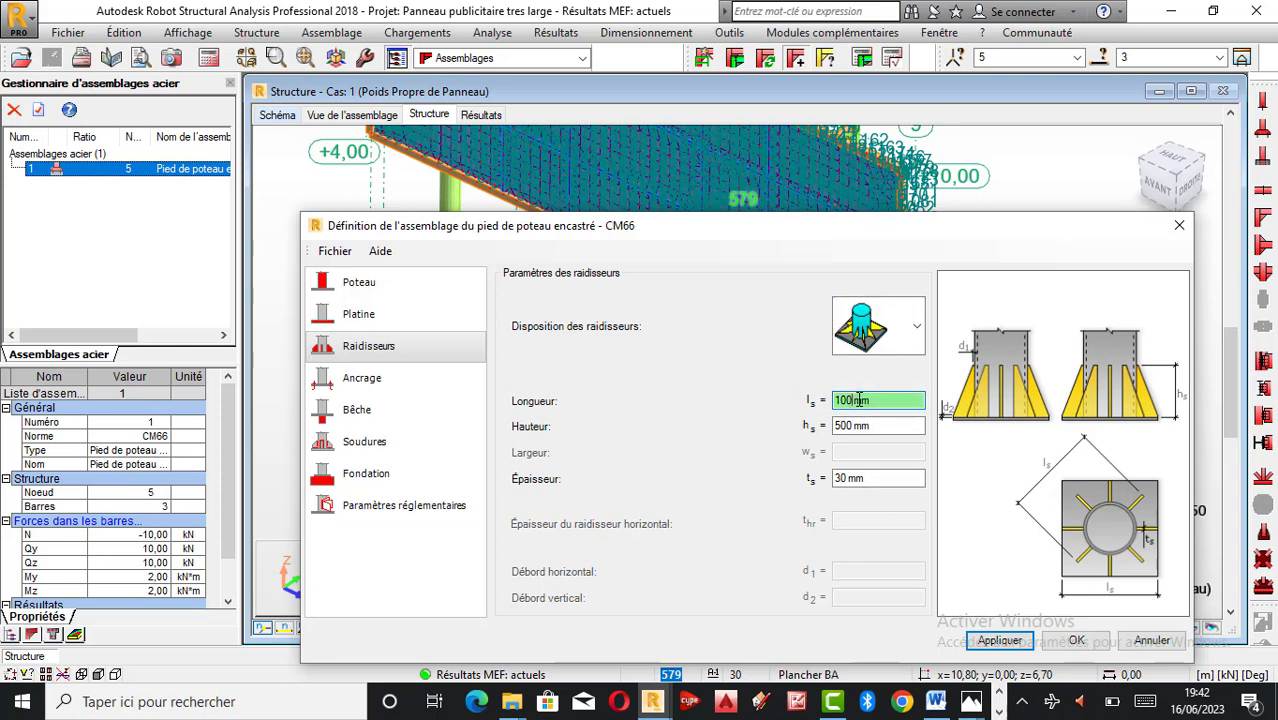
key("BackSpace")
left_click(845, 426)
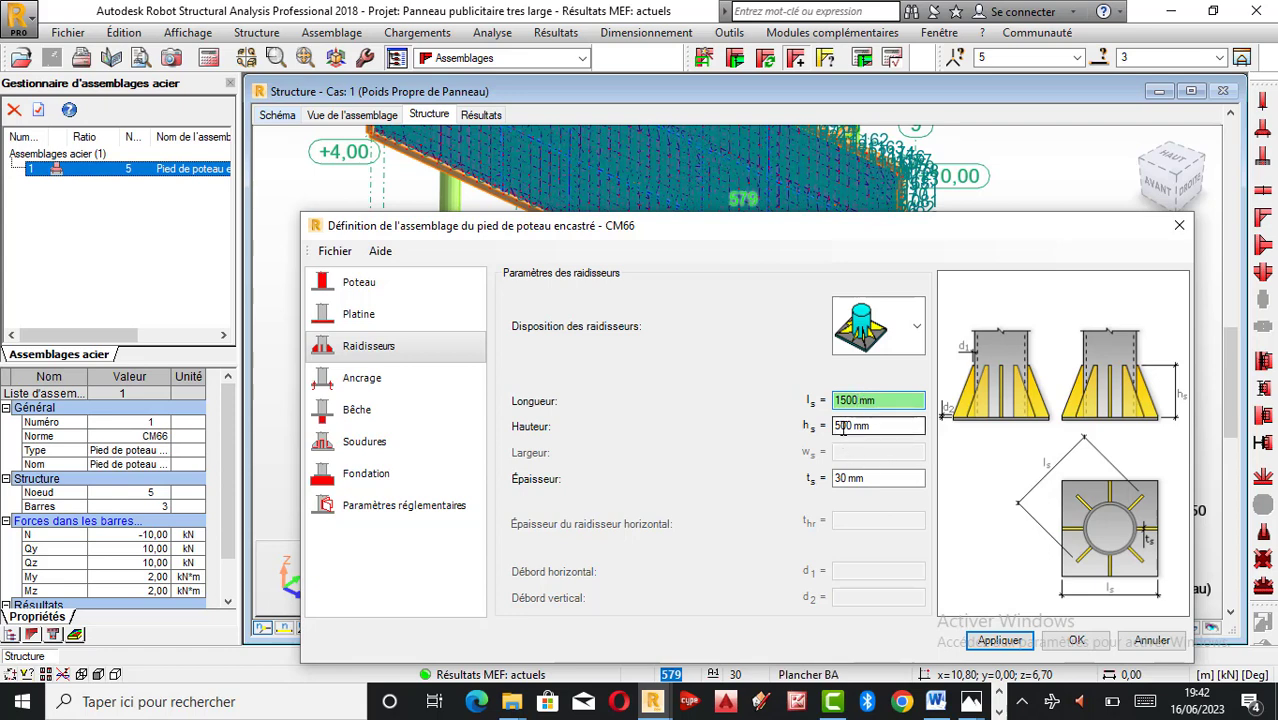
left_click(843, 426)
type("6")
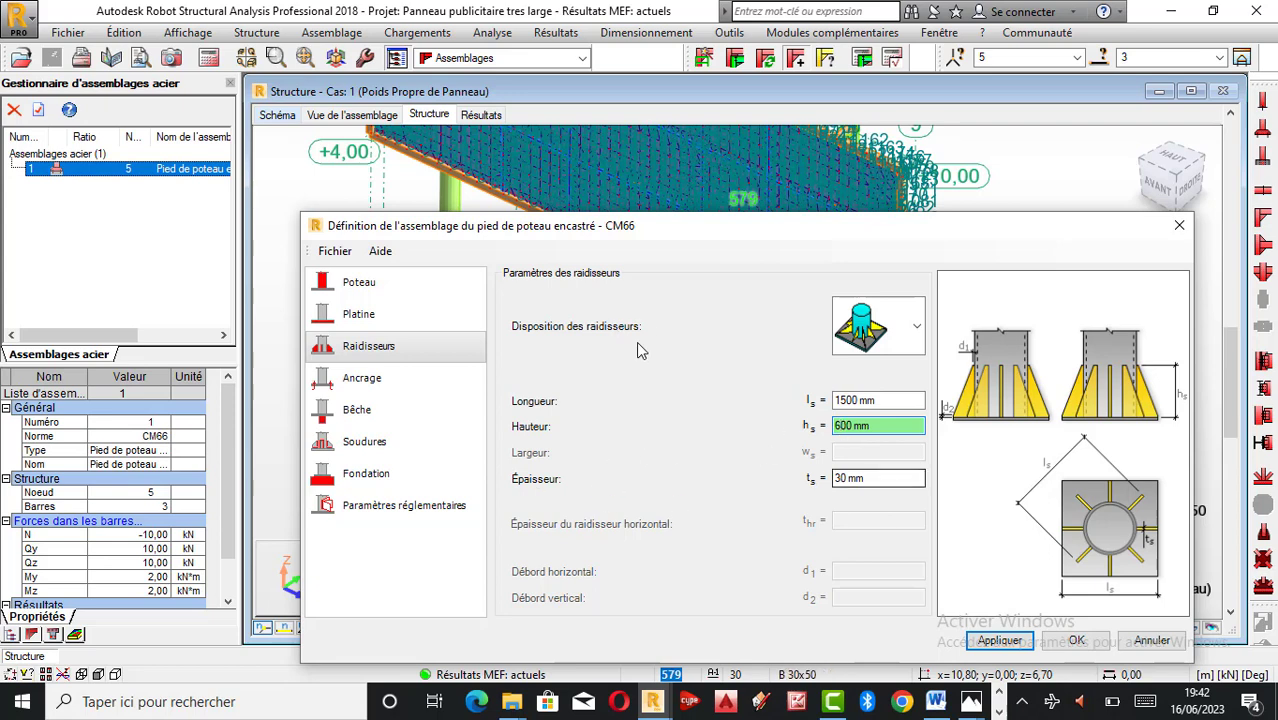
Set the vertical spacing (Entraxe vertical) of the column base anchors to 350 mm.
left_click(455, 388)
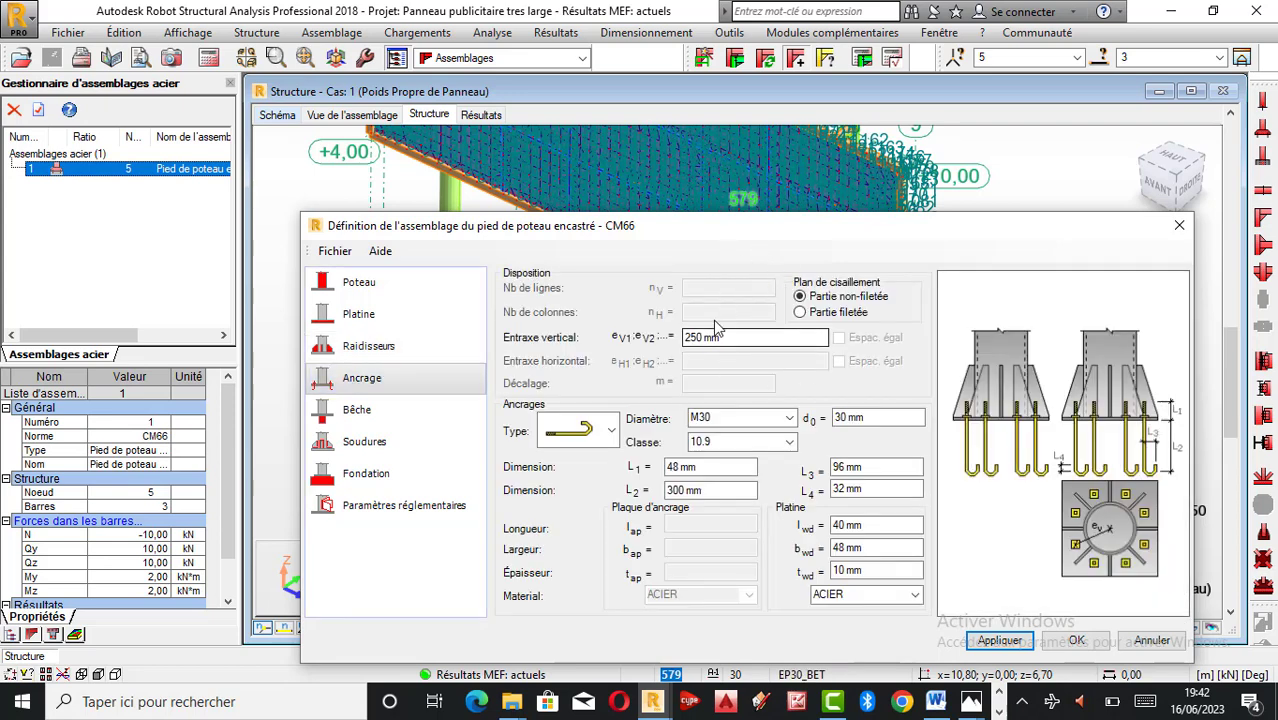
left_click(695, 339)
type("350")
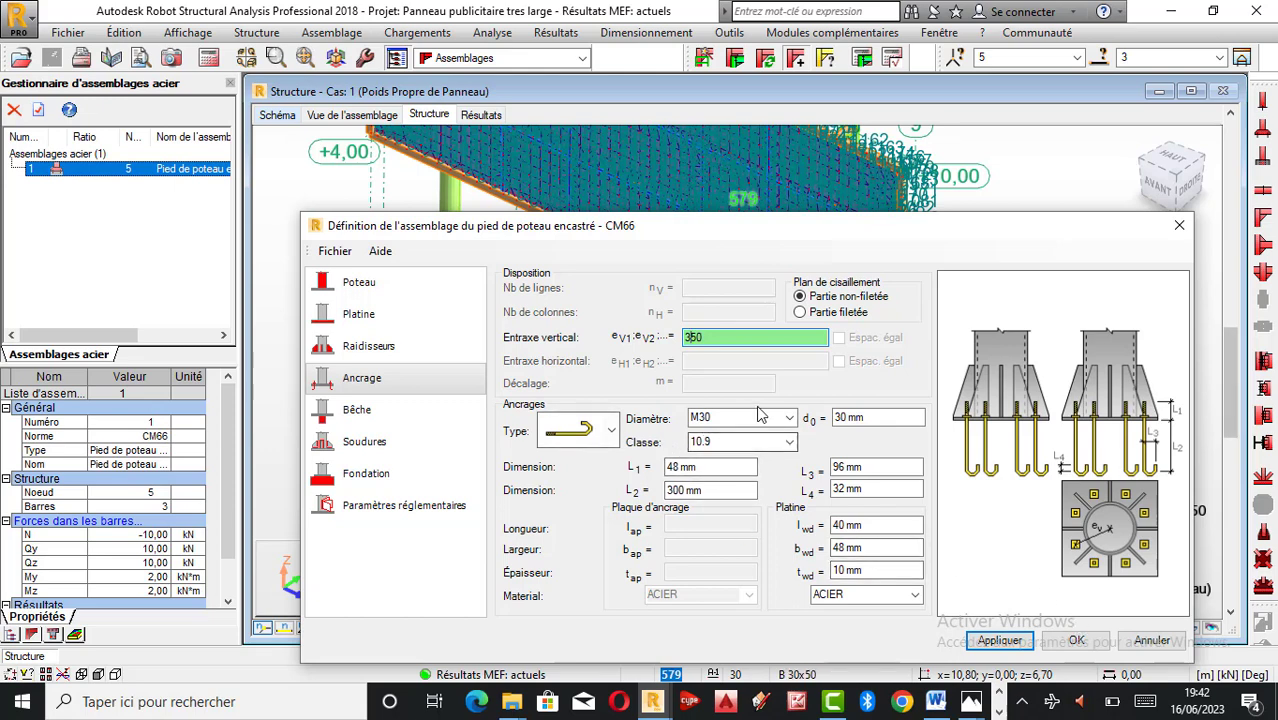
Try the anchor type with an anchor plate, return to hooked rods, and check the washer plate's material, keeping ACIER.
left_click(612, 430)
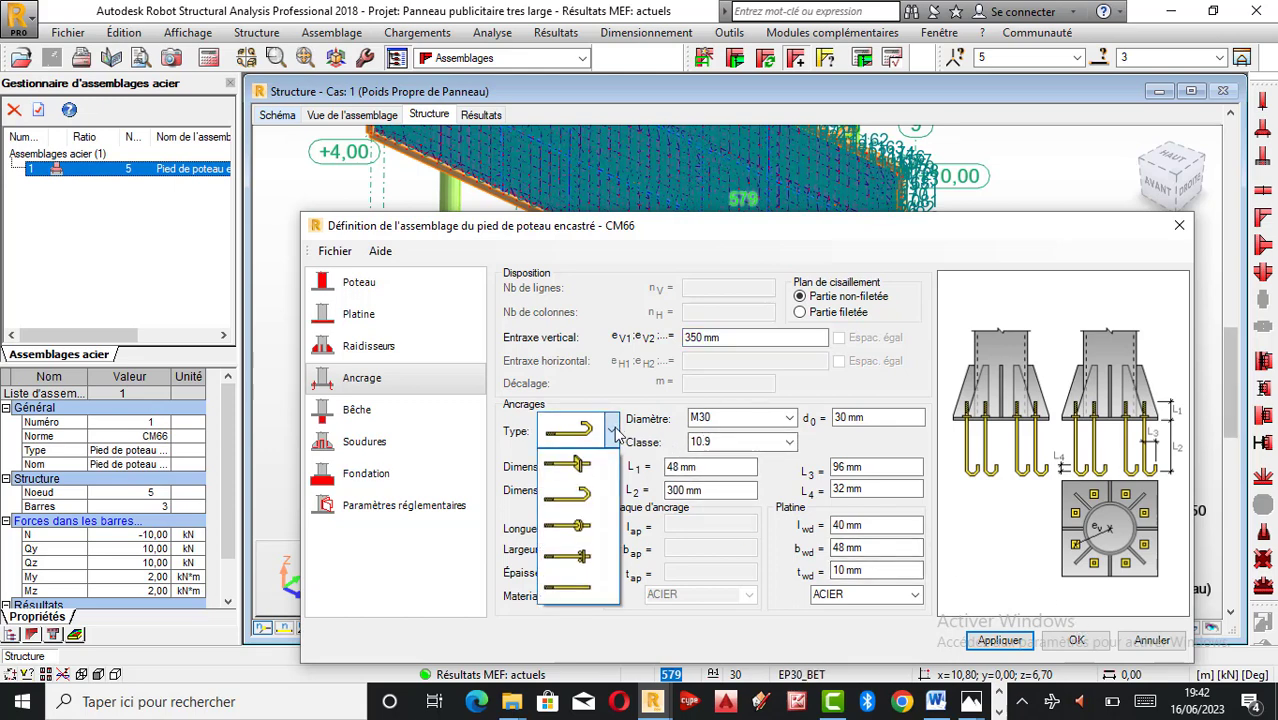
left_click(568, 463)
left_click(578, 432)
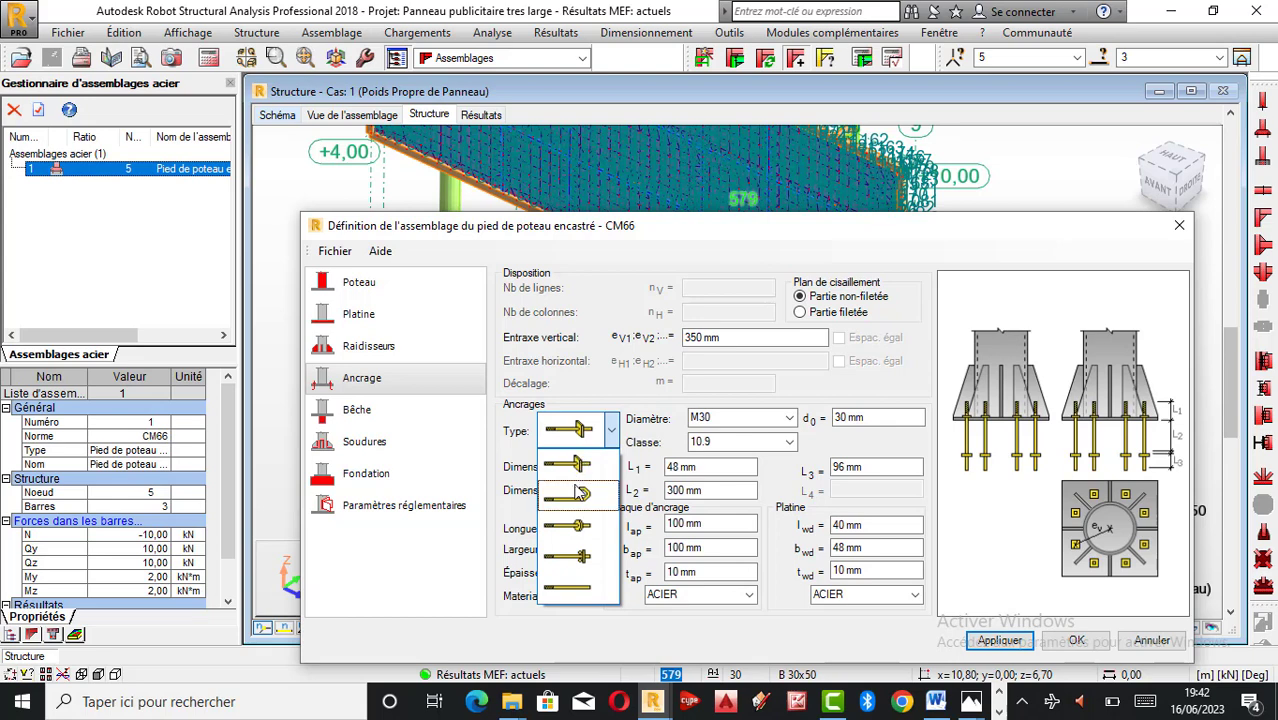
left_click(578, 493)
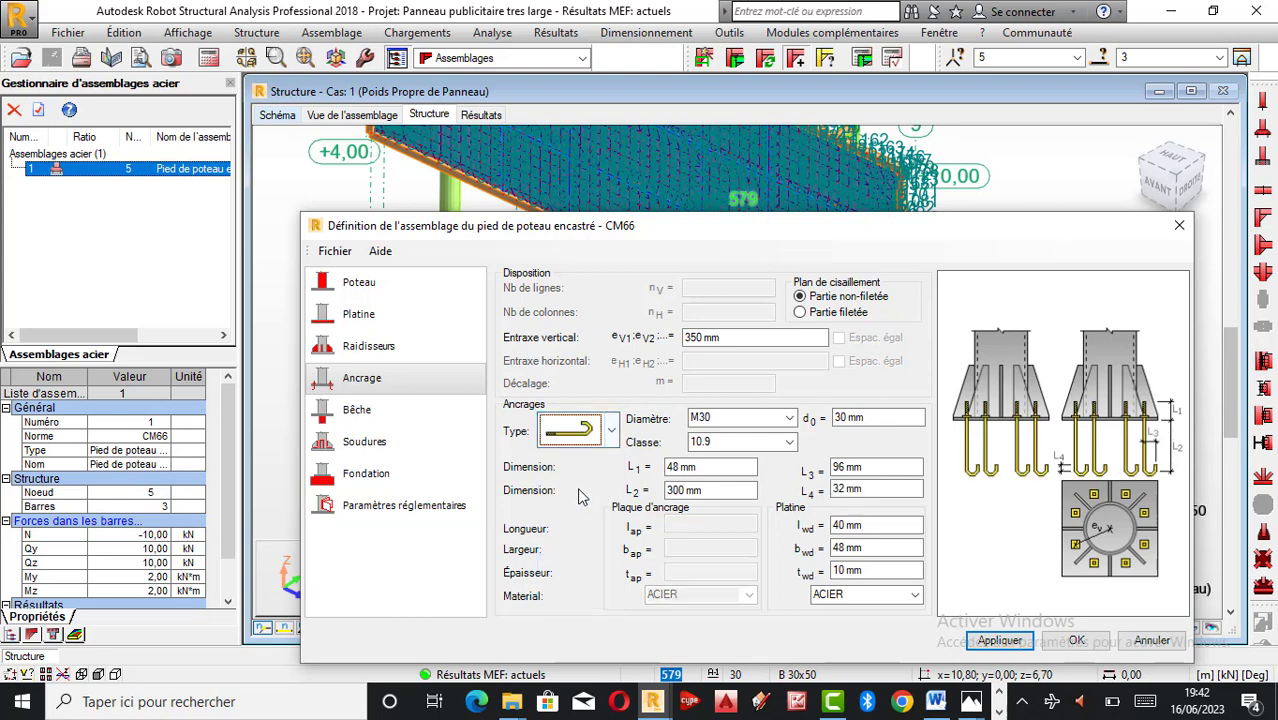
left_click(595, 431)
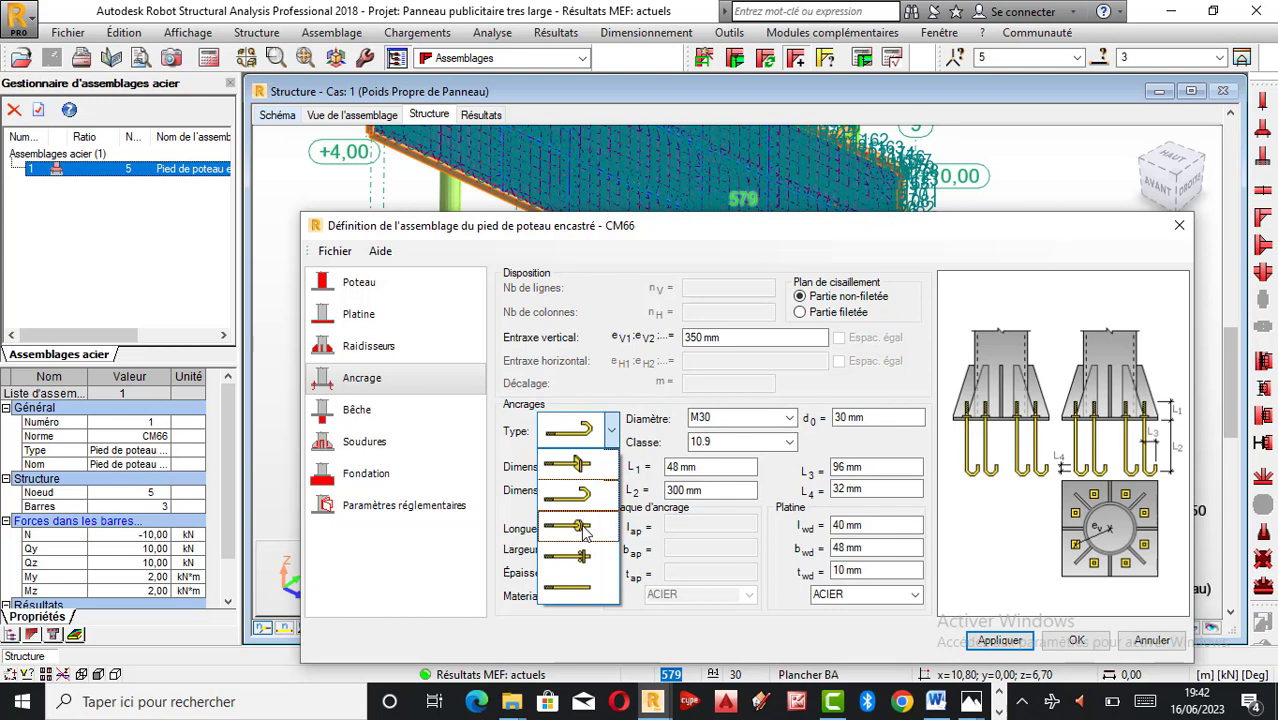
left_click(768, 405)
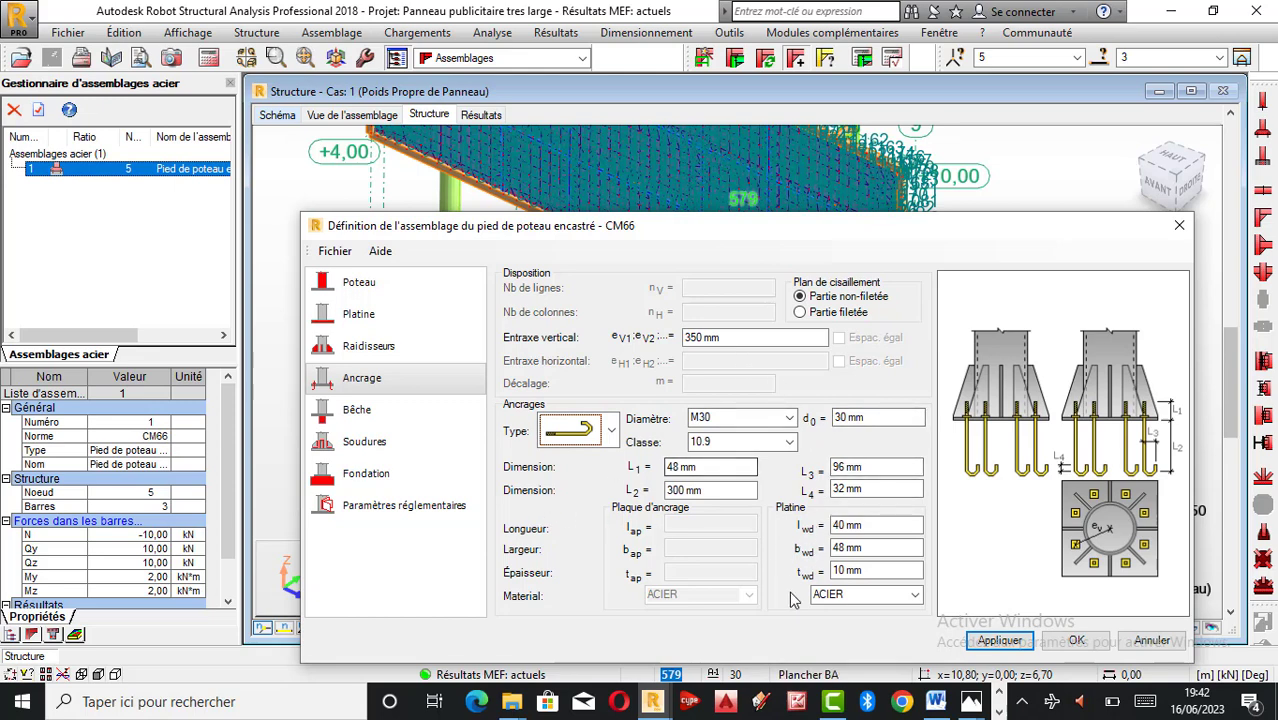
left_click(914, 594)
left_click(914, 594)
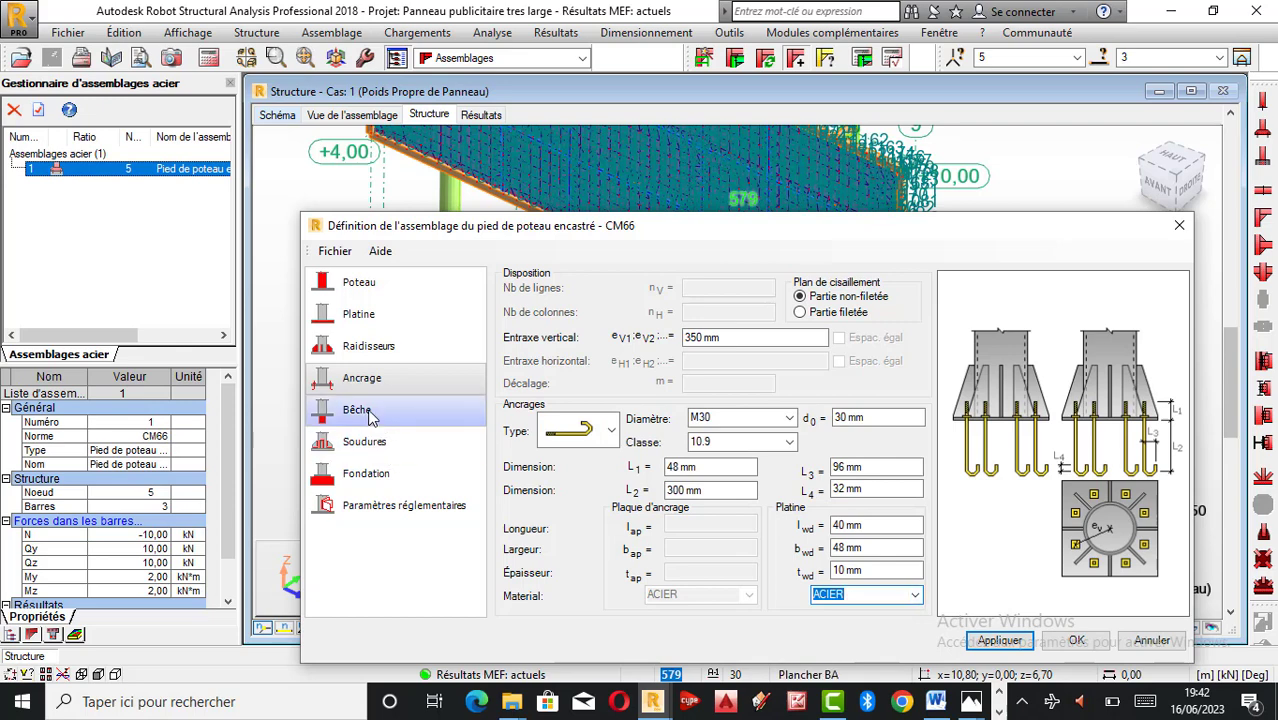
Try a steel-profile shear key (Bêche) for the column base and return its type to none.
left_click(360, 411)
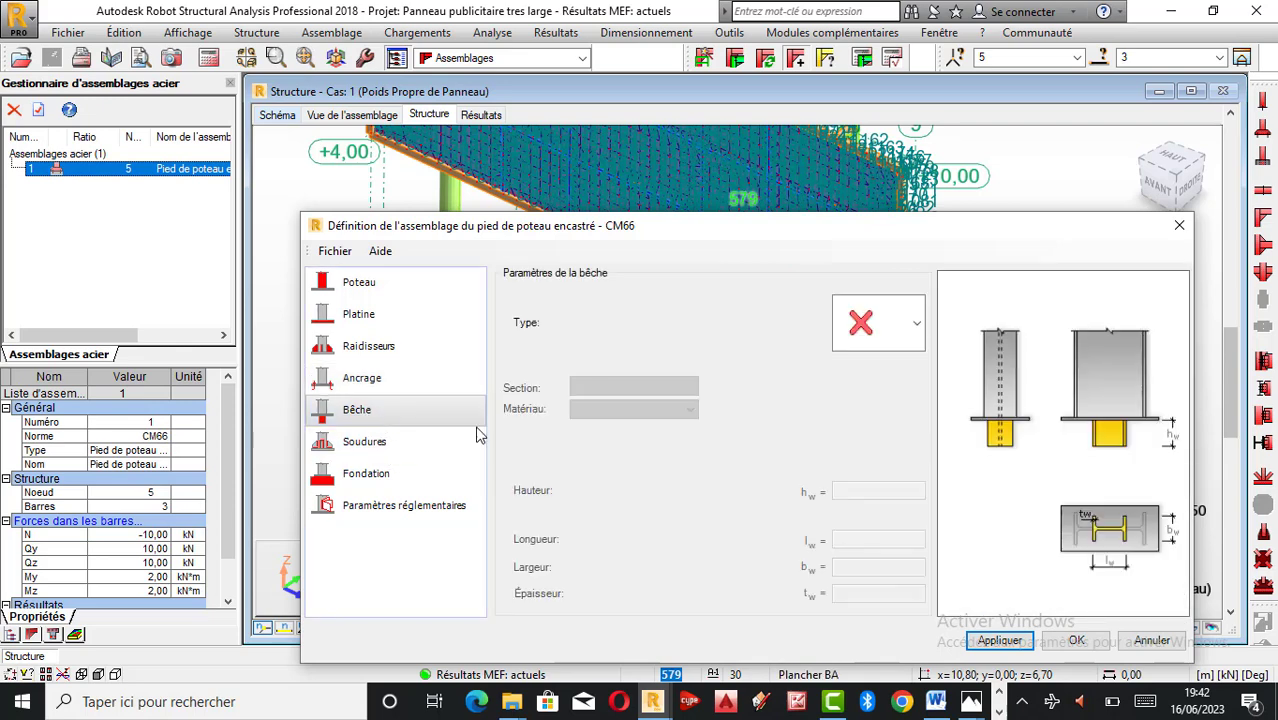
left_click(916, 322)
left_click(858, 380)
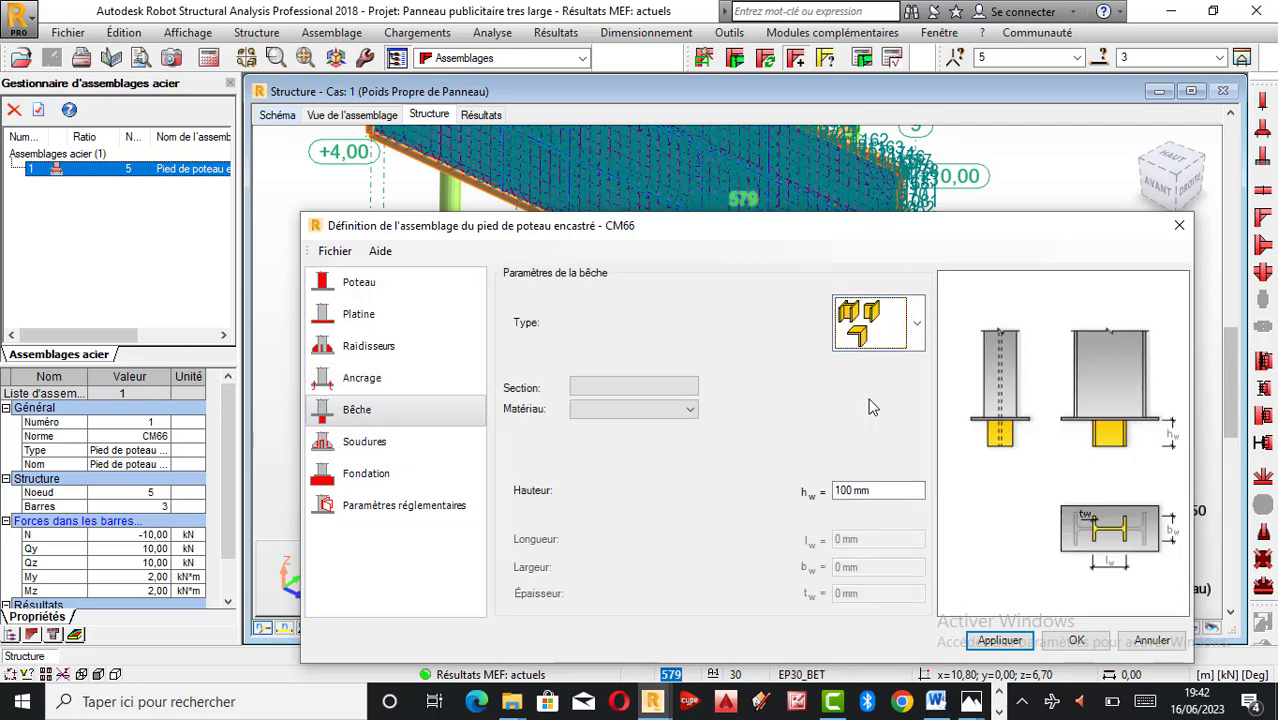
left_click(918, 335)
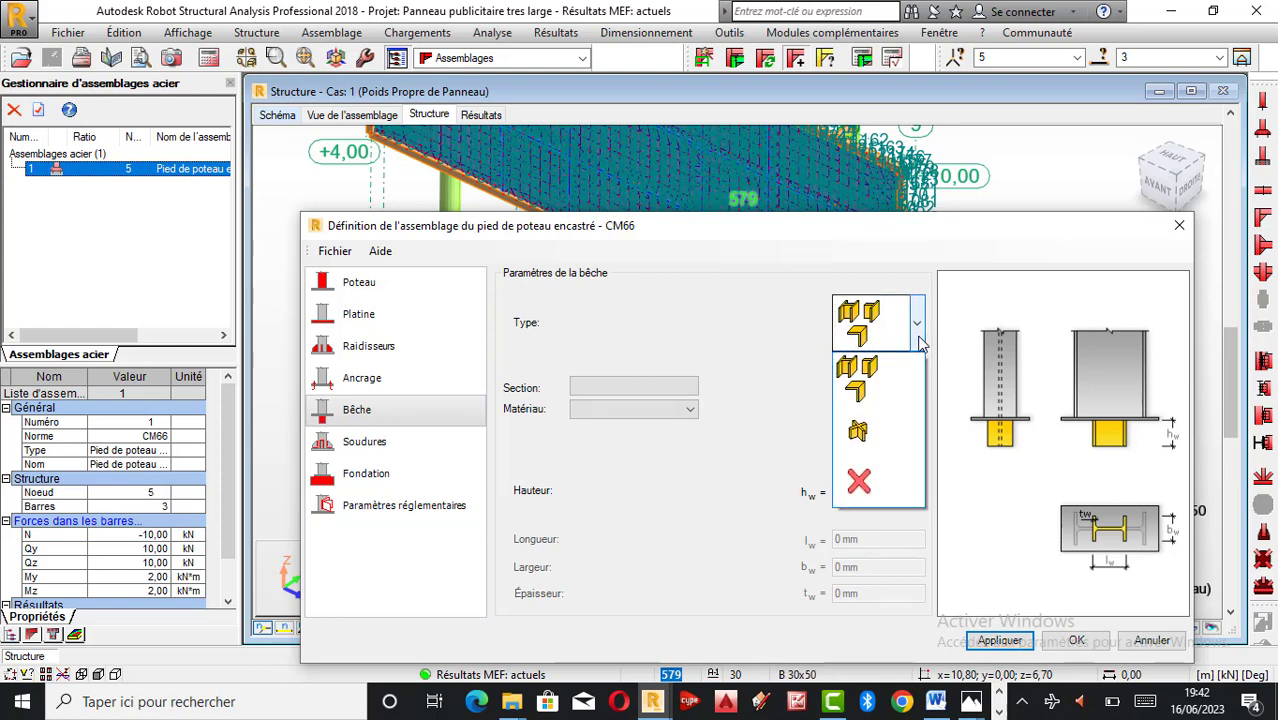
left_click(858, 484)
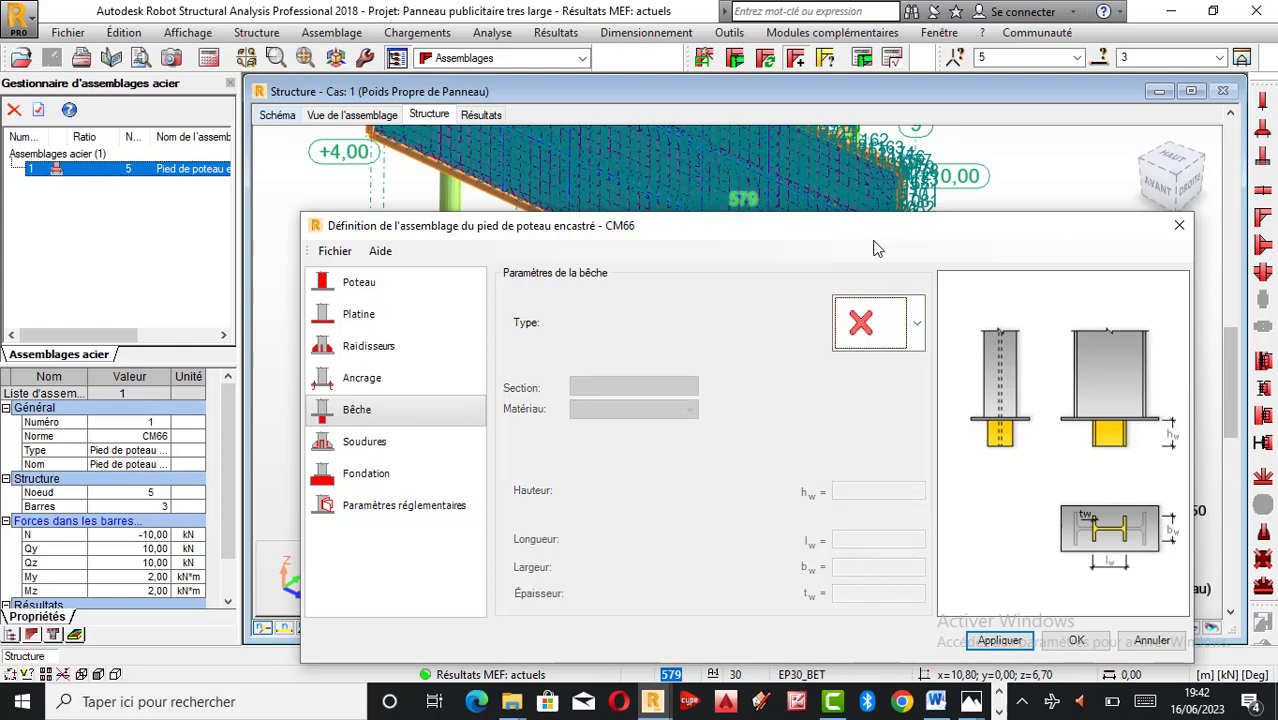
Enable the weld joining the column base plate (Soudure assemblant la platine du pied de poteau), keeping its 2 mm thickness.
left_click(380, 450)
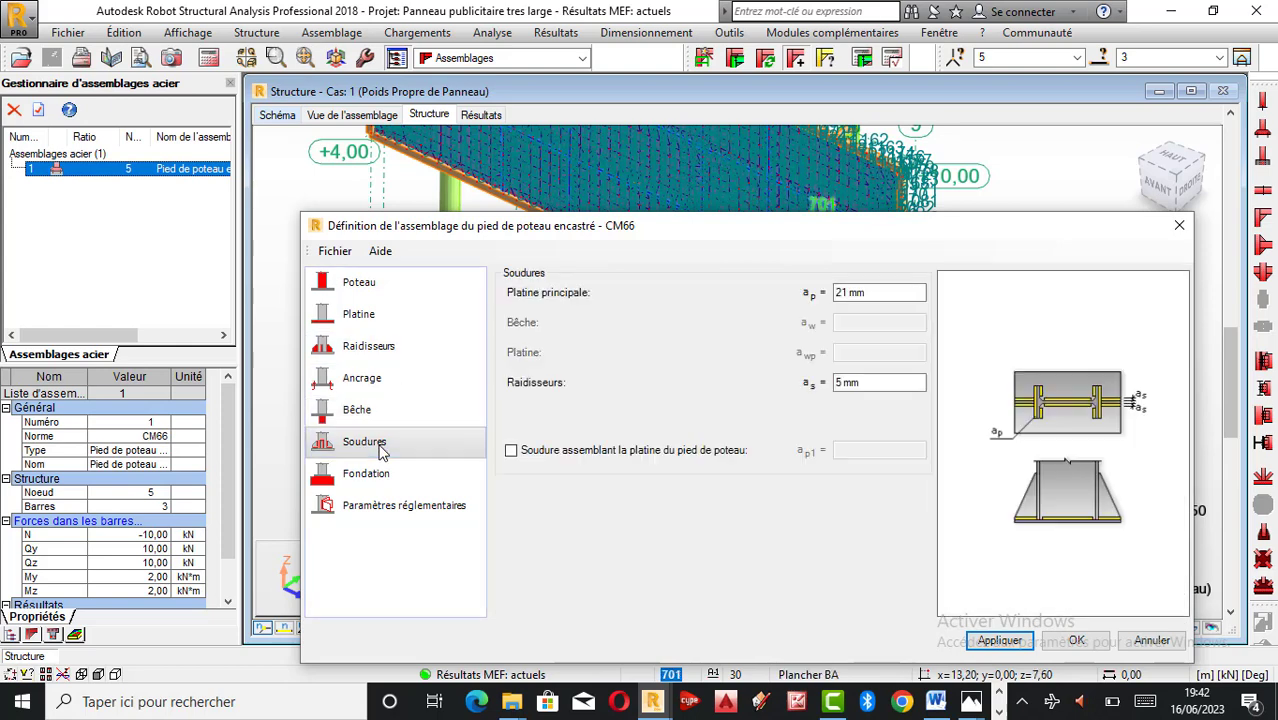
left_click(511, 454)
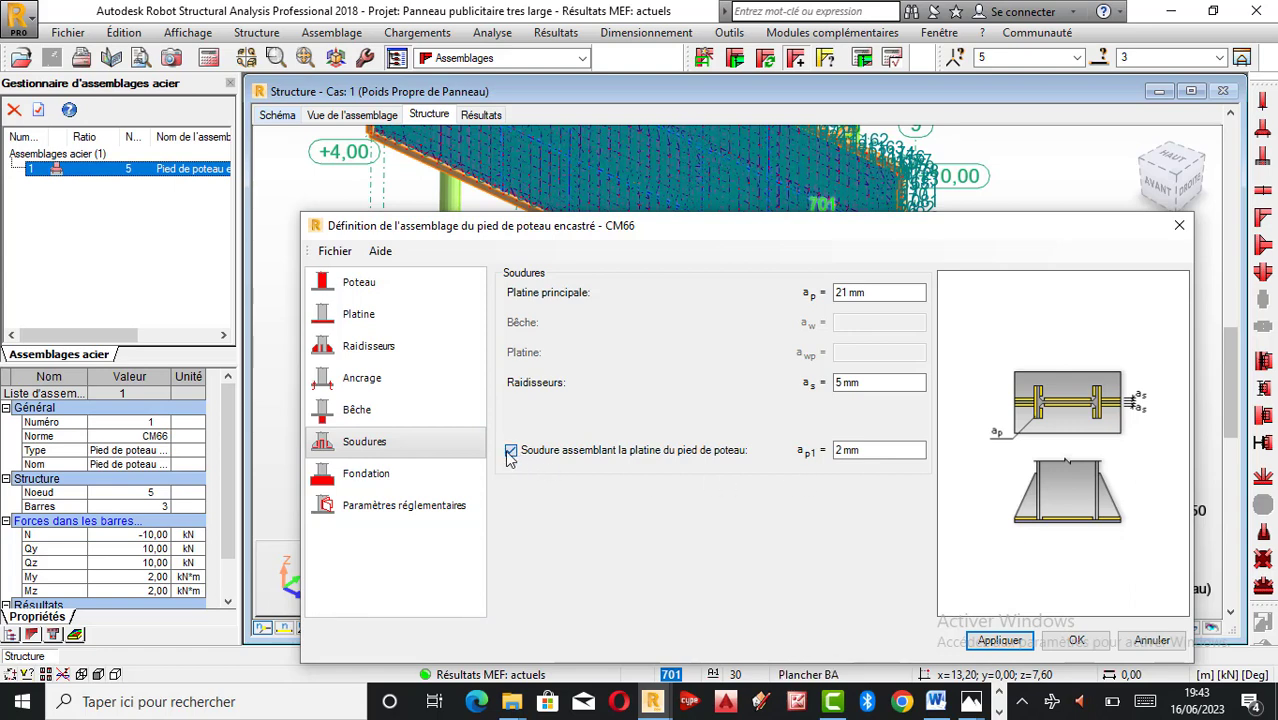
left_click(511, 452)
left_click(511, 452)
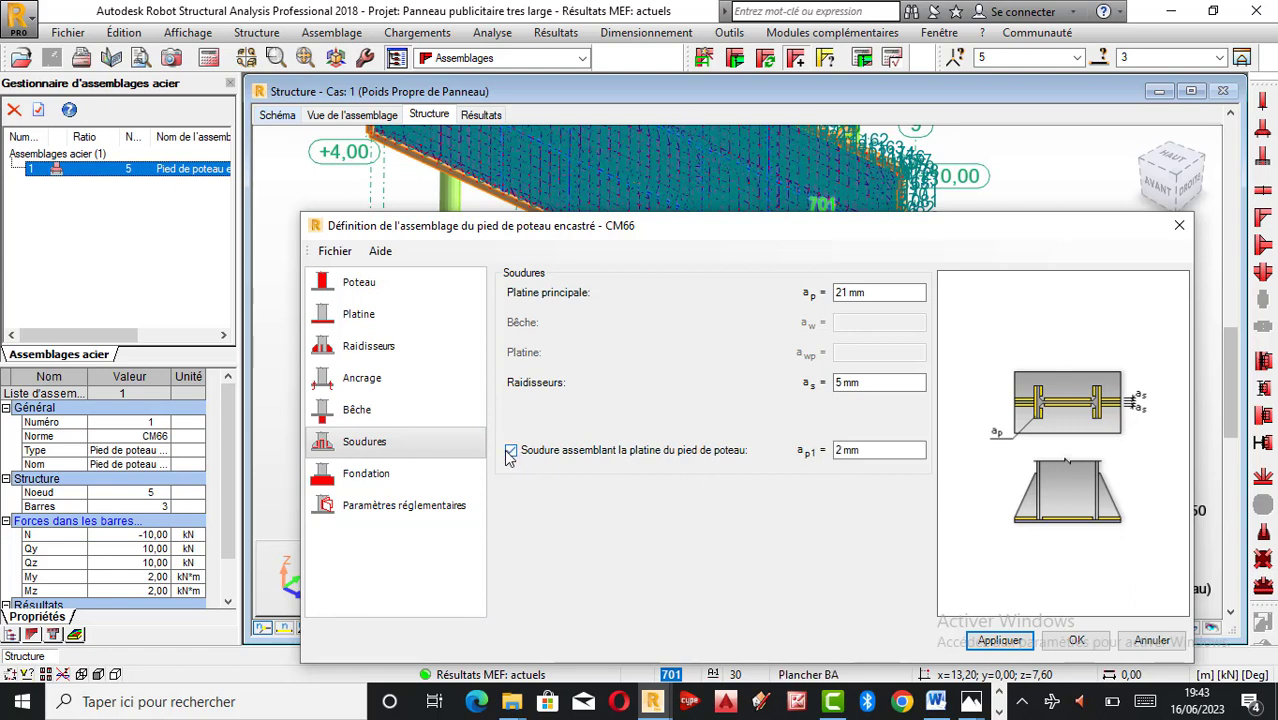
left_click(845, 455)
double_click(845, 455)
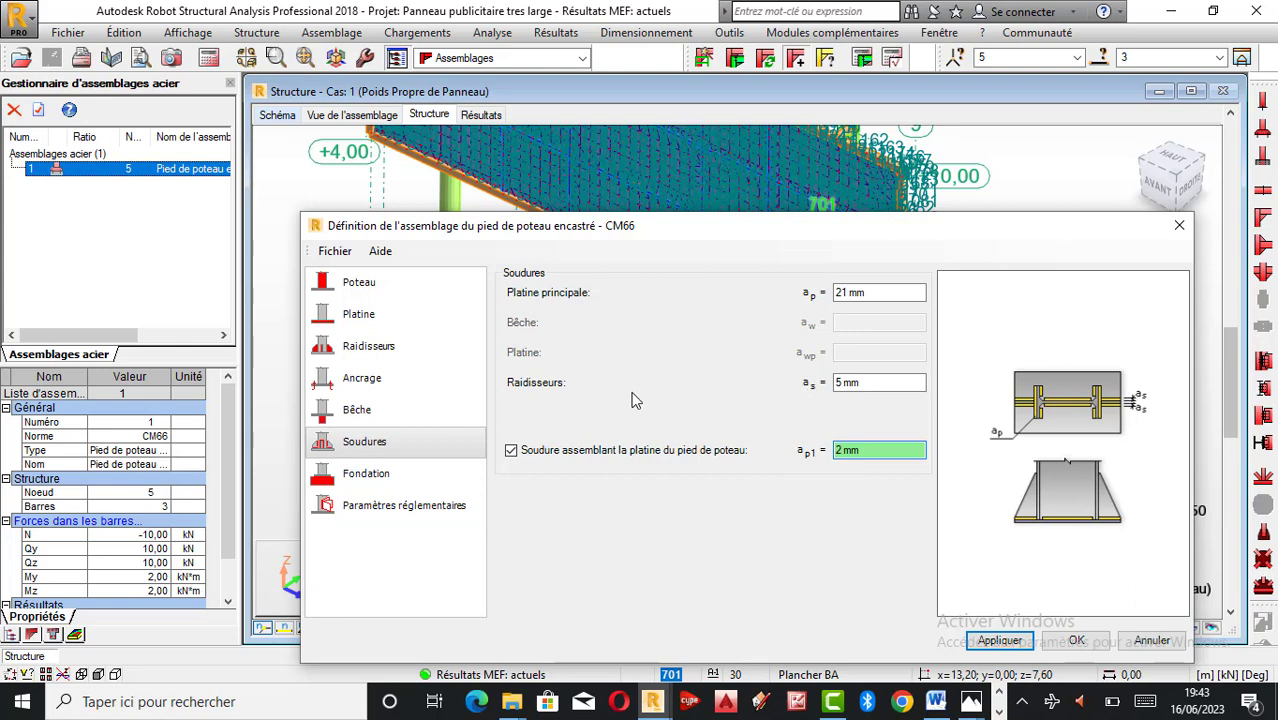
Keep BETON25 as the foundation concrete, then review the Paramètres réglementaires and accept the column base definition.
left_click(395, 475)
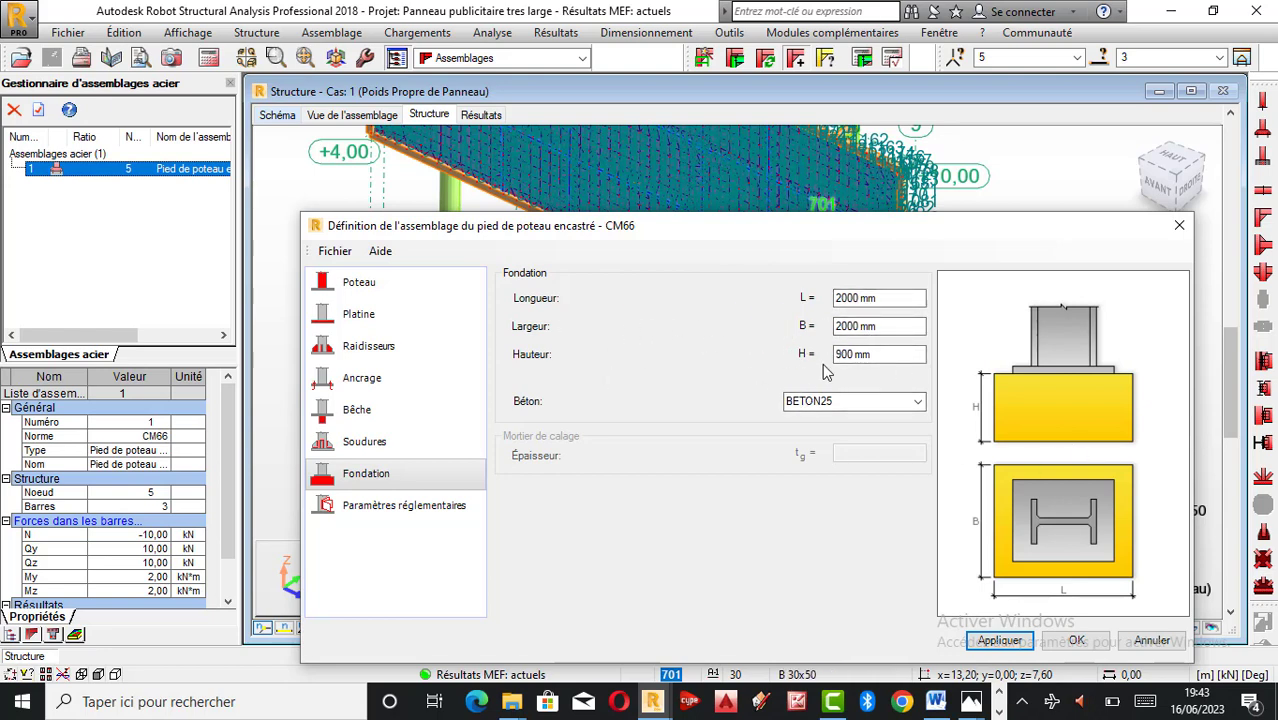
left_click(917, 402)
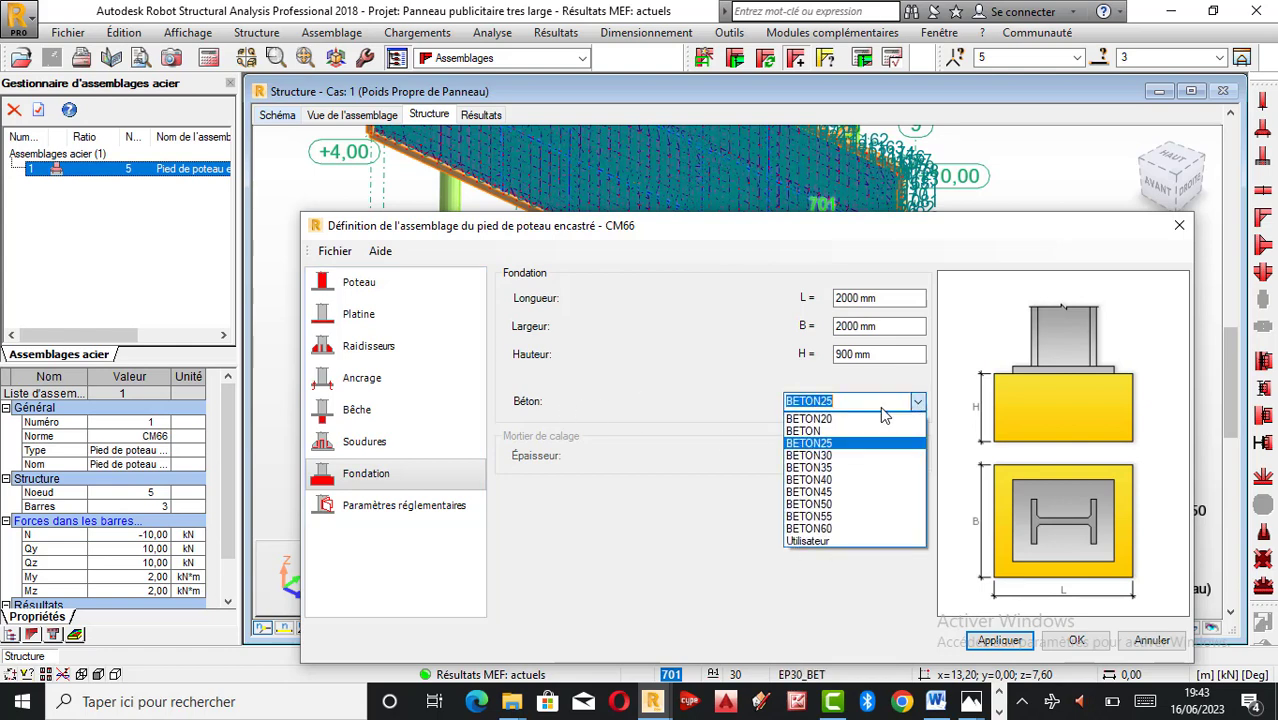
left_click(823, 445)
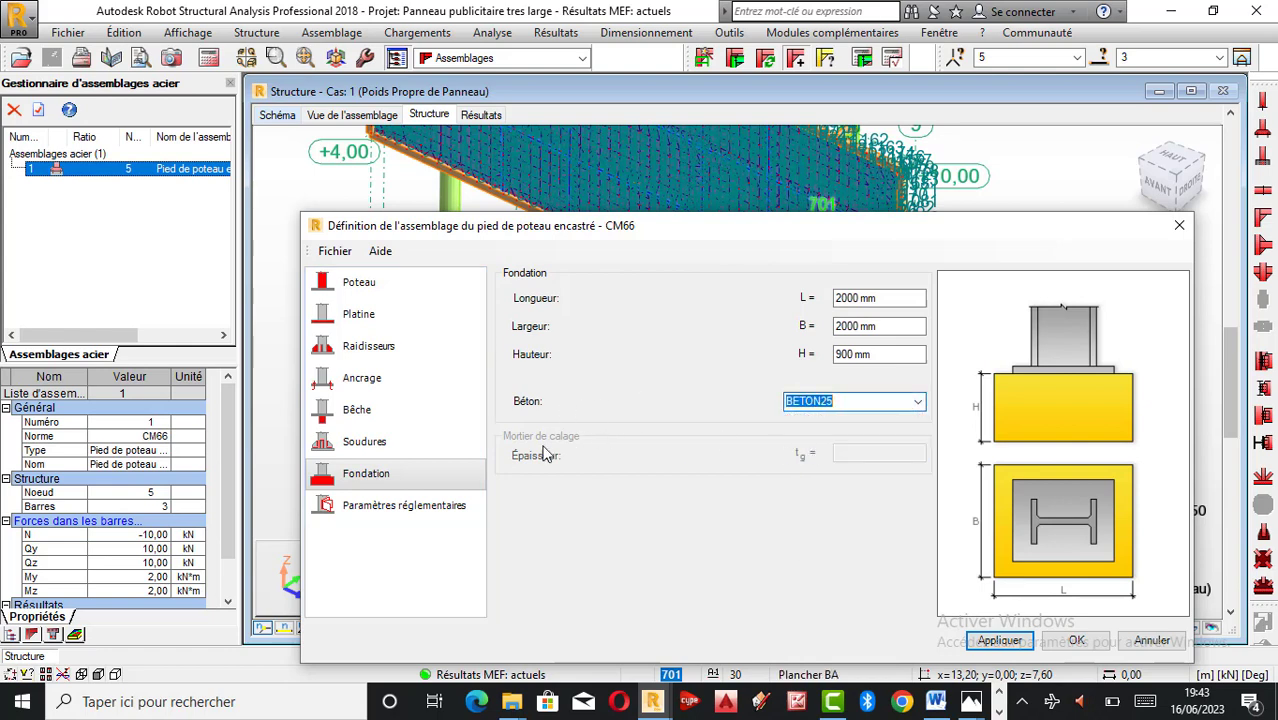
left_click(388, 508)
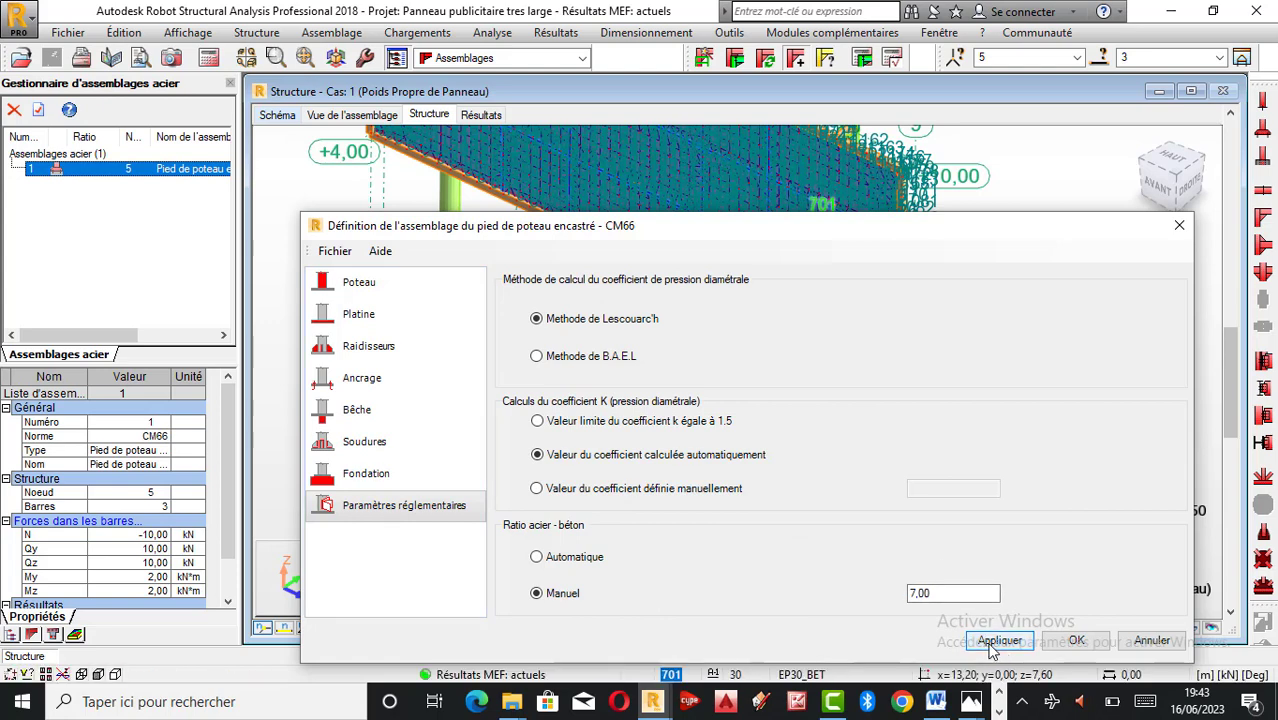
left_click(1077, 641)
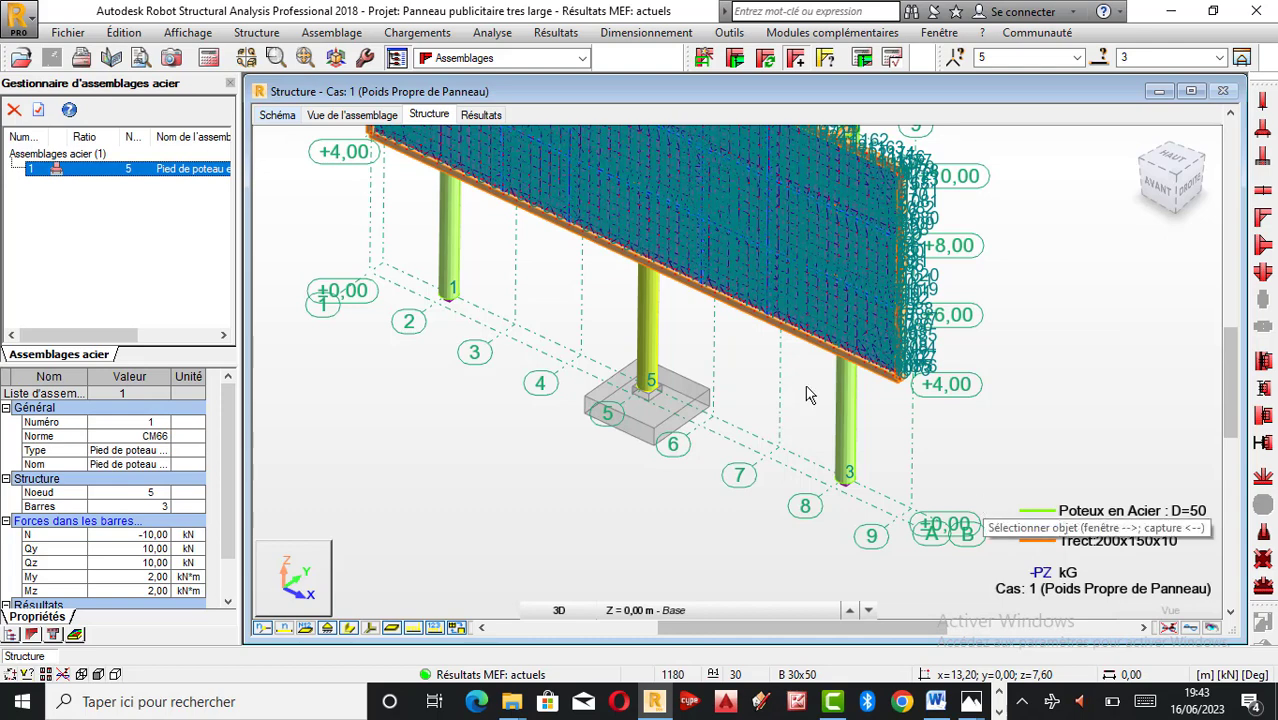
Show the 3D view of the assembly to inspect the stiffened column base on its foundation.
left_click(347, 115)
right_click(940, 216)
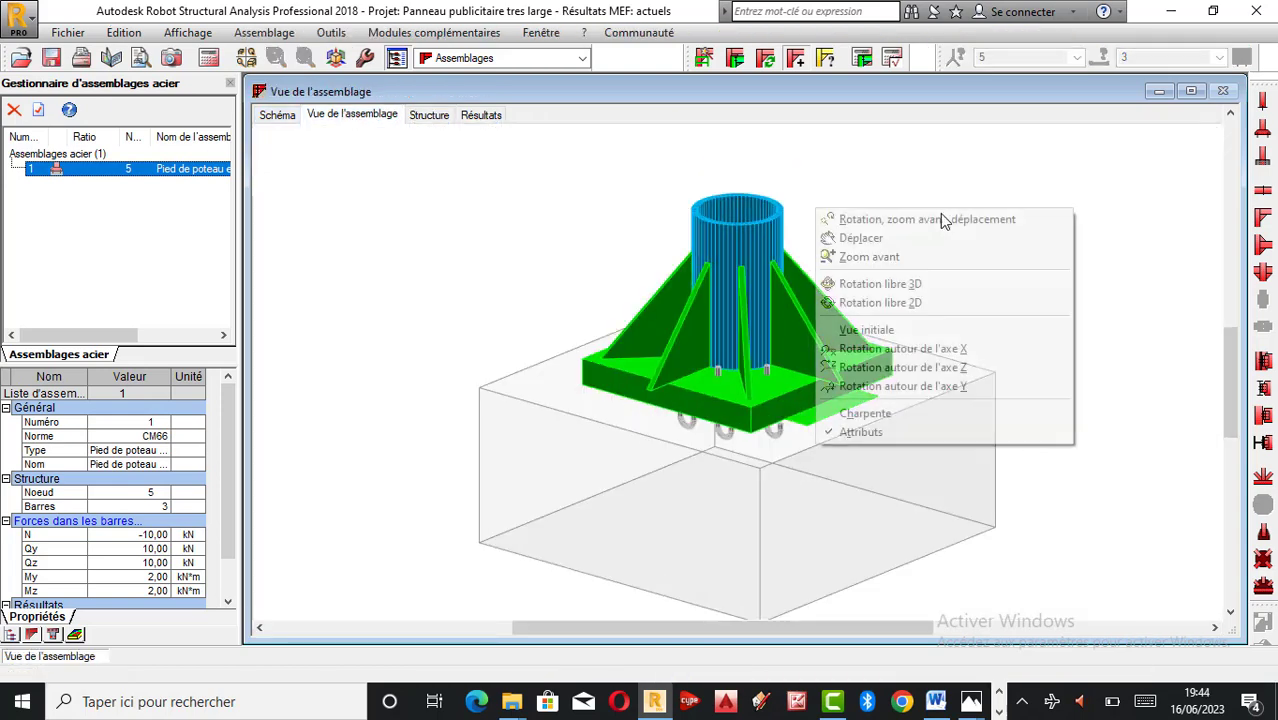
left_click(1089, 179)
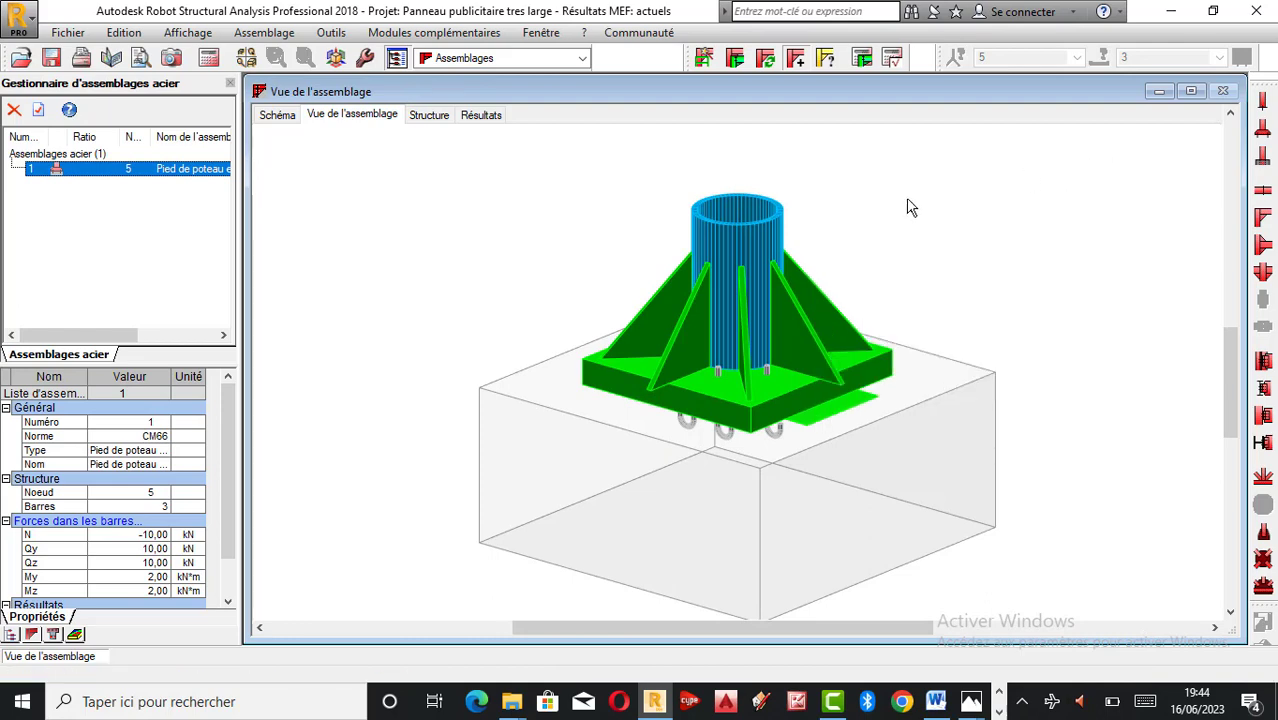
Orbit the 3D assembly view to examine the column base's stiffeners, base plate, hooked anchors and foundation block from above and from the side.
right_click(905, 206)
left_click(820, 276)
left_click_drag(788, 285, 779, 331)
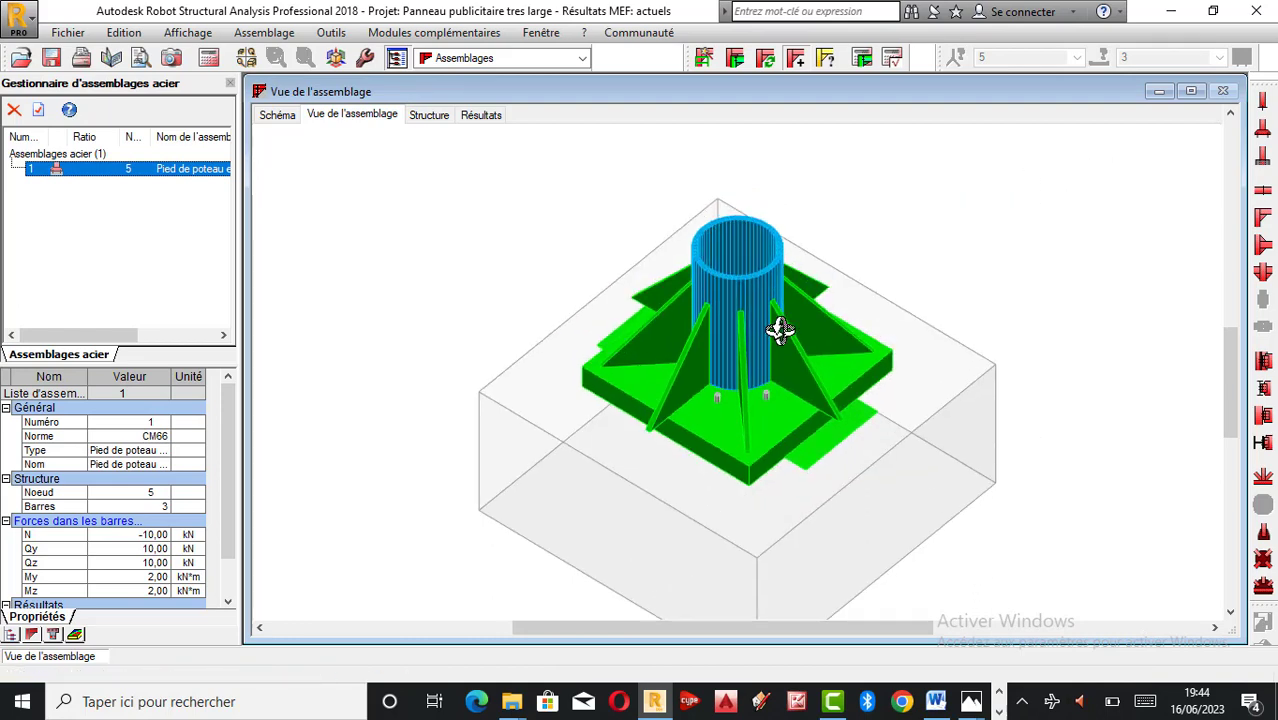
scroll(742, 354, "up", 1)
scroll(745, 360, "down", 2)
scroll(756, 388, "up", 4)
scroll(738, 390, "down", 4)
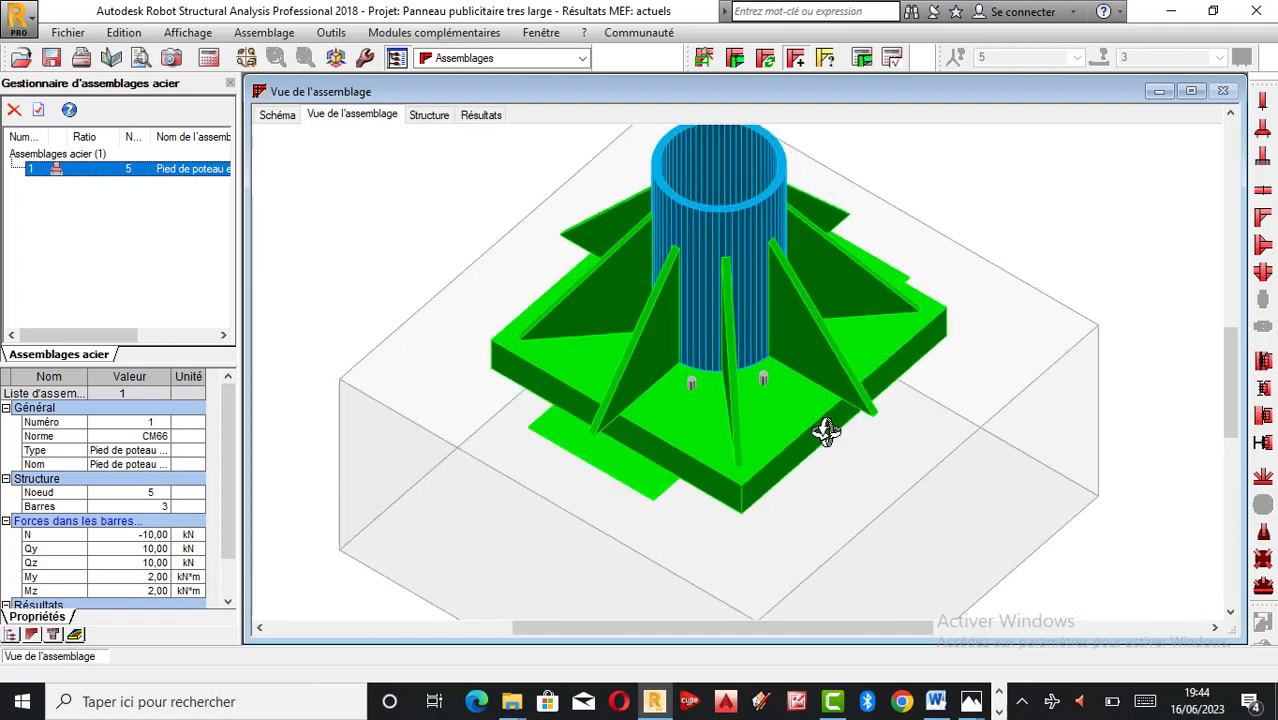
left_click_drag(824, 434, 678, 311)
left_click_drag(714, 410, 847, 477)
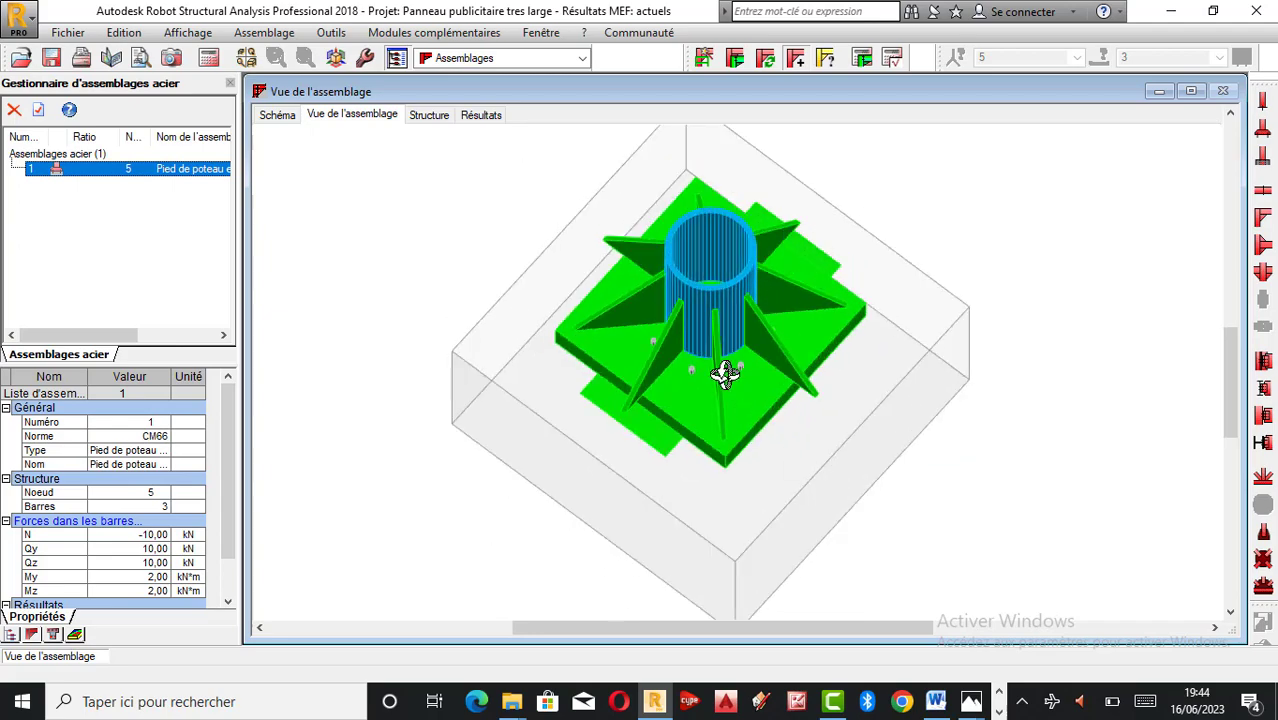
left_click_drag(724, 374, 685, 340)
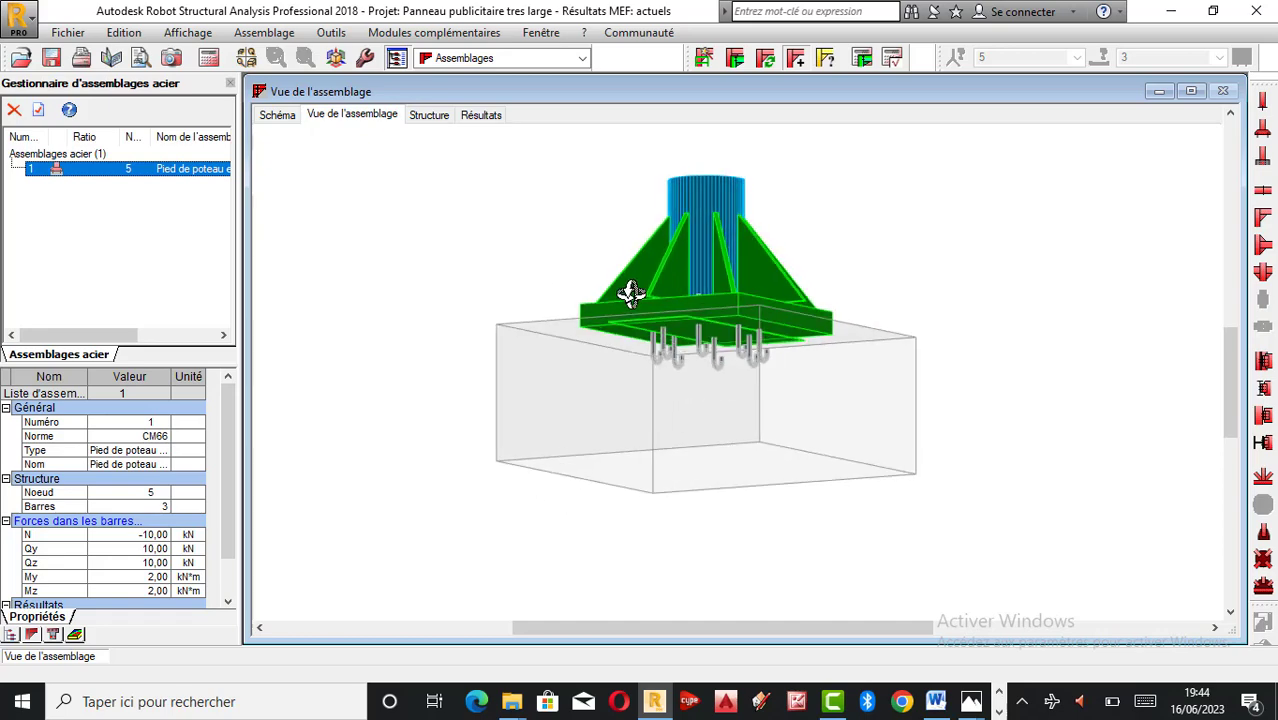
left_click_drag(616, 367, 531, 361)
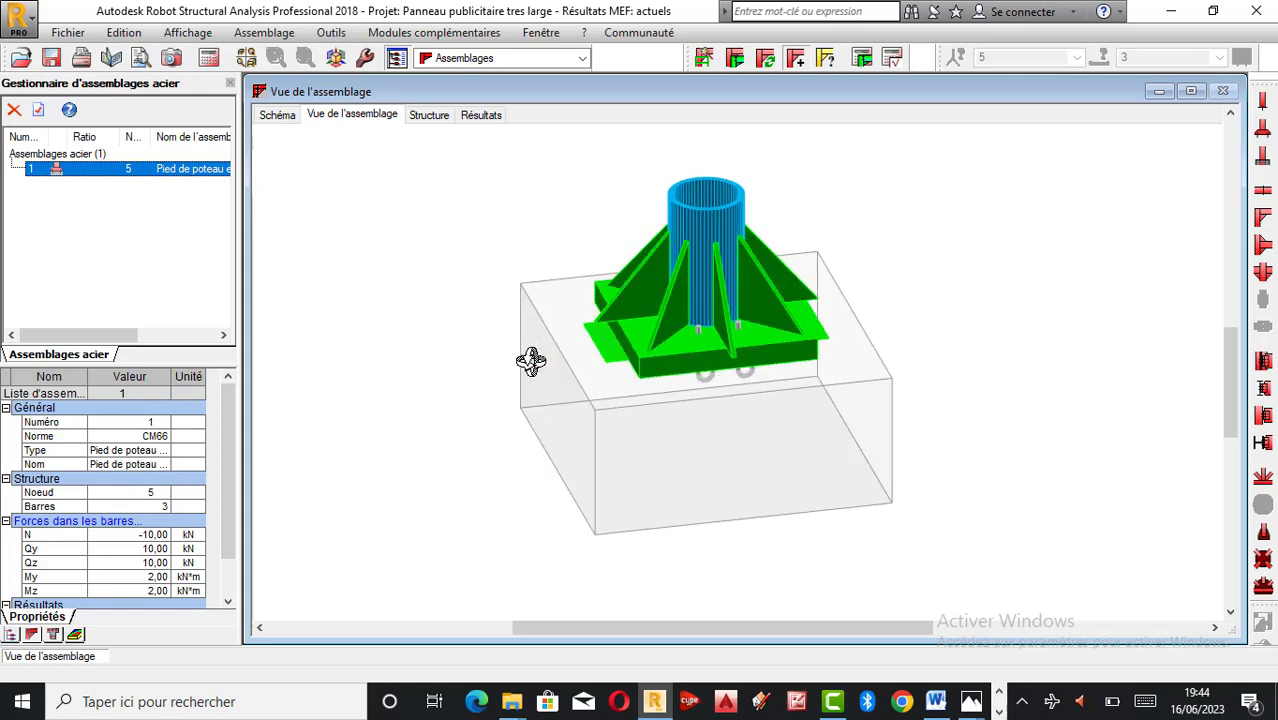
left_click_drag(742, 350, 720, 335)
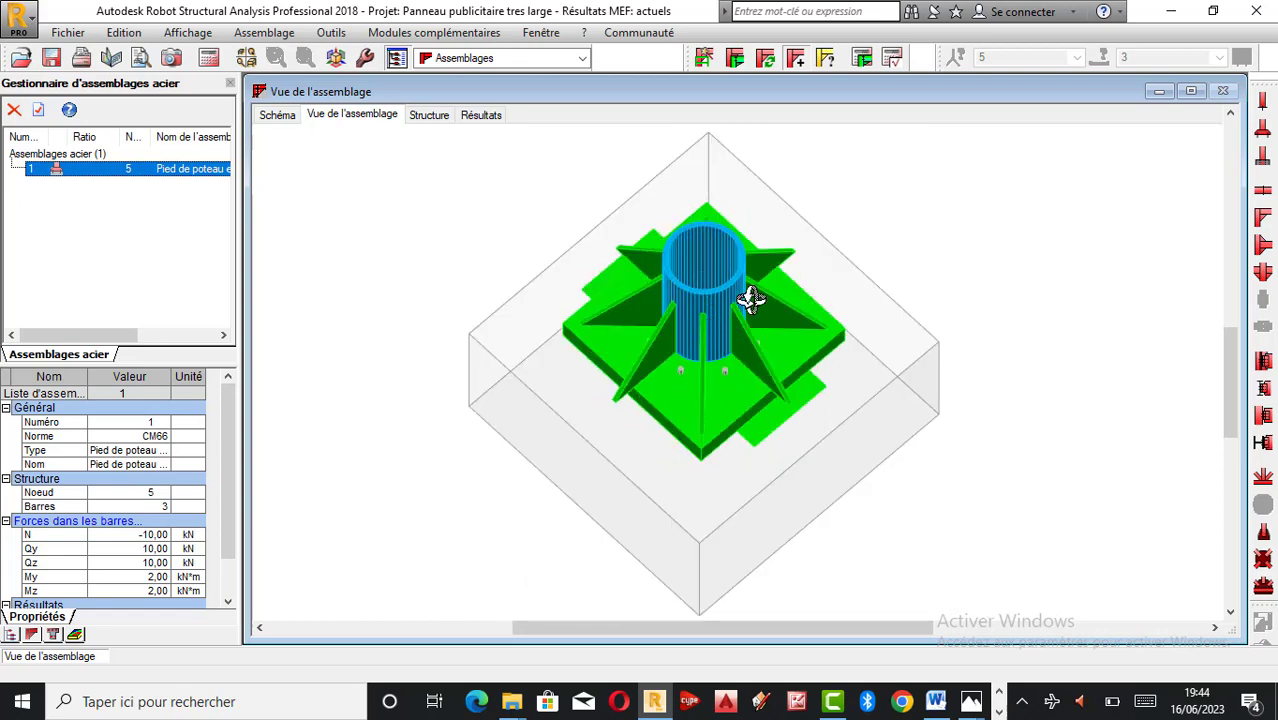
Check the column base's position in the structure model and look up the connection's calculation results.
left_click(429, 116)
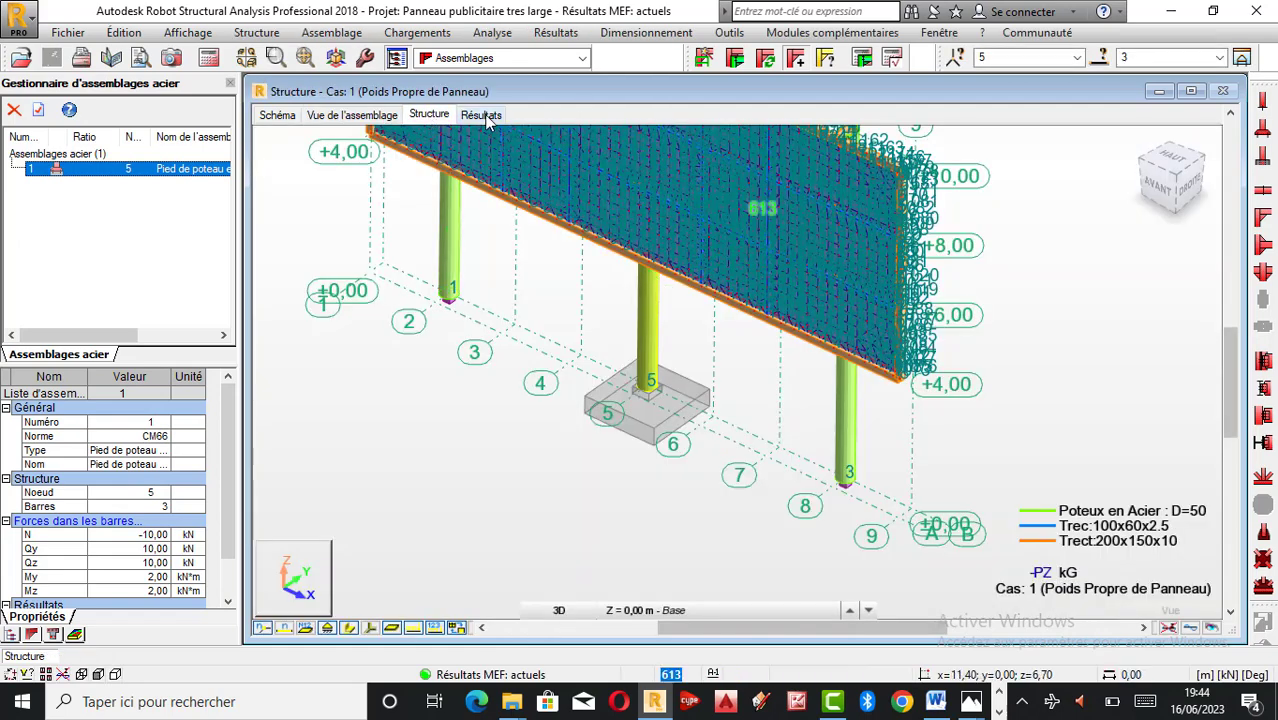
left_click(482, 115)
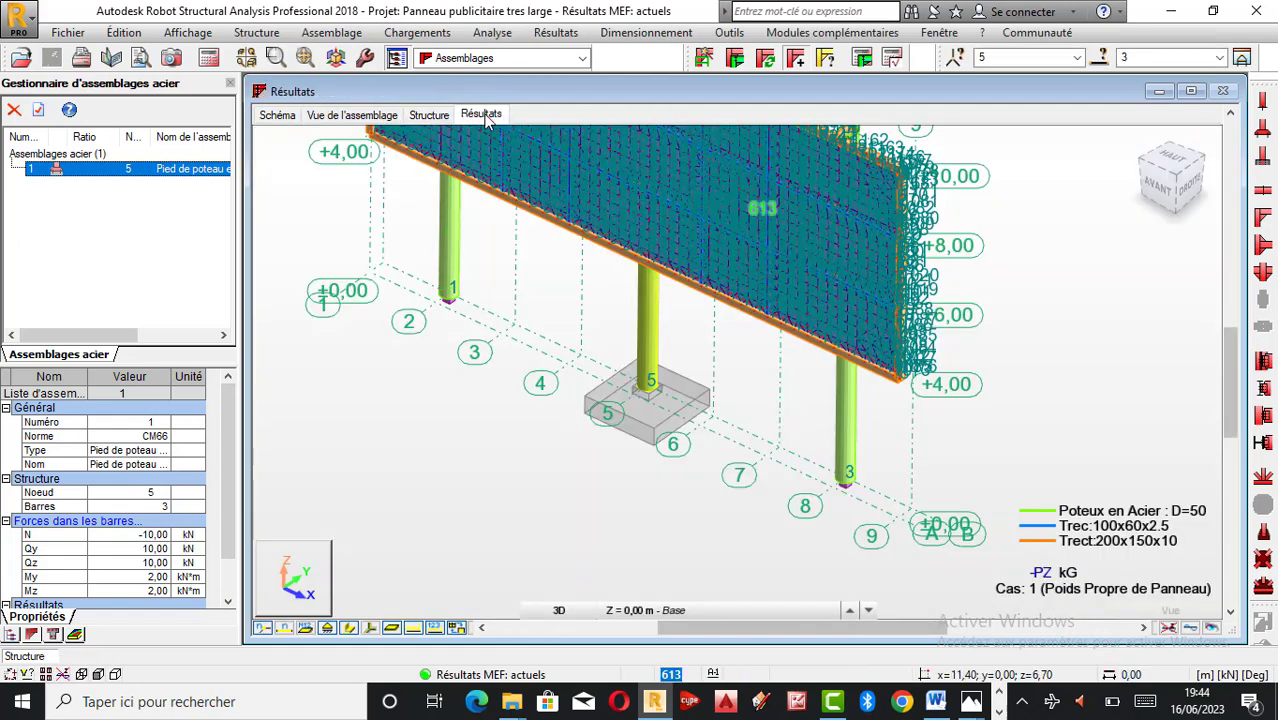
left_click(325, 121)
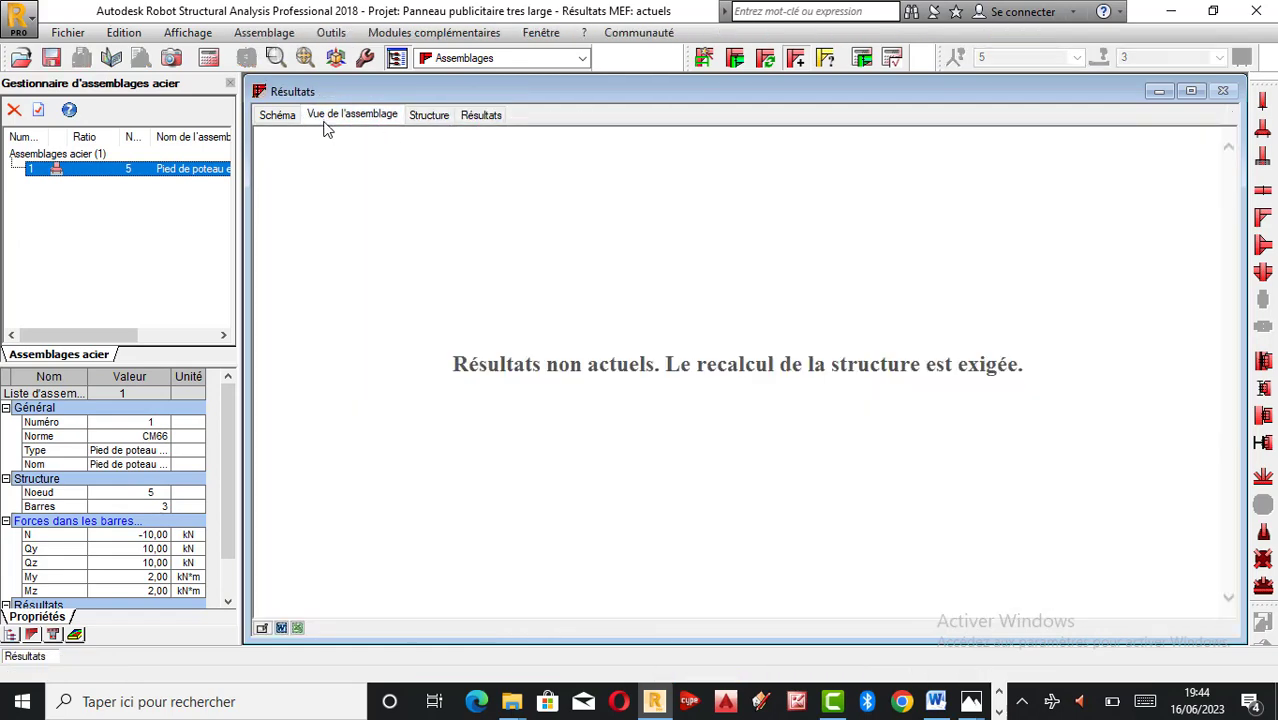
Examine the dimensioned schematic of the column base, including the elevations, anchor details, stiffeners and plan view.
left_click(266, 114)
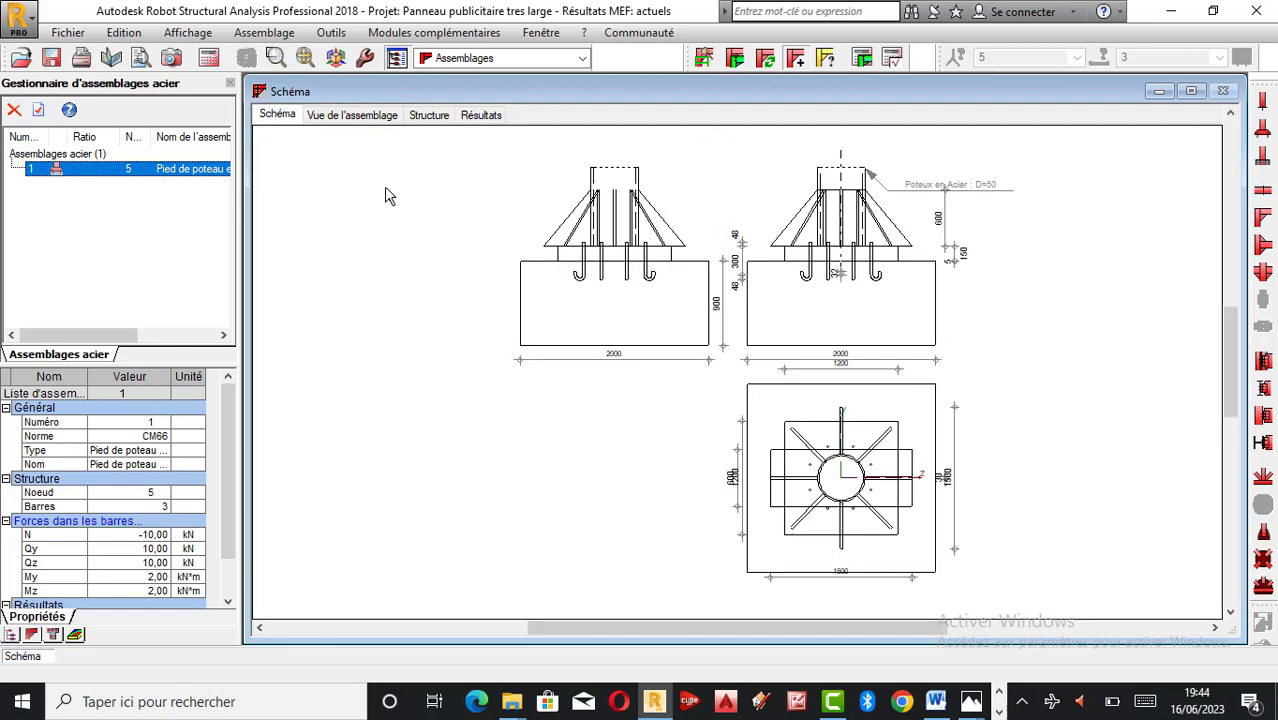
scroll(852, 296, "up", 4)
scroll(836, 300, "down", 6)
scroll(740, 278, "up", 7)
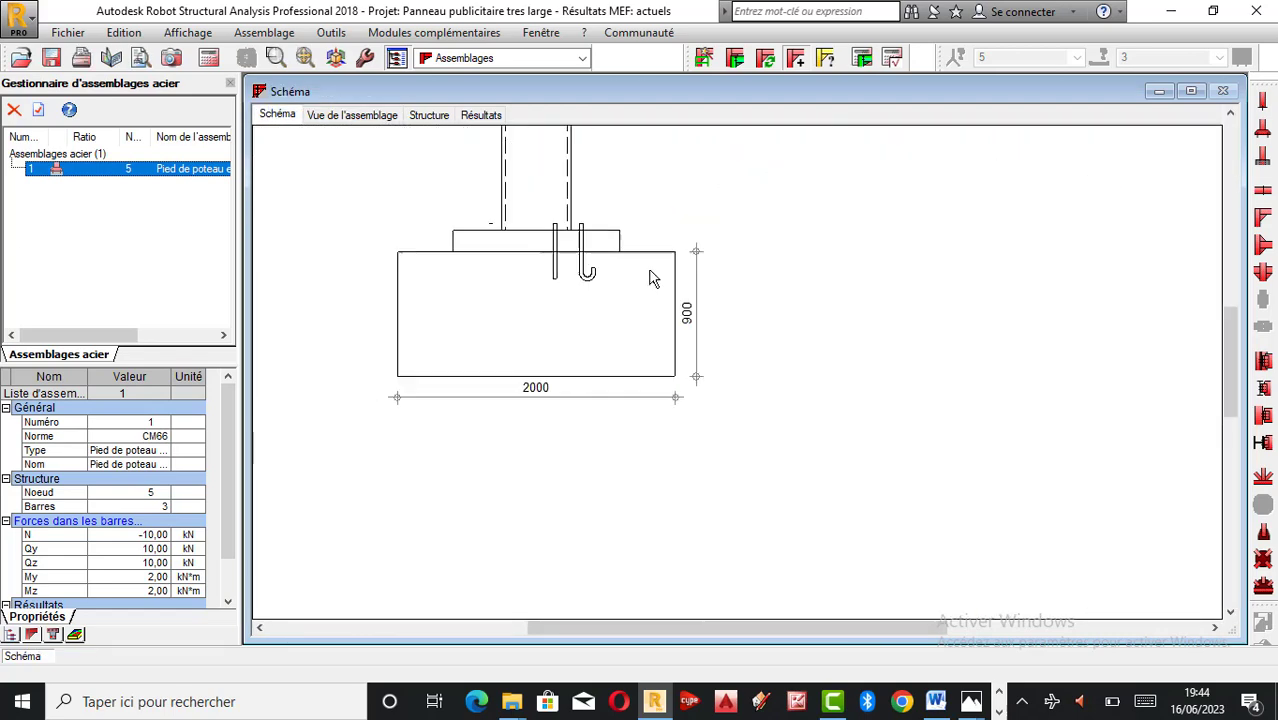
scroll(600, 265, "down", 2)
scroll(570, 258, "up", 3)
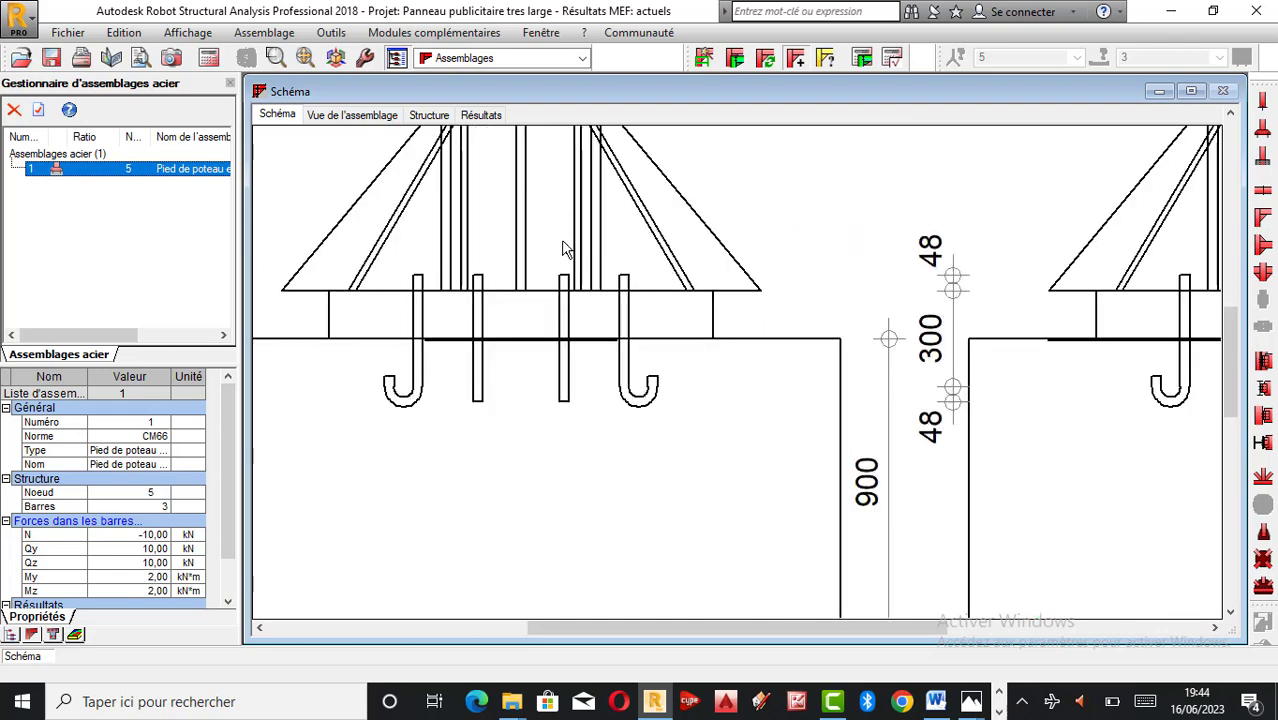
scroll(568, 272, "down", 3)
scroll(800, 390, "down", 3)
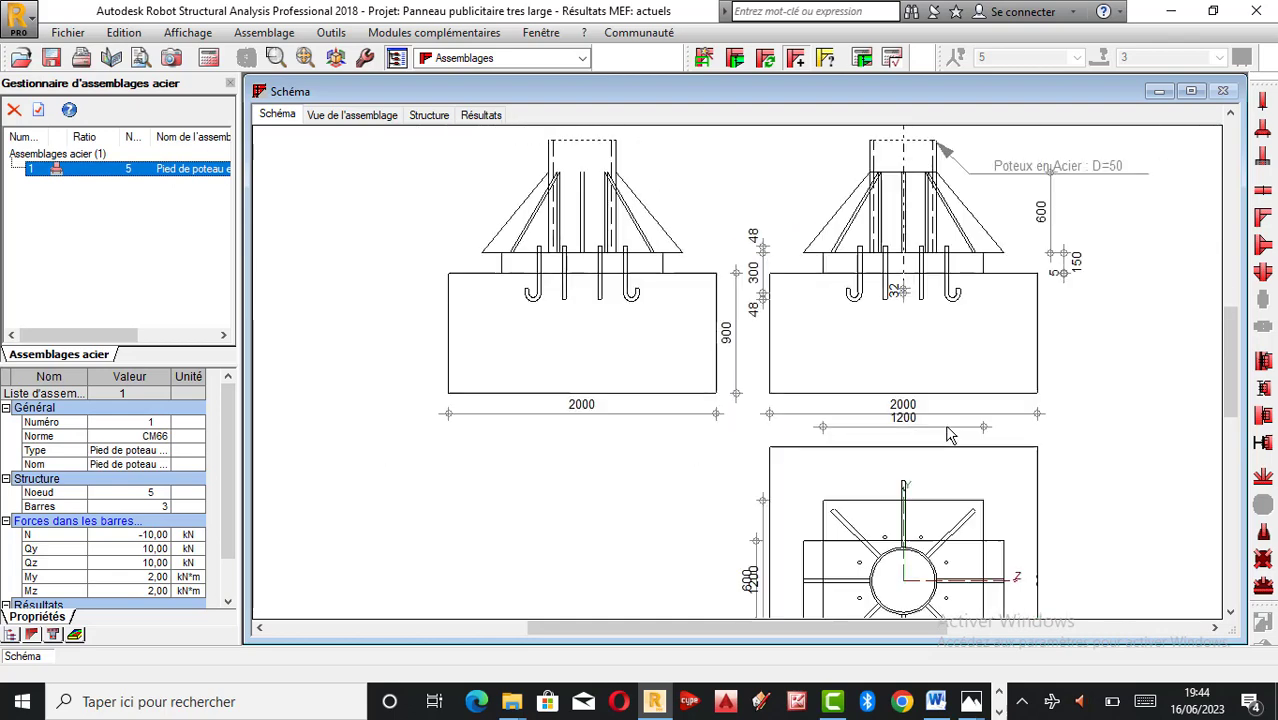
Return to the structure model, toggle the simplified calculation note option and try to run the manual verification of the assembly at node 5.
left_click(368, 116)
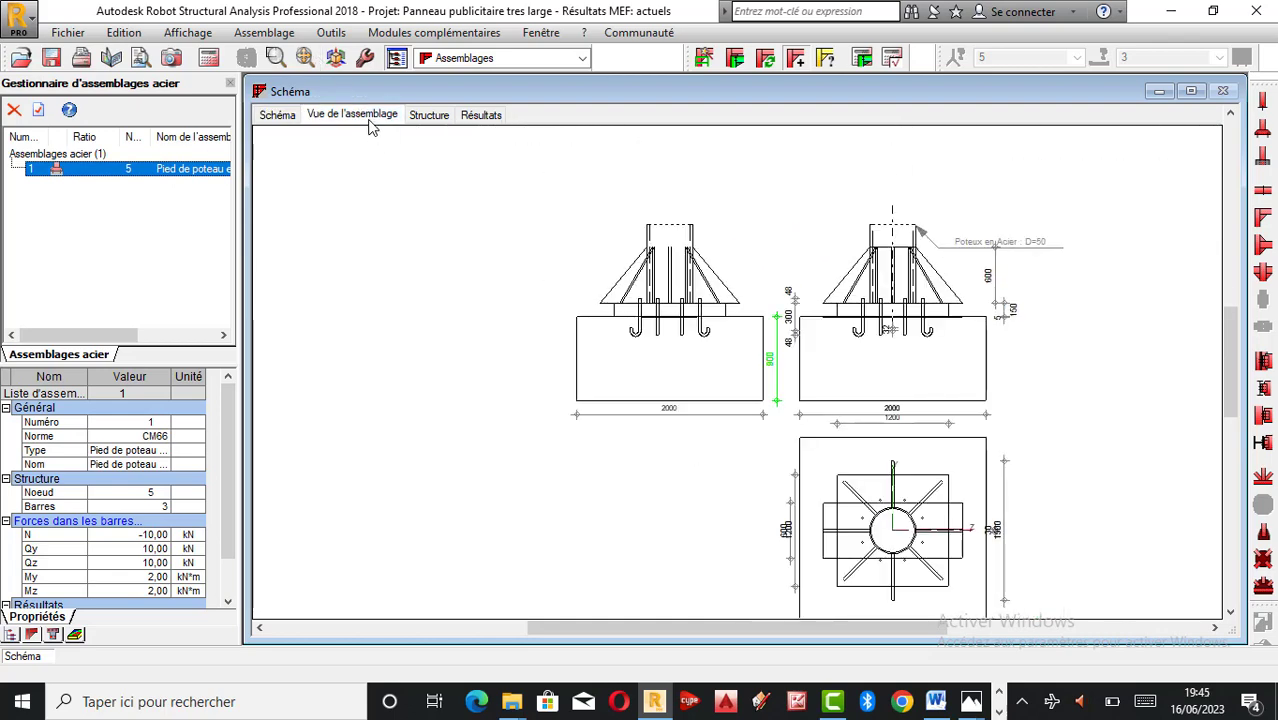
left_click(428, 116)
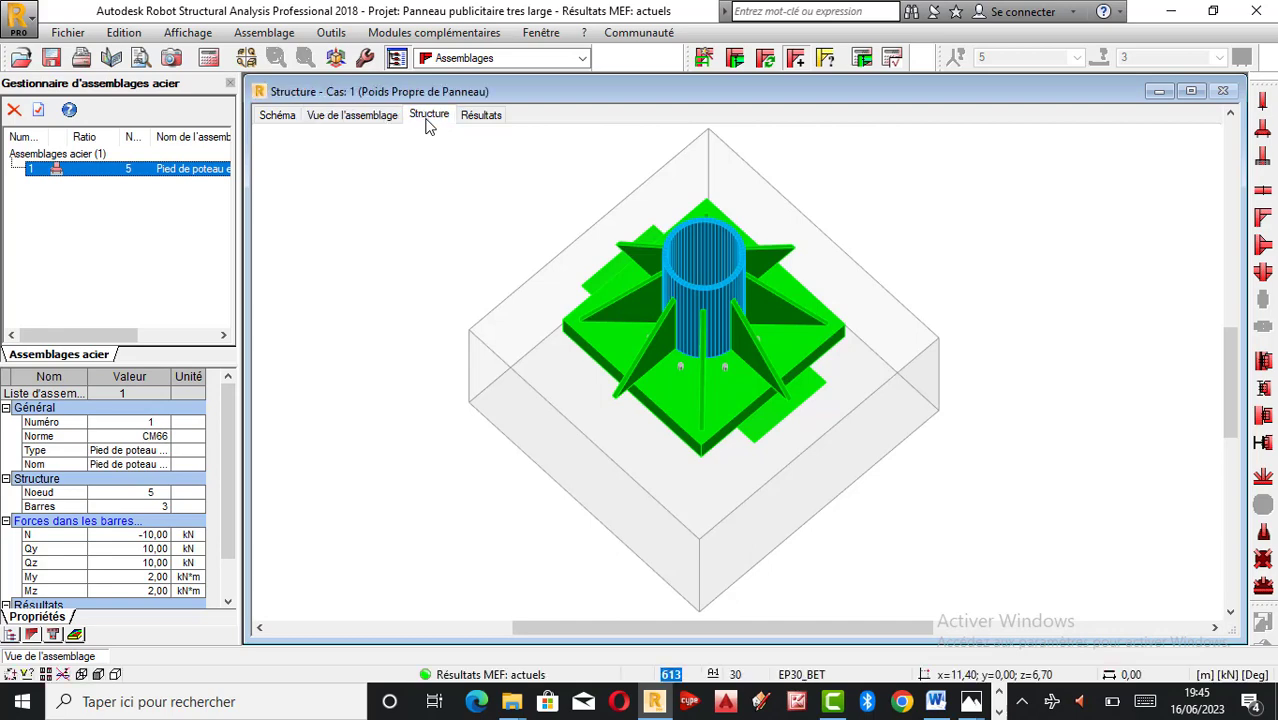
scroll(714, 362, "down", 1)
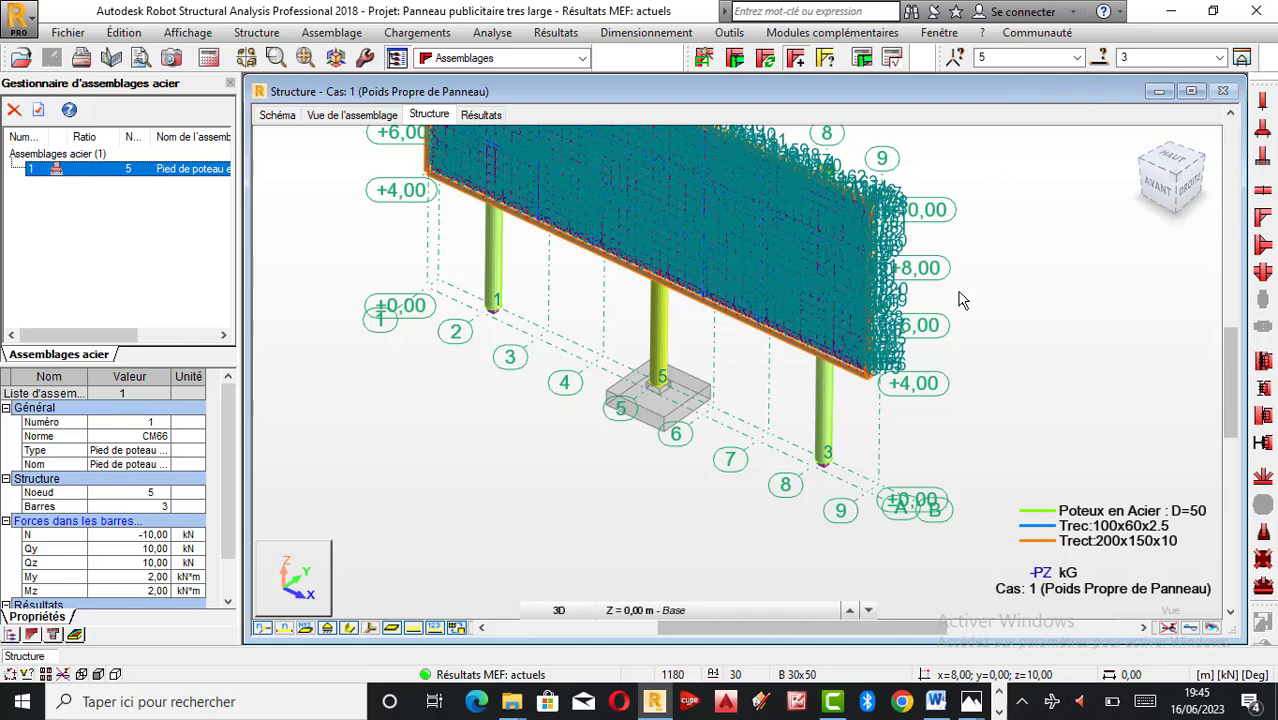
scroll(960, 302, "down", 1)
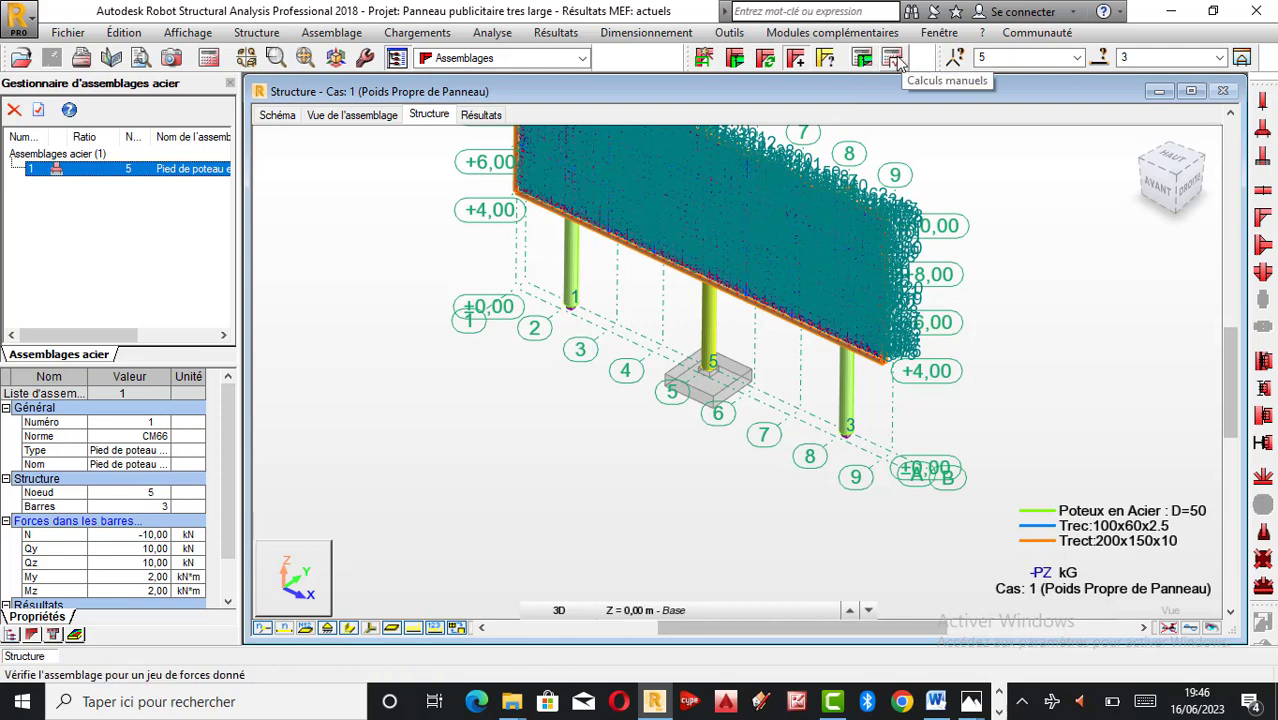
left_click(897, 62)
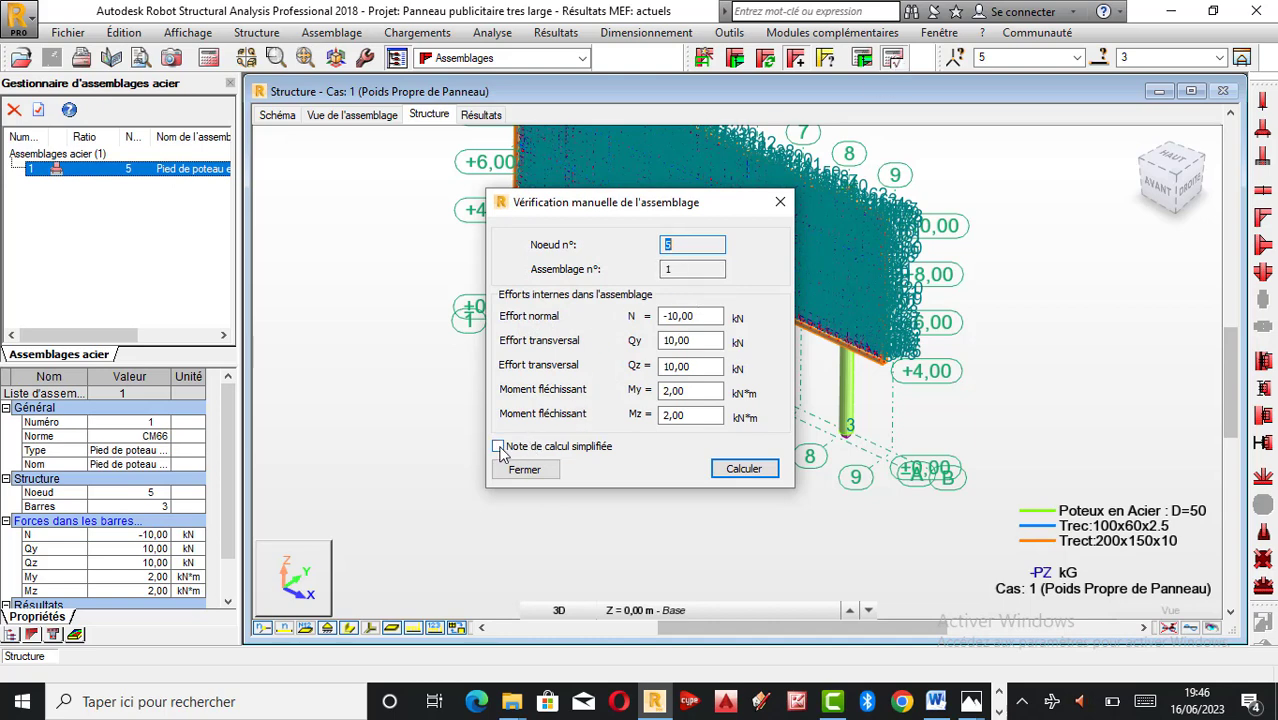
left_click(498, 447)
left_click(499, 449)
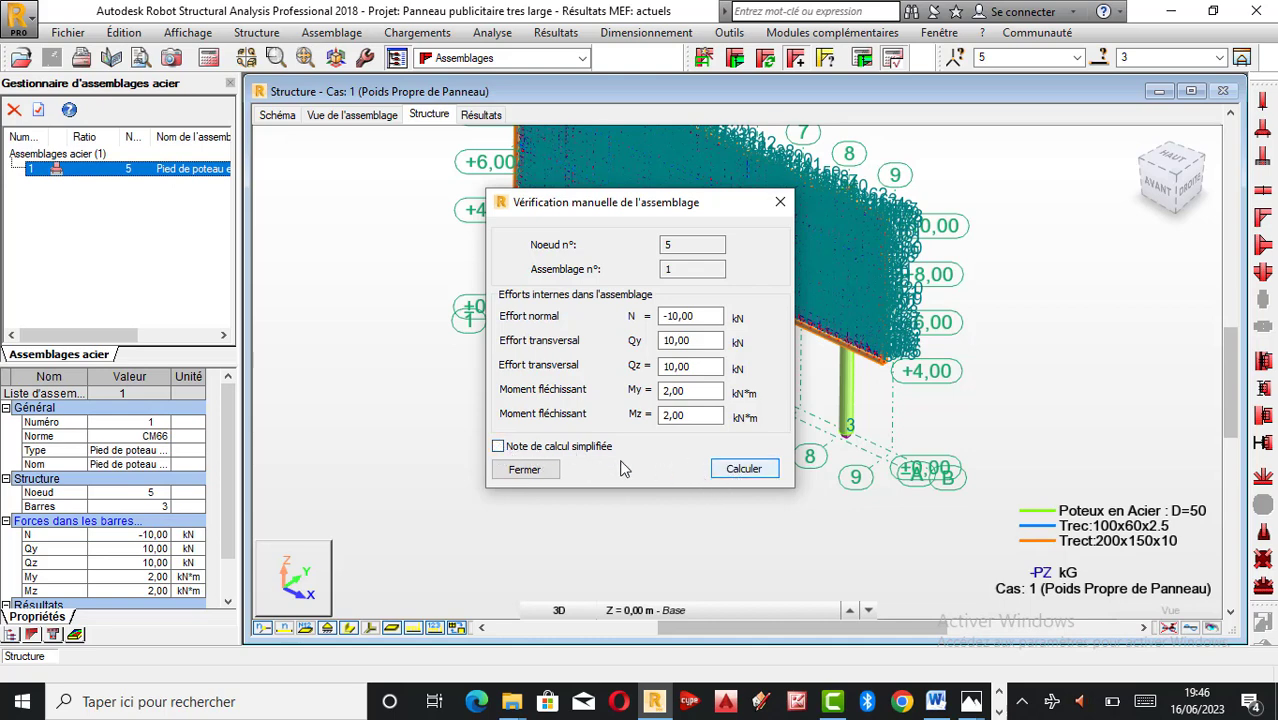
left_click(499, 447)
left_click(744, 469)
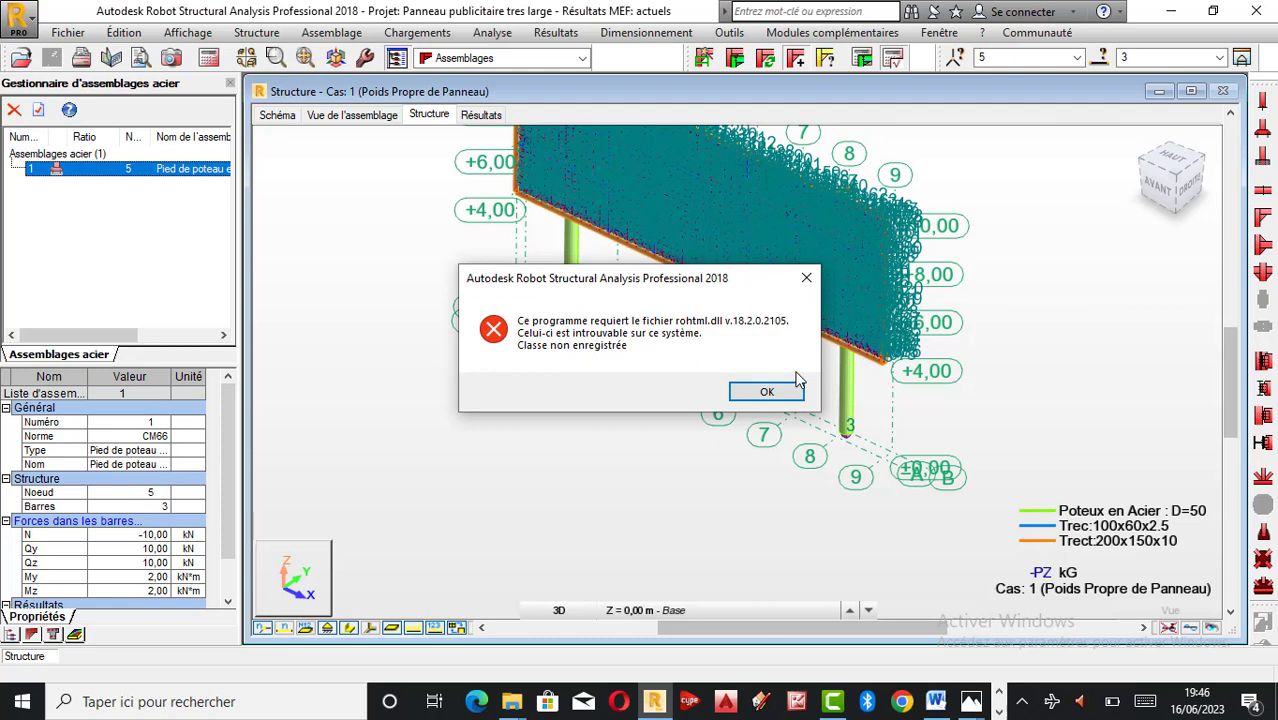
left_click(806, 277)
left_click(783, 283)
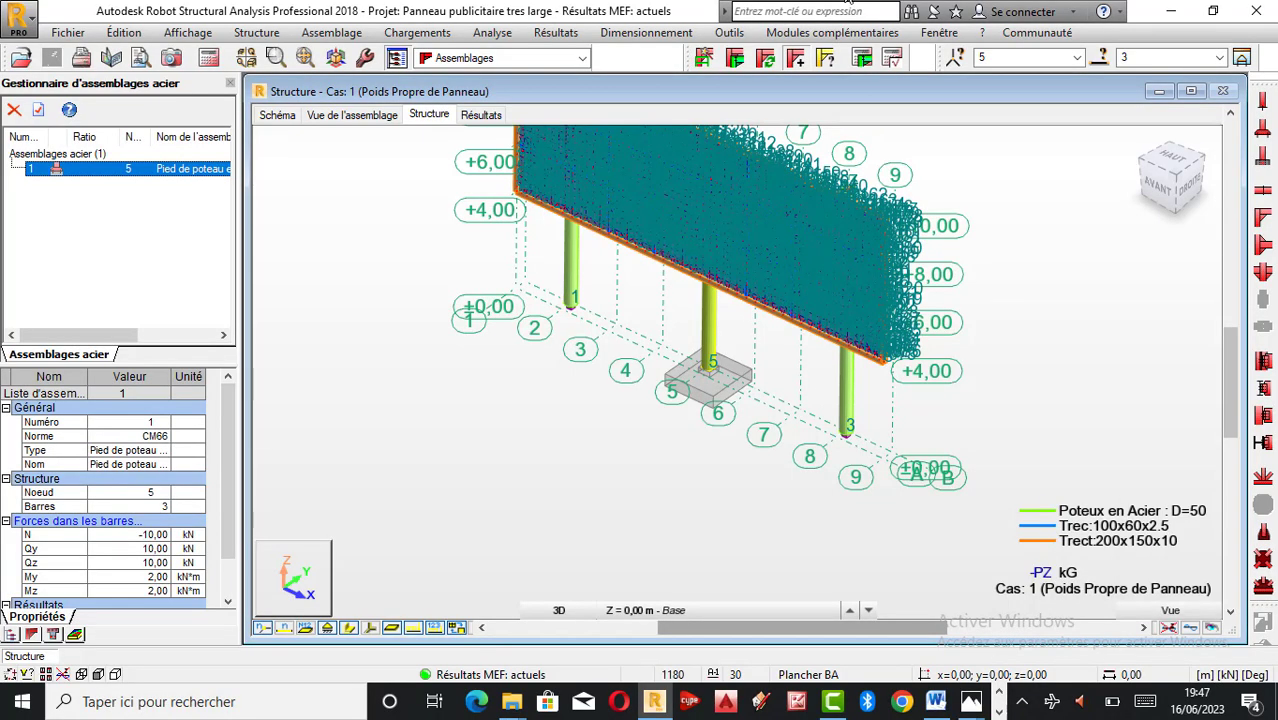
Retry the manual verification of the node 5 assembly without the simplified calculation note, then dismiss the calculation.
left_click(893, 59)
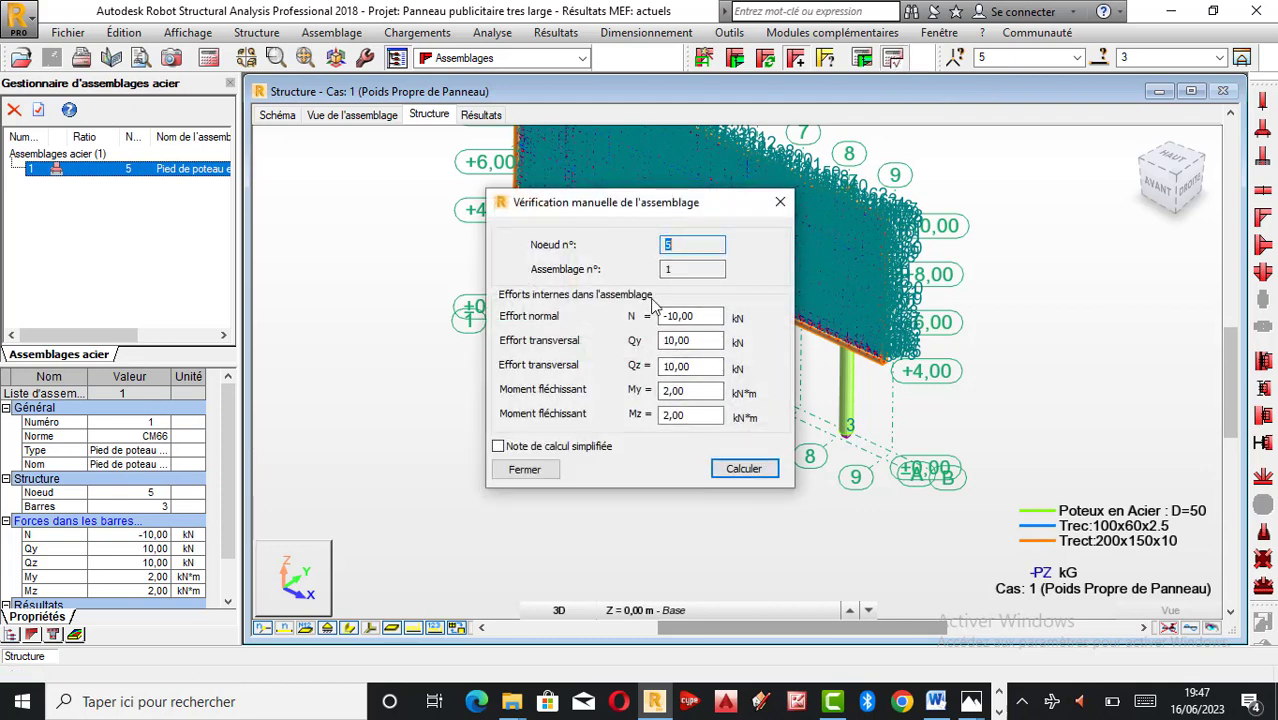
left_click(748, 468)
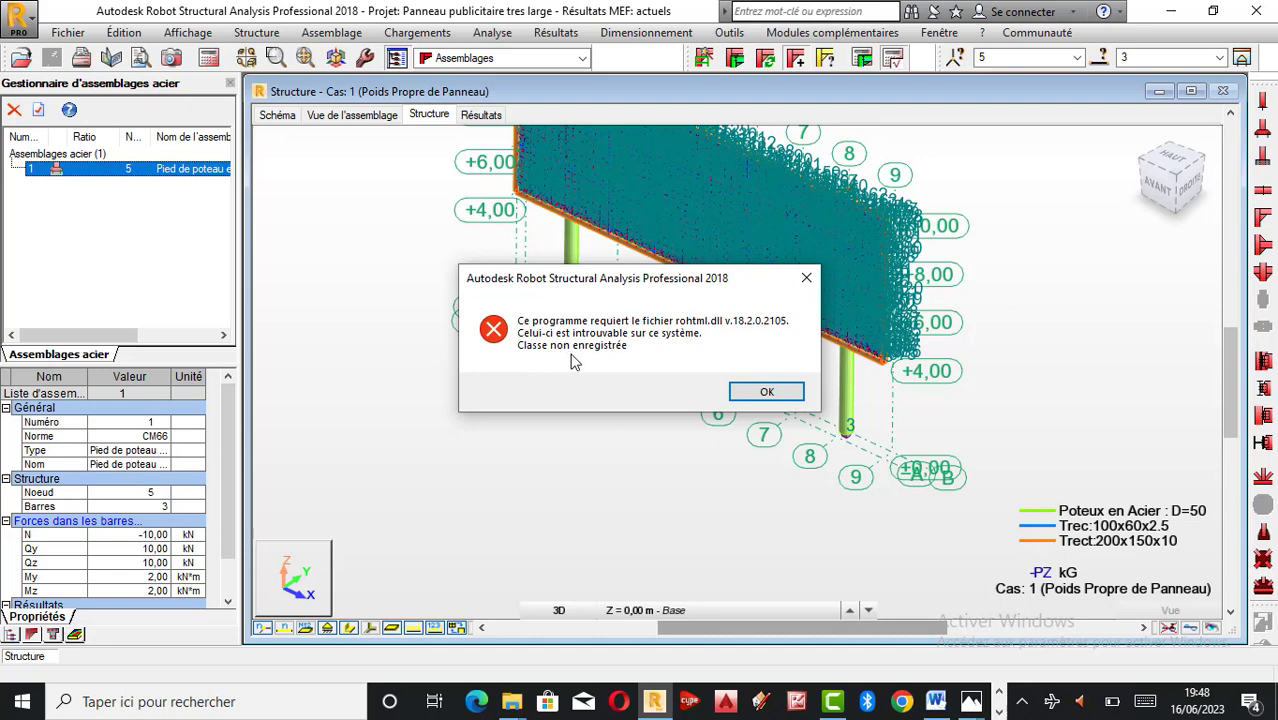
left_click(807, 279)
left_click(785, 284)
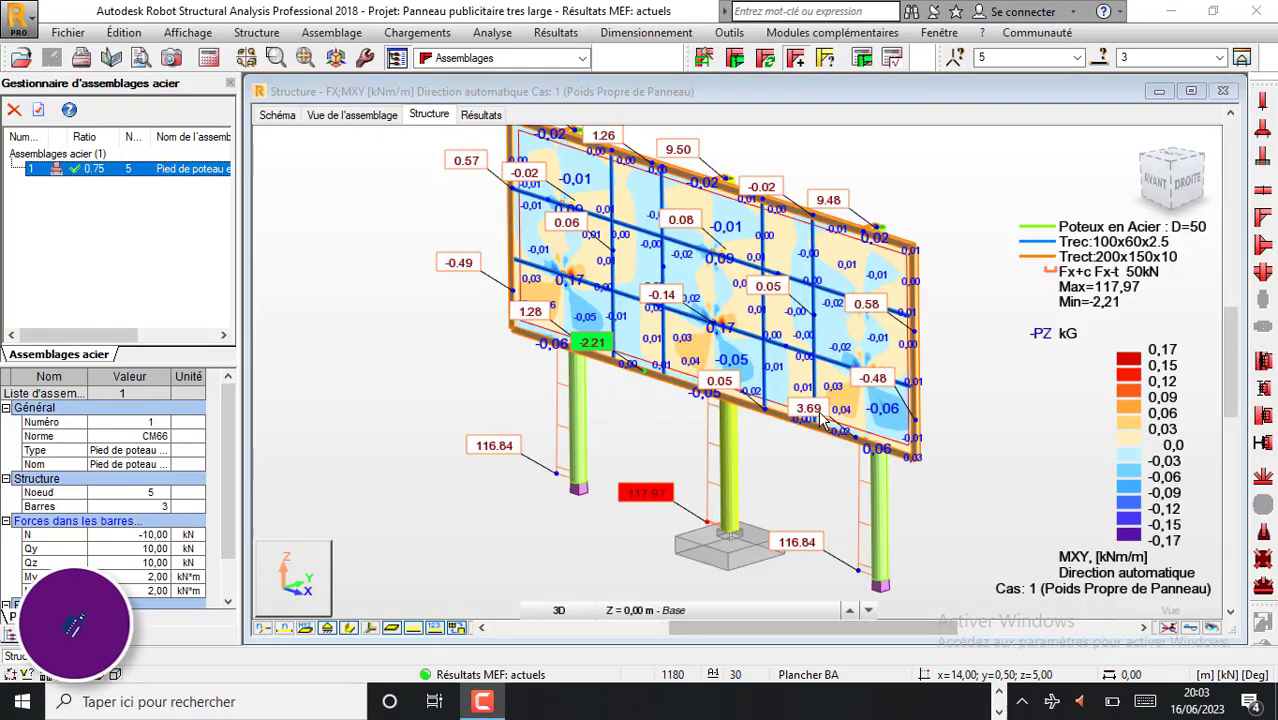
Reopen the fixed column base definition, review its Platine, Raidisseurs and Poteau parameters, and close it without changes.
scroll(741, 386, "up", 3)
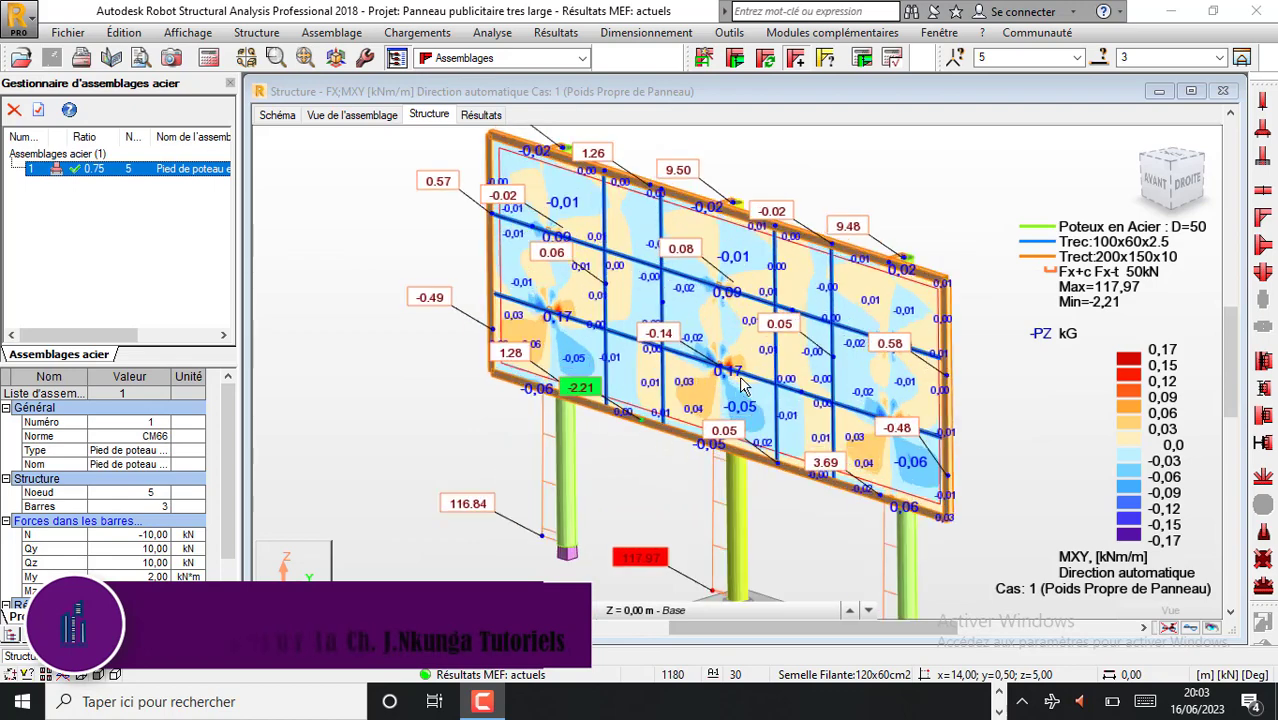
scroll(741, 386, "down", 1)
double_click(79, 169)
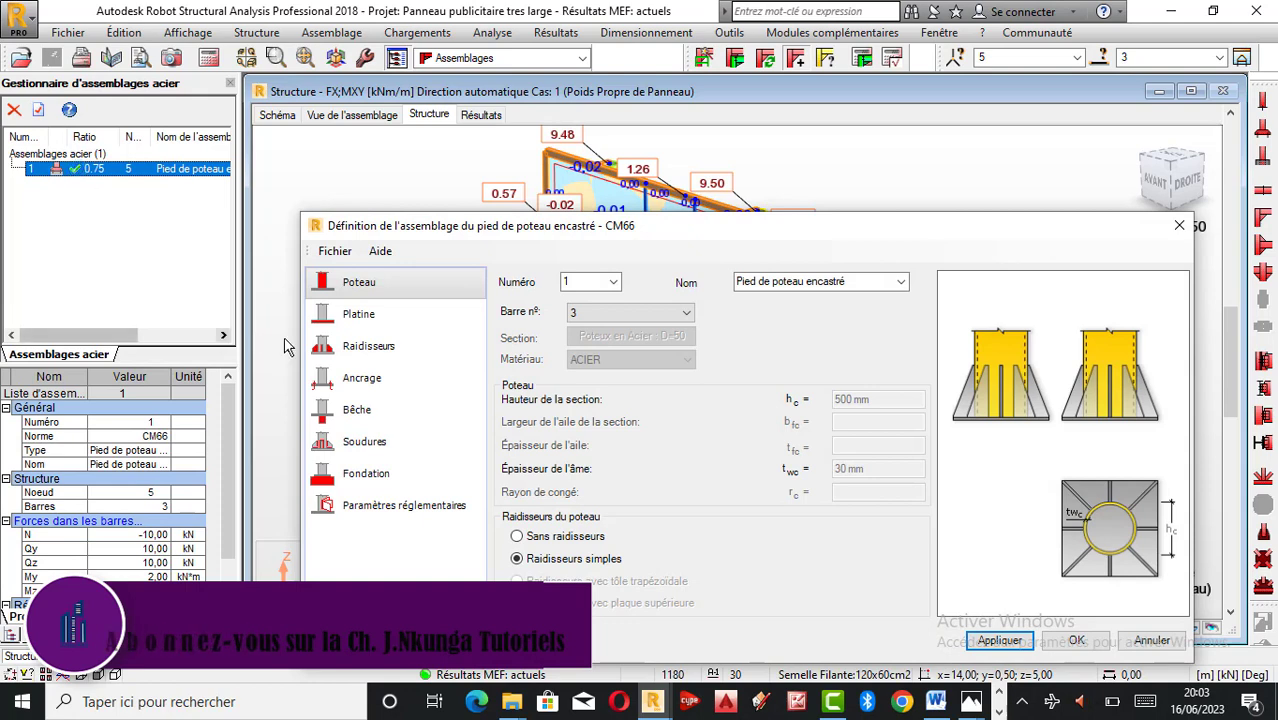
left_click(358, 314)
left_click(366, 347)
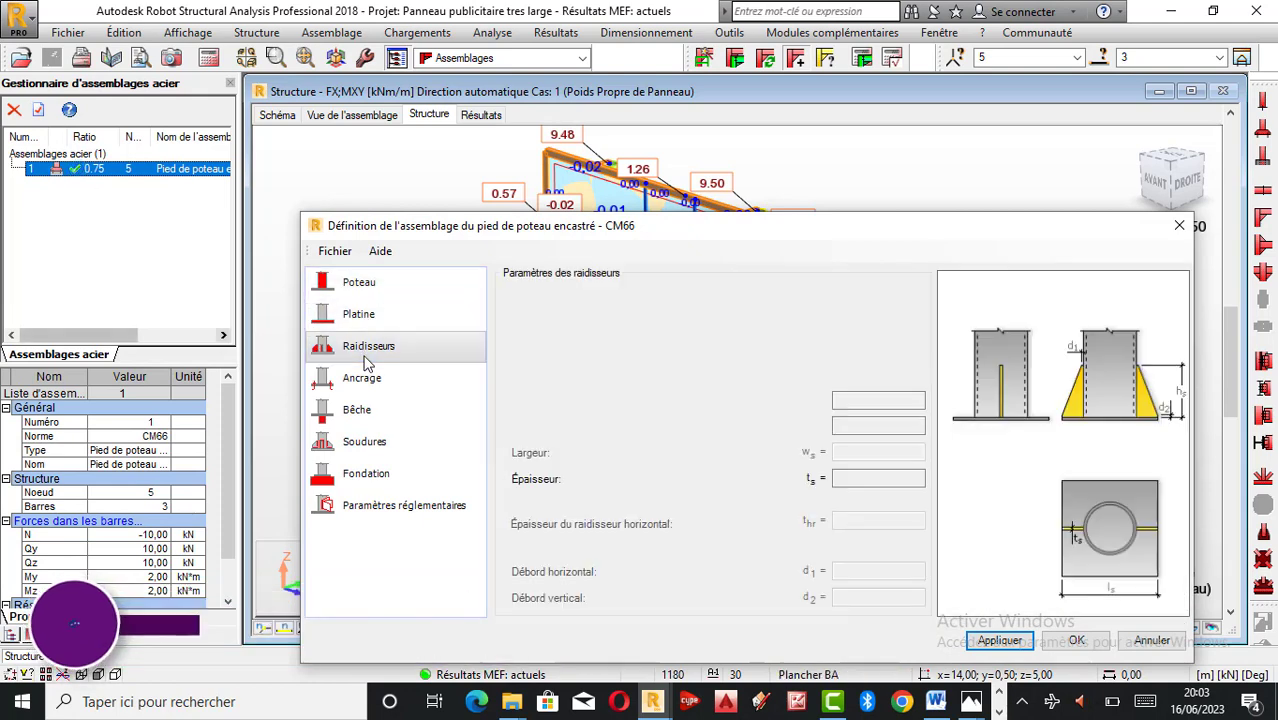
left_click(372, 286)
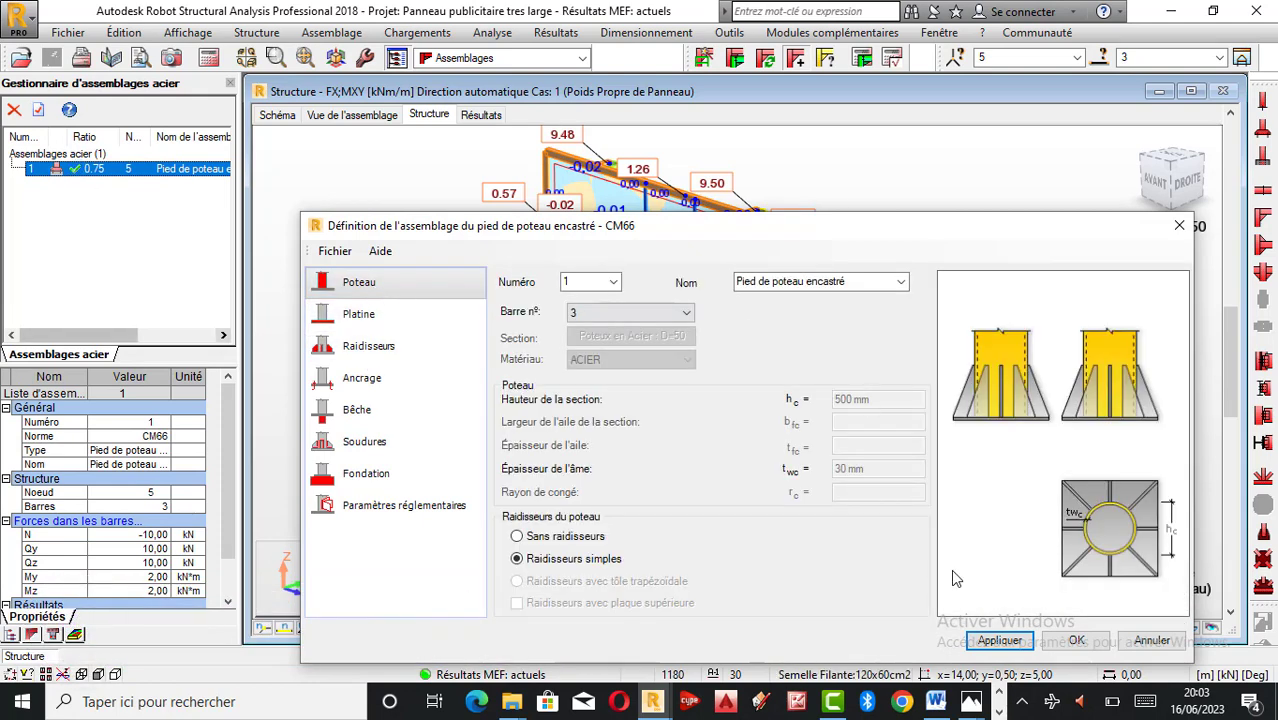
left_click(1179, 225)
Examine the FX axial forces in the posts and frame and the MXY moment map on the billboard panels for load case 1.
scroll(729, 313, "up", 2)
scroll(729, 313, "down", 1)
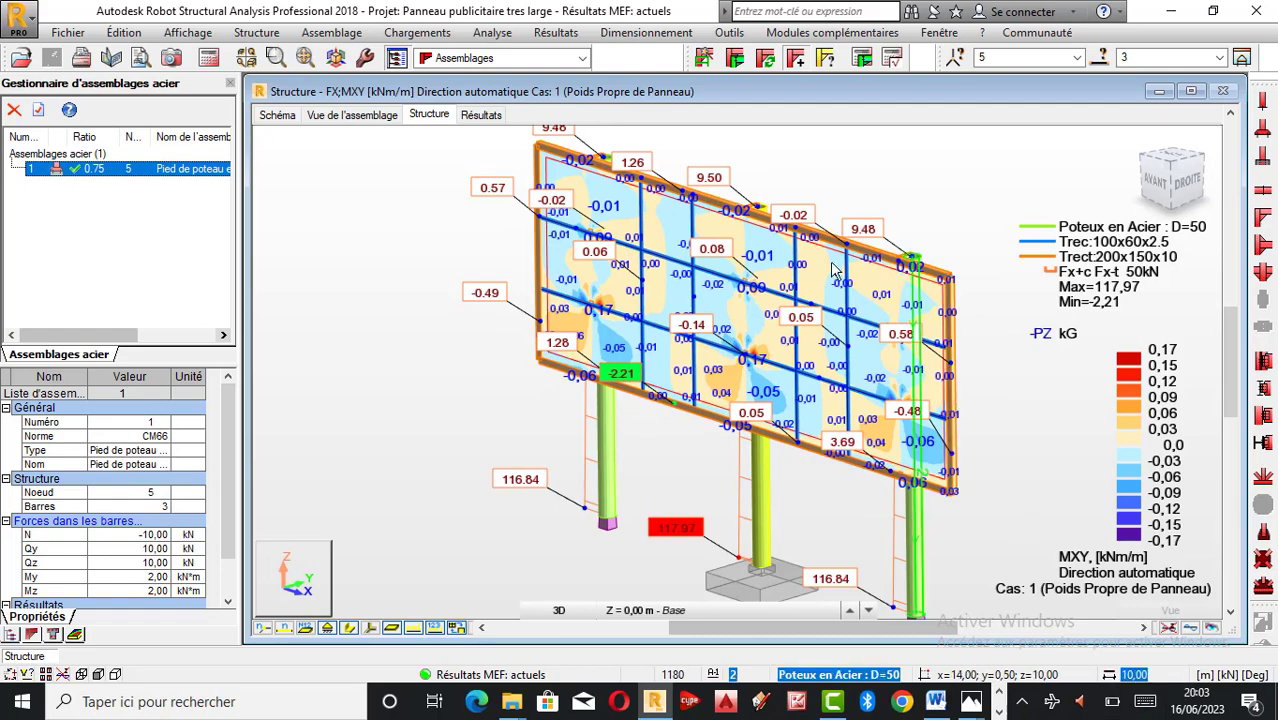
scroll(728, 380, "down", 1)
scroll(728, 378, "up", 3)
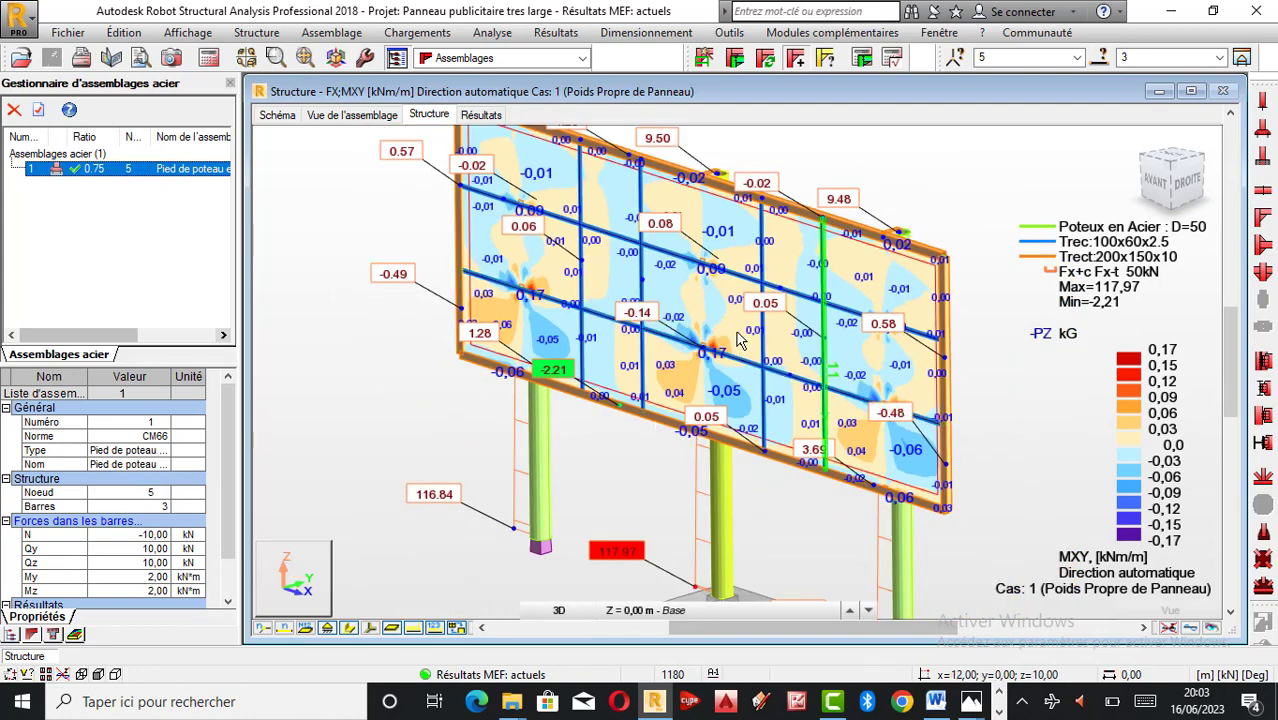
scroll(728, 383, "down", 1)
scroll(729, 383, "up", 1)
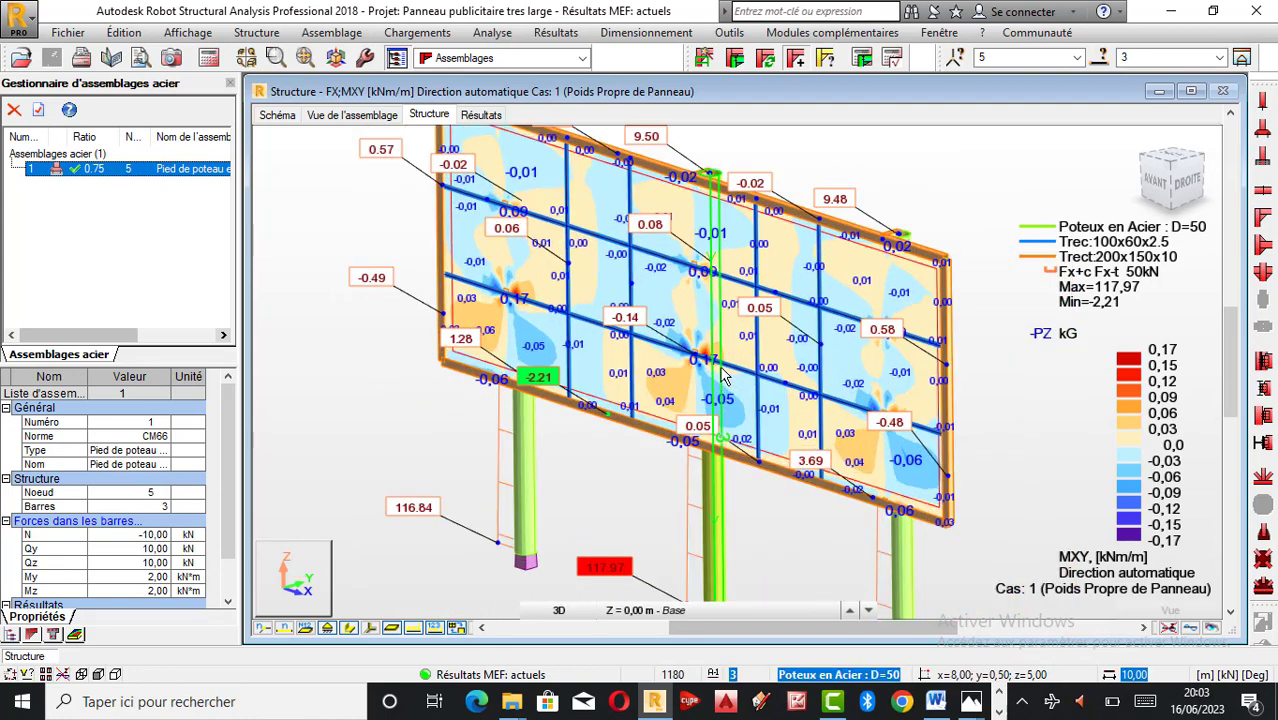
scroll(724, 375, "down", 1)
scroll(728, 491, "down", 1)
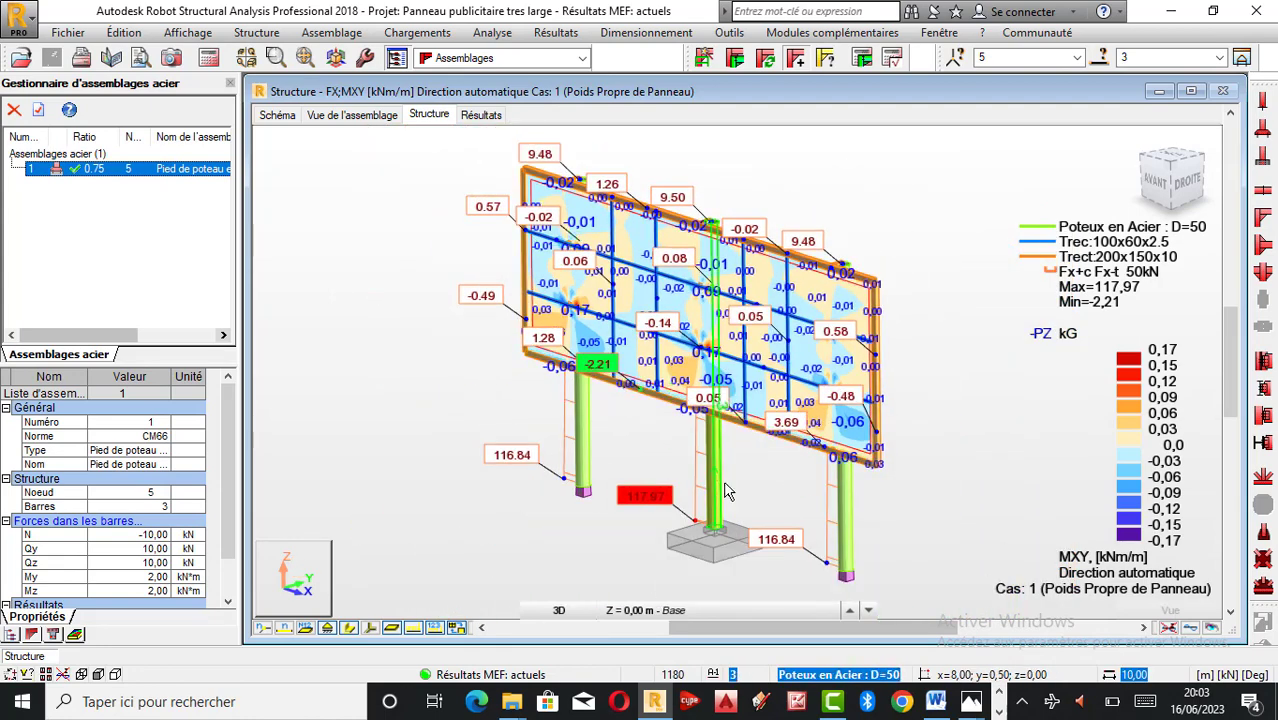
scroll(728, 491, "up", 1)
scroll(730, 491, "down", 1)
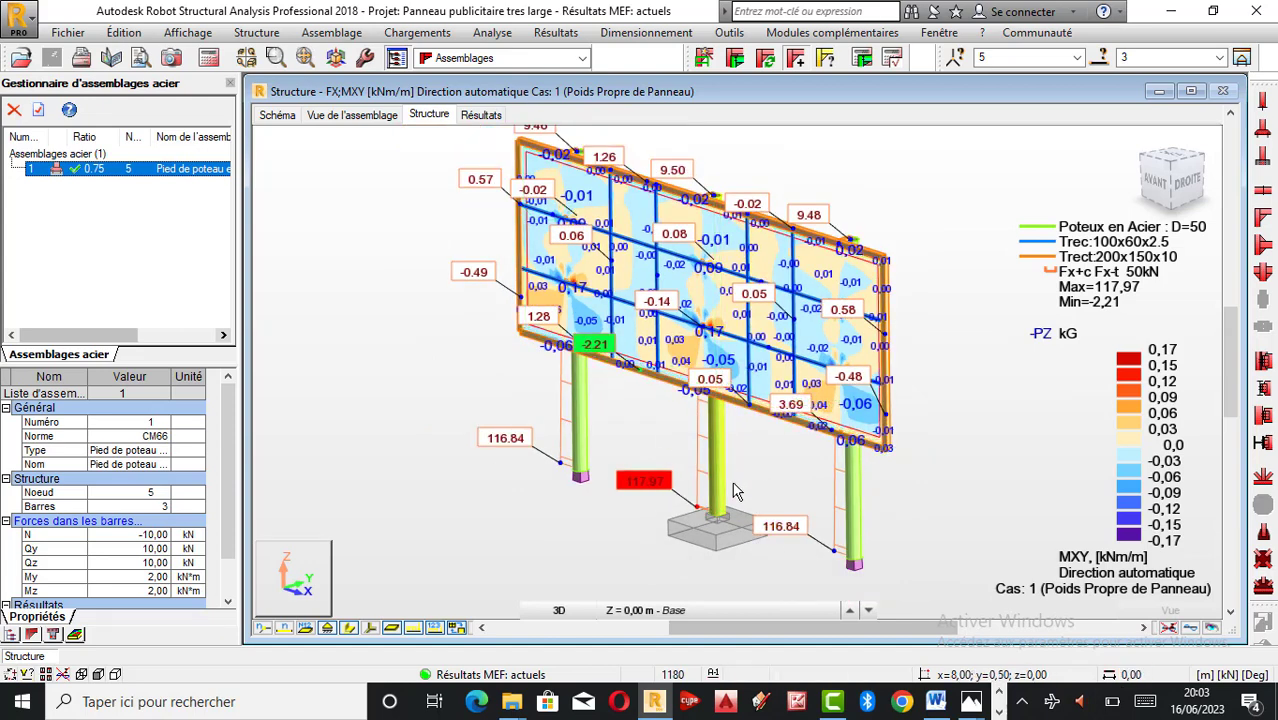
scroll(711, 484, "up", 1)
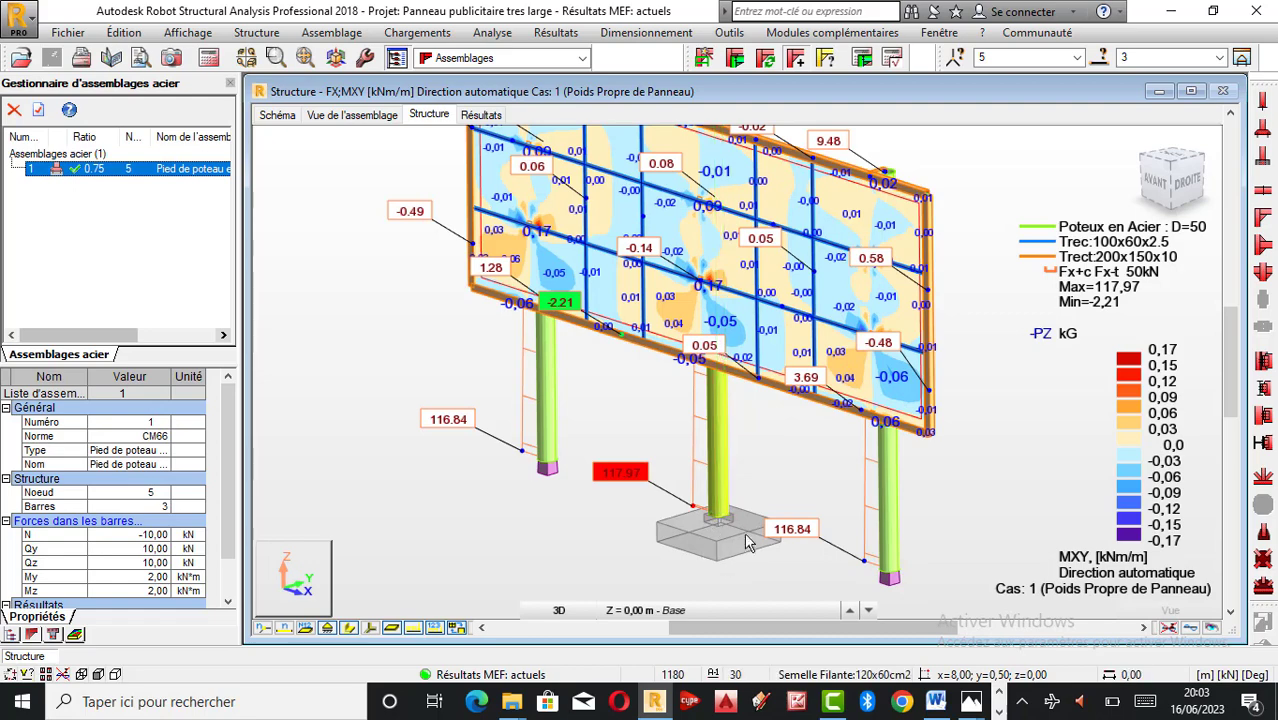
scroll(719, 495, "up", 1)
scroll(718, 489, "down", 2)
scroll(718, 360, "up", 1)
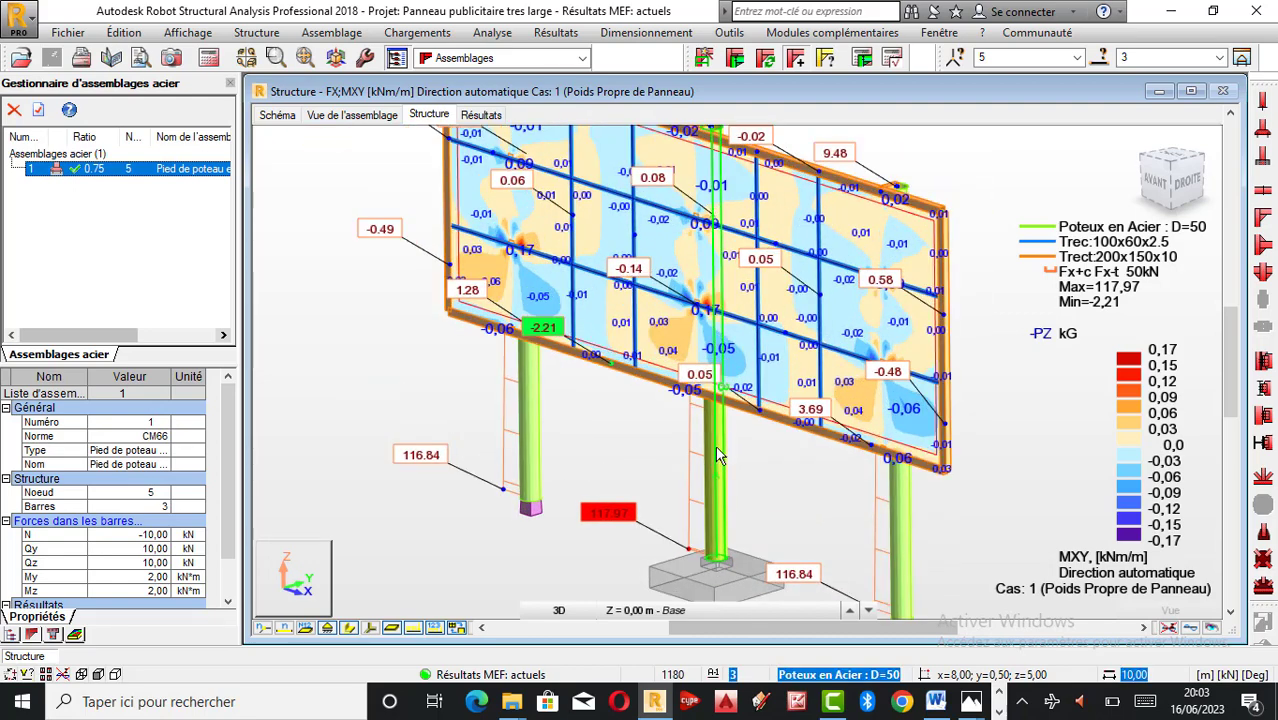
scroll(718, 448, "down", 1)
scroll(736, 336, "up", 2)
scroll(737, 356, "down", 2)
scroll(700, 304, "up", 1)
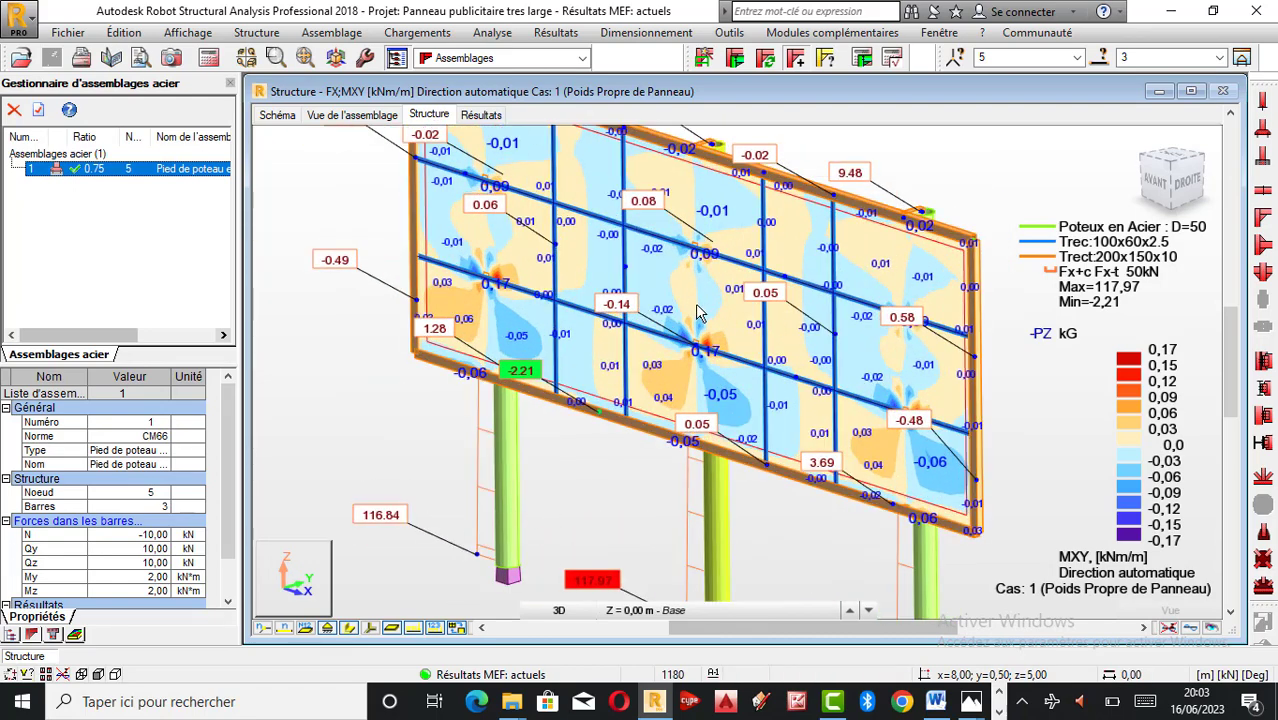
scroll(699, 310, "down", 2)
scroll(697, 305, "up", 1)
scroll(695, 302, "down", 1)
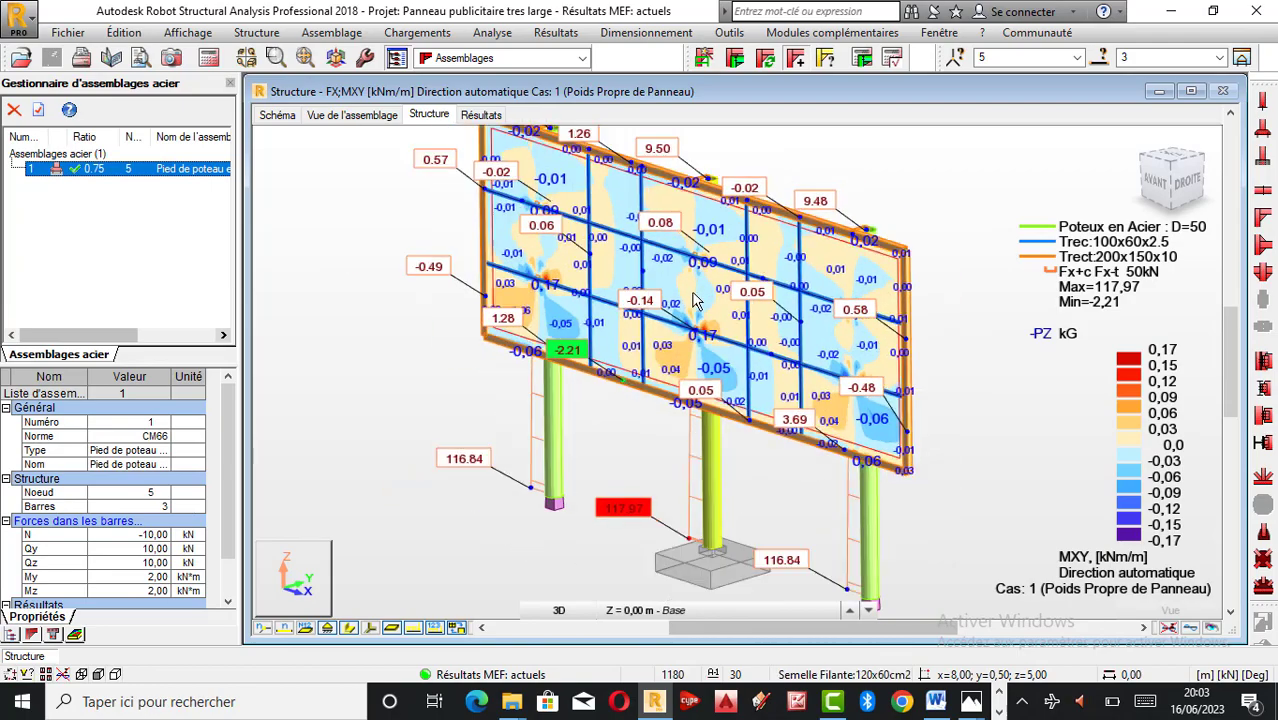
scroll(695, 302, "up", 2)
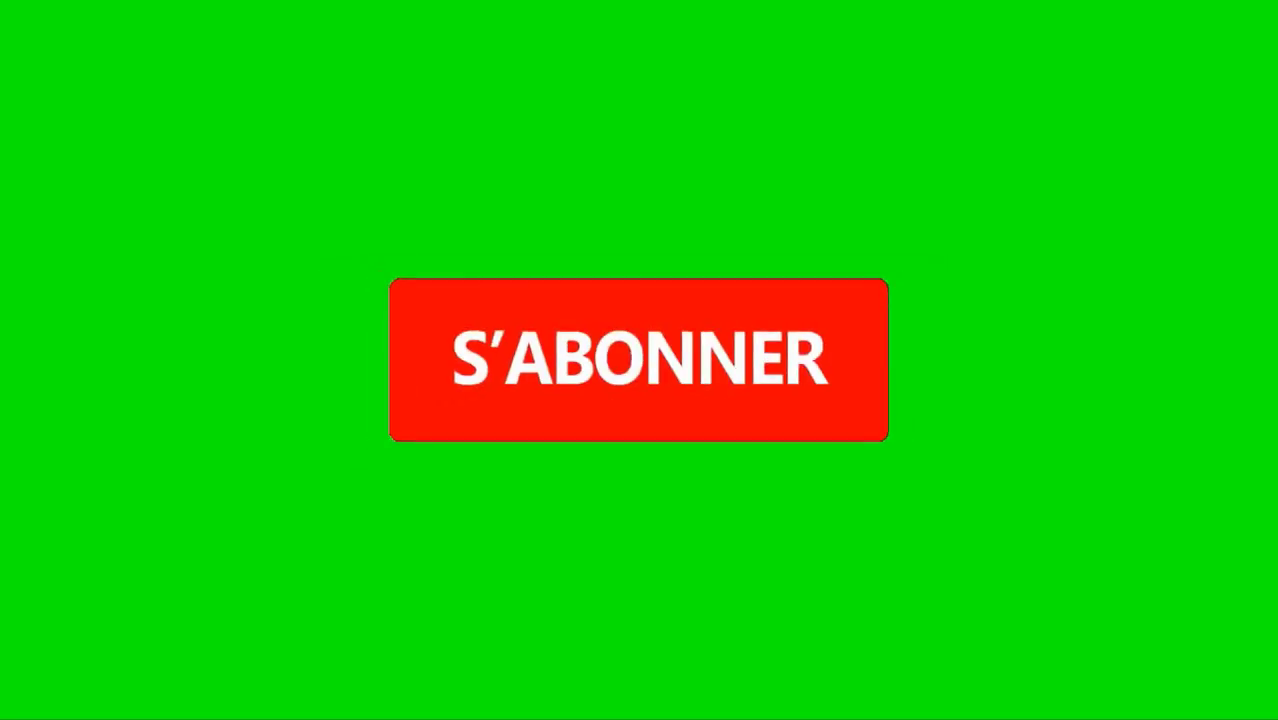